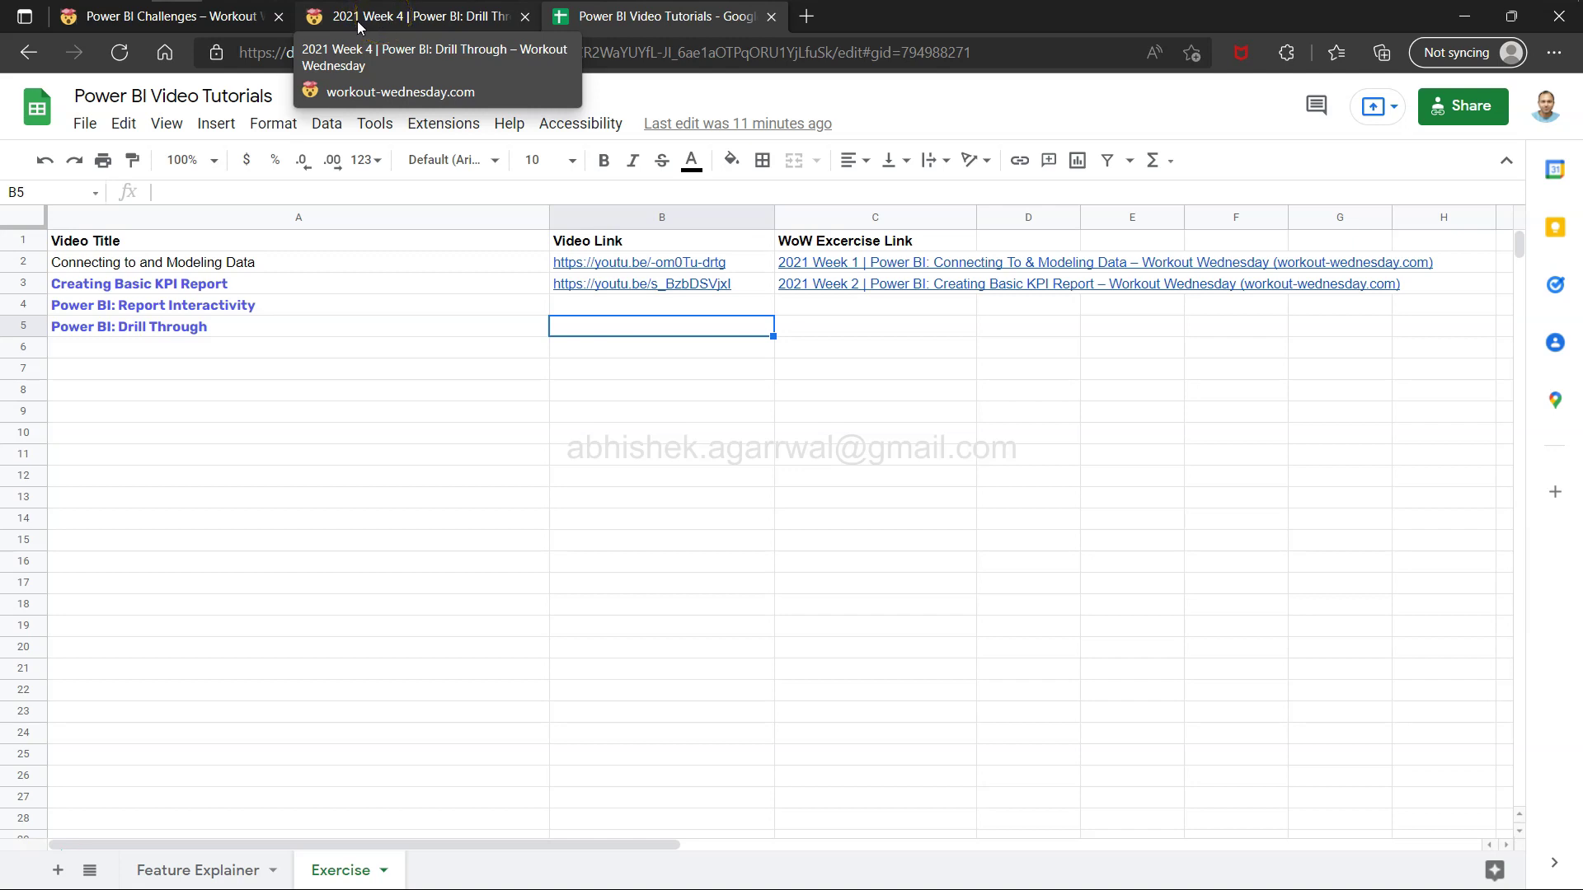
Step: View the 2021 Week 4 Drill Through challenge page and return to the Power BI Video Tutorials spreadsheet
click(379, 23)
click(241, 336)
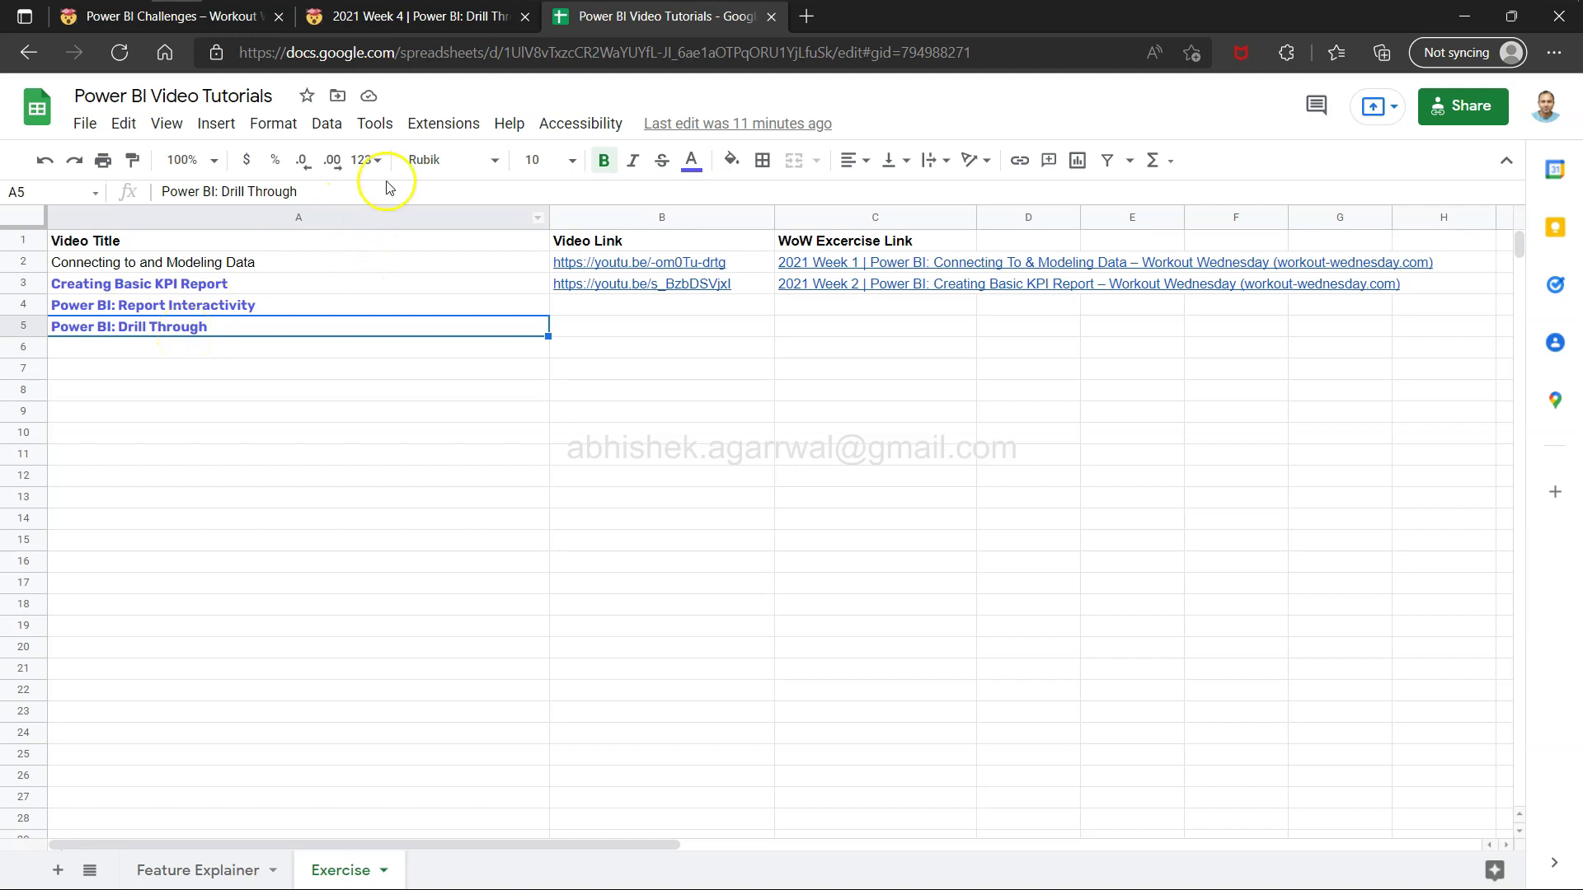
click(456, 21)
scroll(338, 434, up, 5)
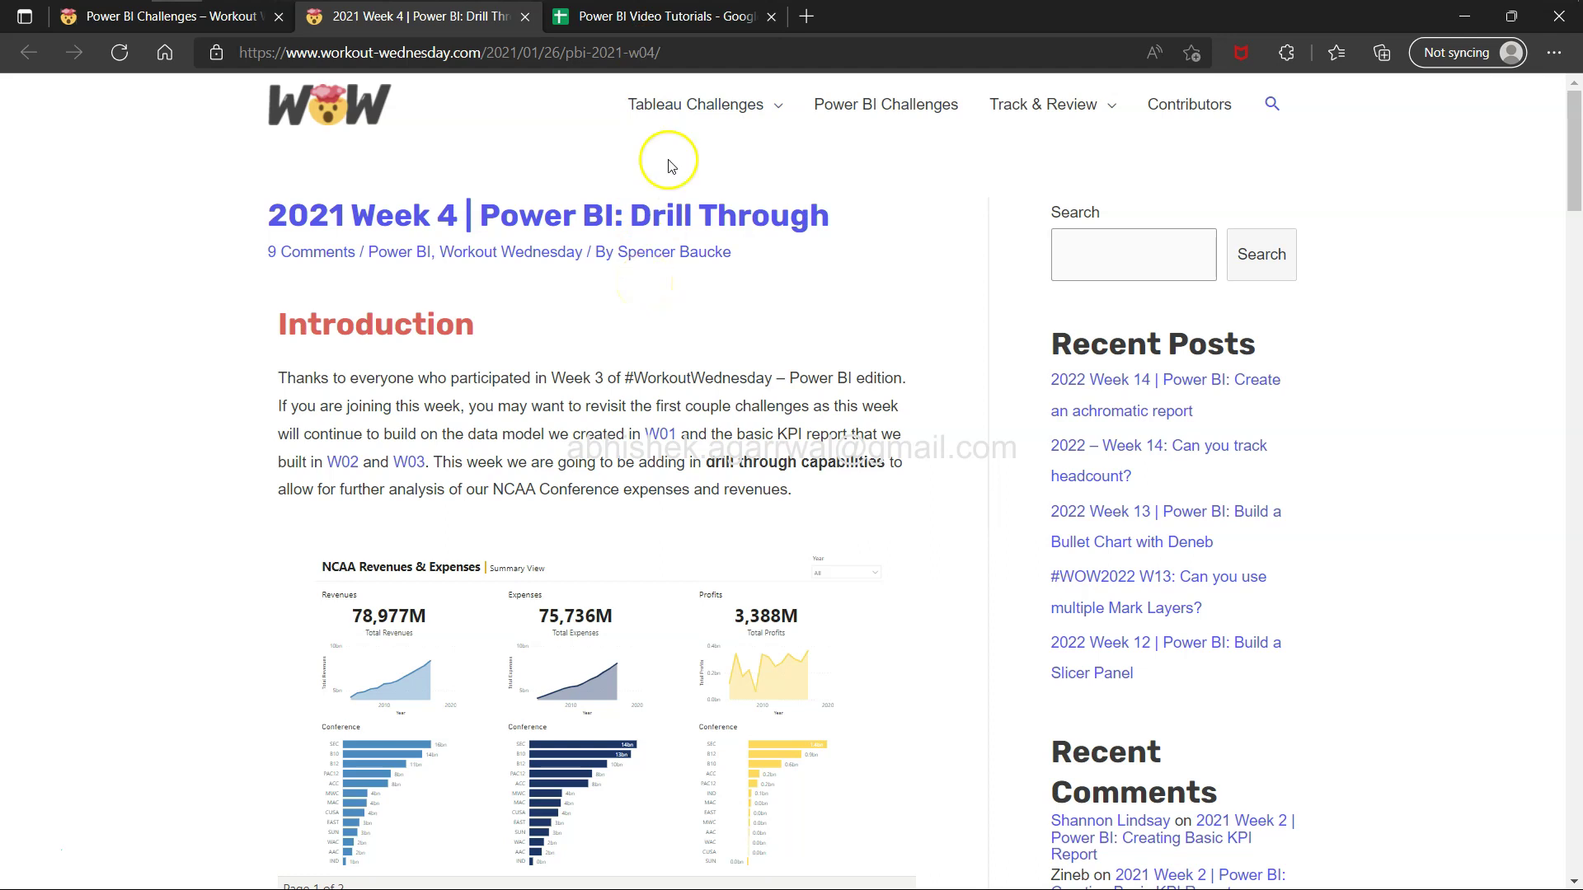
click(699, 18)
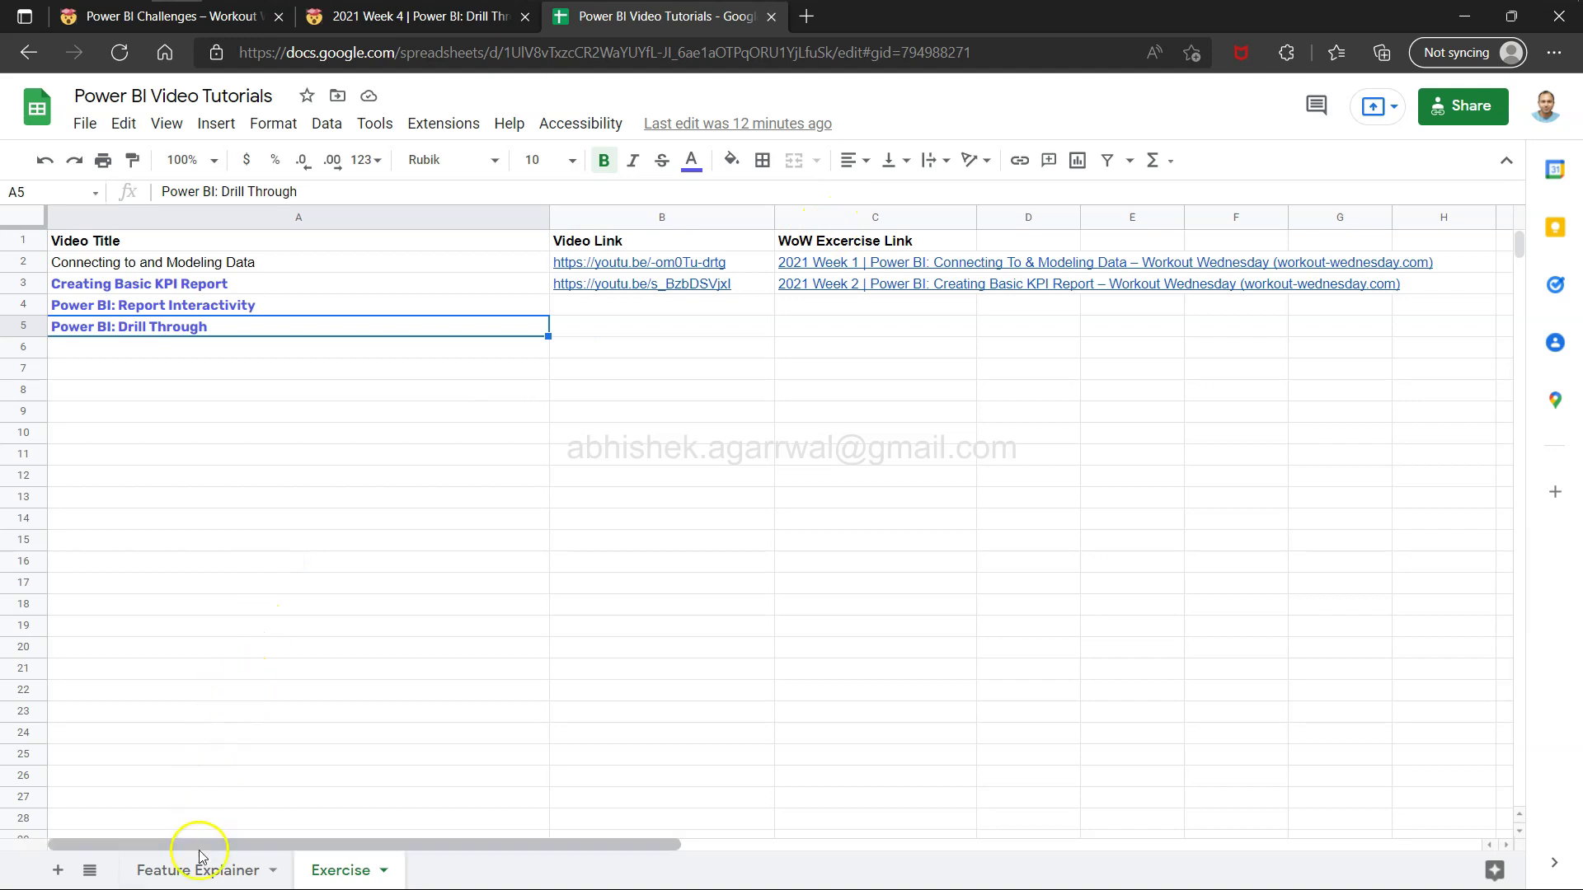
Step: Check the Feature Explainer sheet's video list from its first to its last entry and return to the Exercise sheet
click(240, 872)
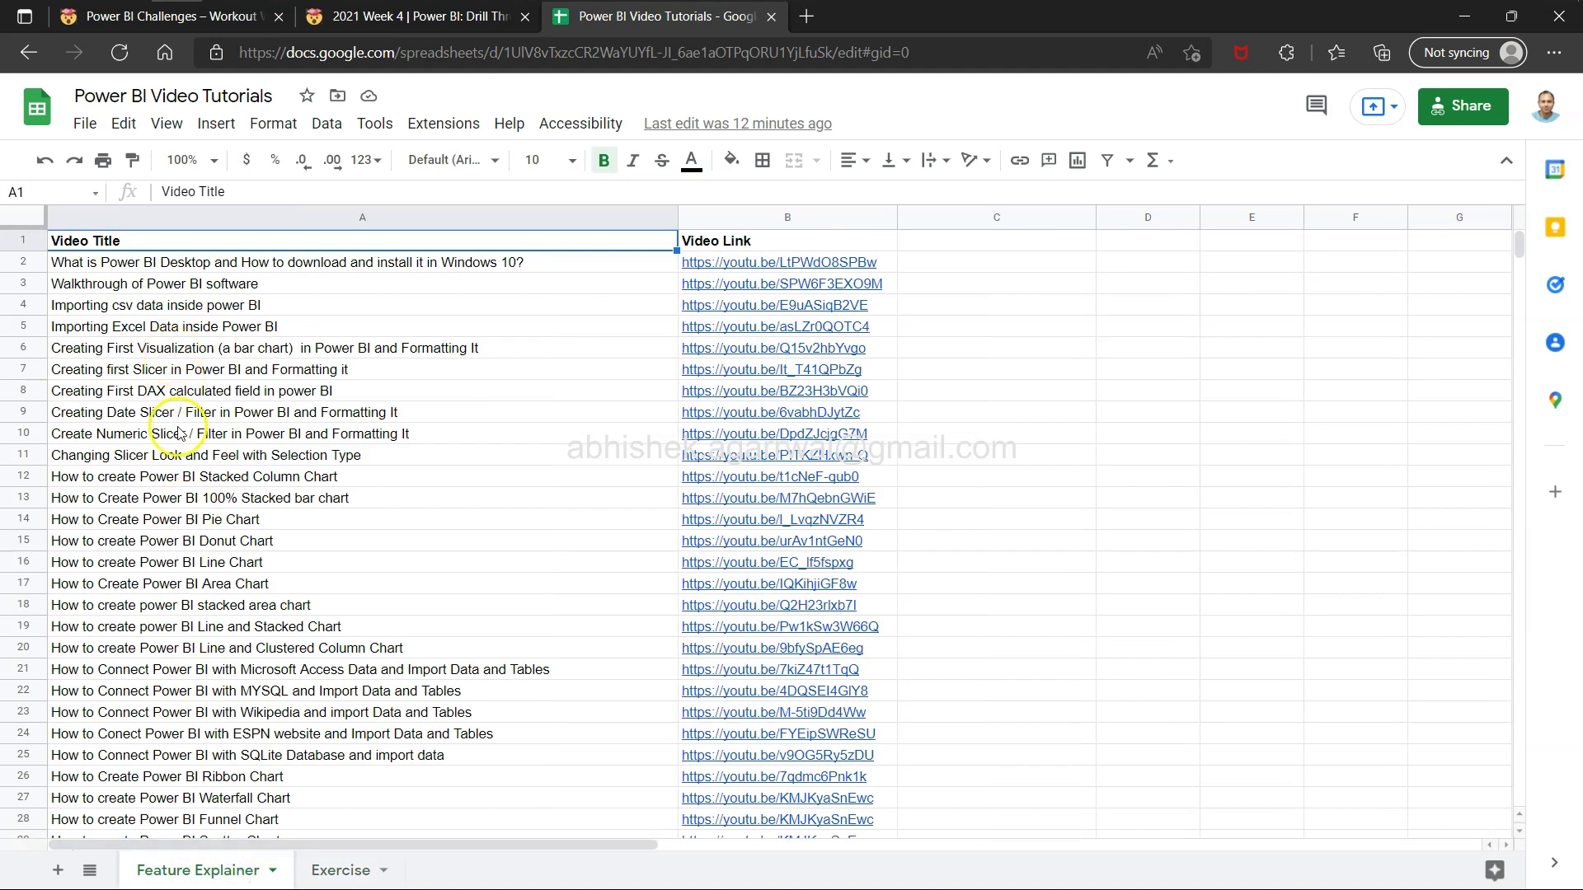
key(ctrl+Down)
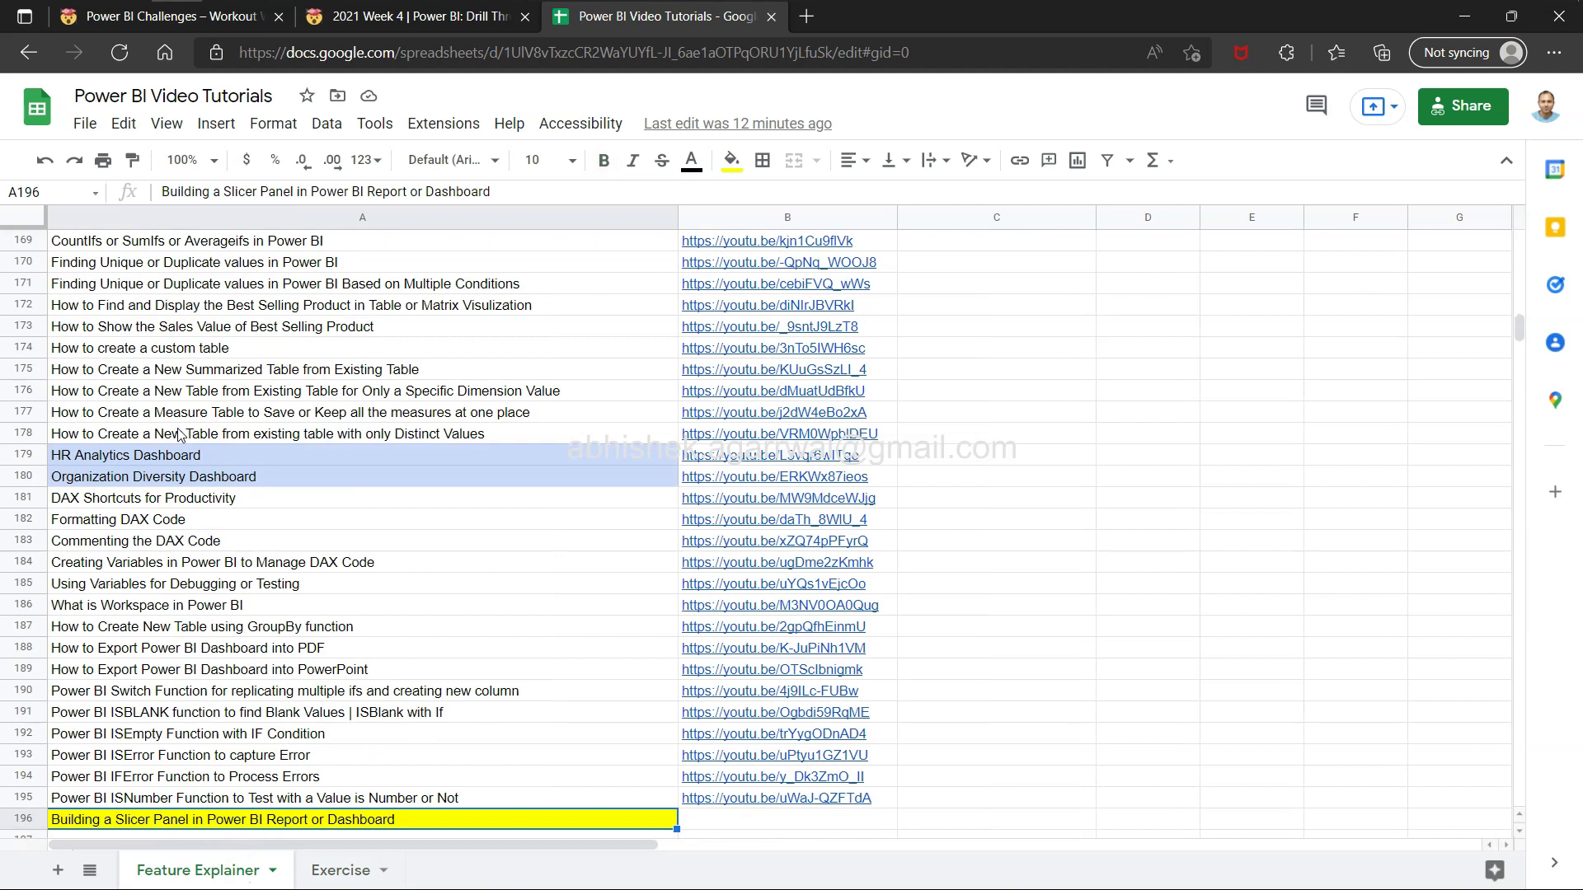
key(ctrl+Up)
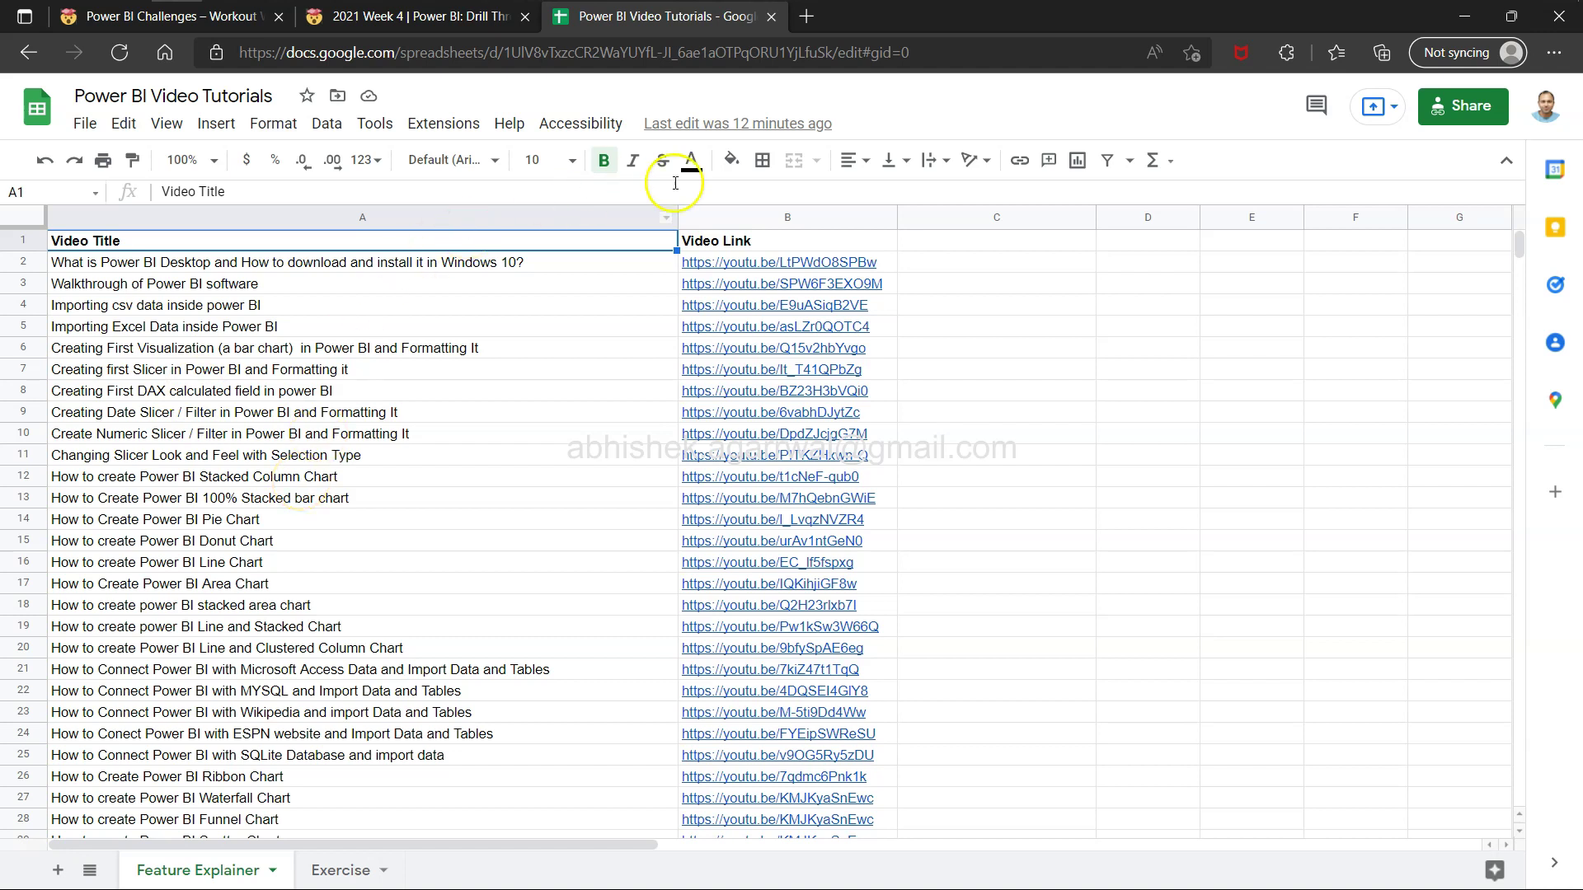
click(359, 874)
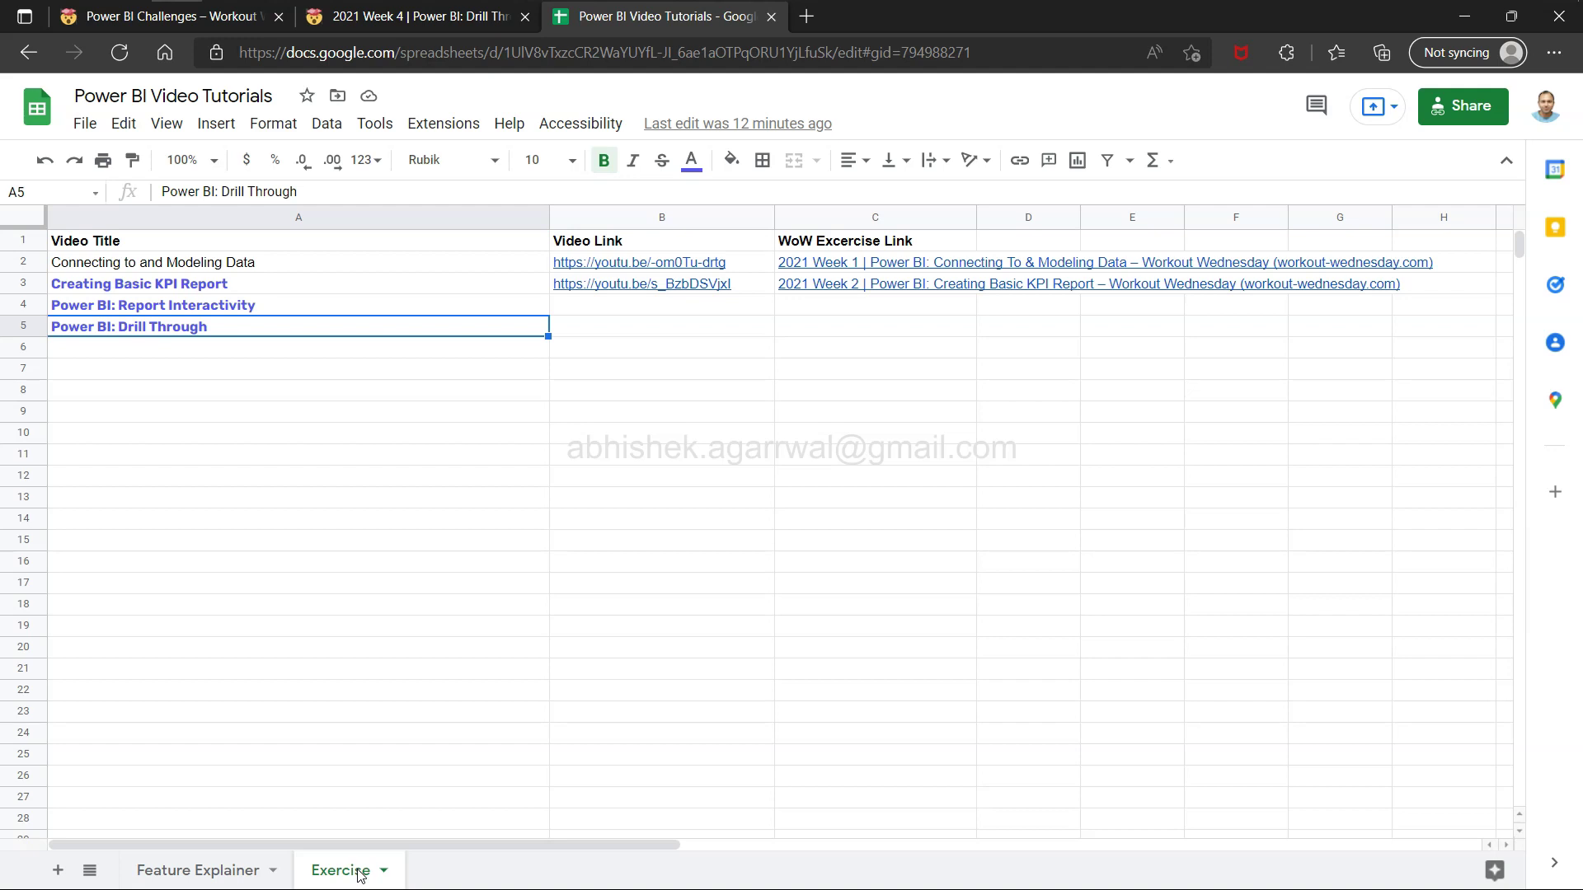
click(159, 860)
Step: Read the Week 4 challenge's introduction and check the Report Interactivity entry in the Exercise sheet
click(428, 16)
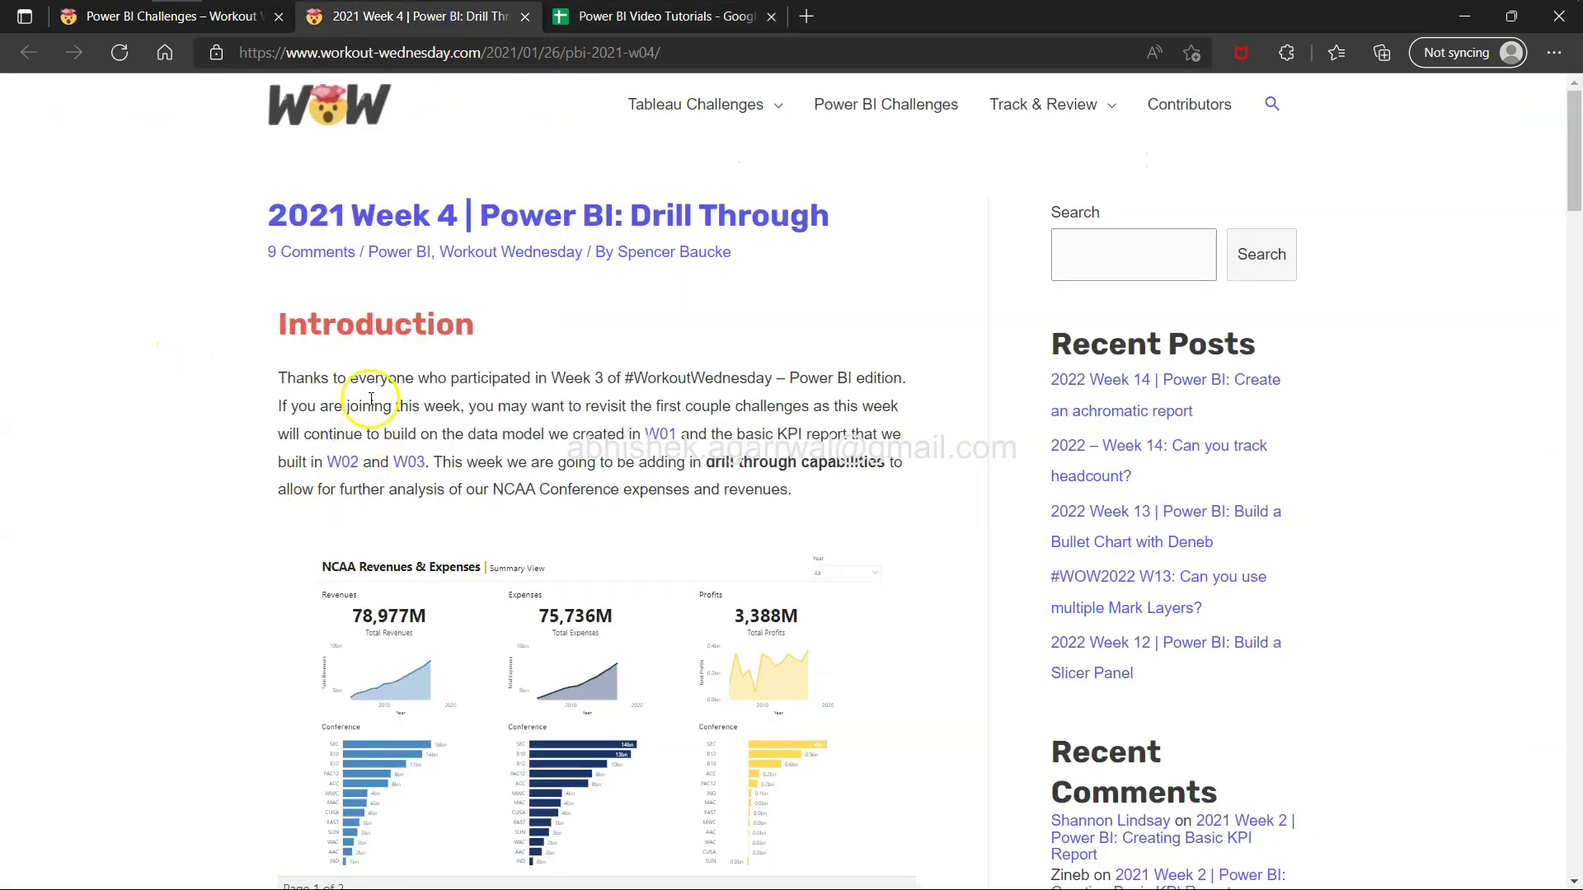
click(286, 377)
drag(285, 377, 802, 487)
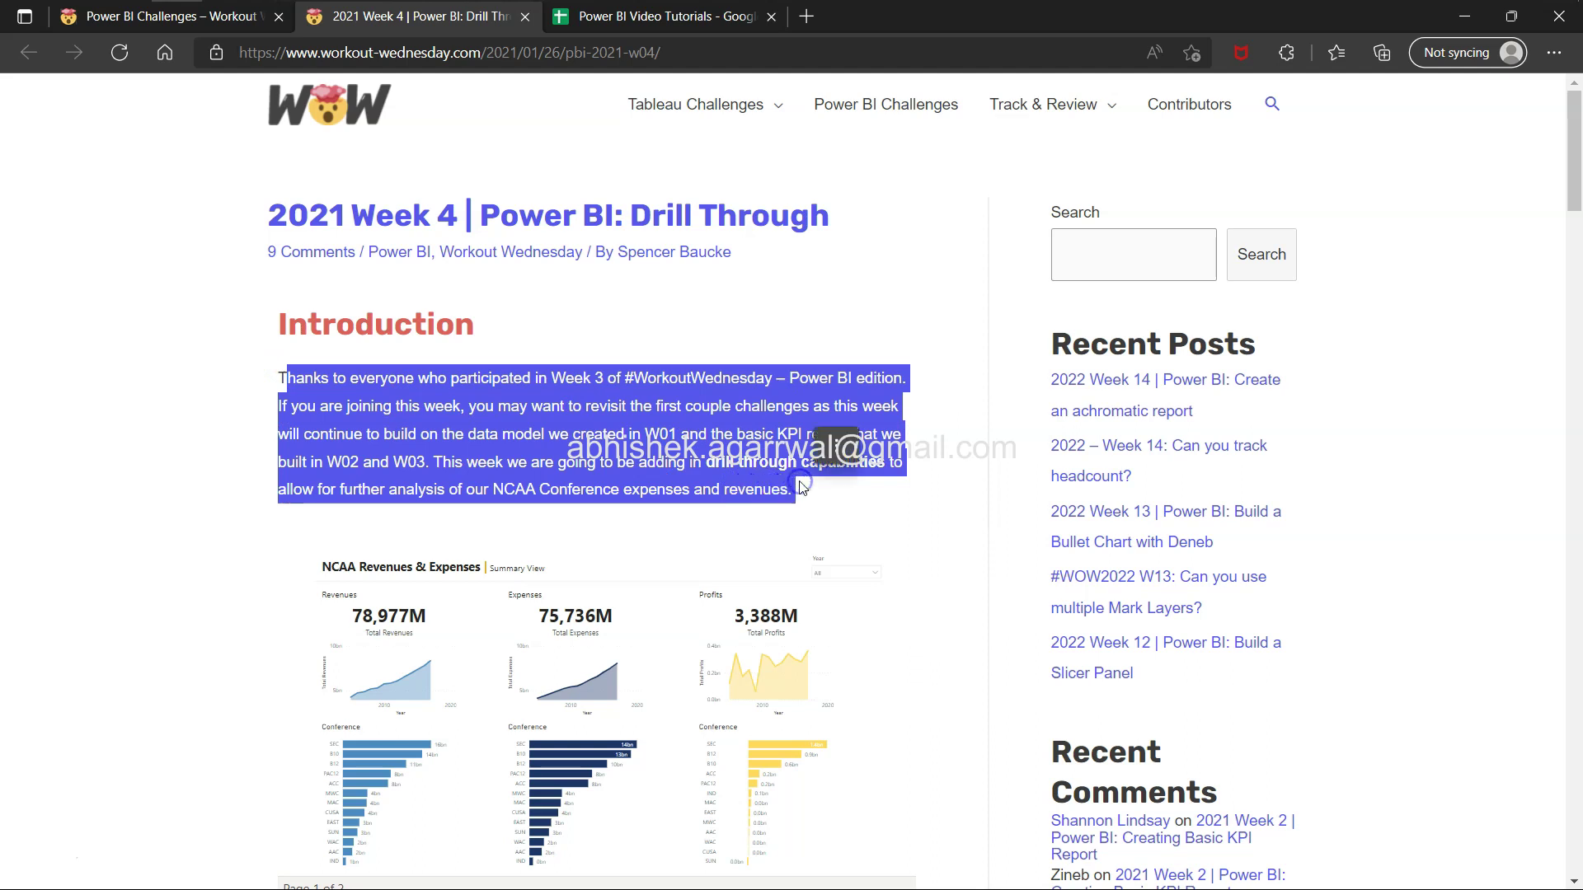
mouse_move(608, 665)
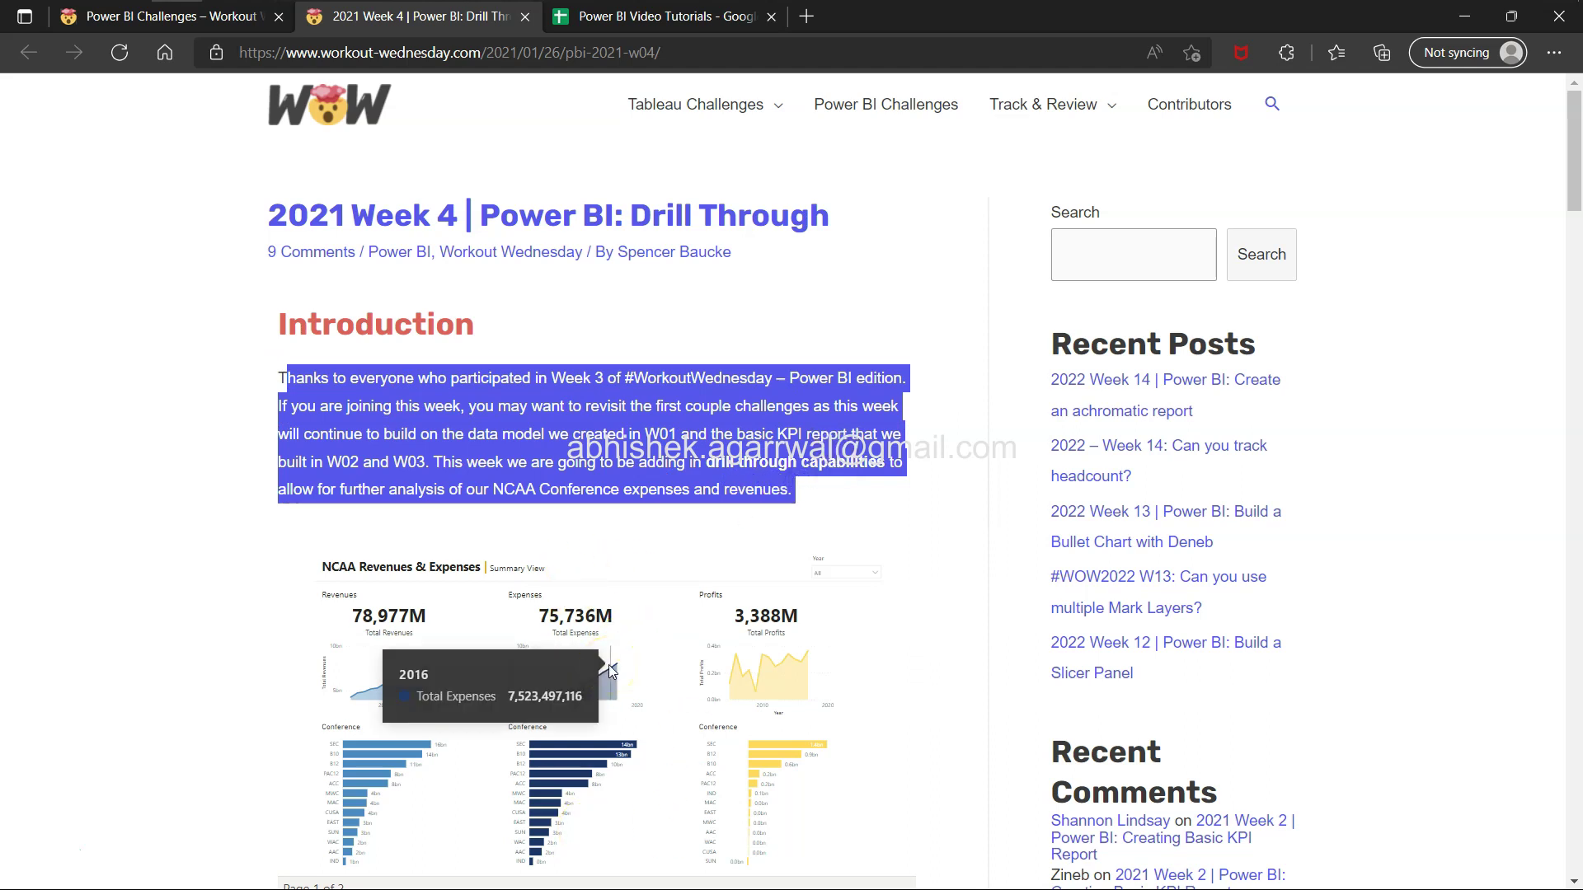
click(635, 494)
scroll(639, 497, down, 1)
scroll(639, 497, down, 1)
click(650, 19)
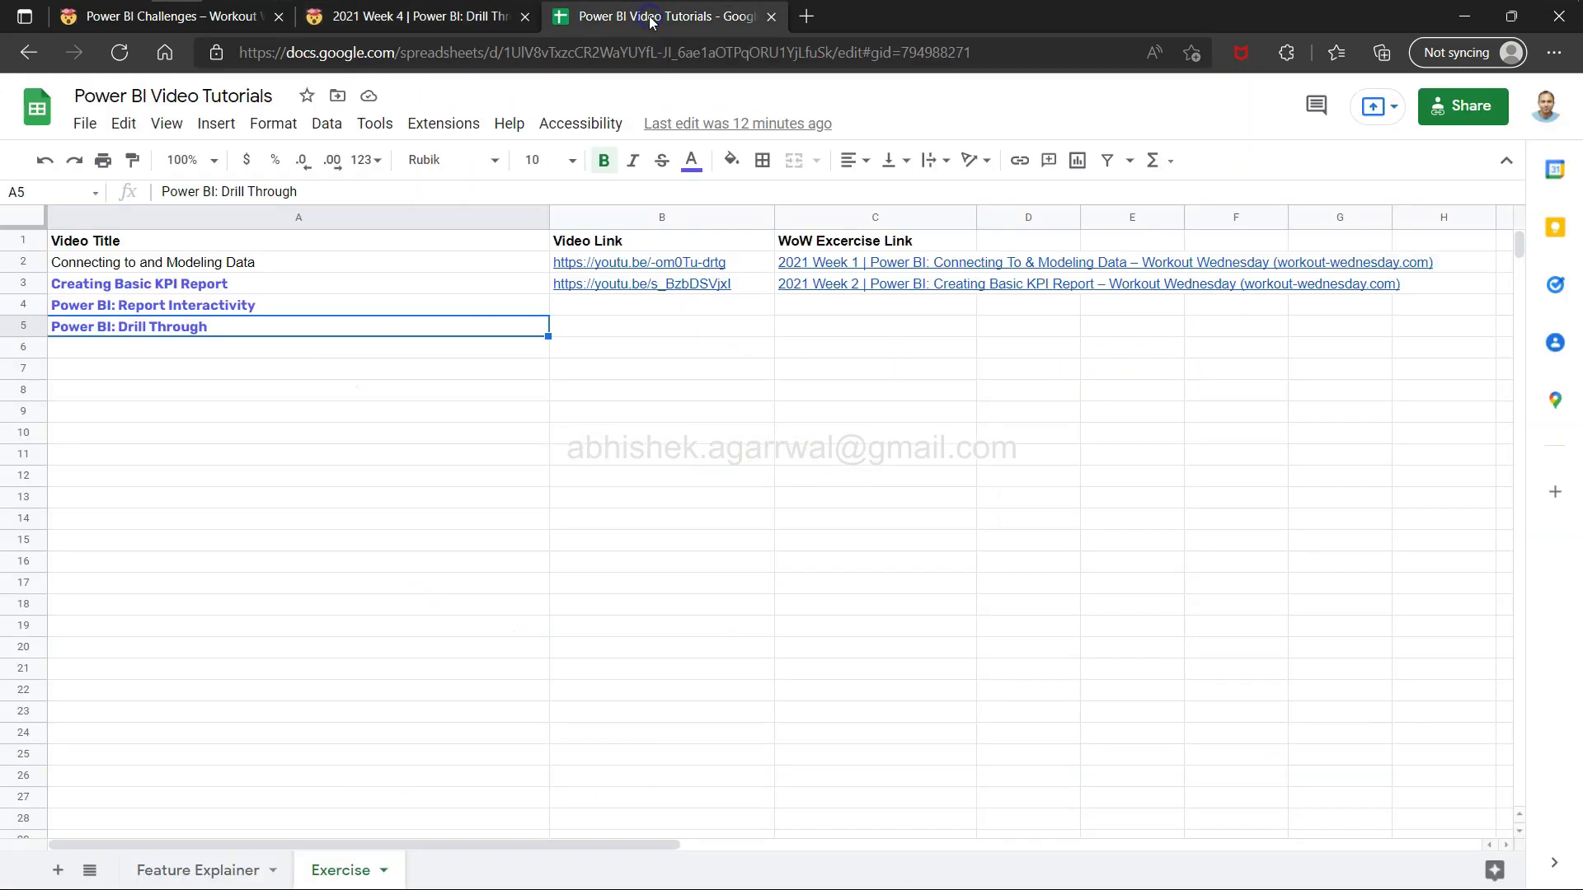
click(290, 306)
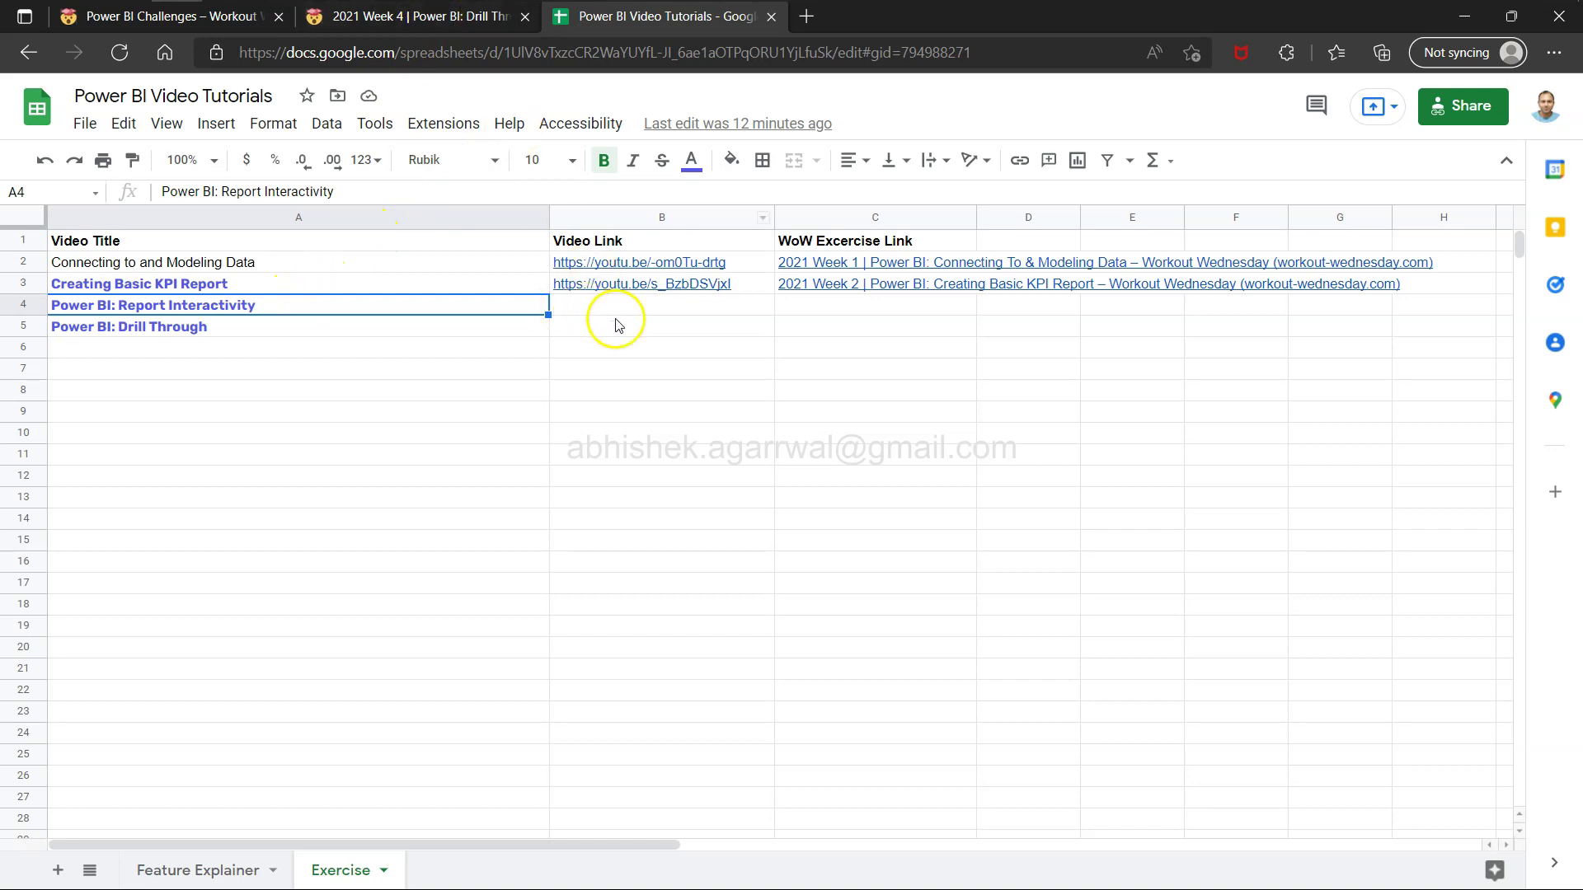
Step: Highlight "drill through capabilities" in the challenge's introduction and skim the page down to the requirements
click(489, 16)
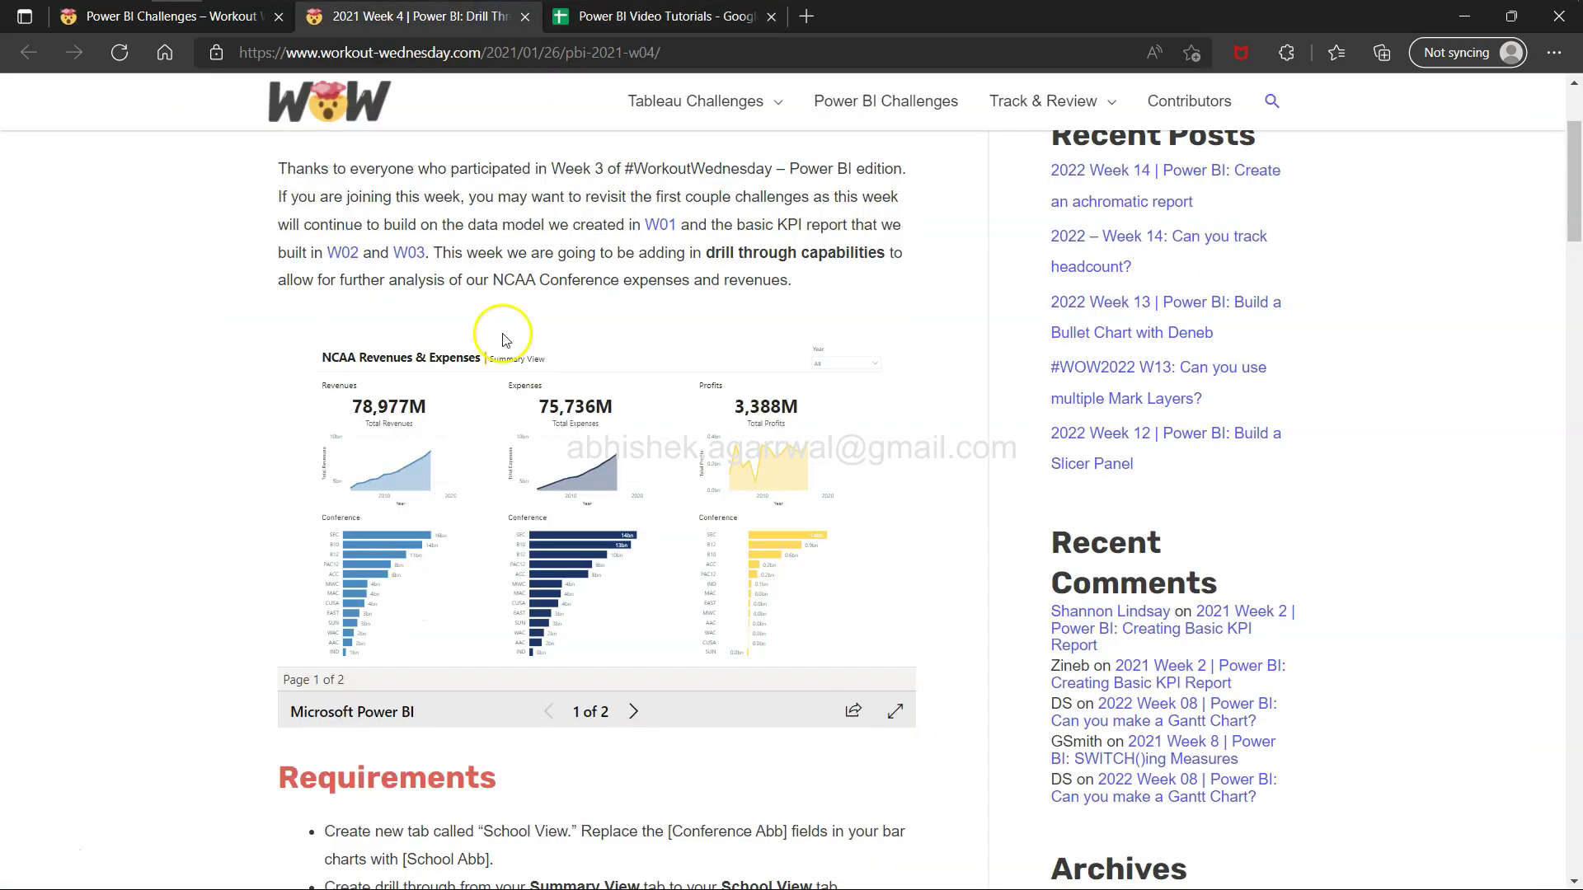
drag(516, 281, 876, 253)
click(701, 252)
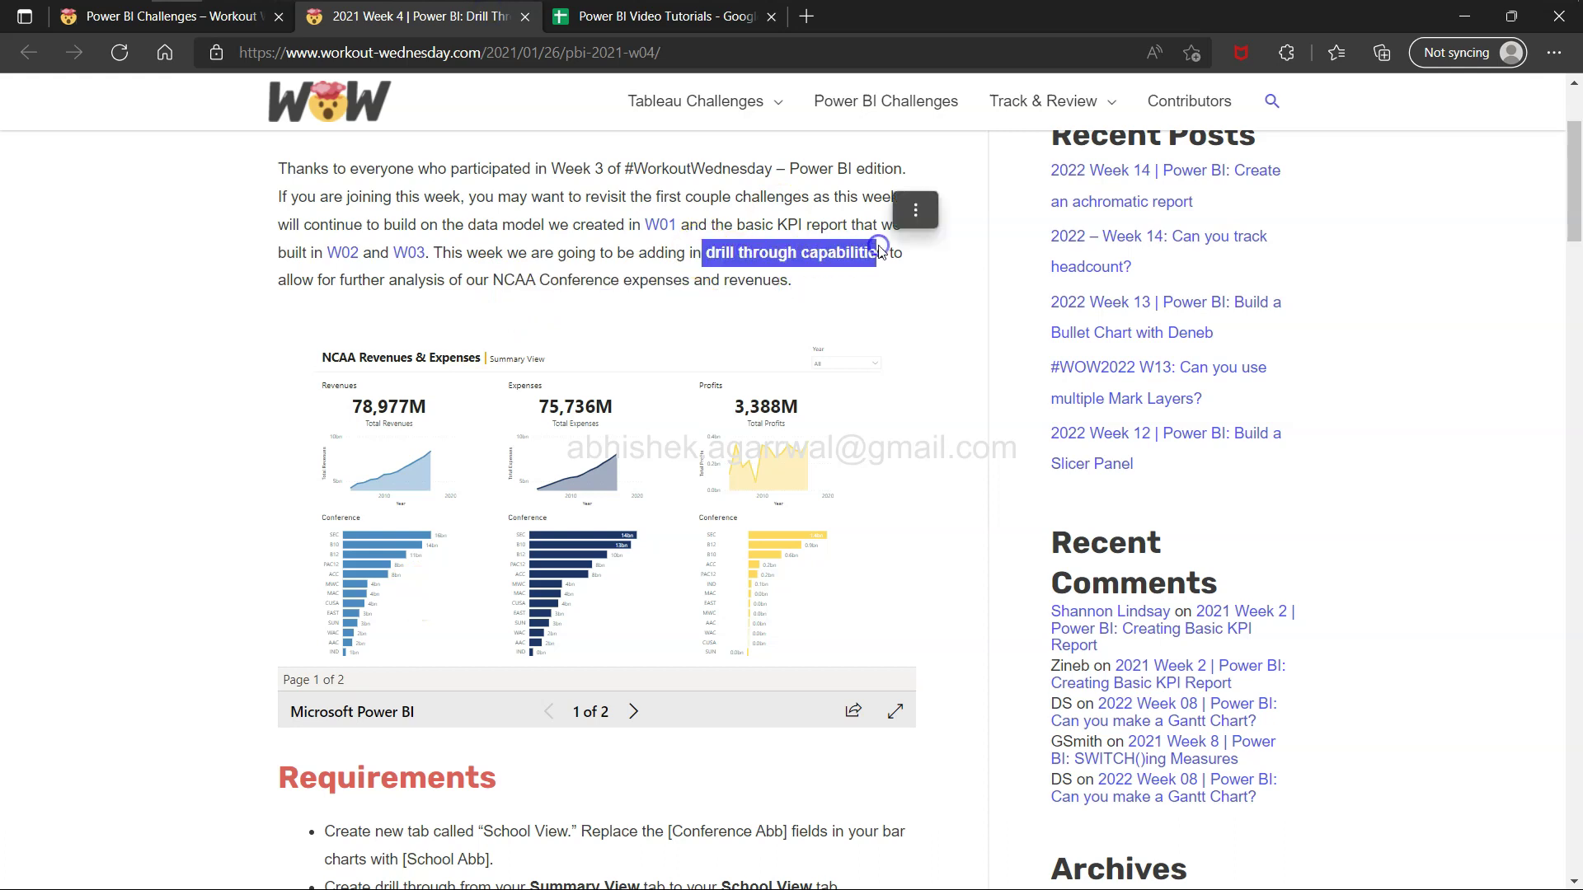
scroll(614, 530, down, 4)
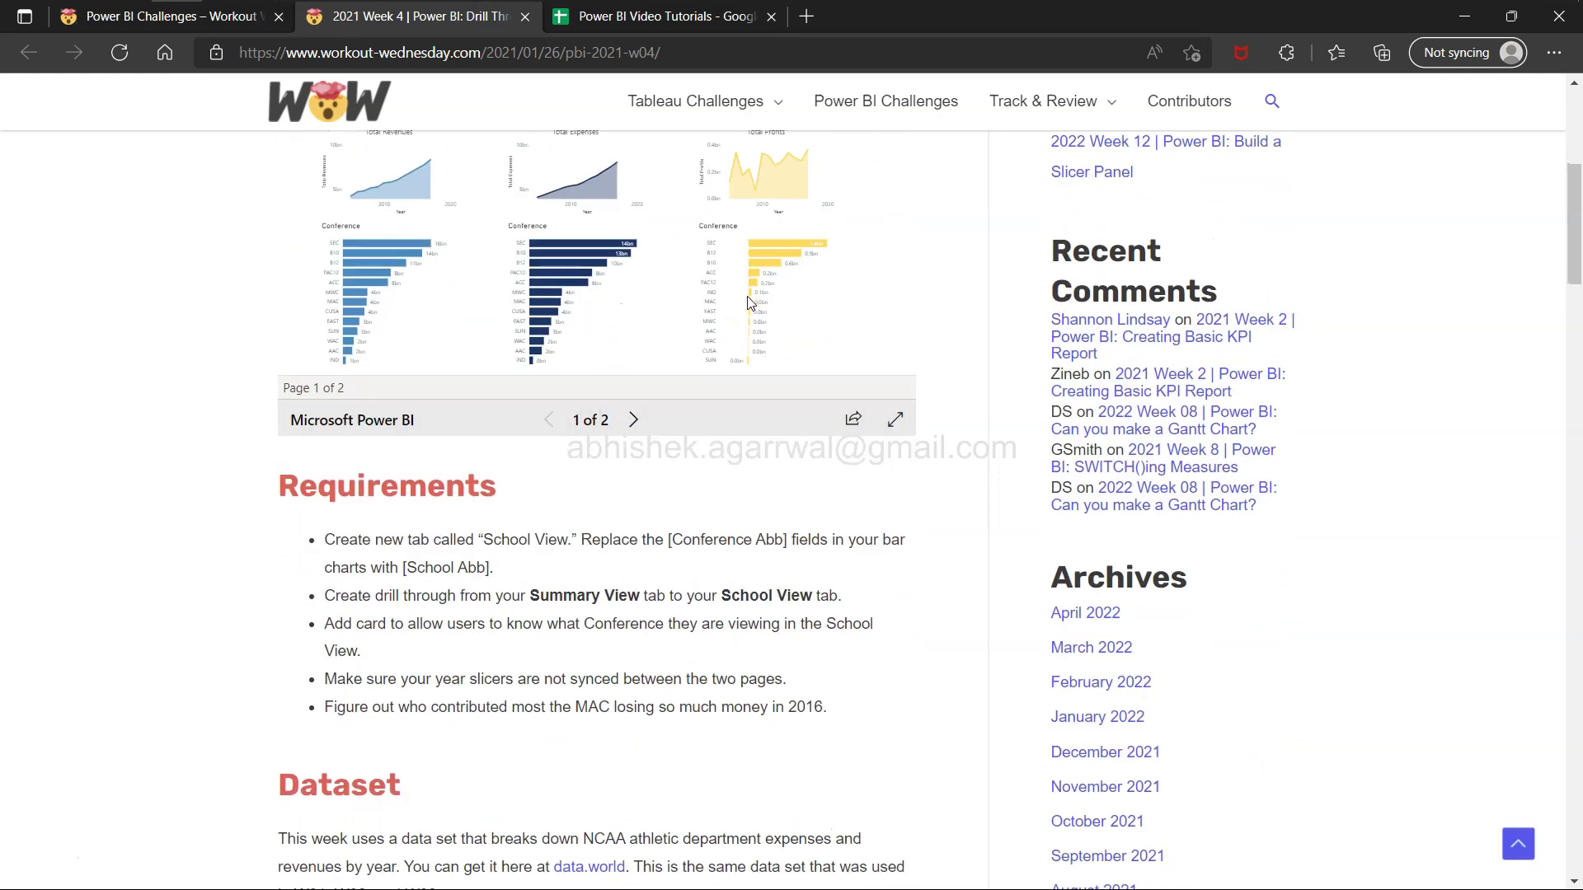
scroll(614, 530, up, 3)
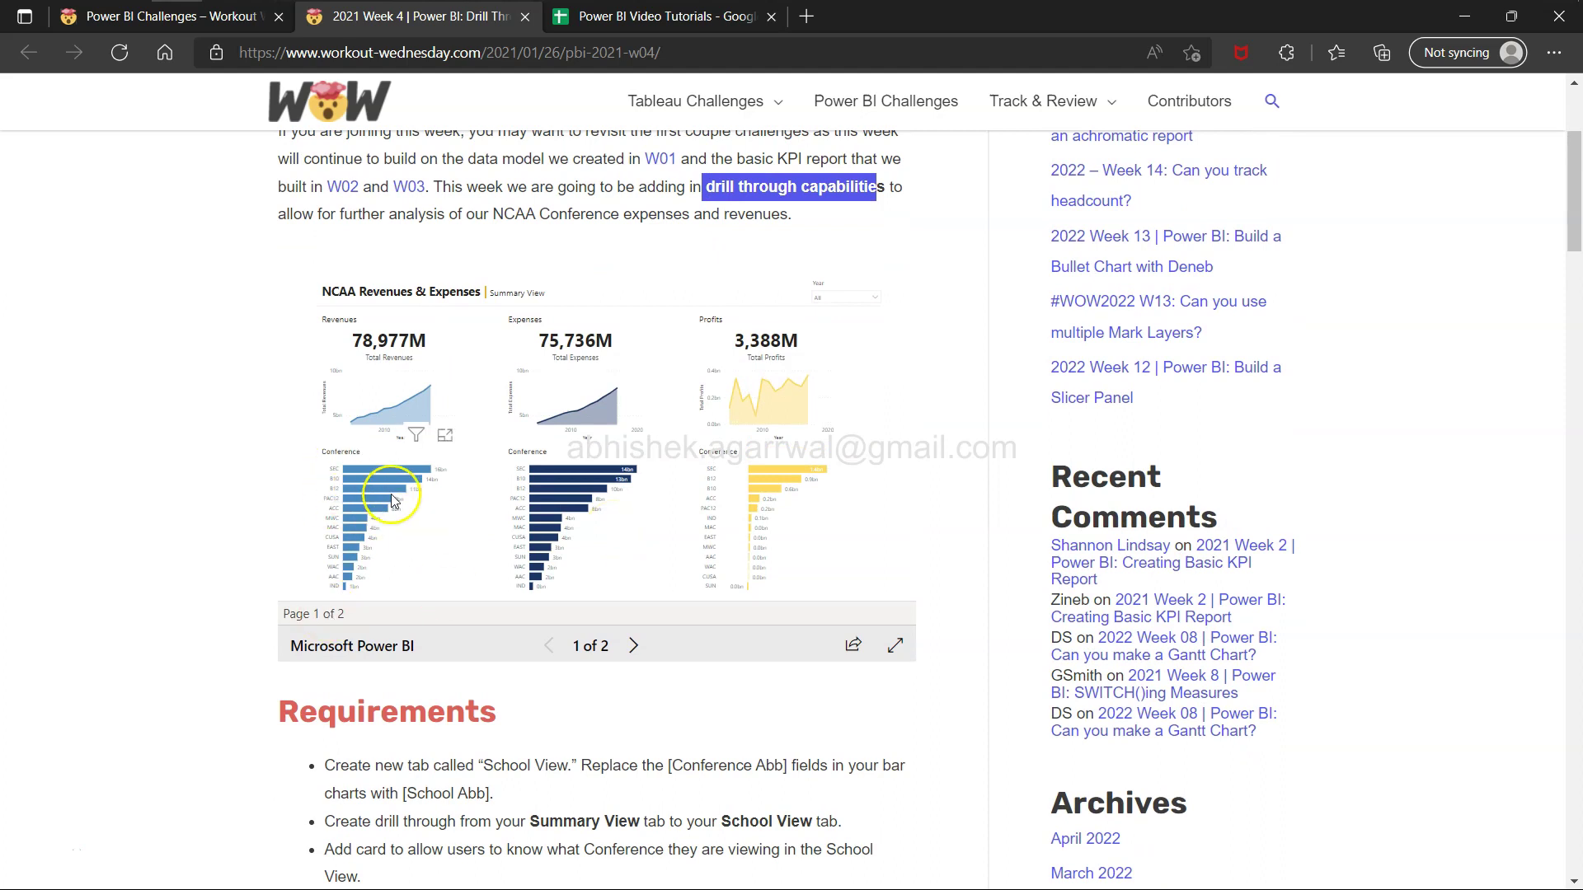
Step: Drill through from the SEC bar of the Revenues conference chart to School View in the embedded report
ctrl+scroll(410, 528, up, 5)
ctrl+scroll(392, 500, up, 2)
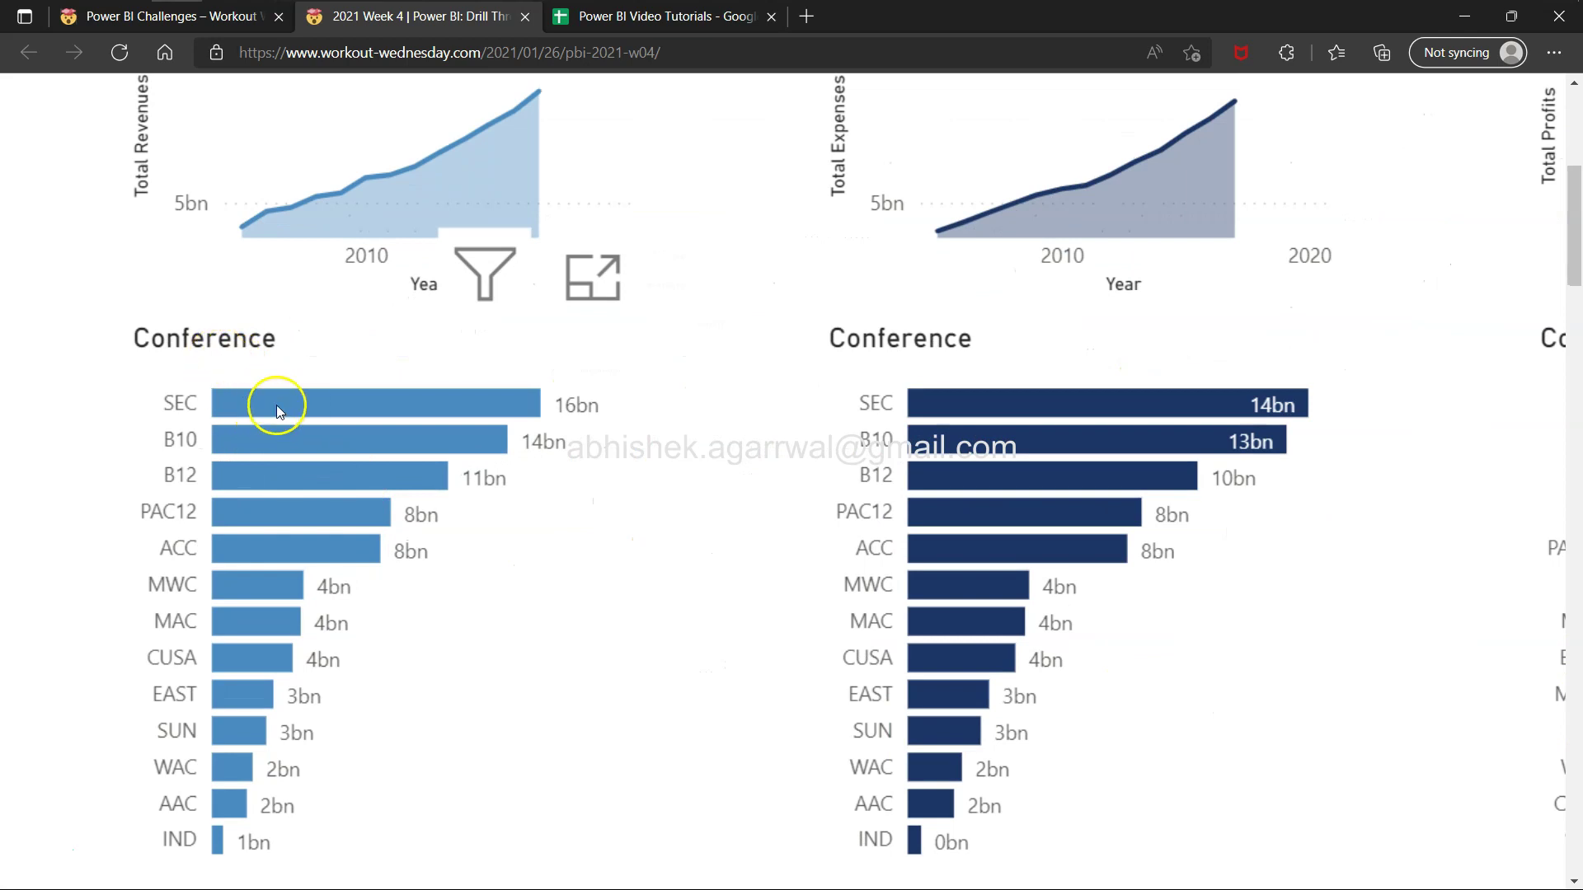
mouse_move(397, 416)
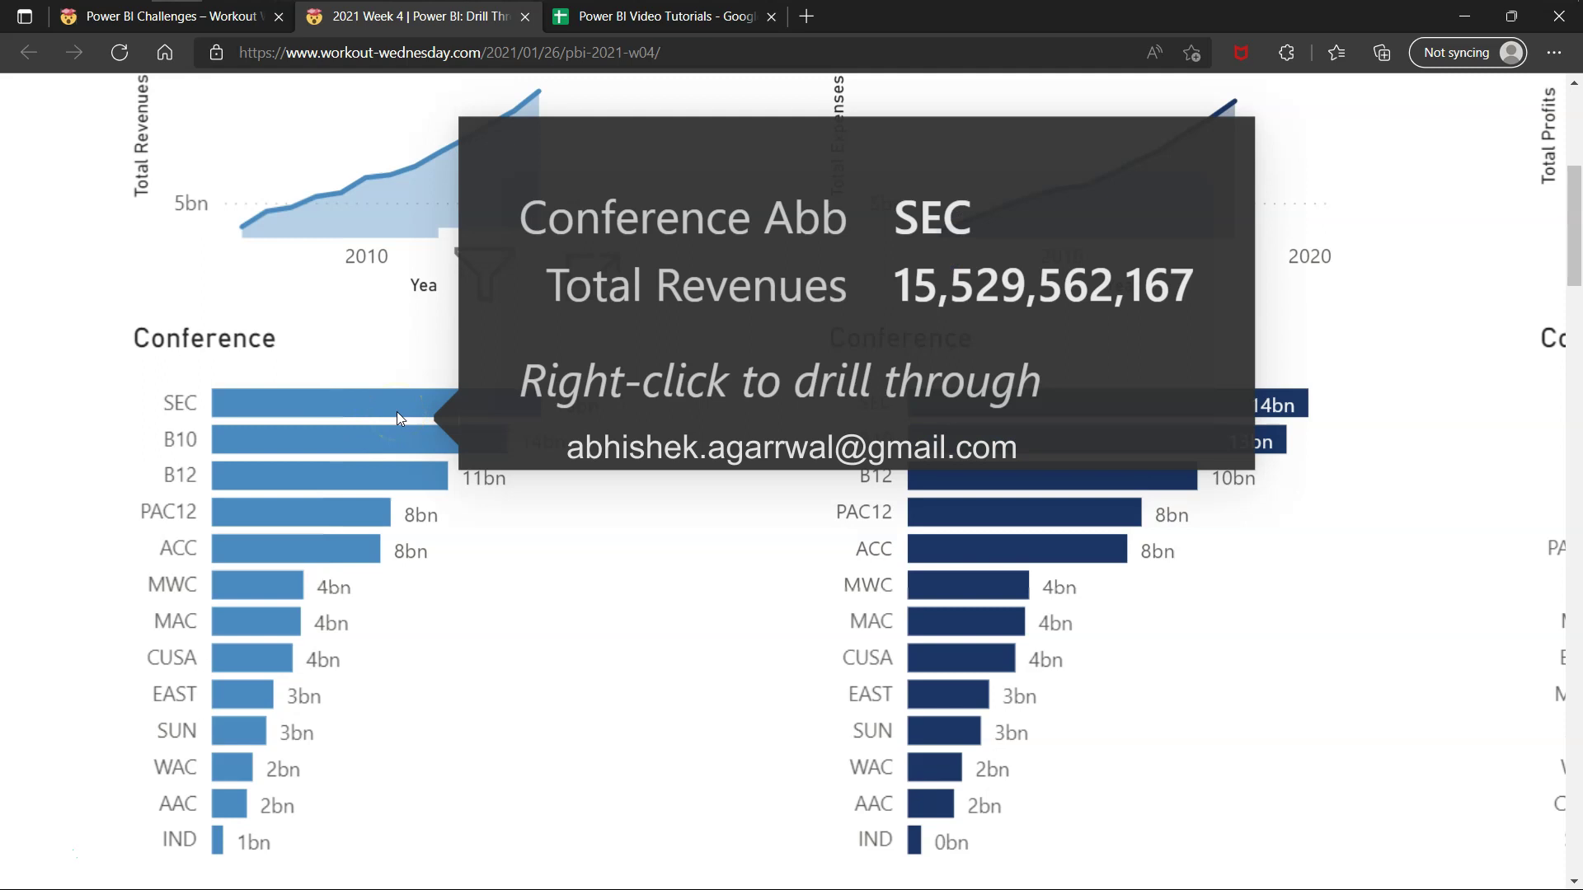
right_click(397, 412)
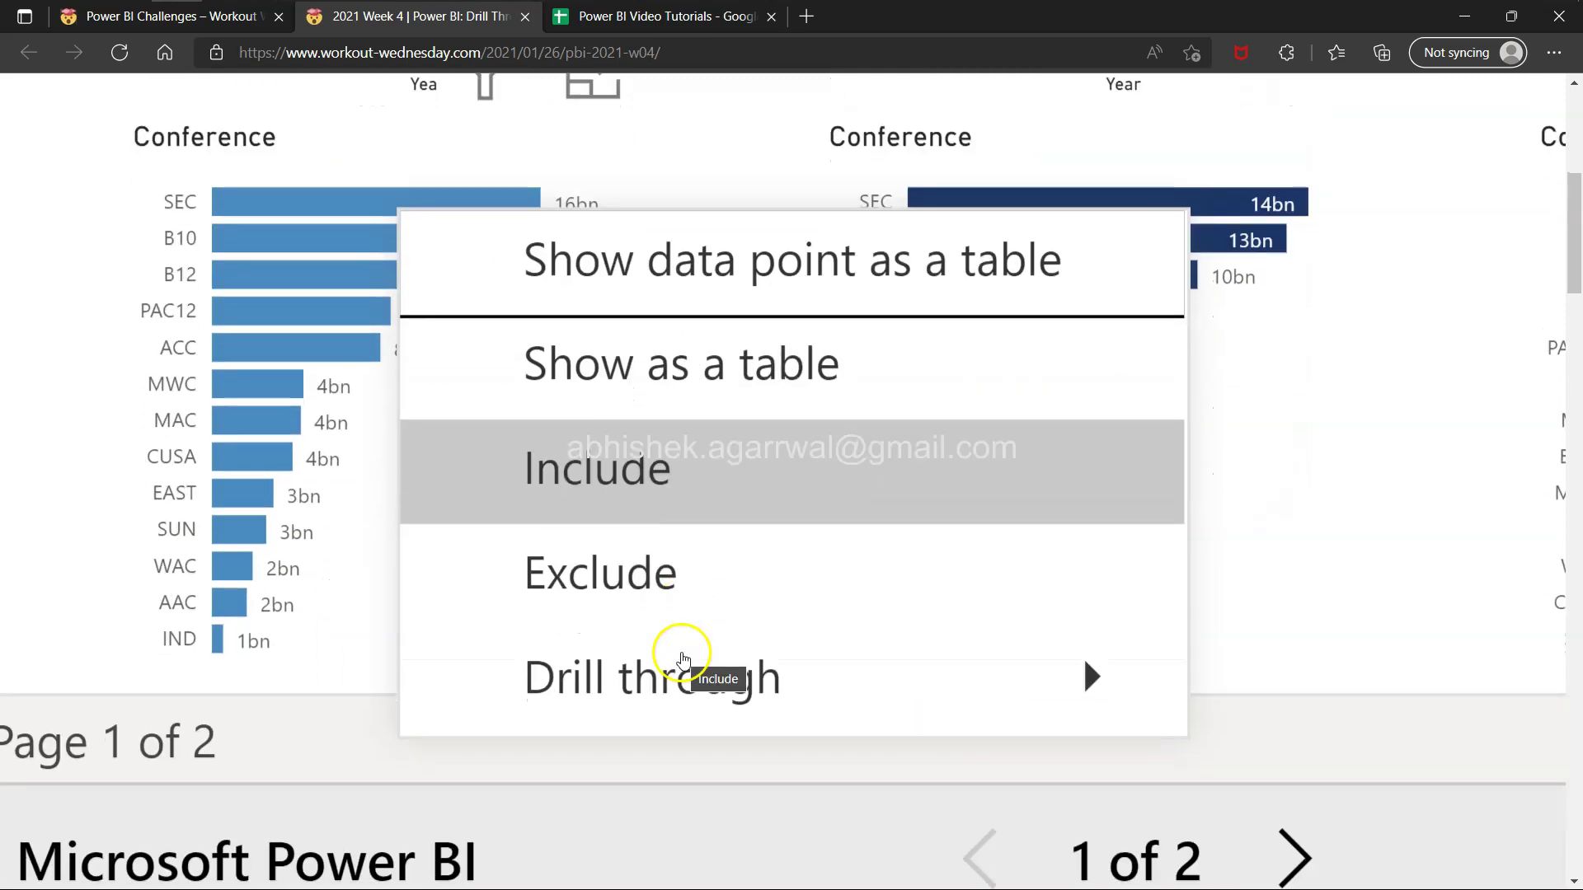
mouse_move(777, 678)
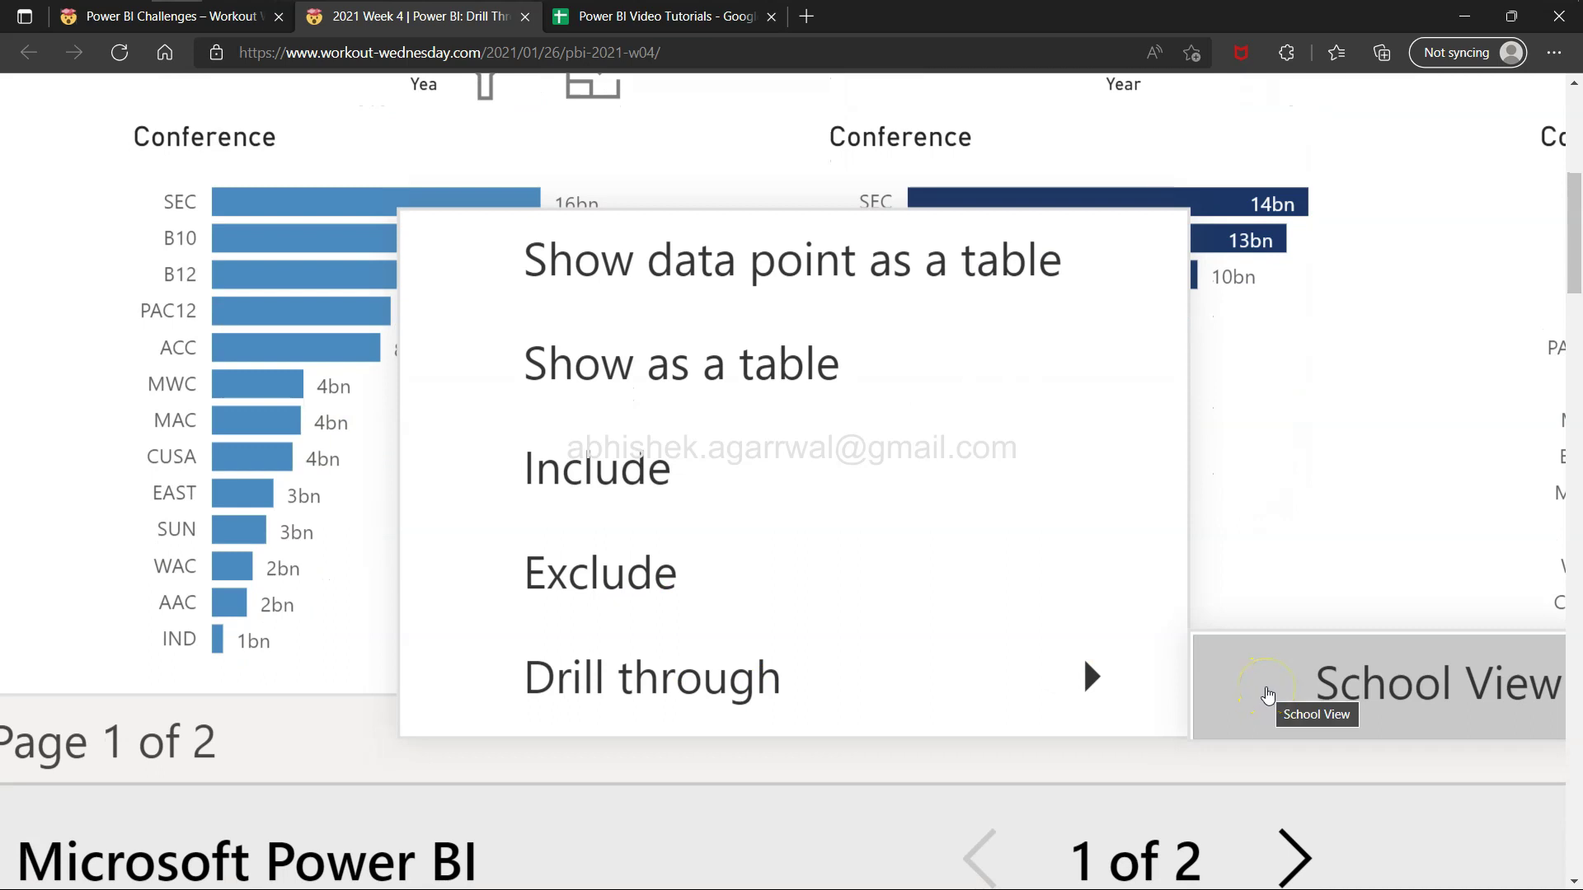
click(1268, 695)
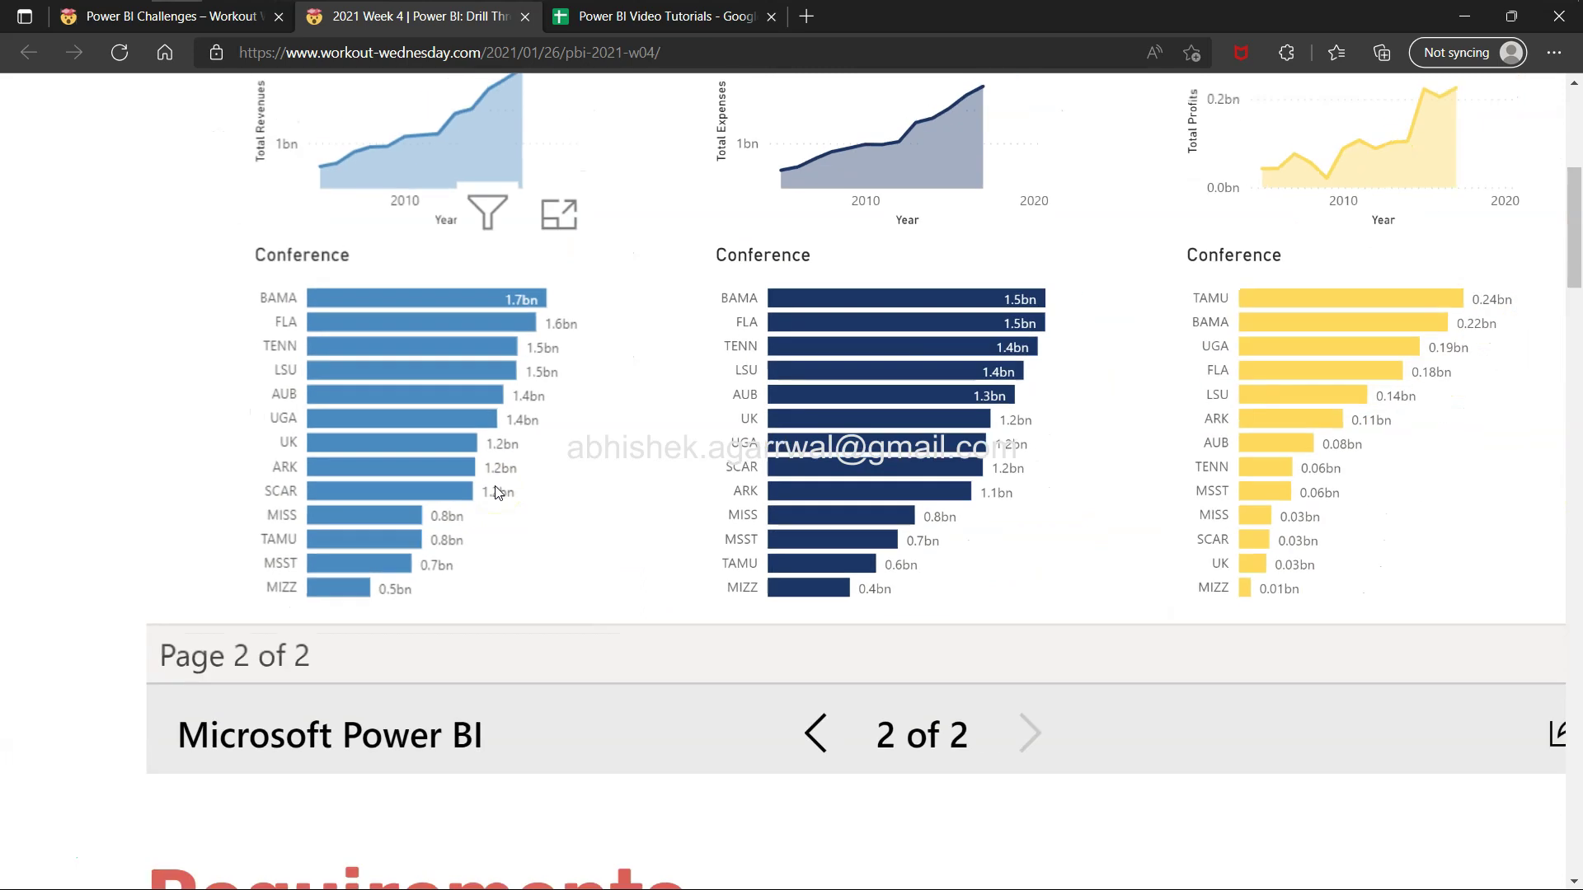
Step: Examine the School View page for SEC and go back to the Summary View
scroll(498, 492, down, 3)
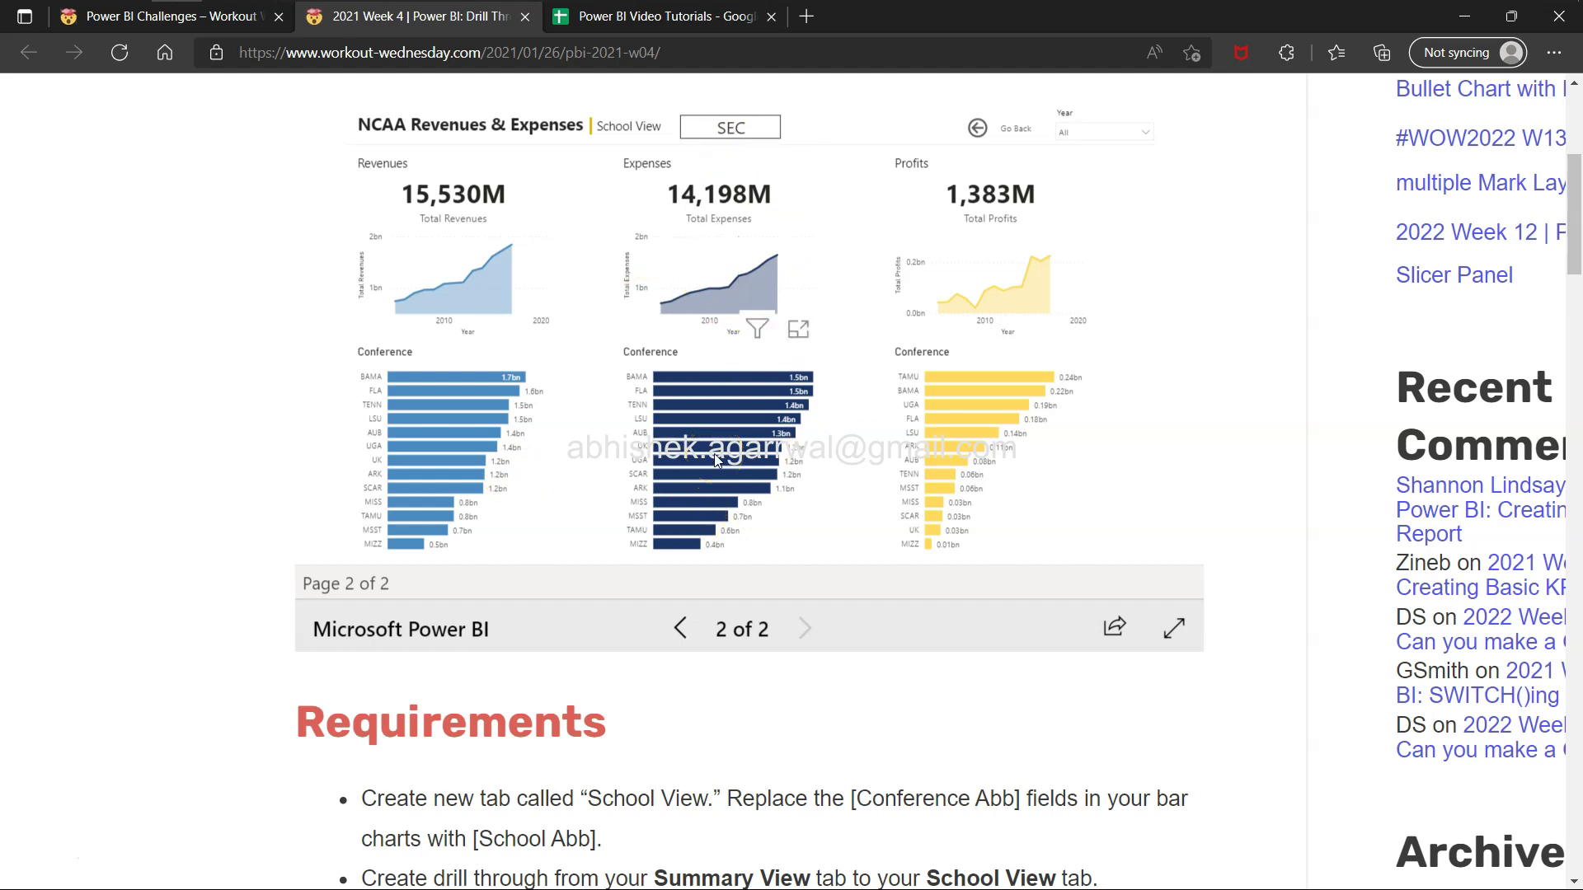
click(923, 231)
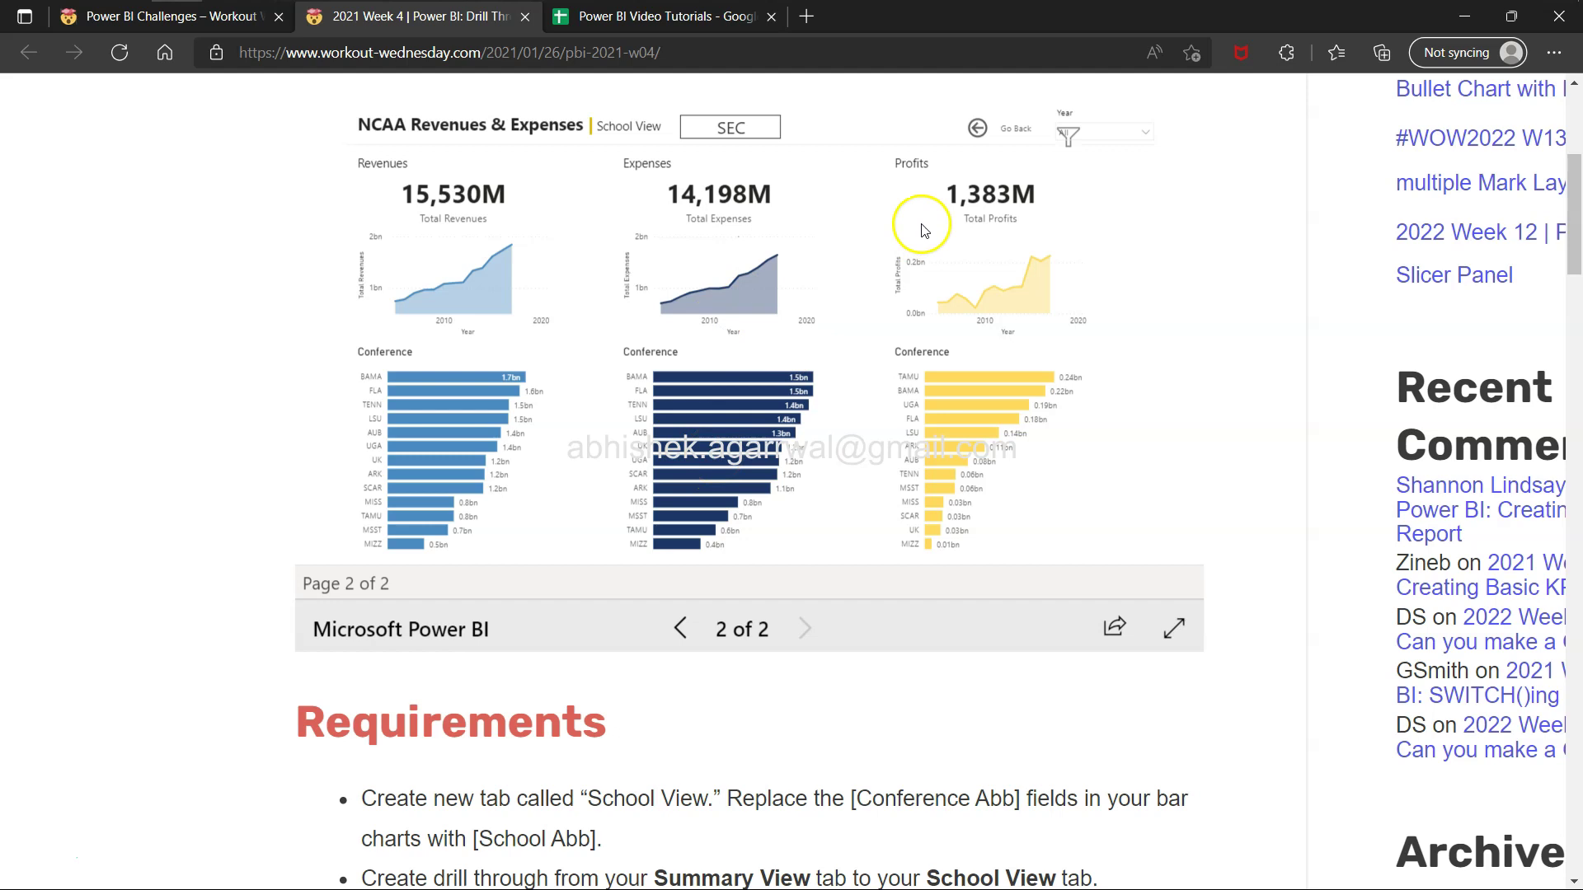
click(978, 130)
scroll(699, 467, down, 2)
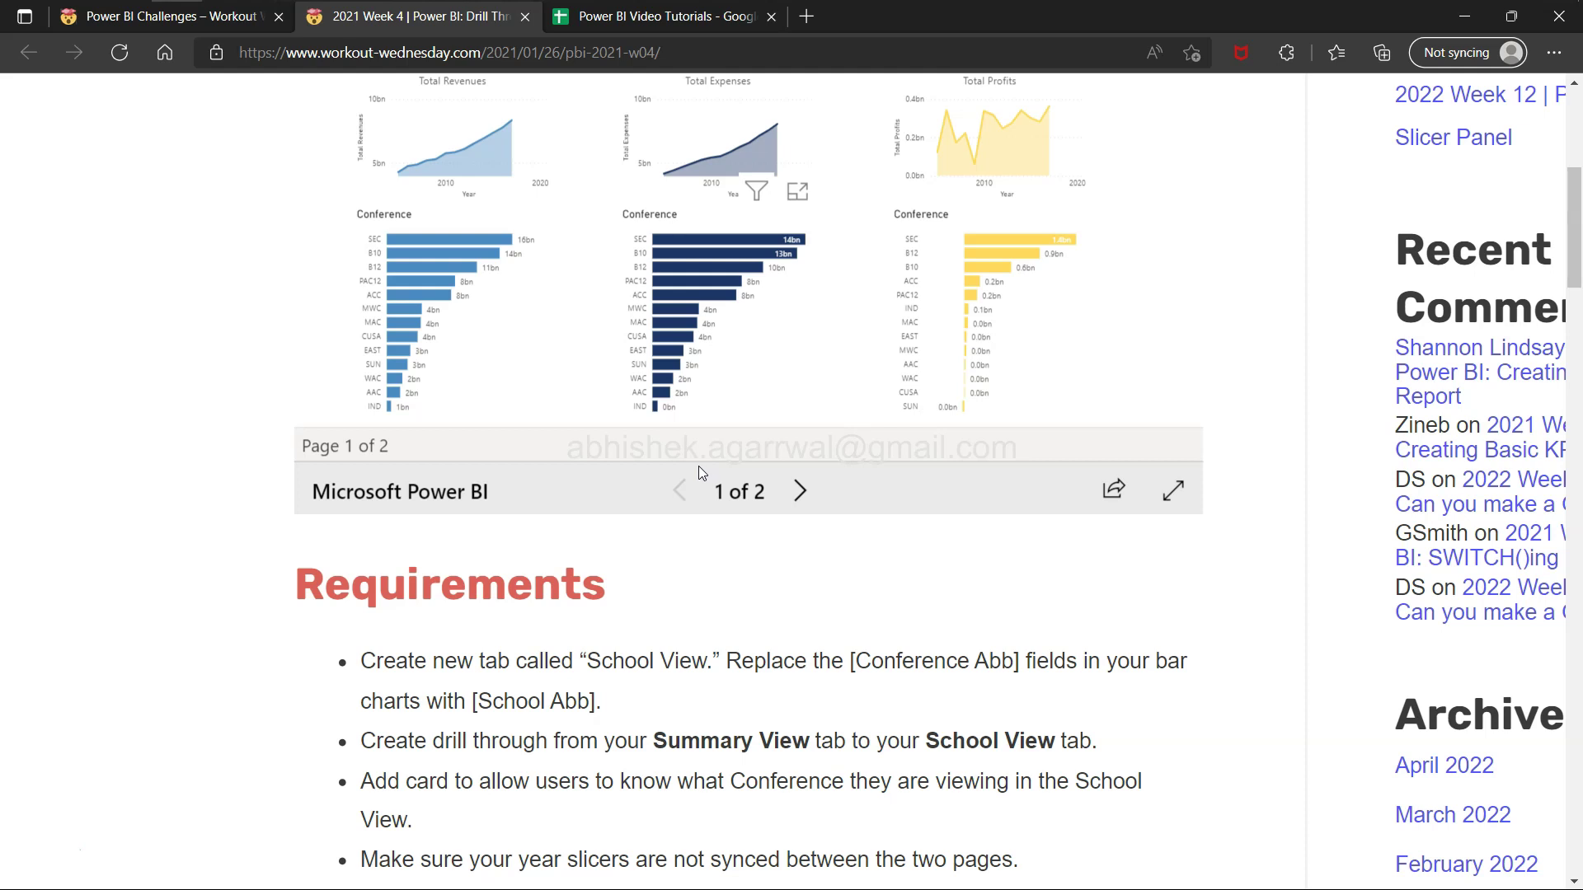
Step: Read the challenge requirements, highlighting the replacement of [Conference Abb] with [School Abb] in the bar charts
scroll(699, 467, down, 3)
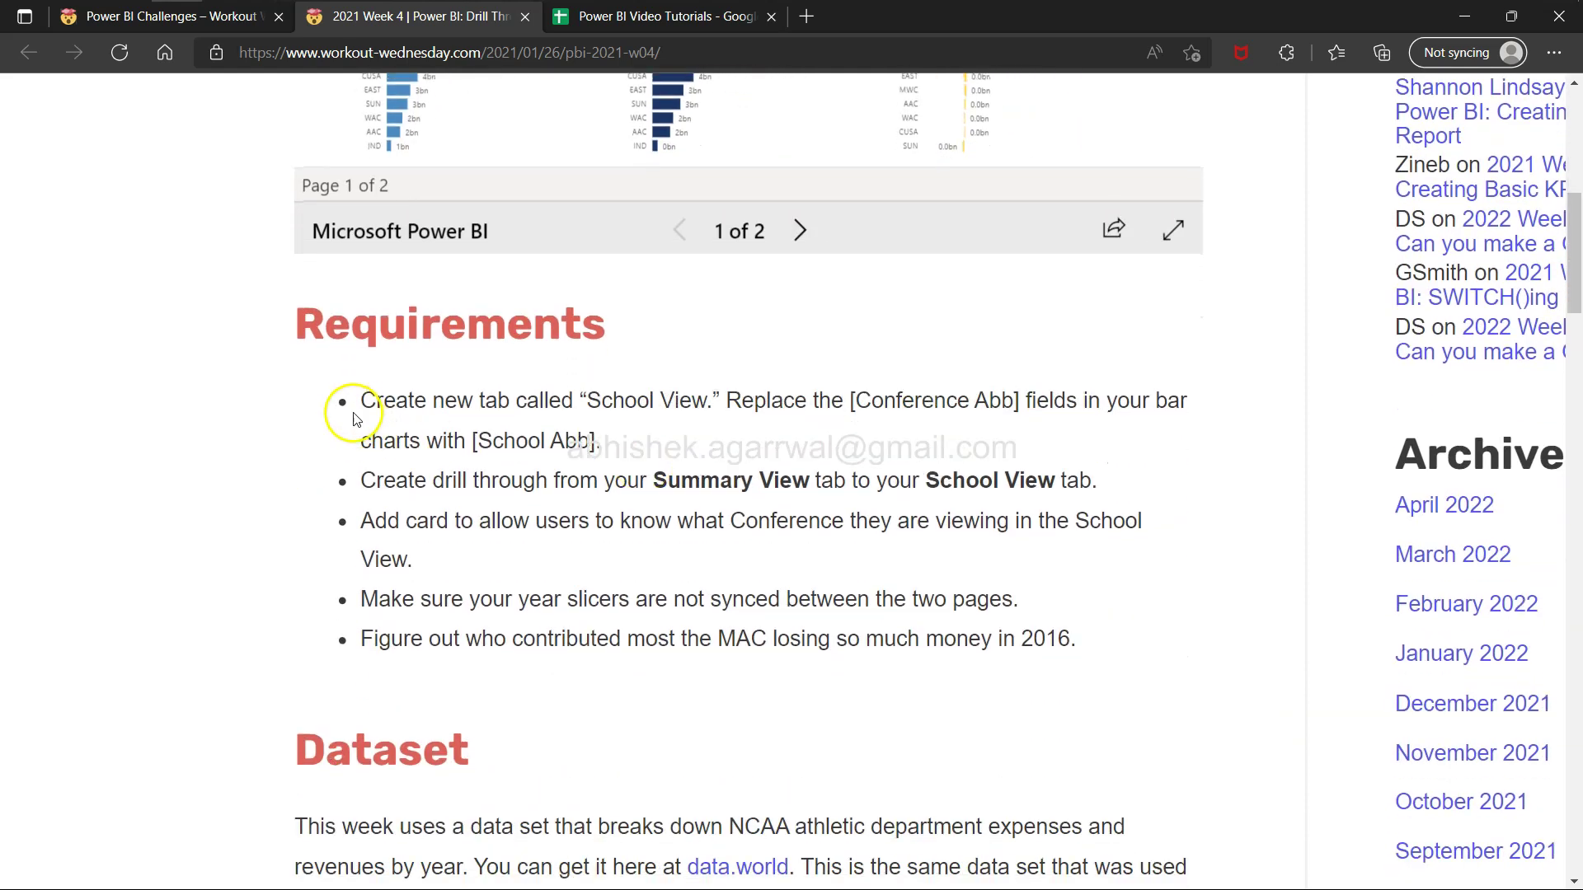
drag(360, 400, 675, 628)
click(484, 435)
drag(400, 388, 1022, 419)
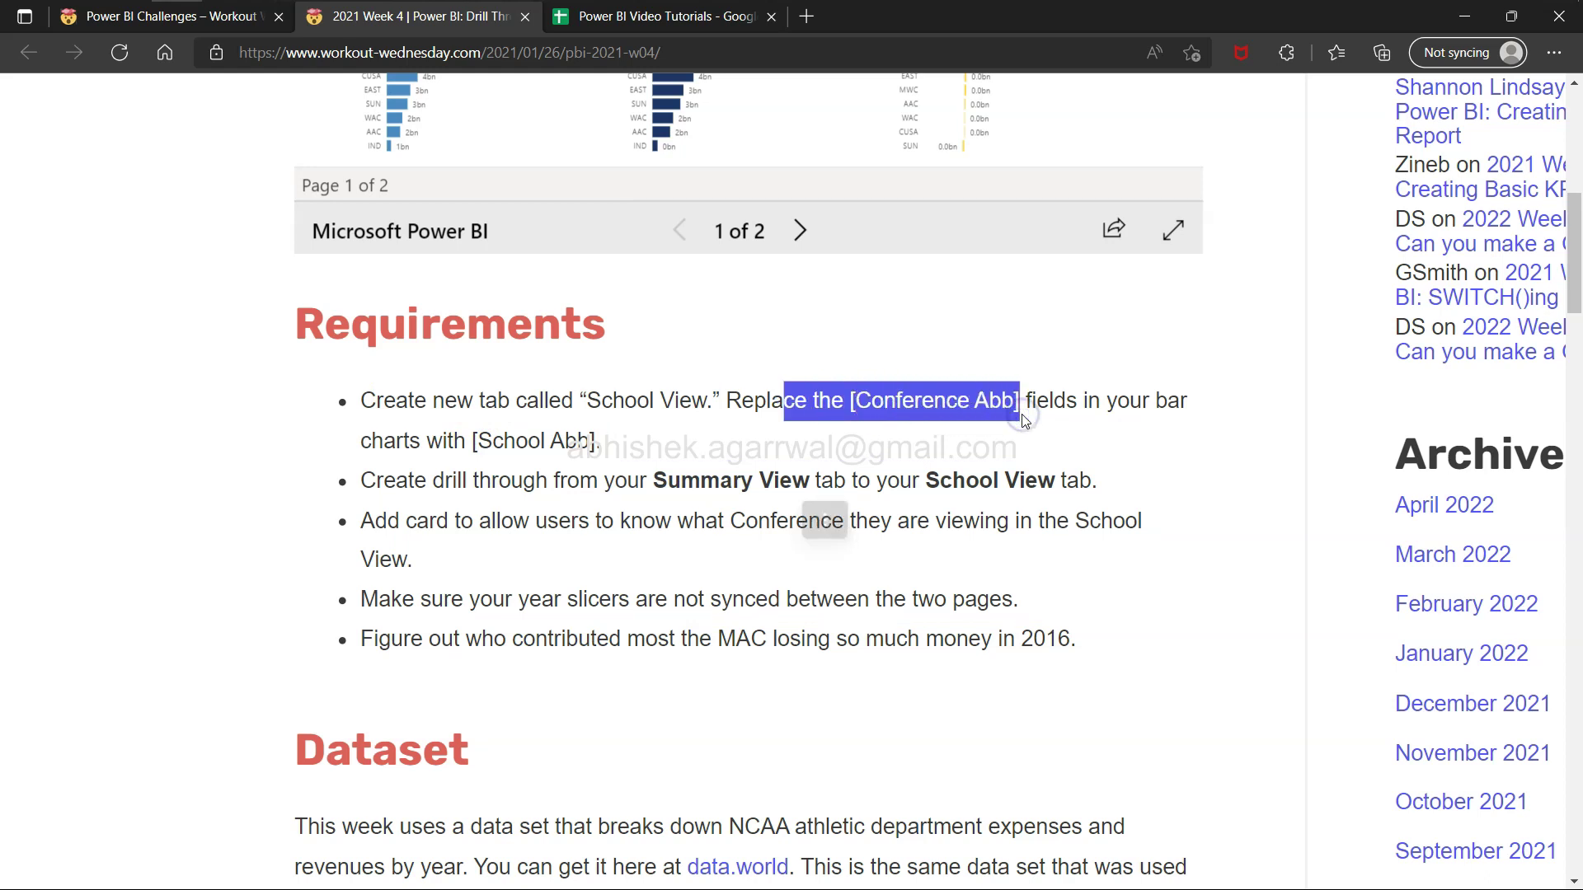
click(430, 435)
drag(409, 438, 564, 443)
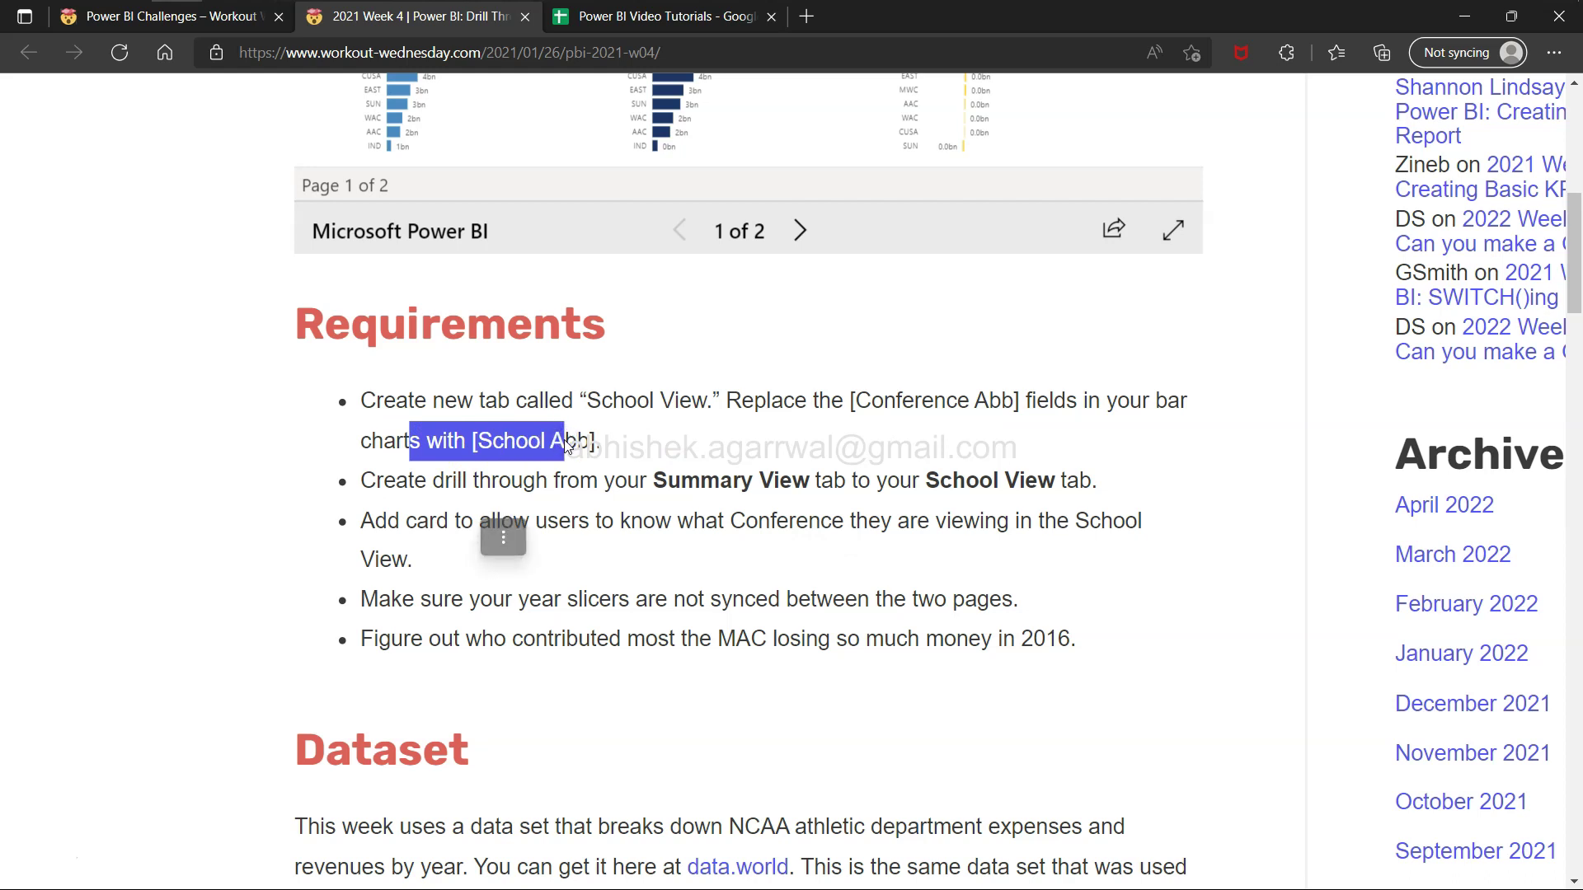
Step: Switch to the NCAA report in Power BI Desktop and rename Page 1 as Conference
key(alt+Tab)
key(alt+Tab)
key(Tab)
key(Tab)
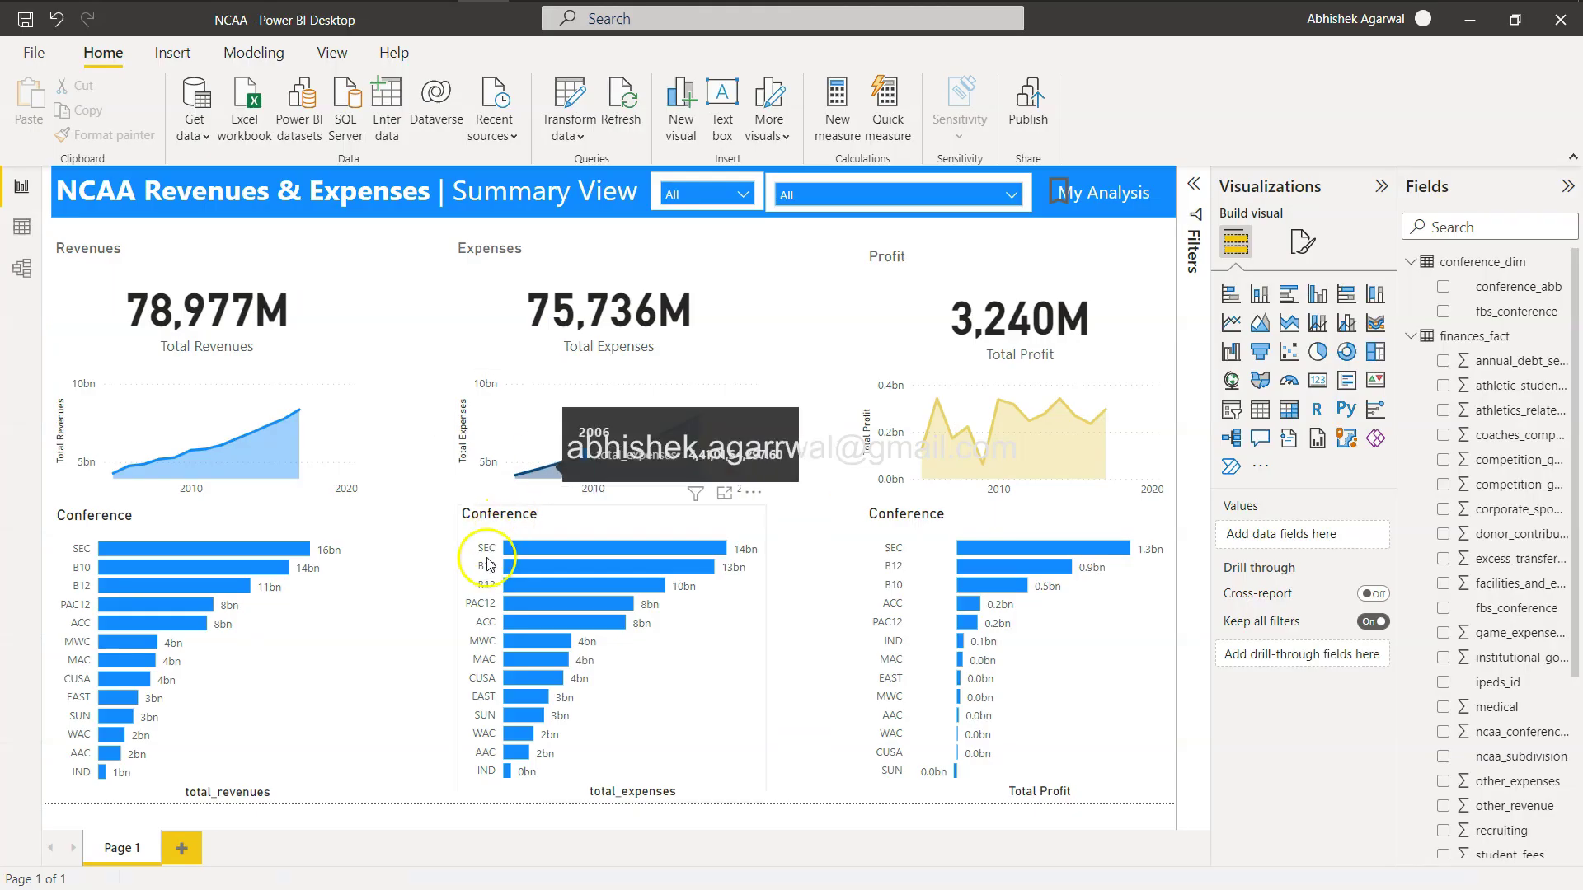
double_click(123, 846)
text(on)
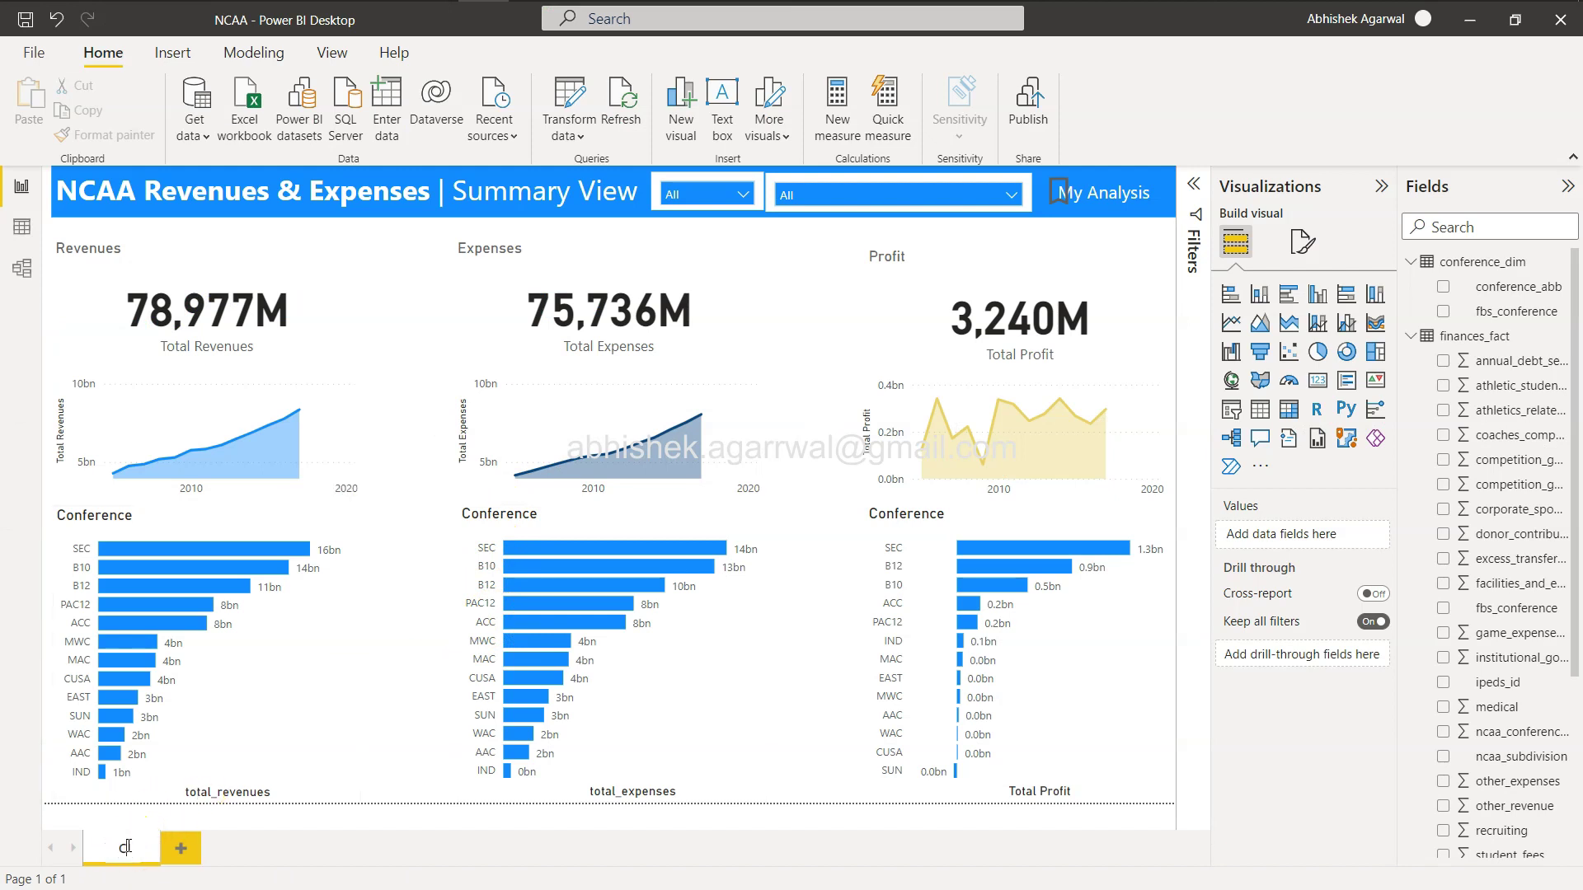
text(ference)
key(Return)
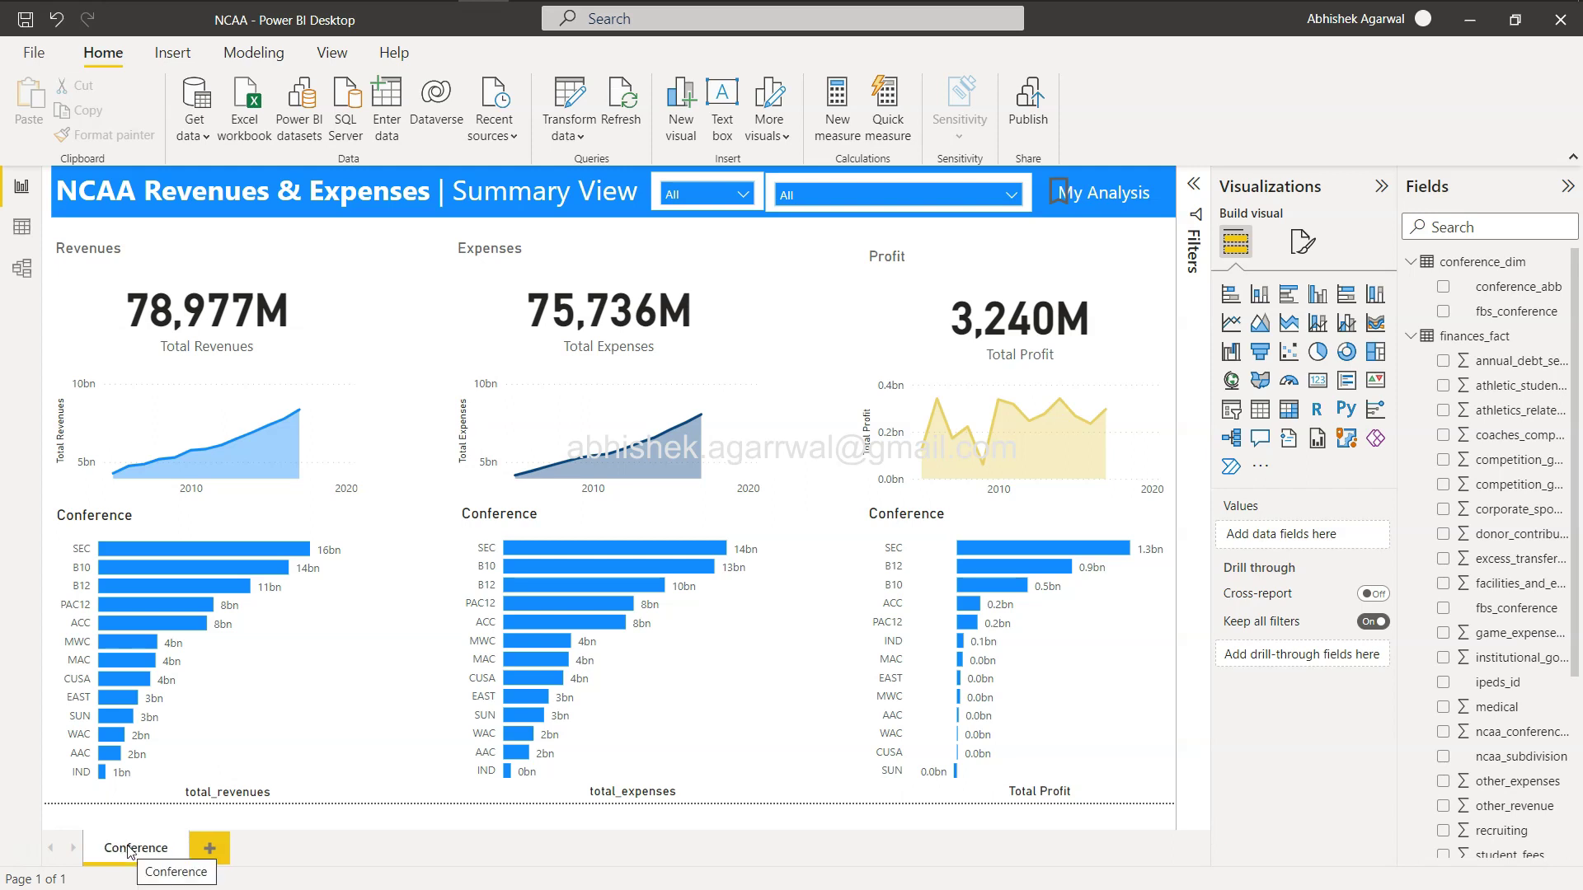
Step: Duplicate the Conference page and rename the copy as School
right_click(131, 849)
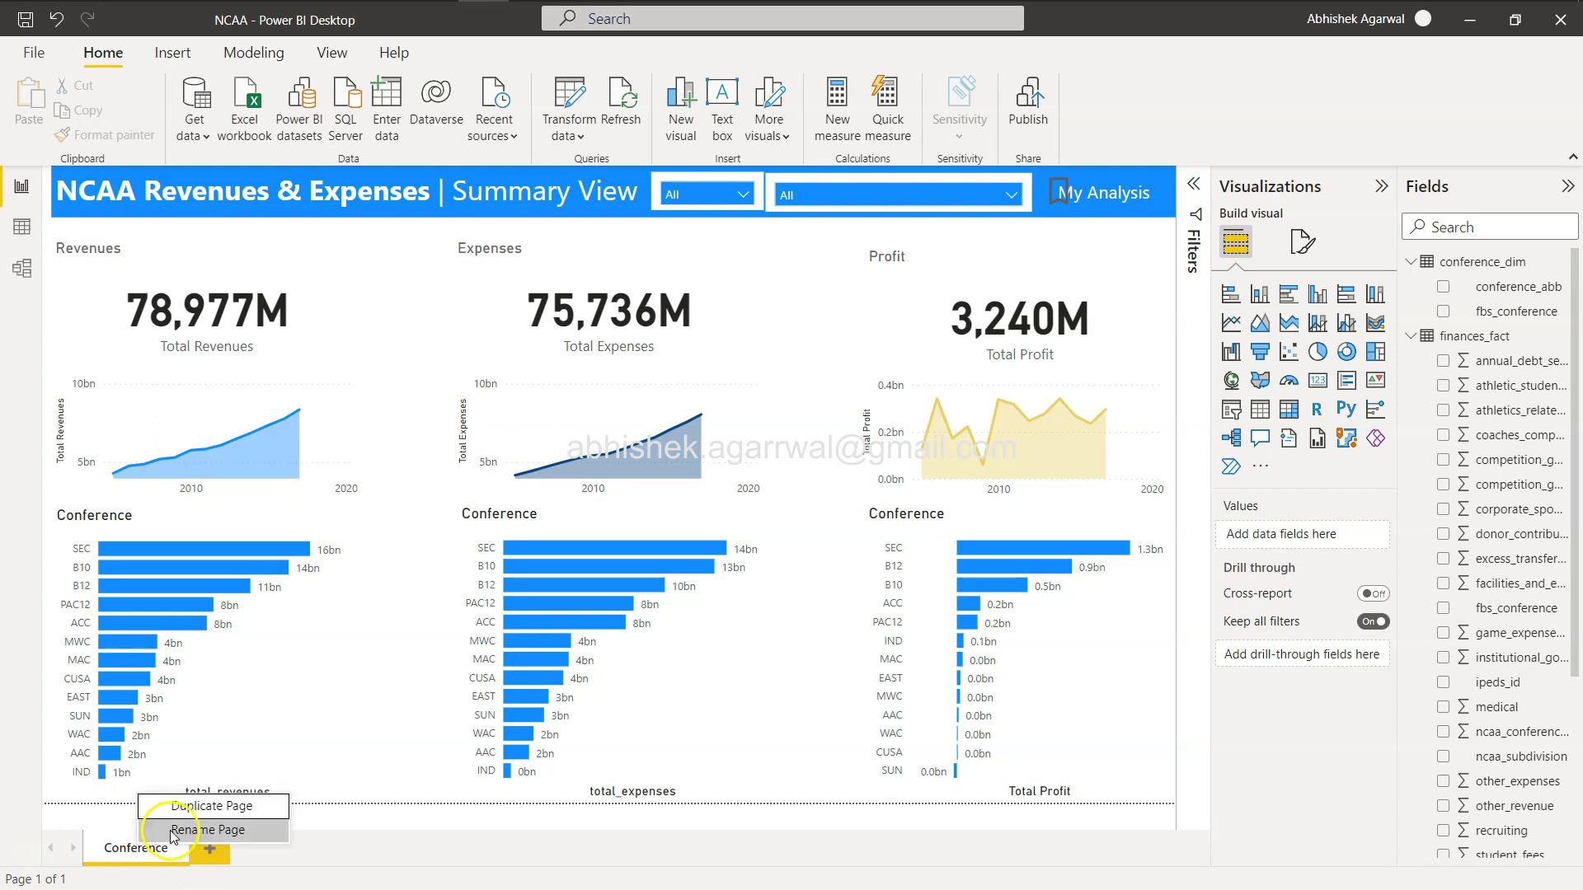
click(199, 807)
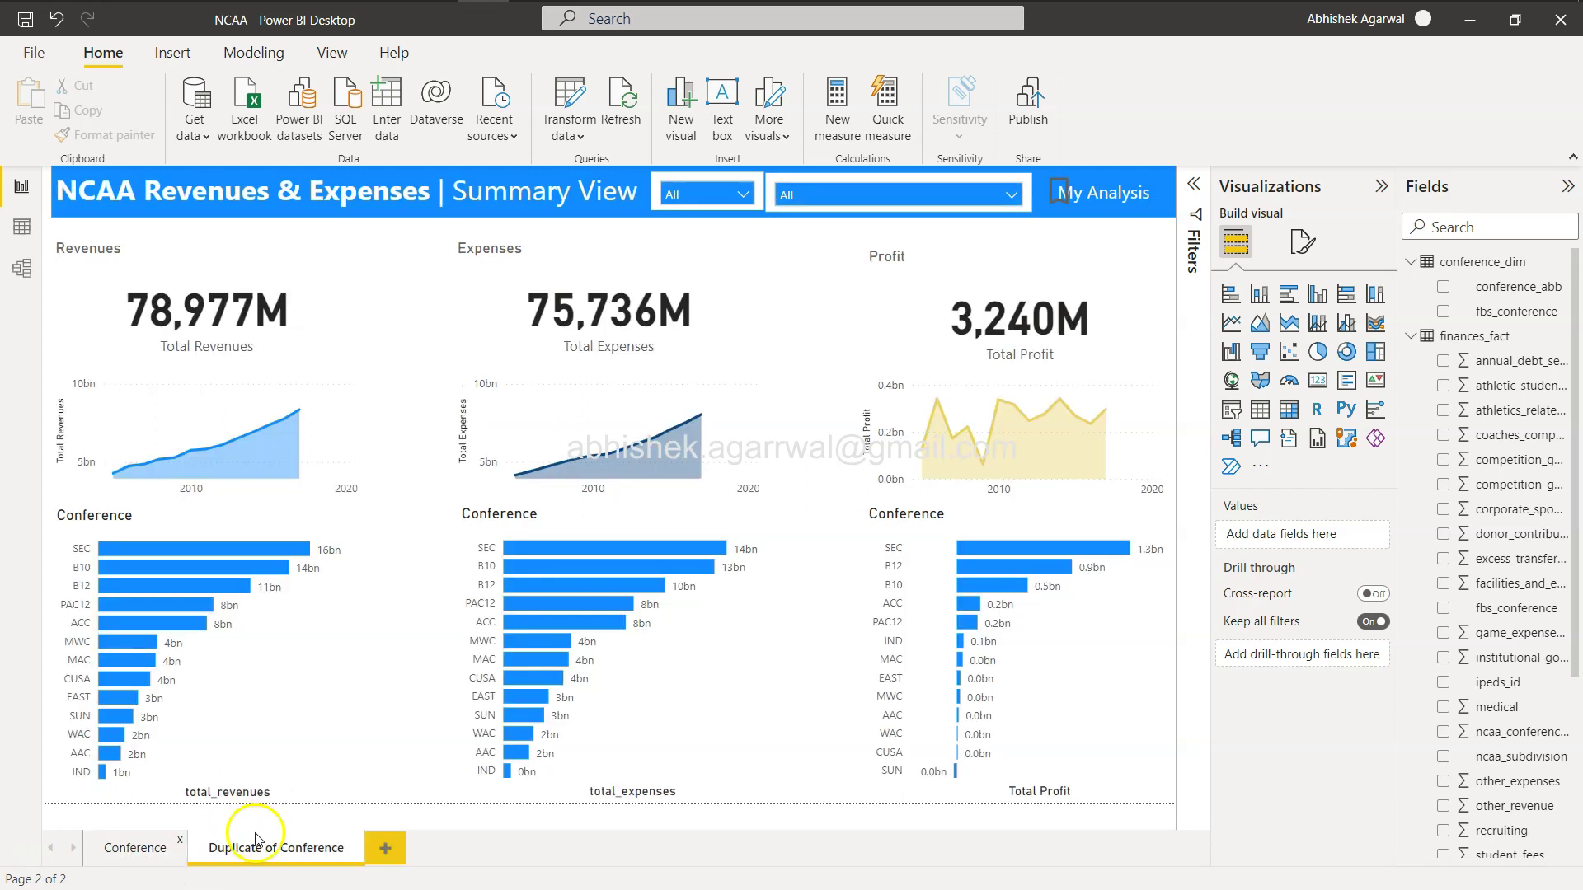
double_click(265, 849)
text(School)
key(Return)
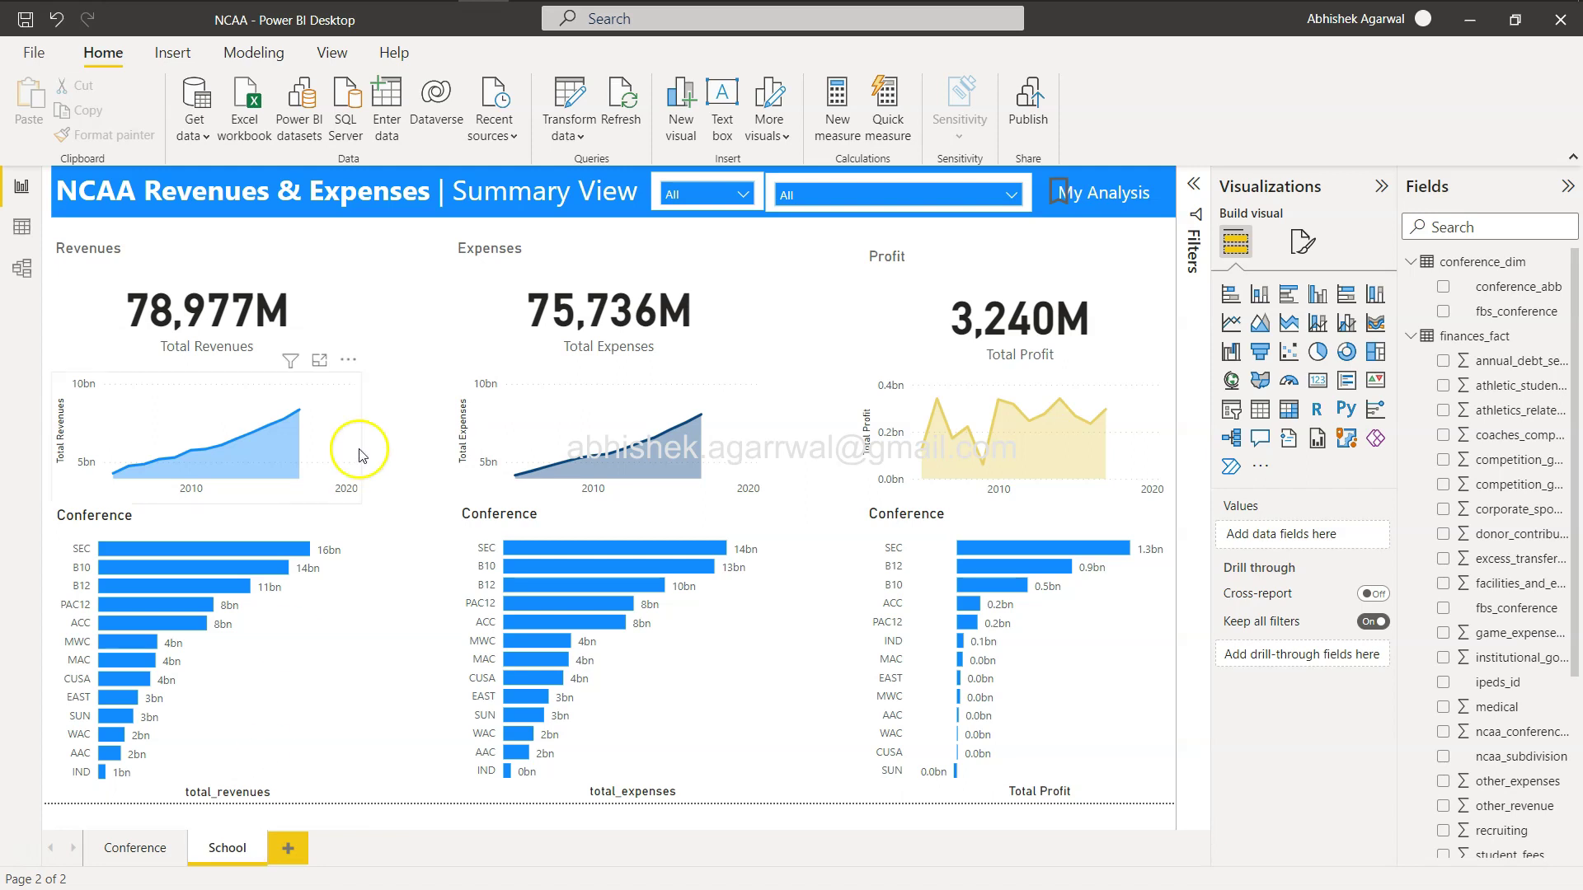
Step: Delete the My Analysis button and the school slicer from the School page's header
click(1107, 212)
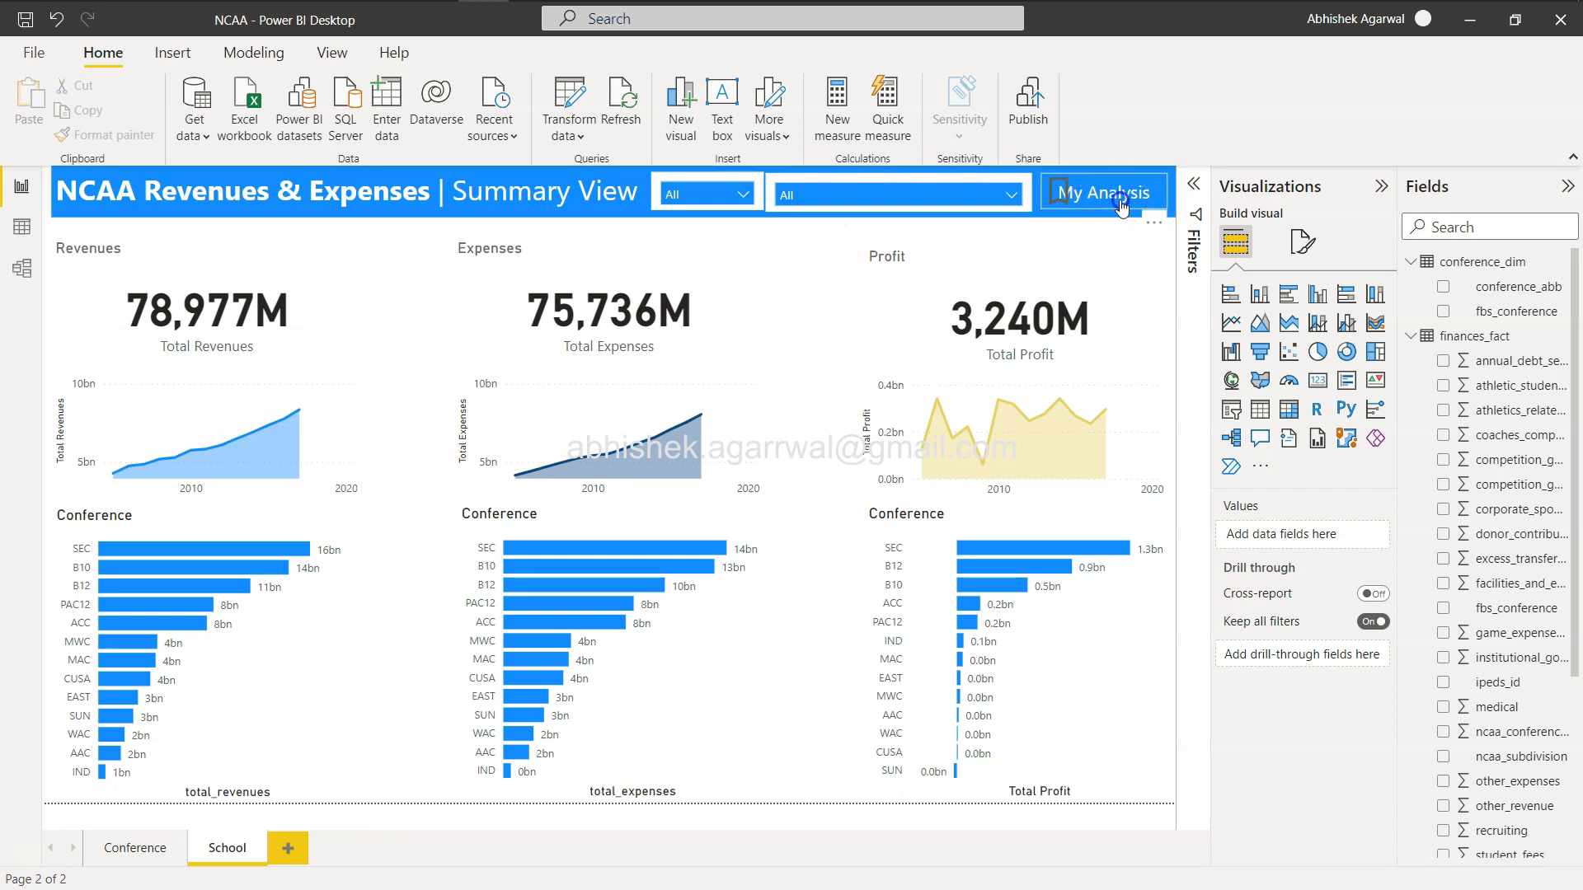
ctrl+click(1121, 208)
click(1003, 202)
click(996, 185)
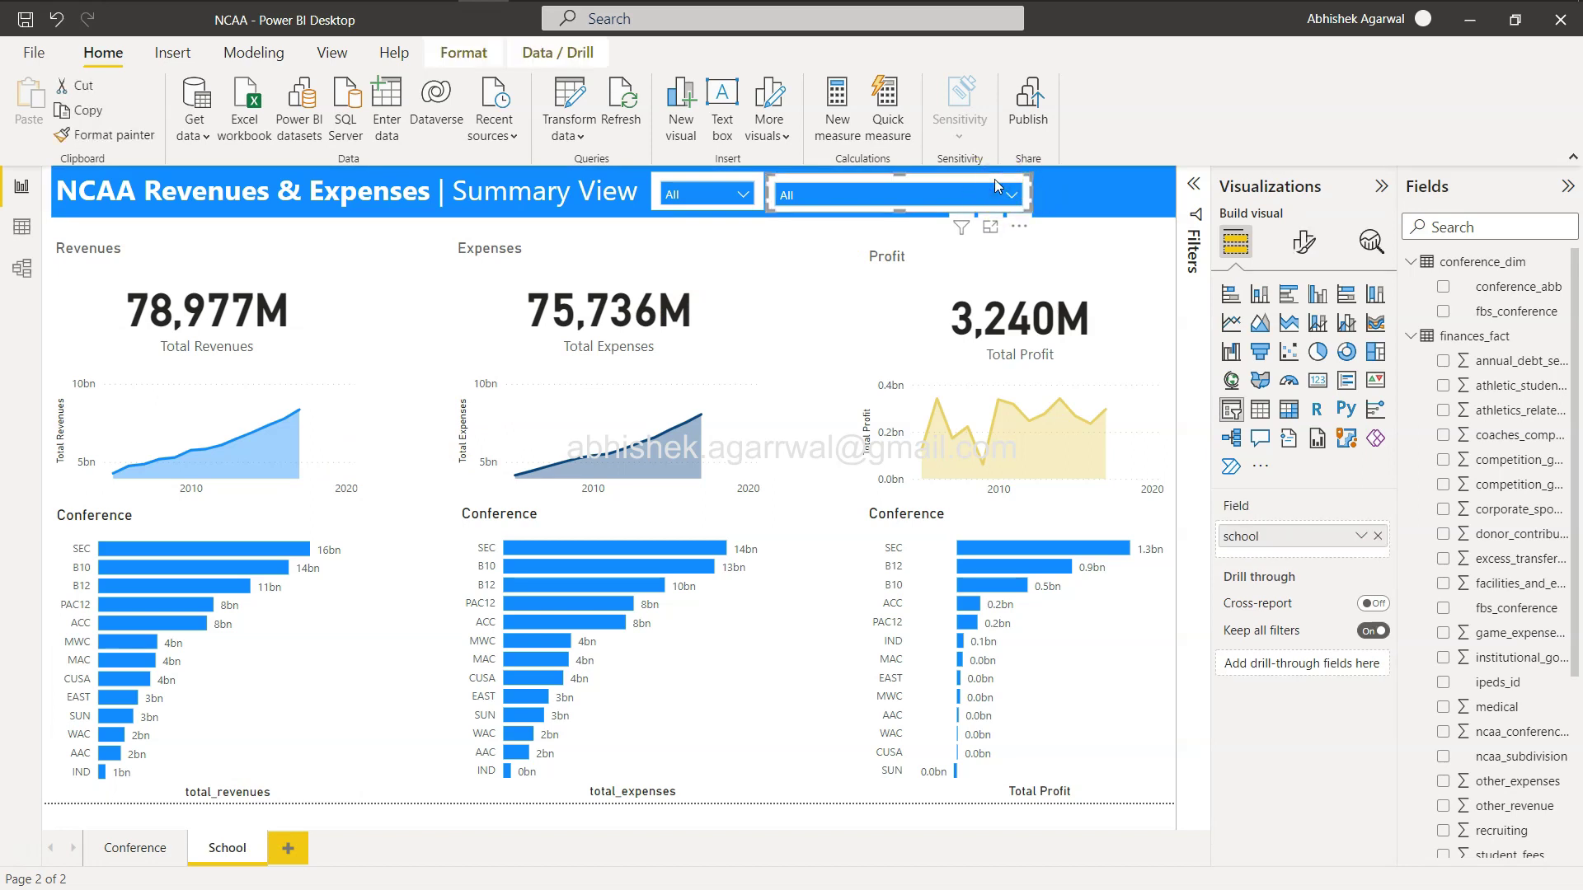
key(Delete)
click(571, 305)
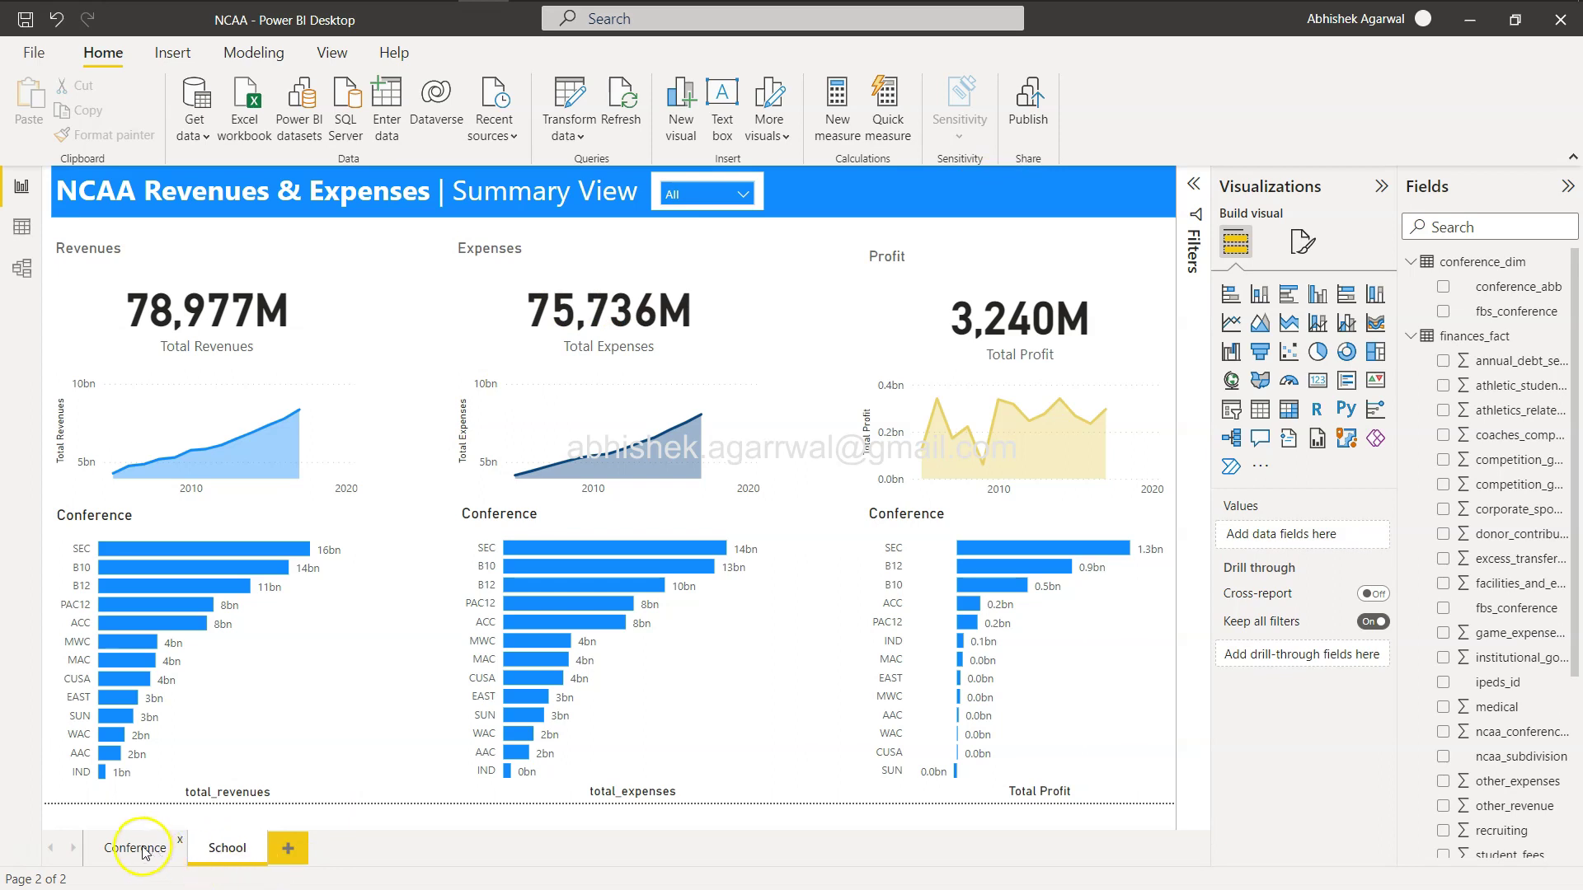
Step: Add conference_abb from conference_dim as the School page's drill-through field
click(272, 771)
drag(1512, 292, 1319, 657)
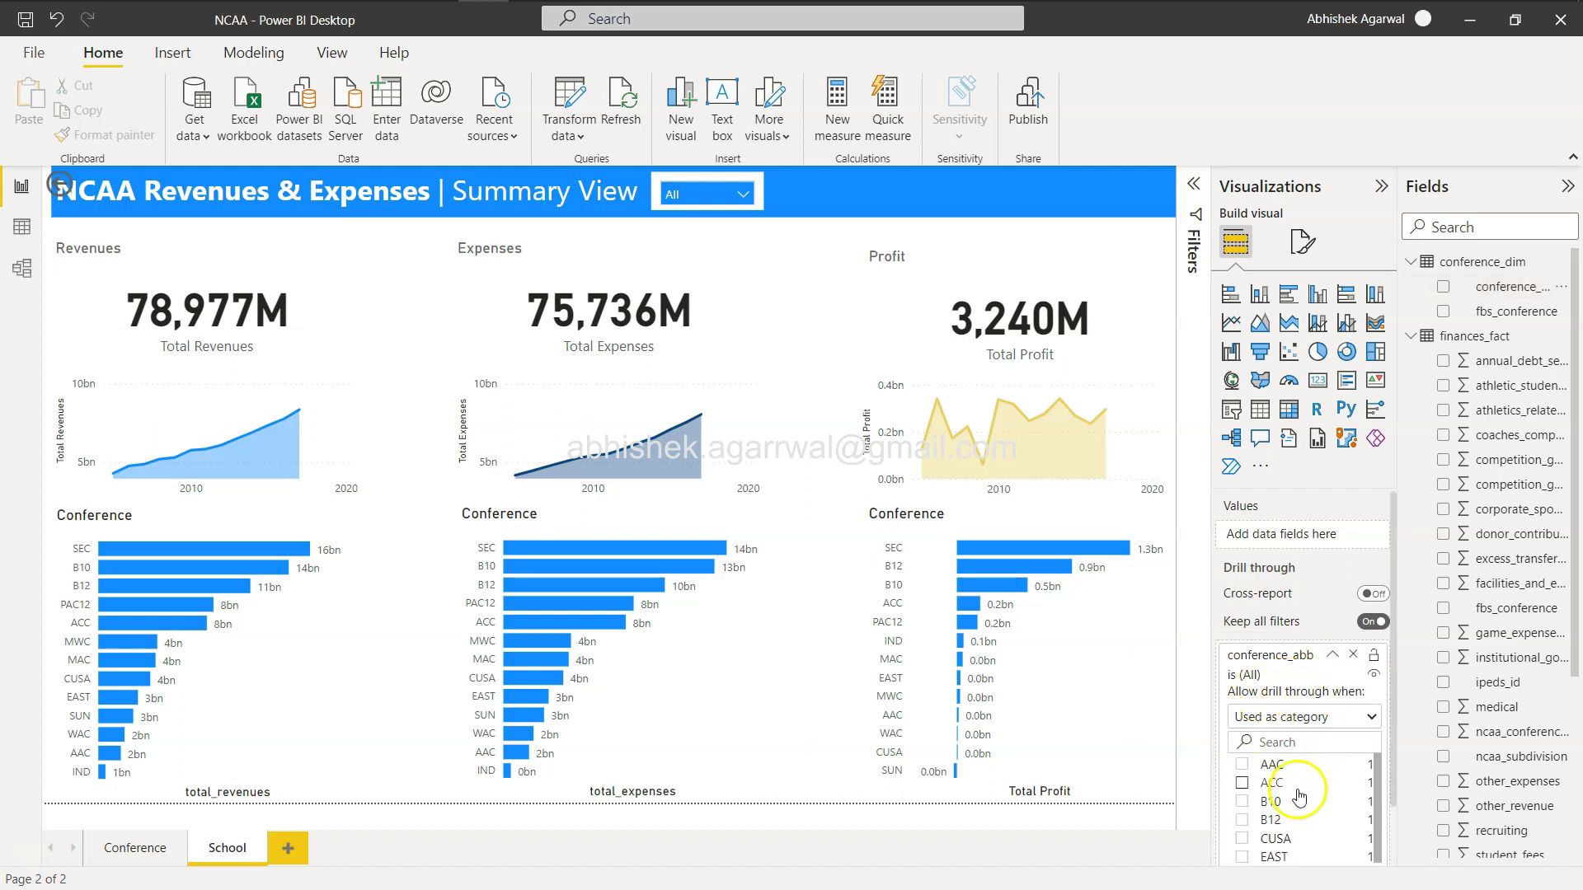
Step: Test the drill through from the B10 bar of the Conference page's revenues chart to School and examine the filtered bar charts
click(166, 850)
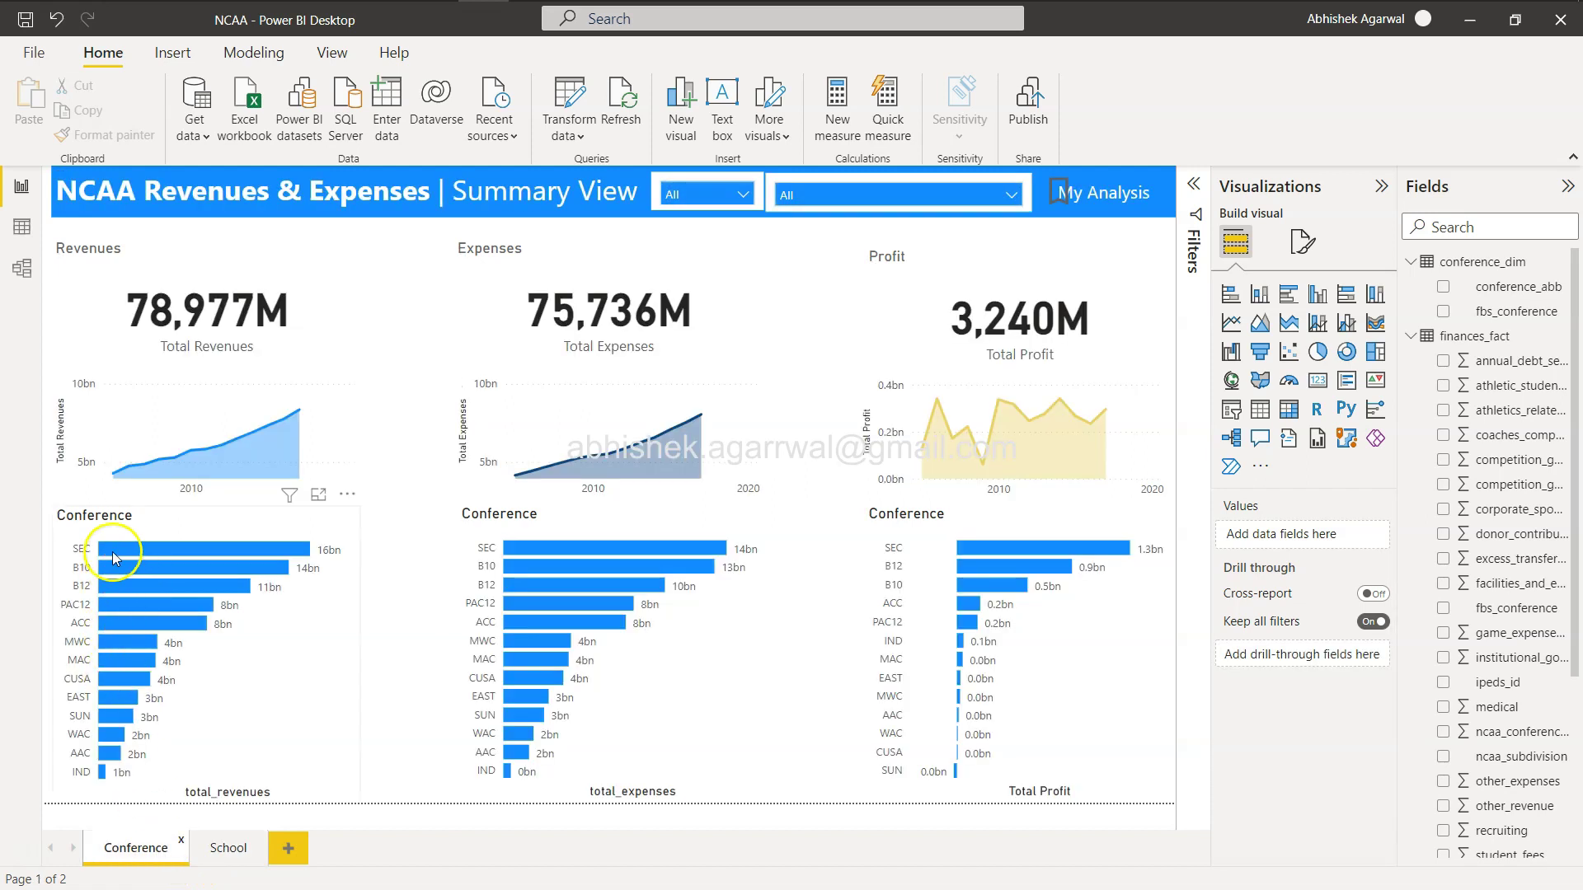
click(226, 849)
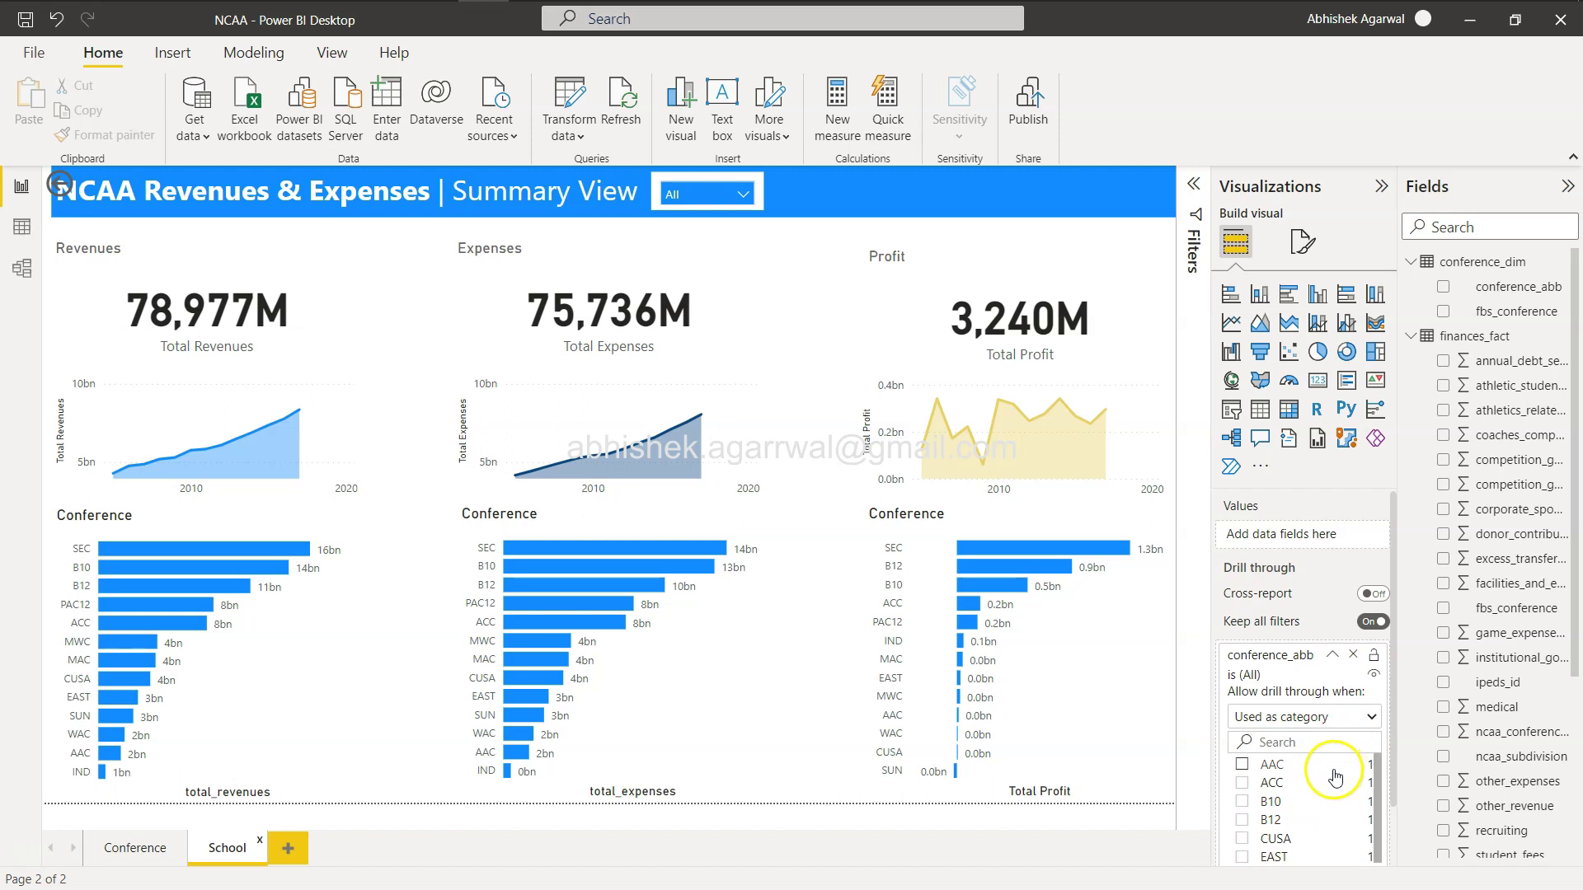
click(157, 848)
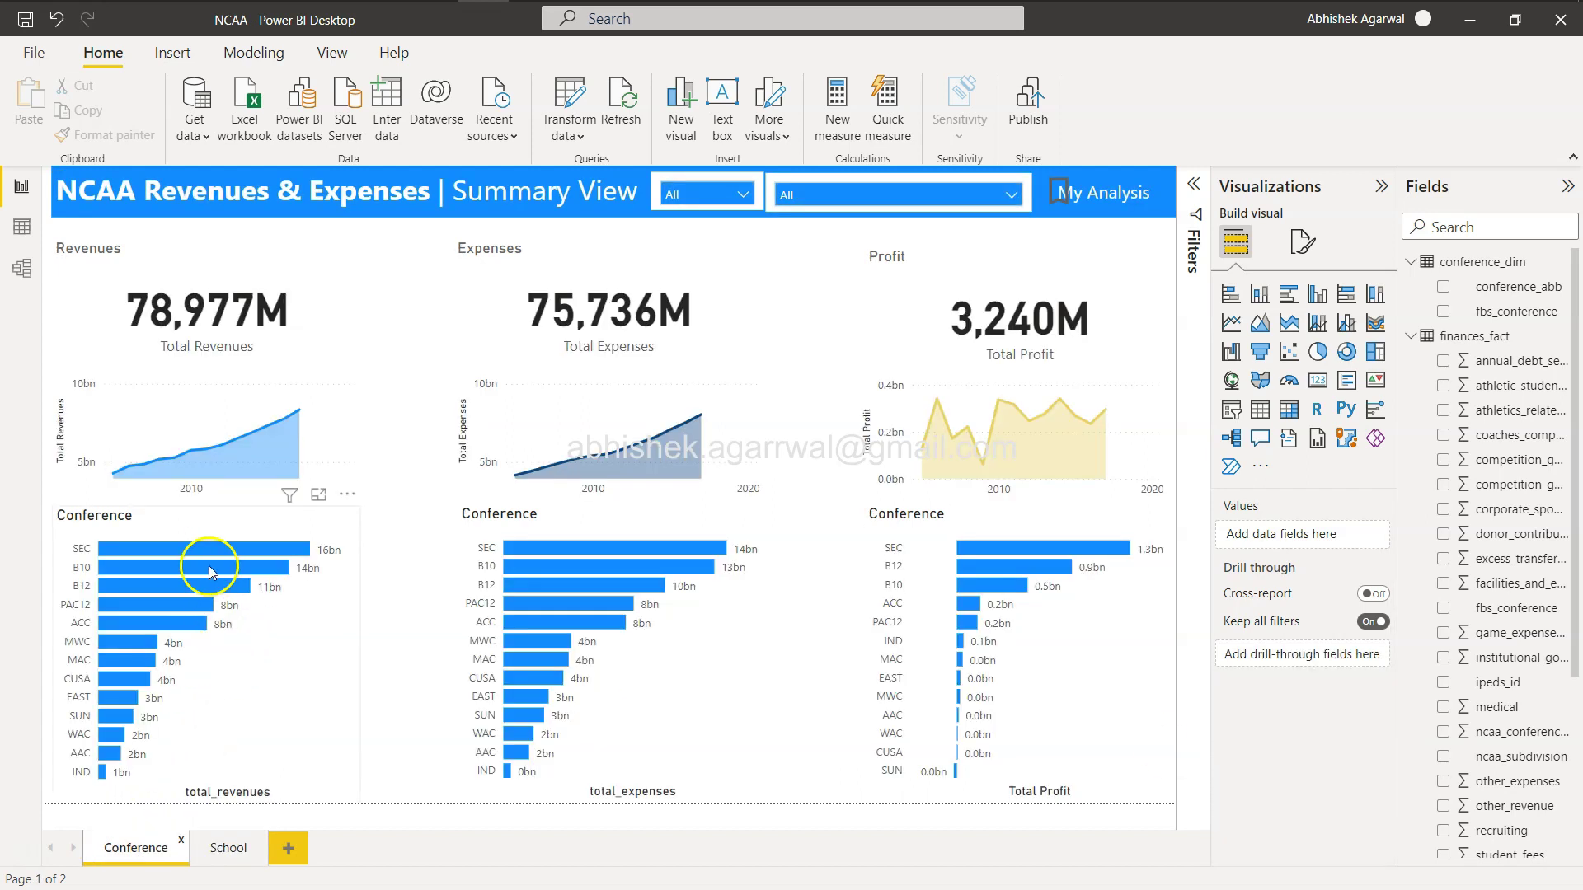
right_click(210, 566)
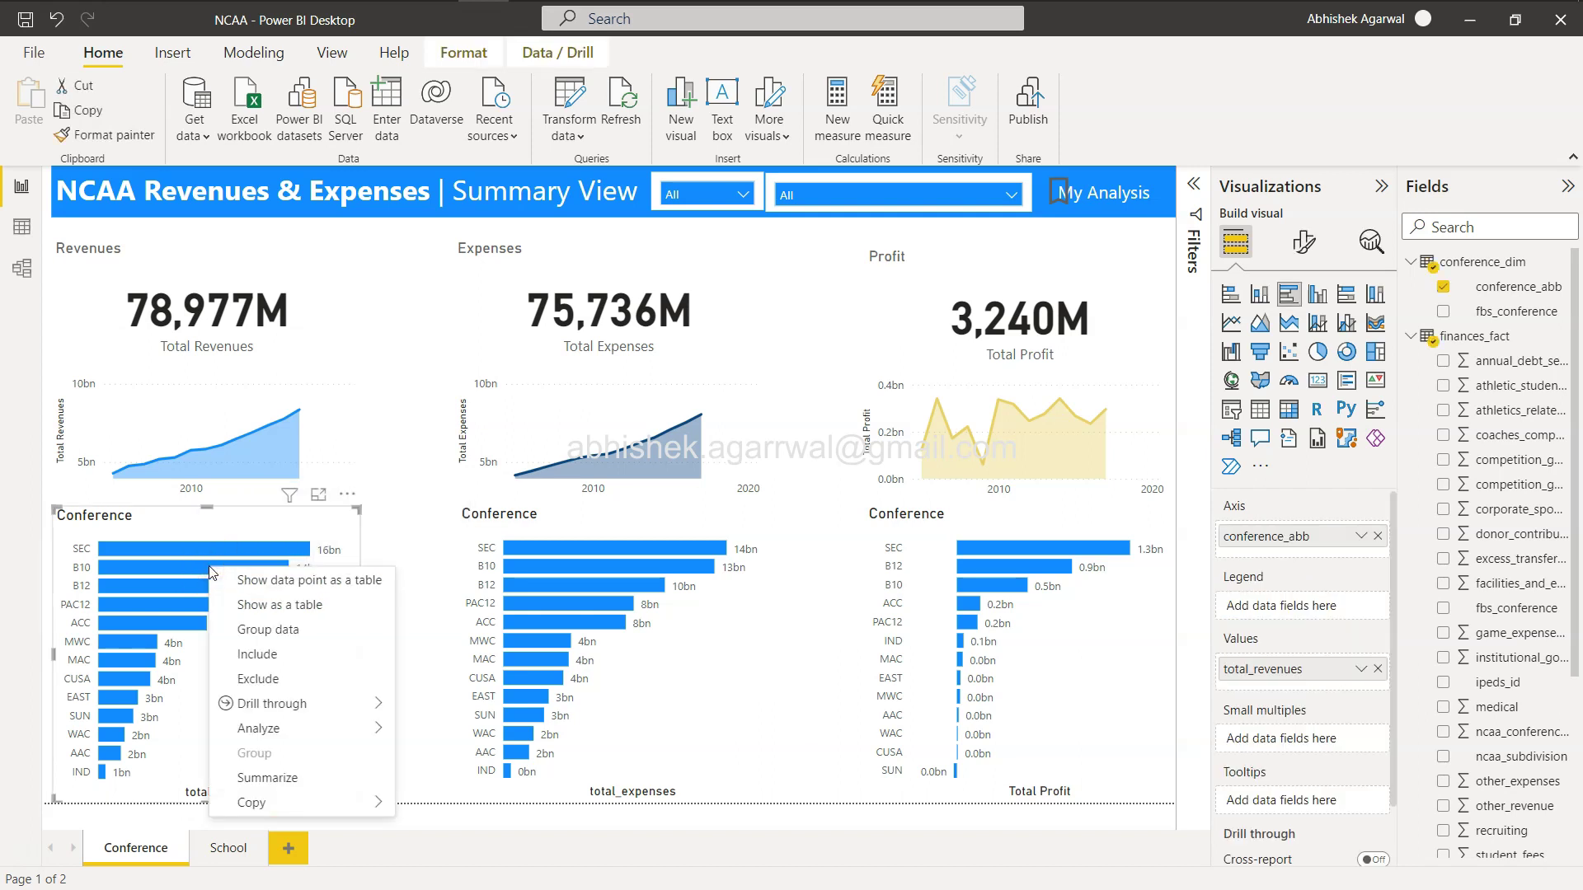
mouse_move(325, 705)
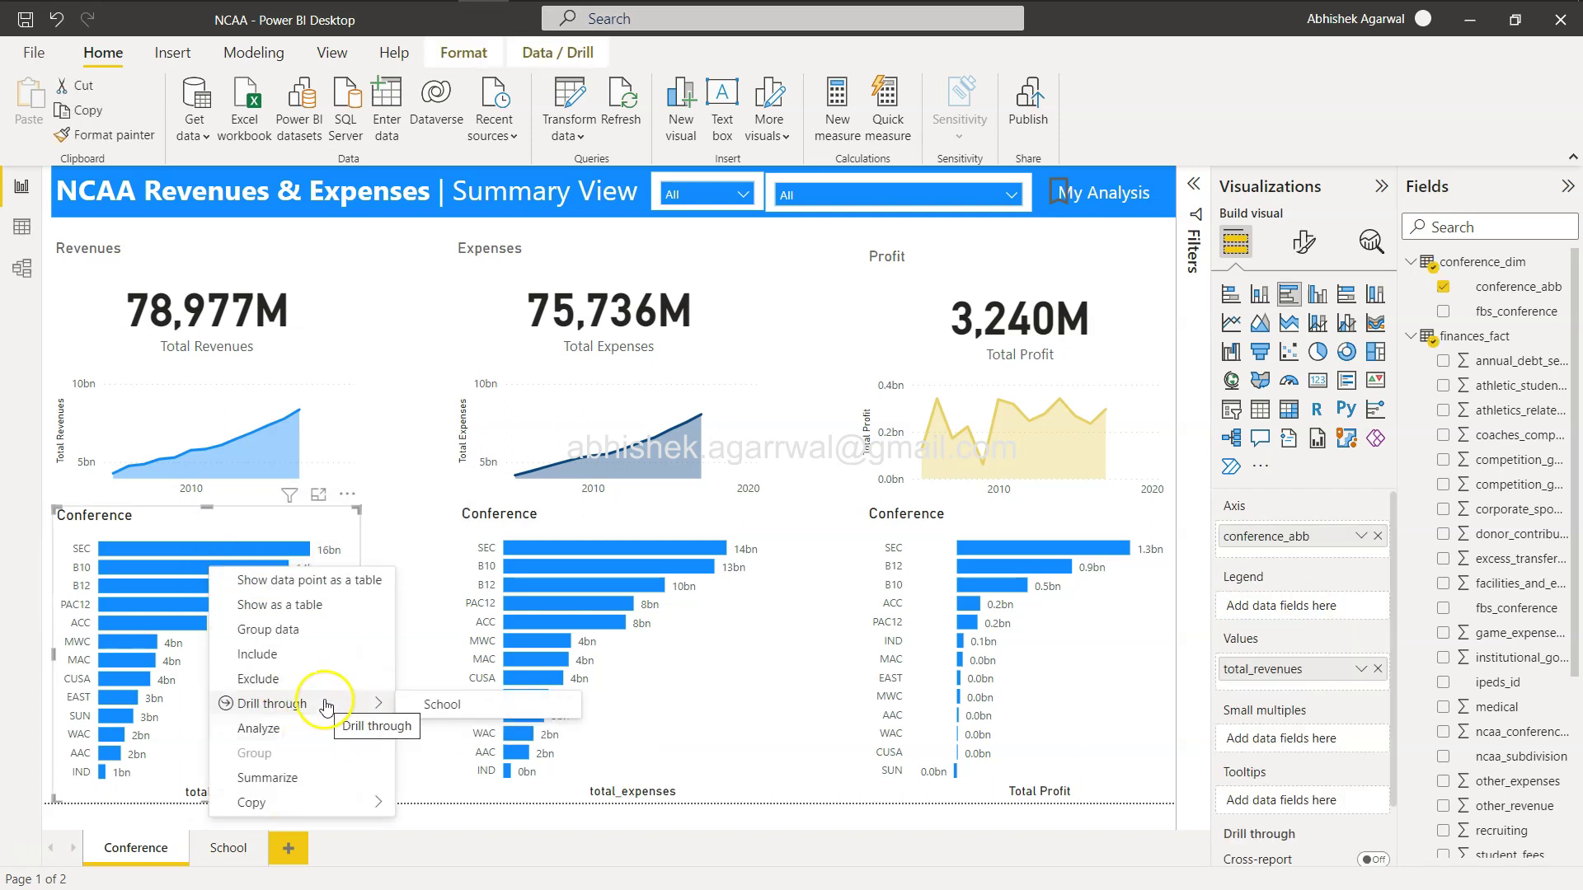
click(468, 706)
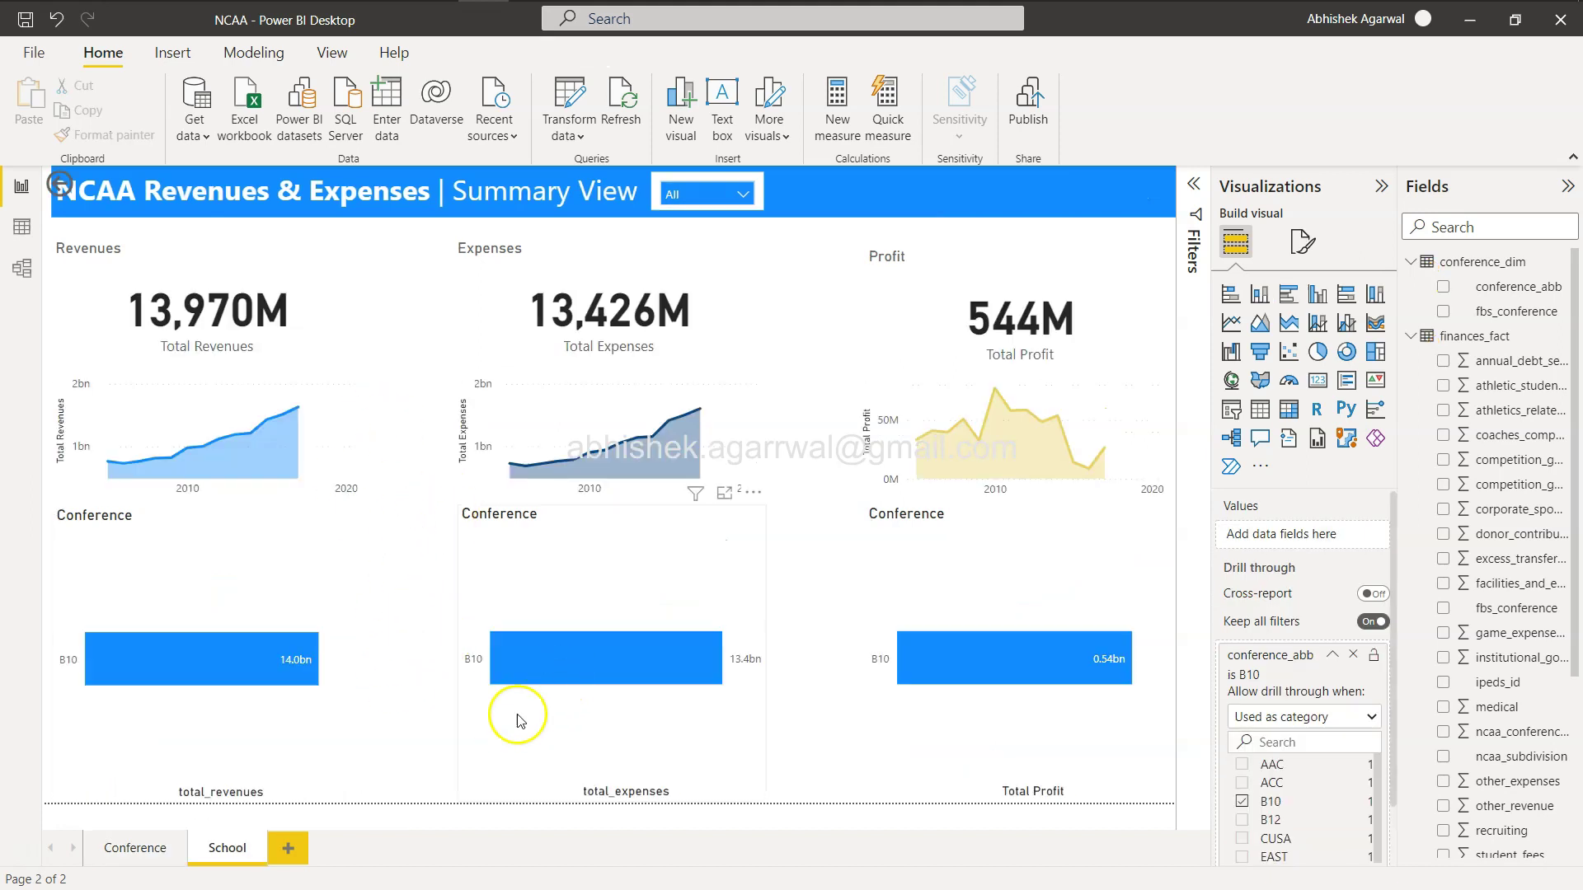
mouse_move(517, 683)
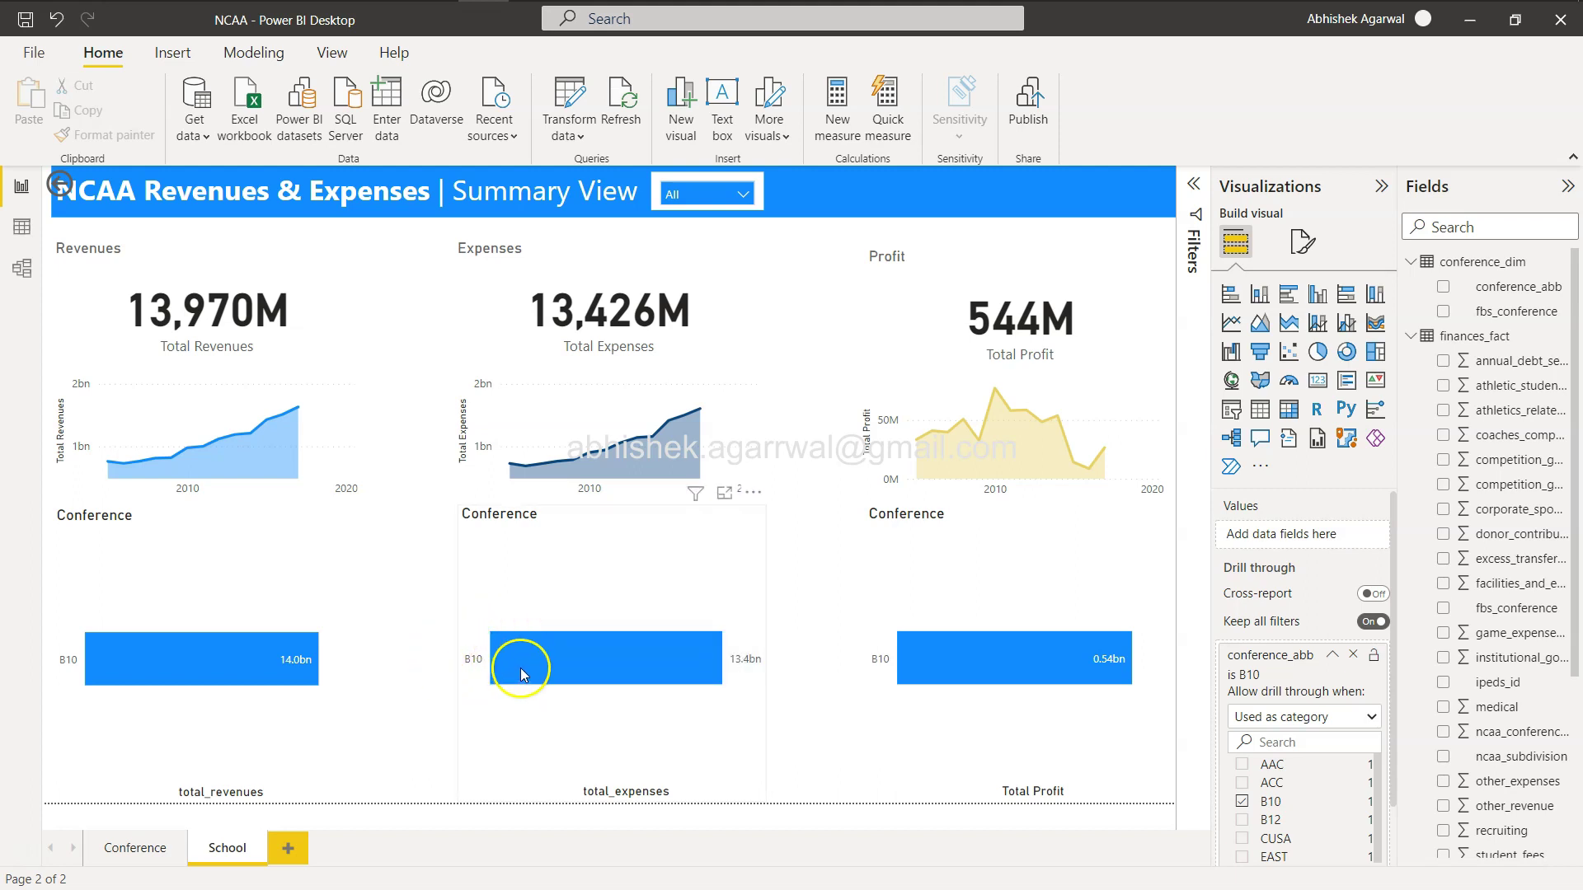
mouse_move(98, 667)
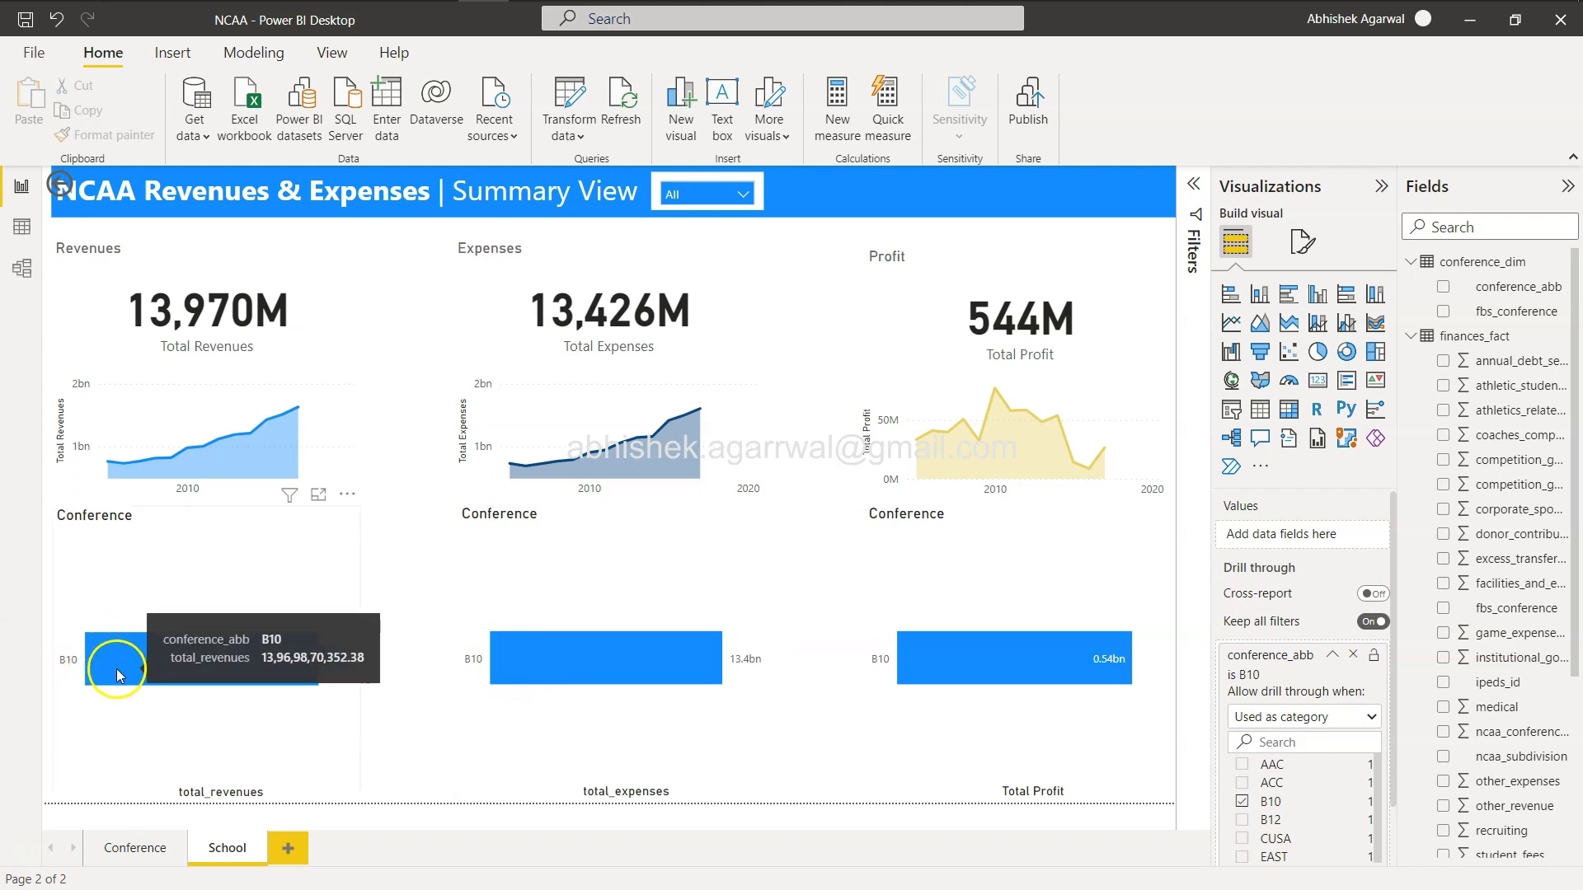
click(676, 676)
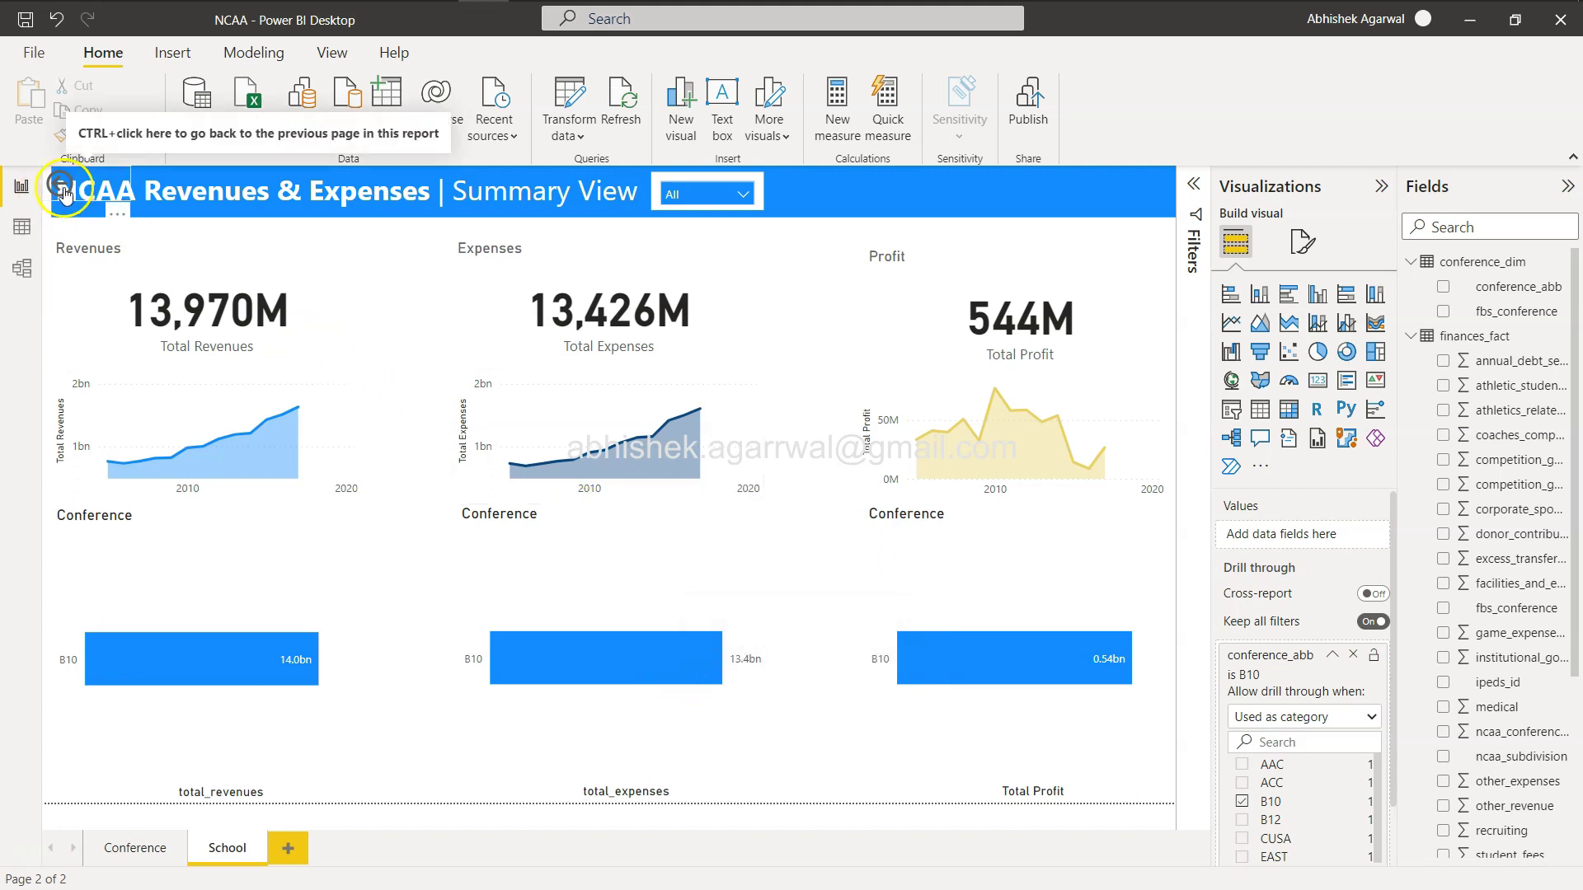
Step: Move the School page's back button into the header beside the remaining slicer, and use it to return to the Conference page
drag(70, 193, 836, 192)
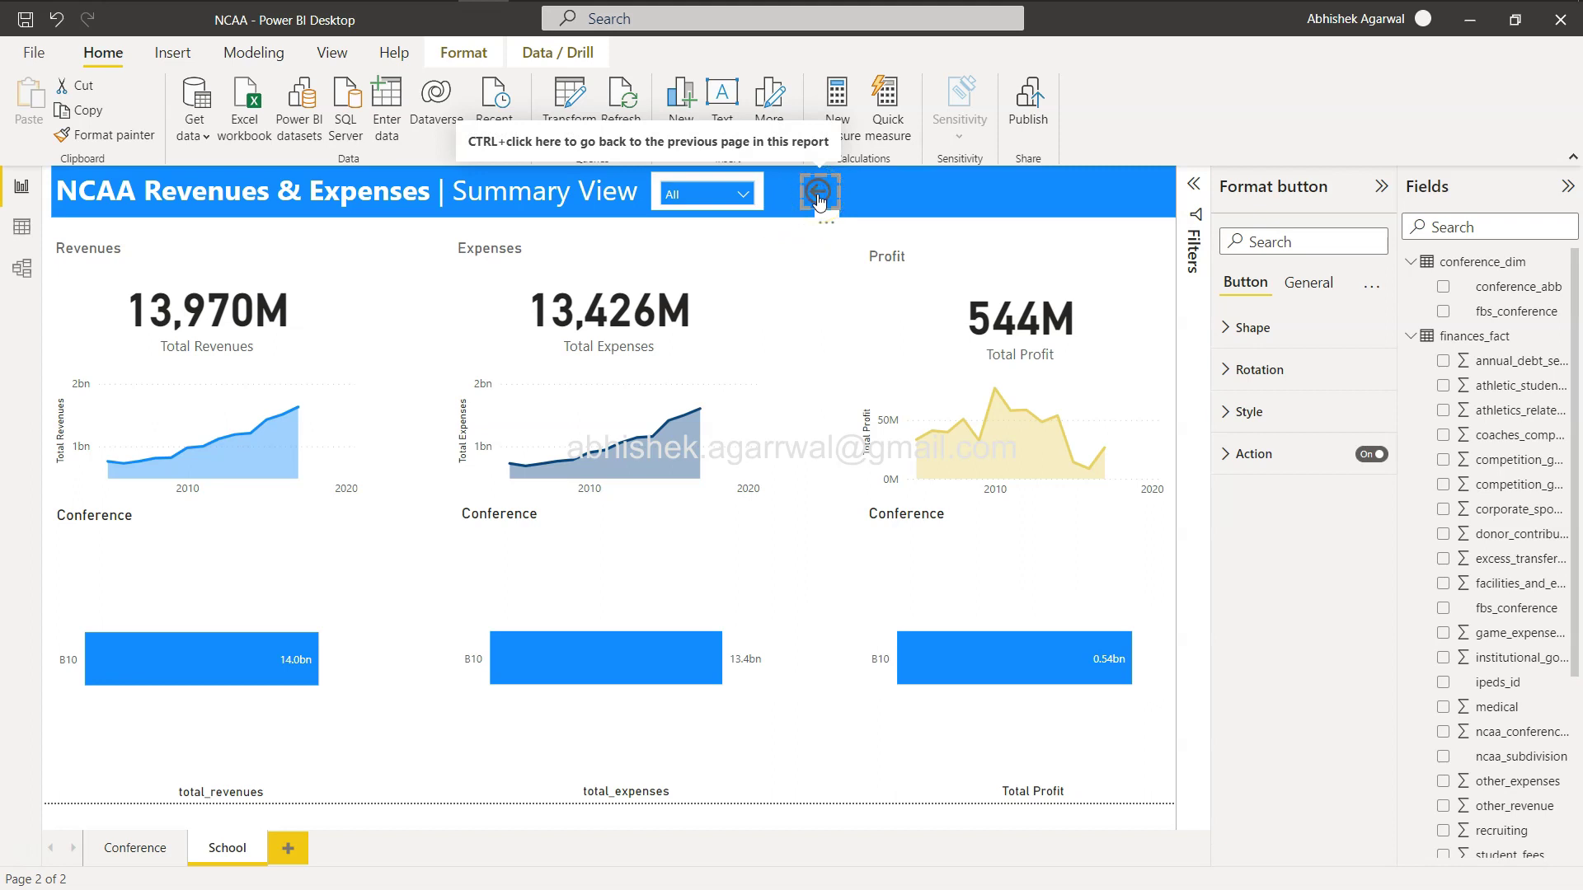
ctrl+click(818, 198)
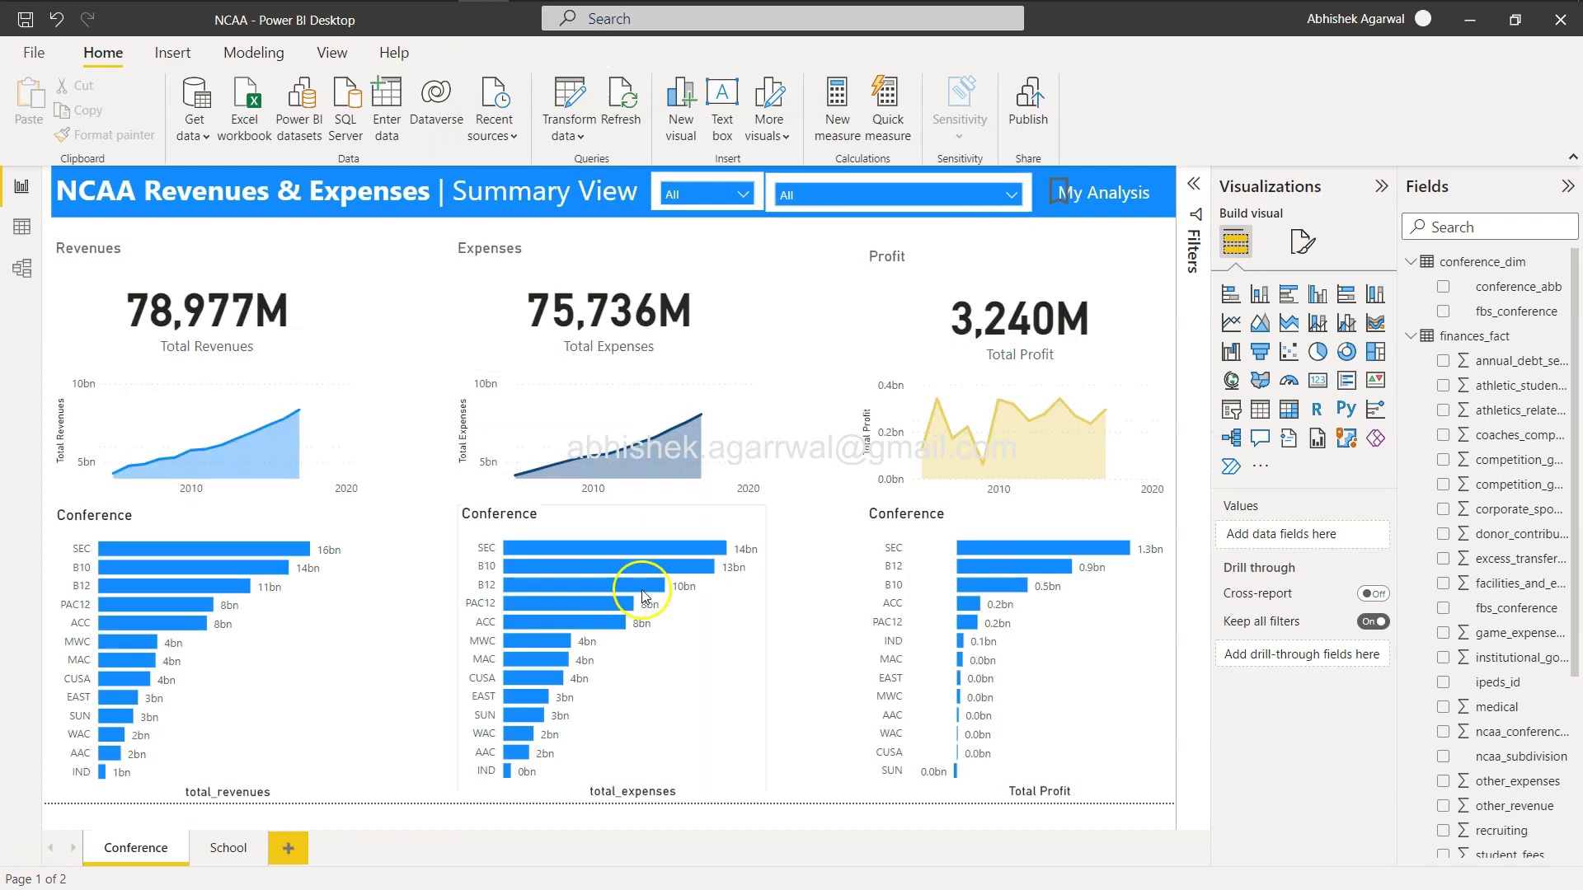
click(223, 849)
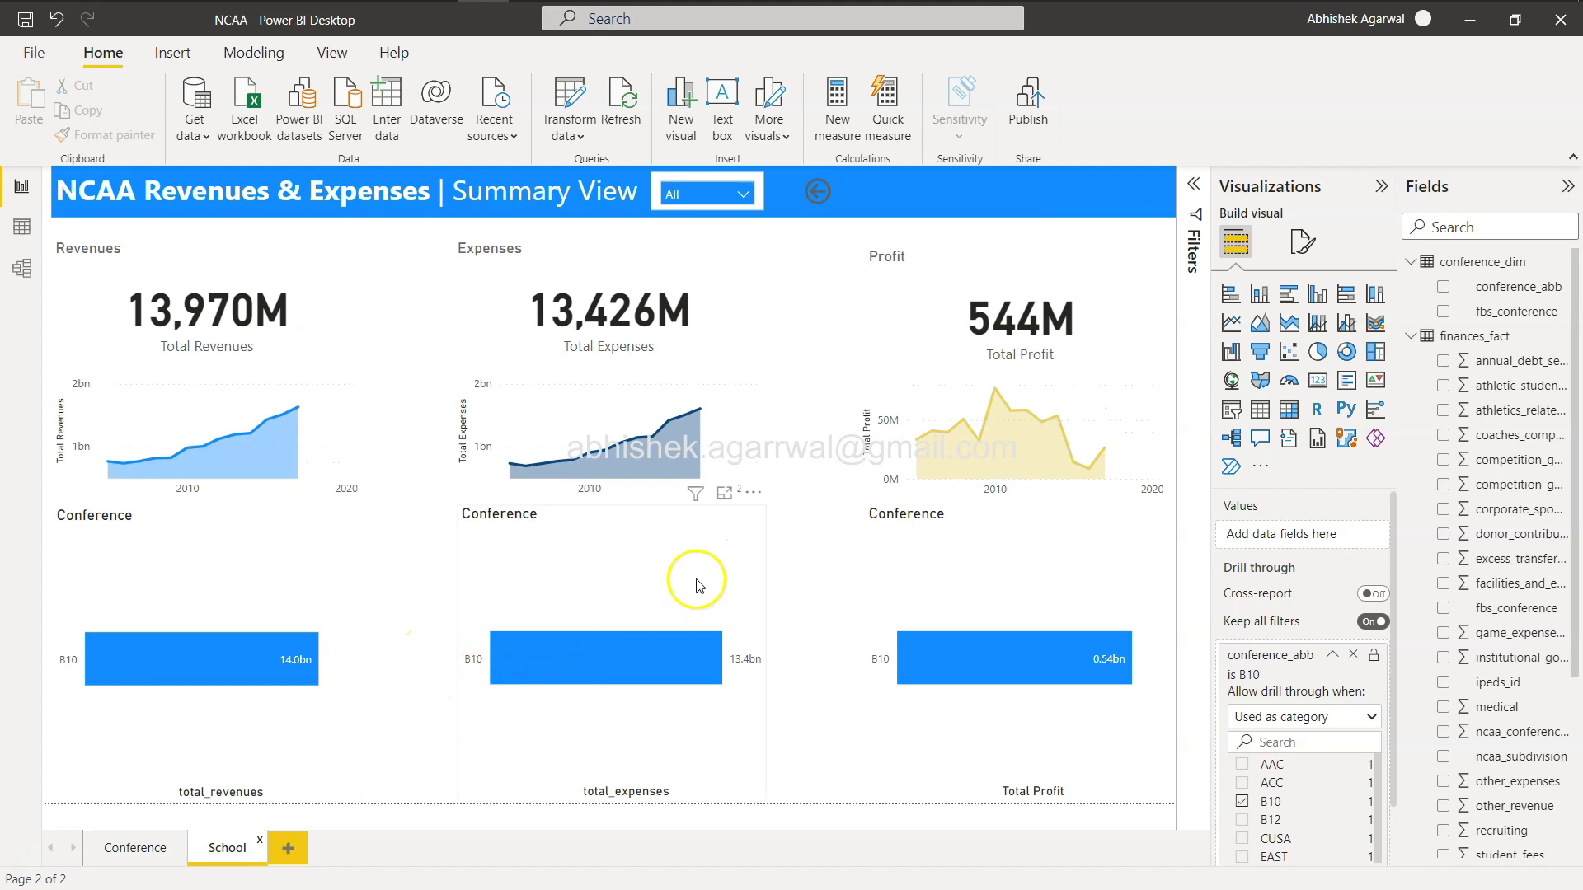
click(140, 849)
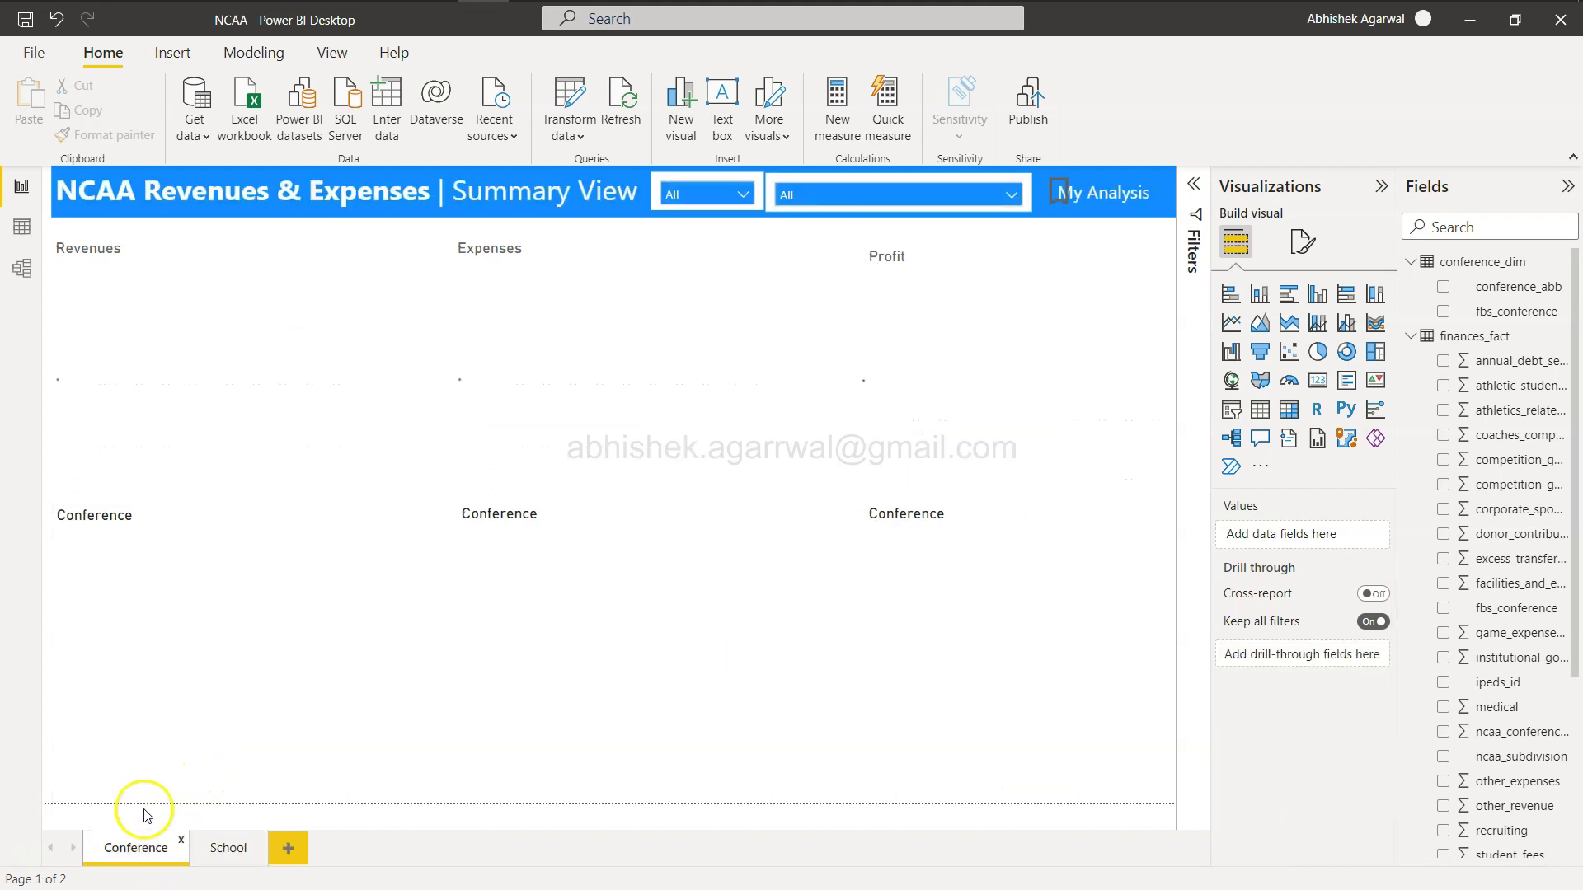
Step: On the School page, replace conference_abb with school_abb on the axis of the total_revenues bar chart
click(212, 849)
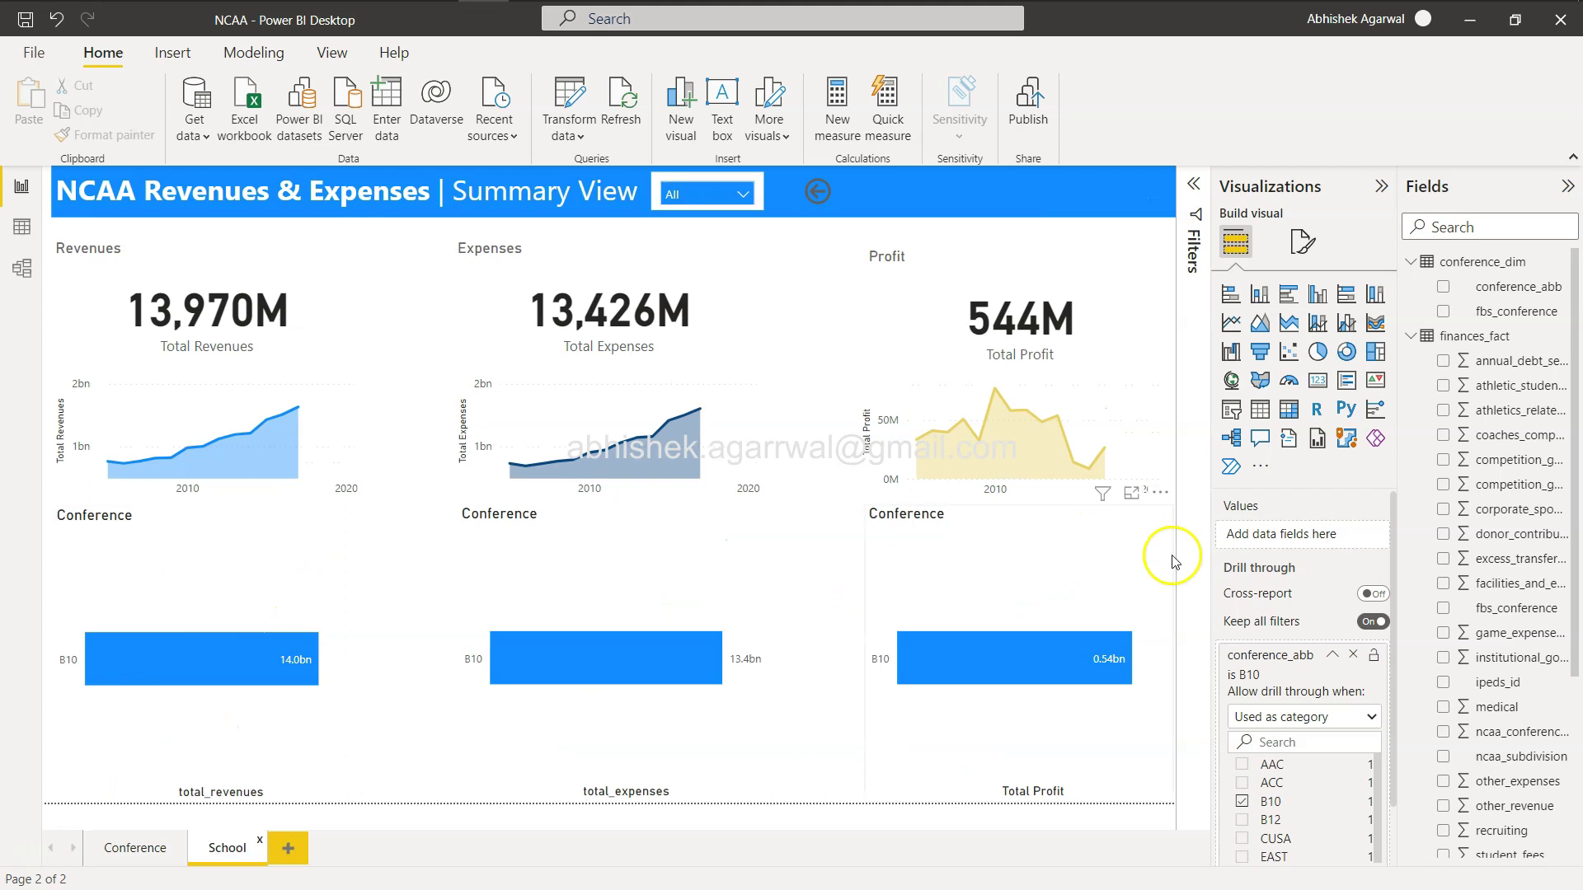
click(312, 561)
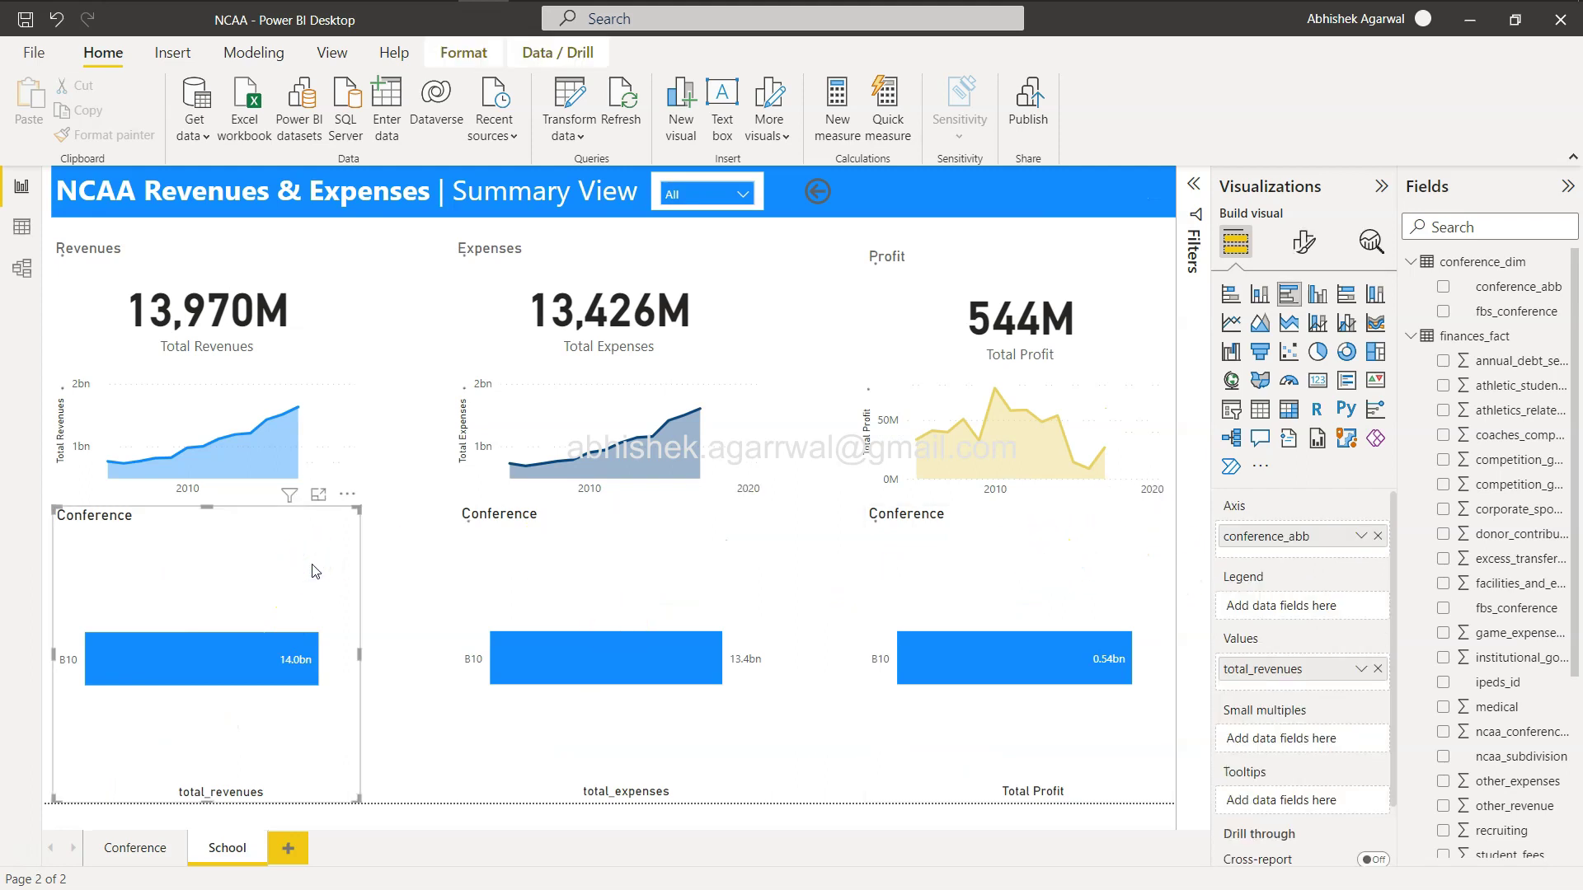
click(1377, 538)
scroll(1533, 659, down, 5)
click(1415, 845)
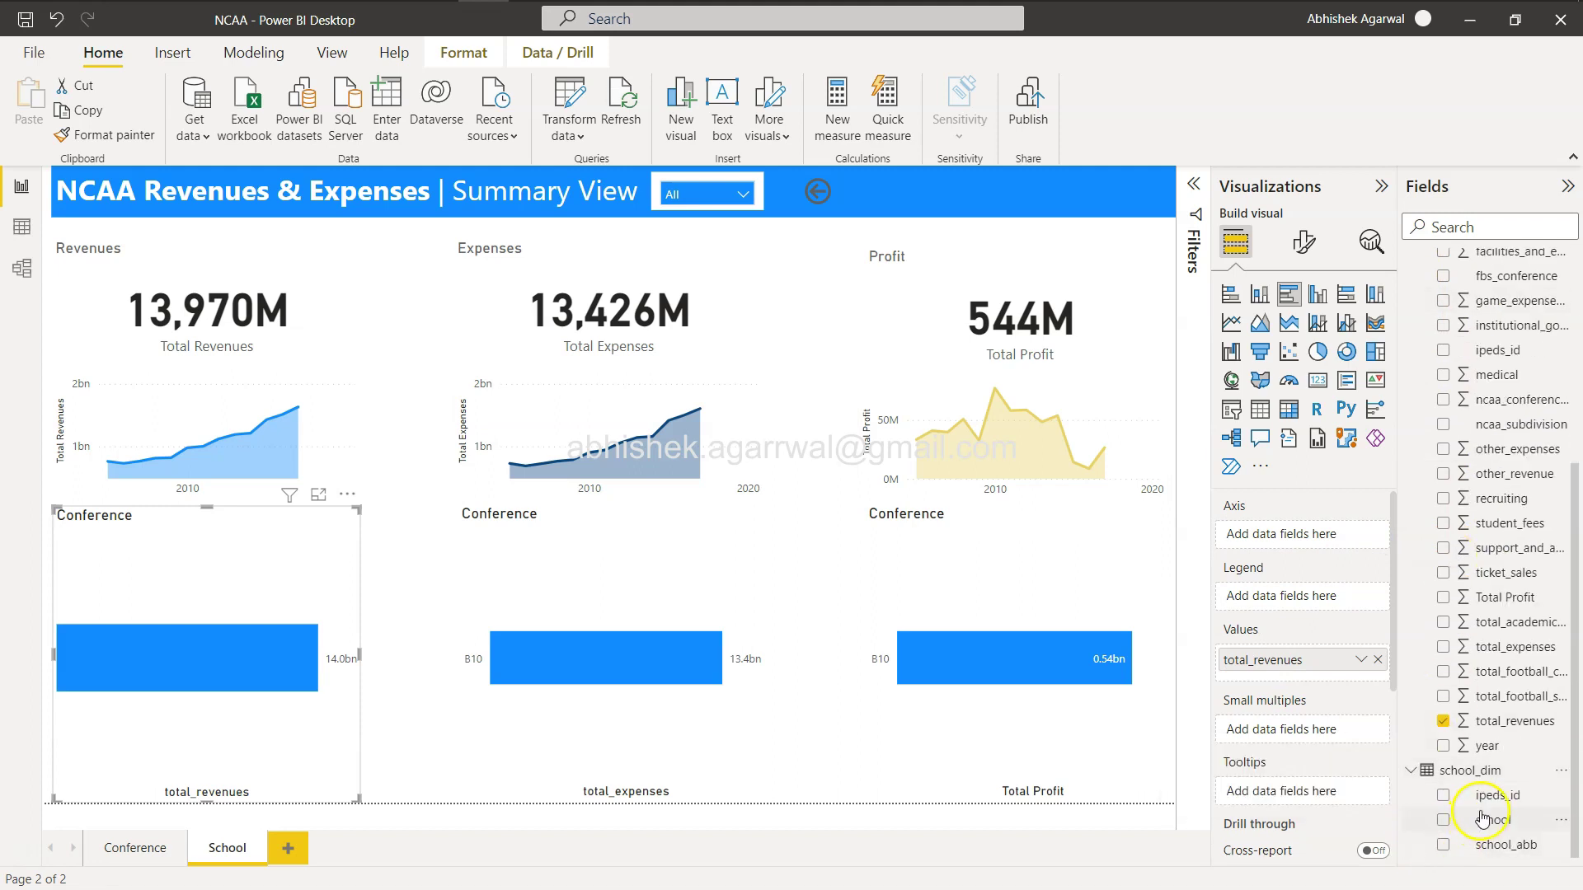
drag(1467, 847, 1273, 534)
Step: Replace conference_abb with school_abb on the axes of the total_expenses and Total Profit bar charts
click(604, 584)
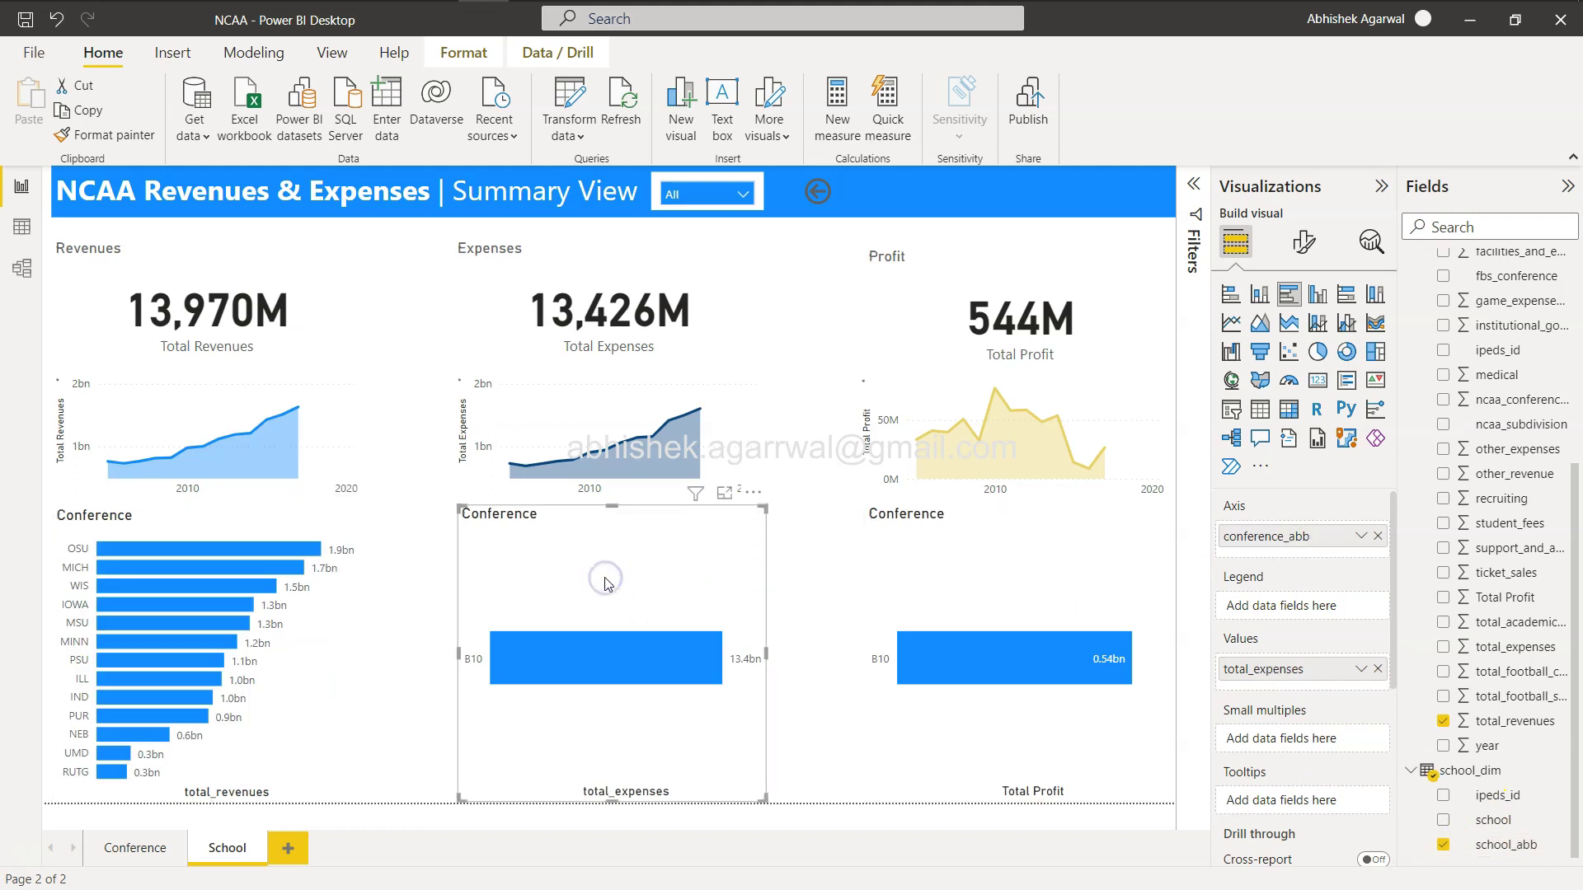
click(1377, 536)
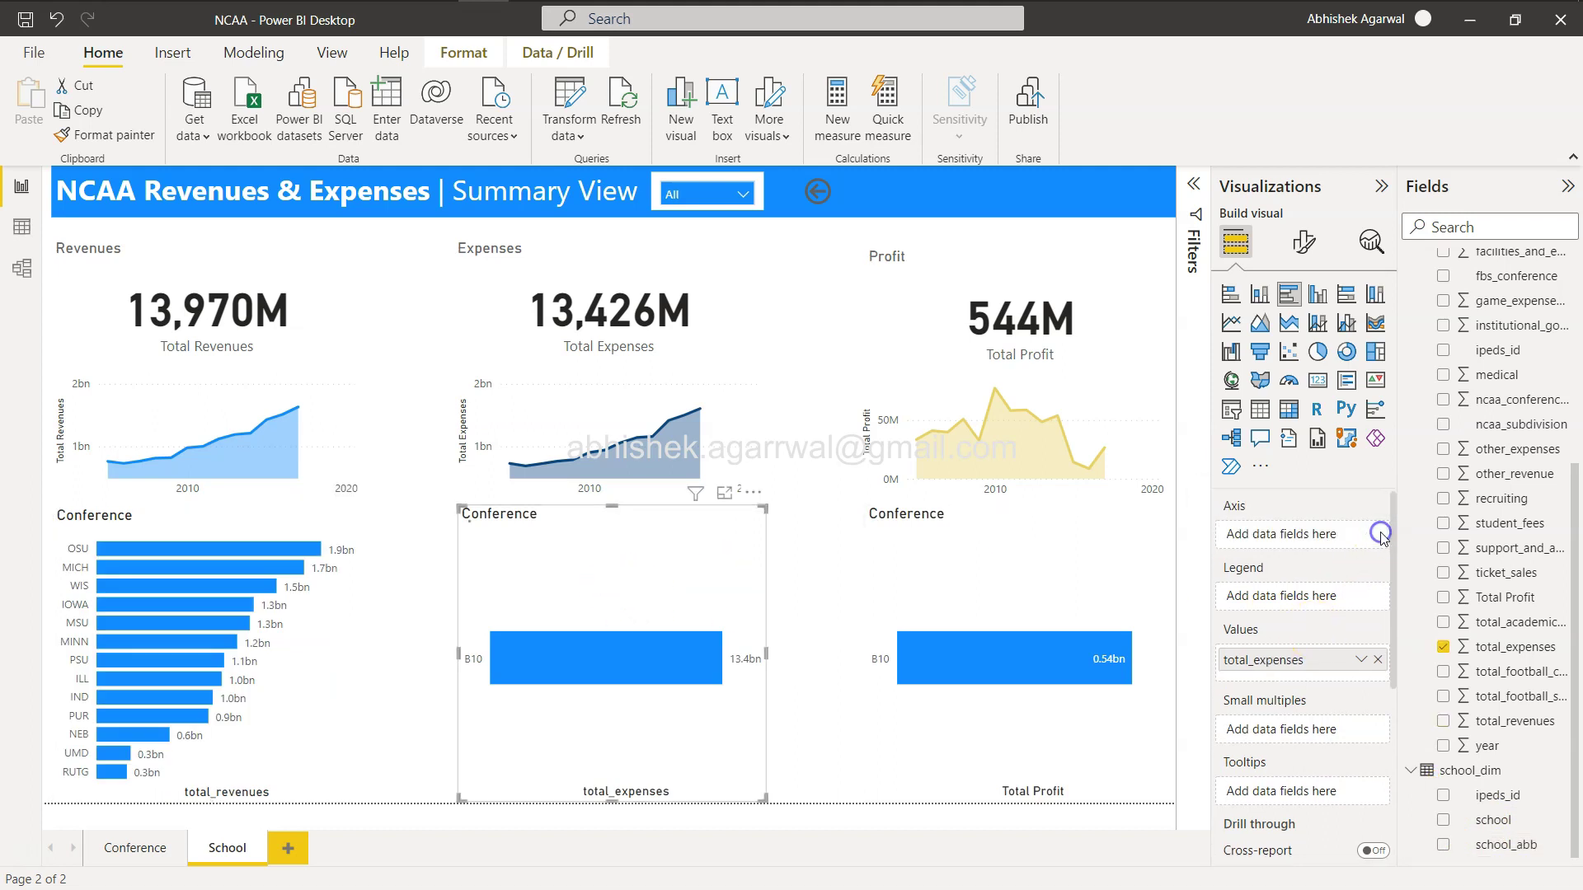
drag(1515, 849, 1290, 540)
click(1025, 546)
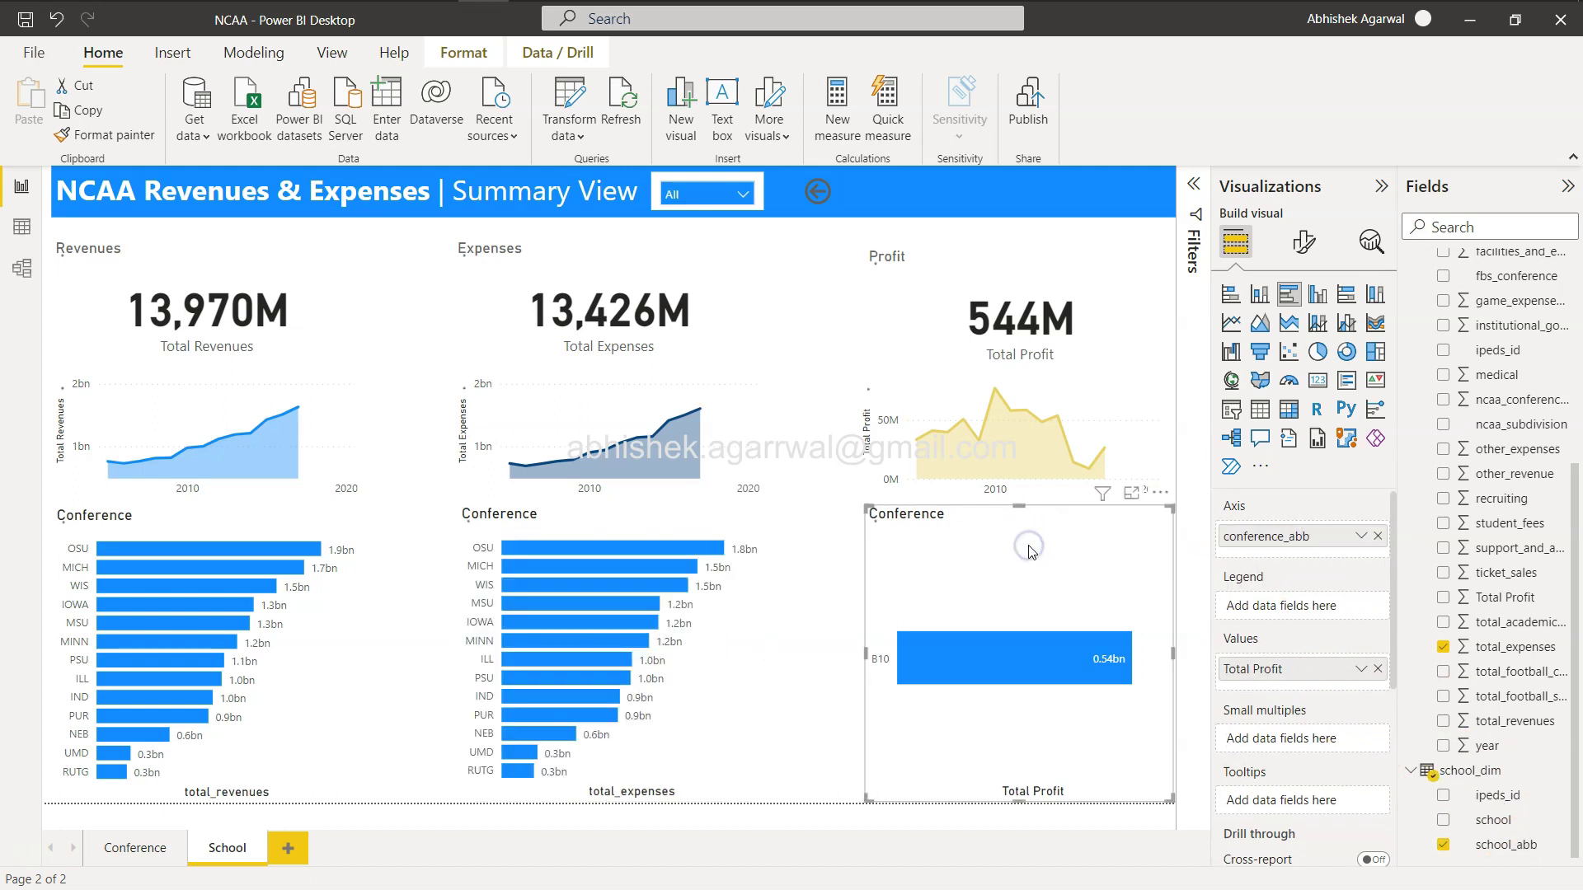
click(1378, 536)
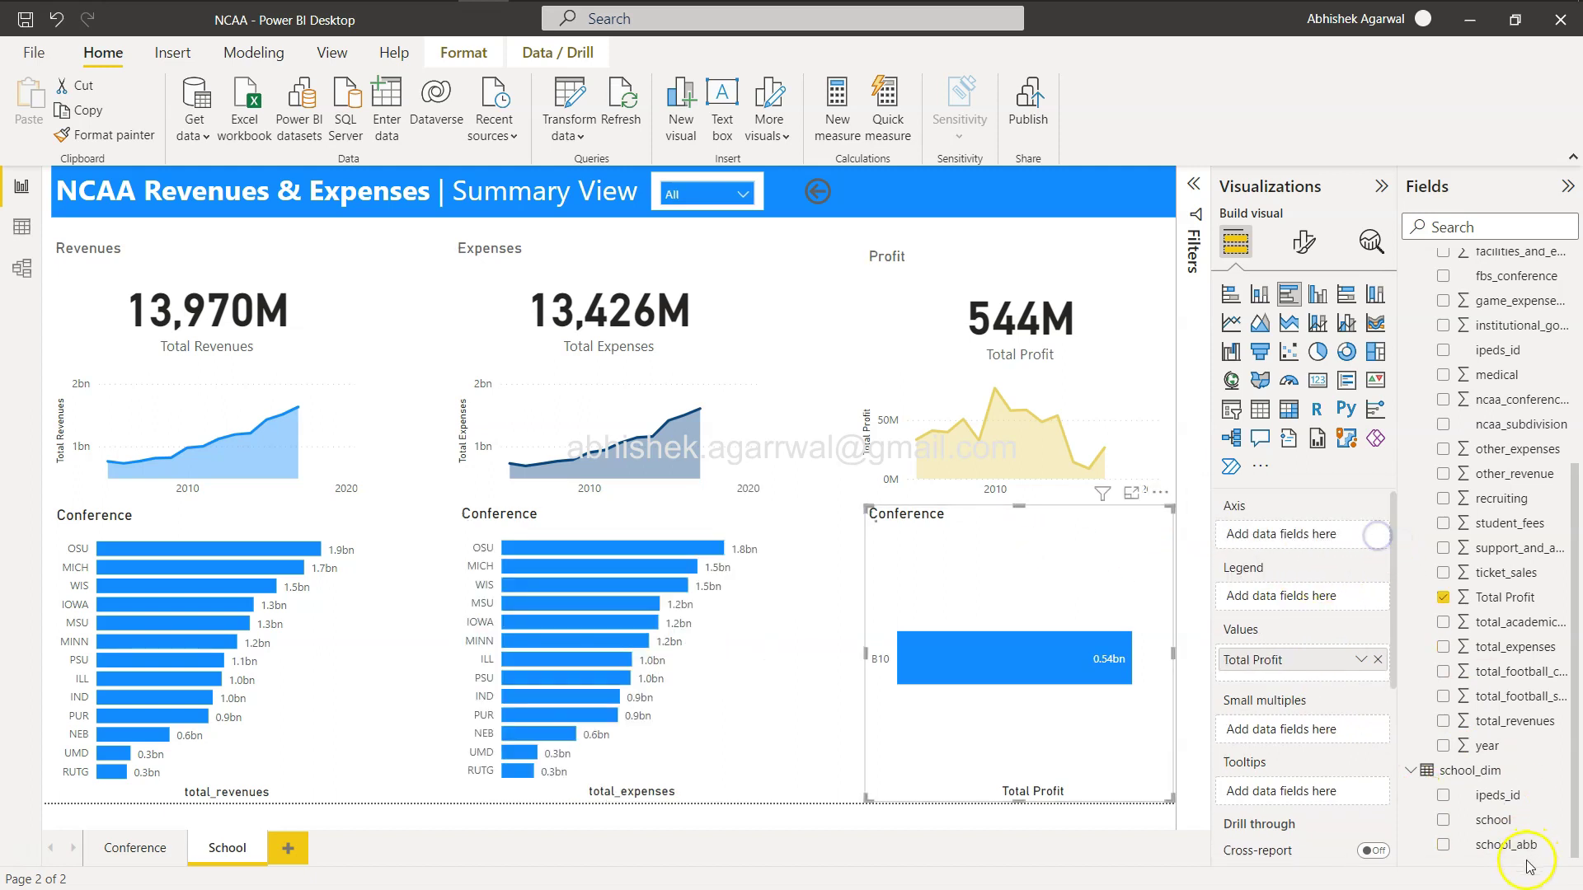
drag(1506, 845, 1282, 534)
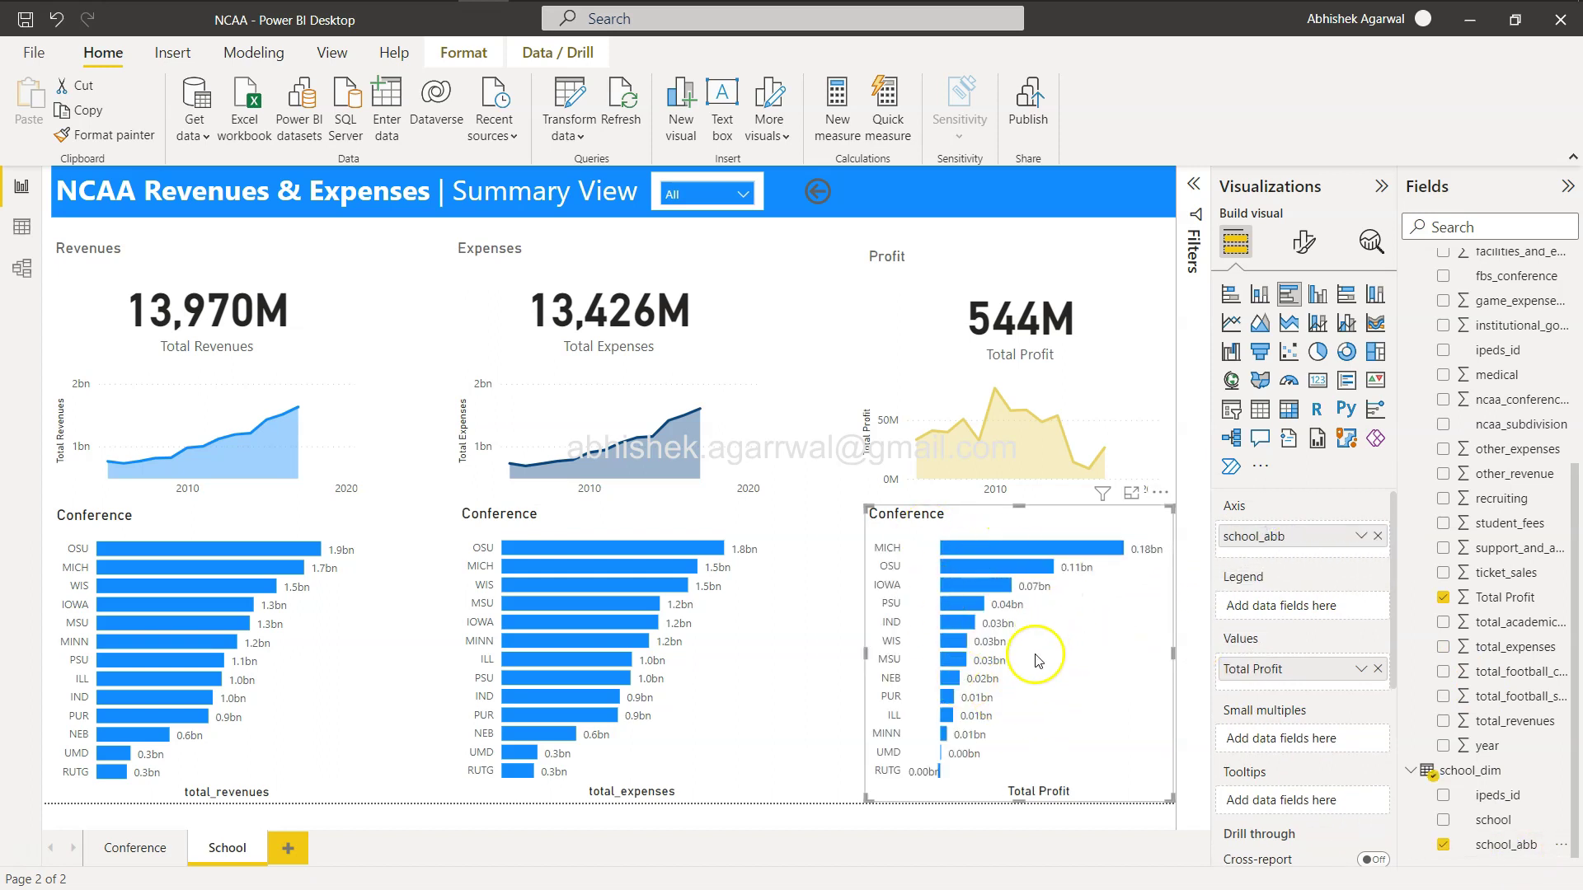
Step: Return to the Conference page with the back button and drill through from the SEC revenues bar to School
click(820, 195)
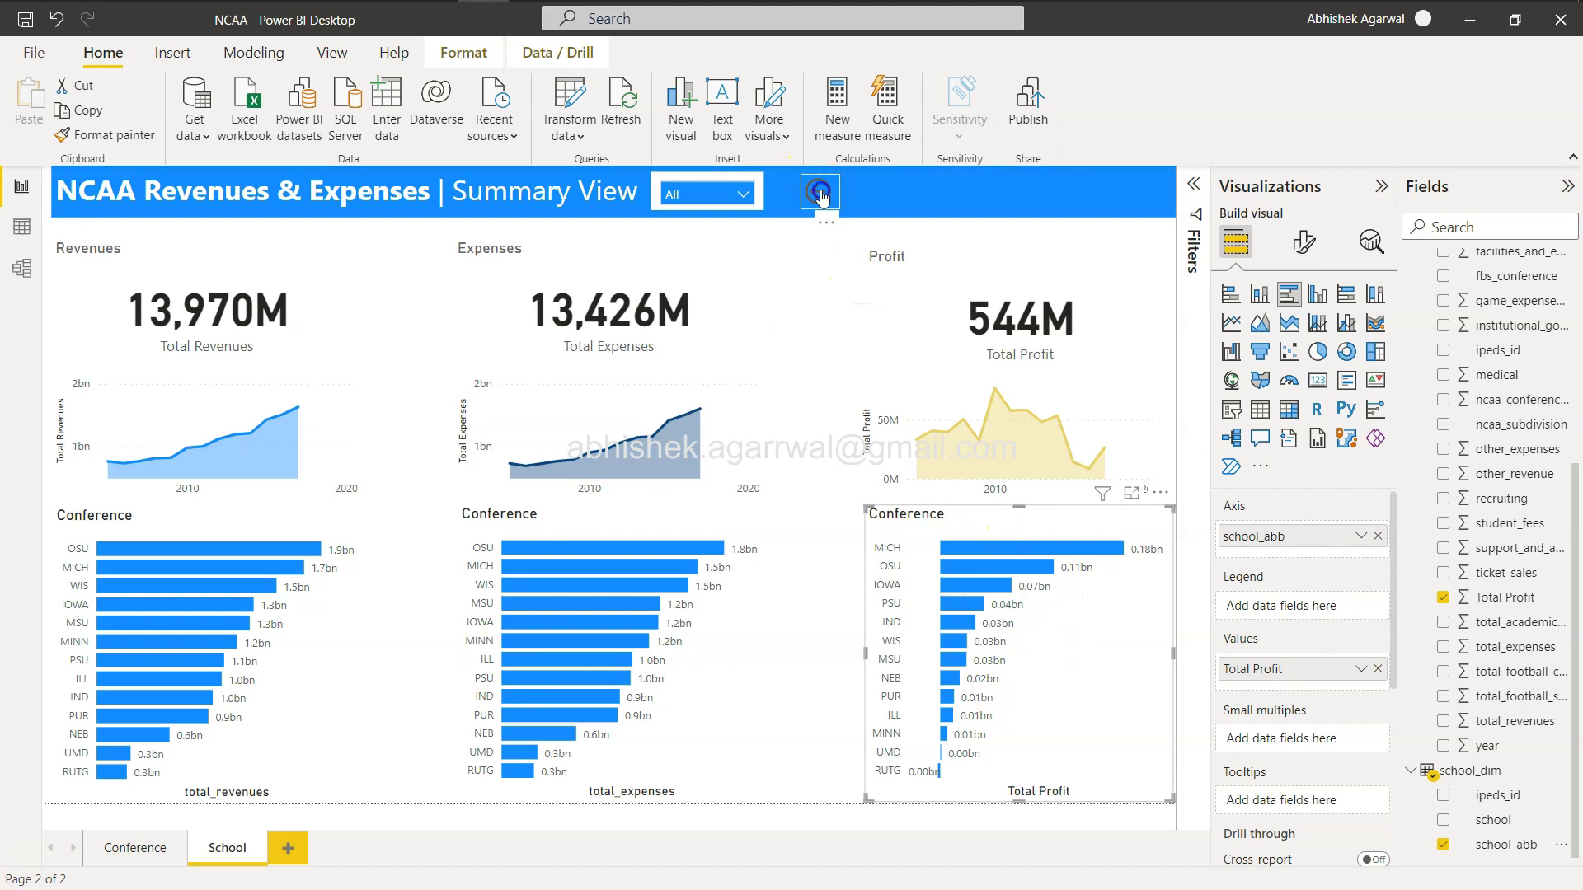
ctrl+click(820, 195)
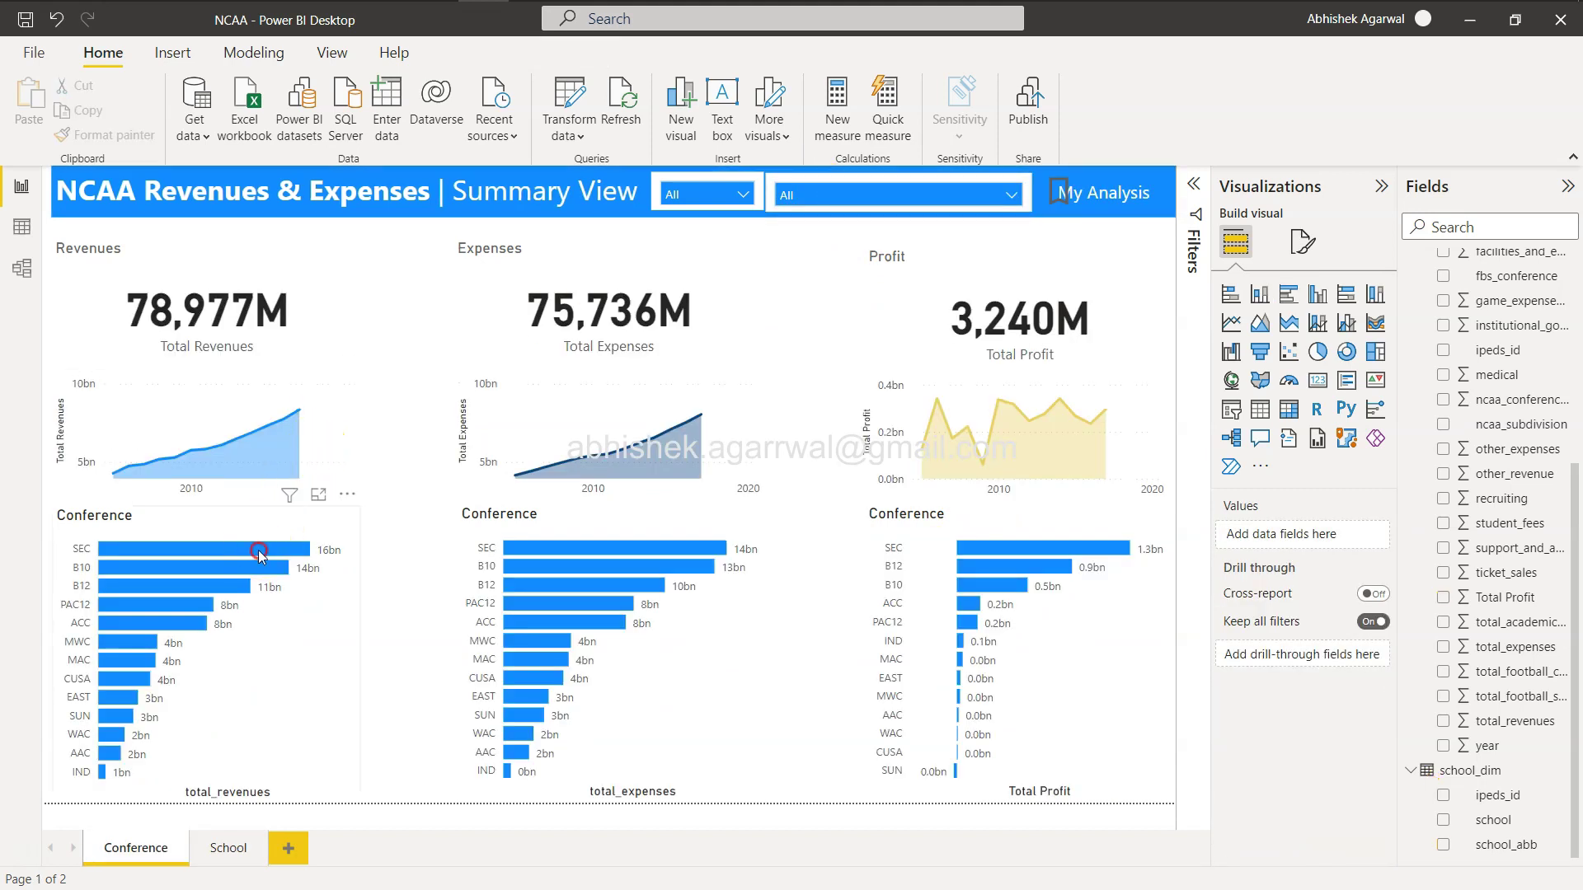
right_click(261, 559)
mouse_move(388, 688)
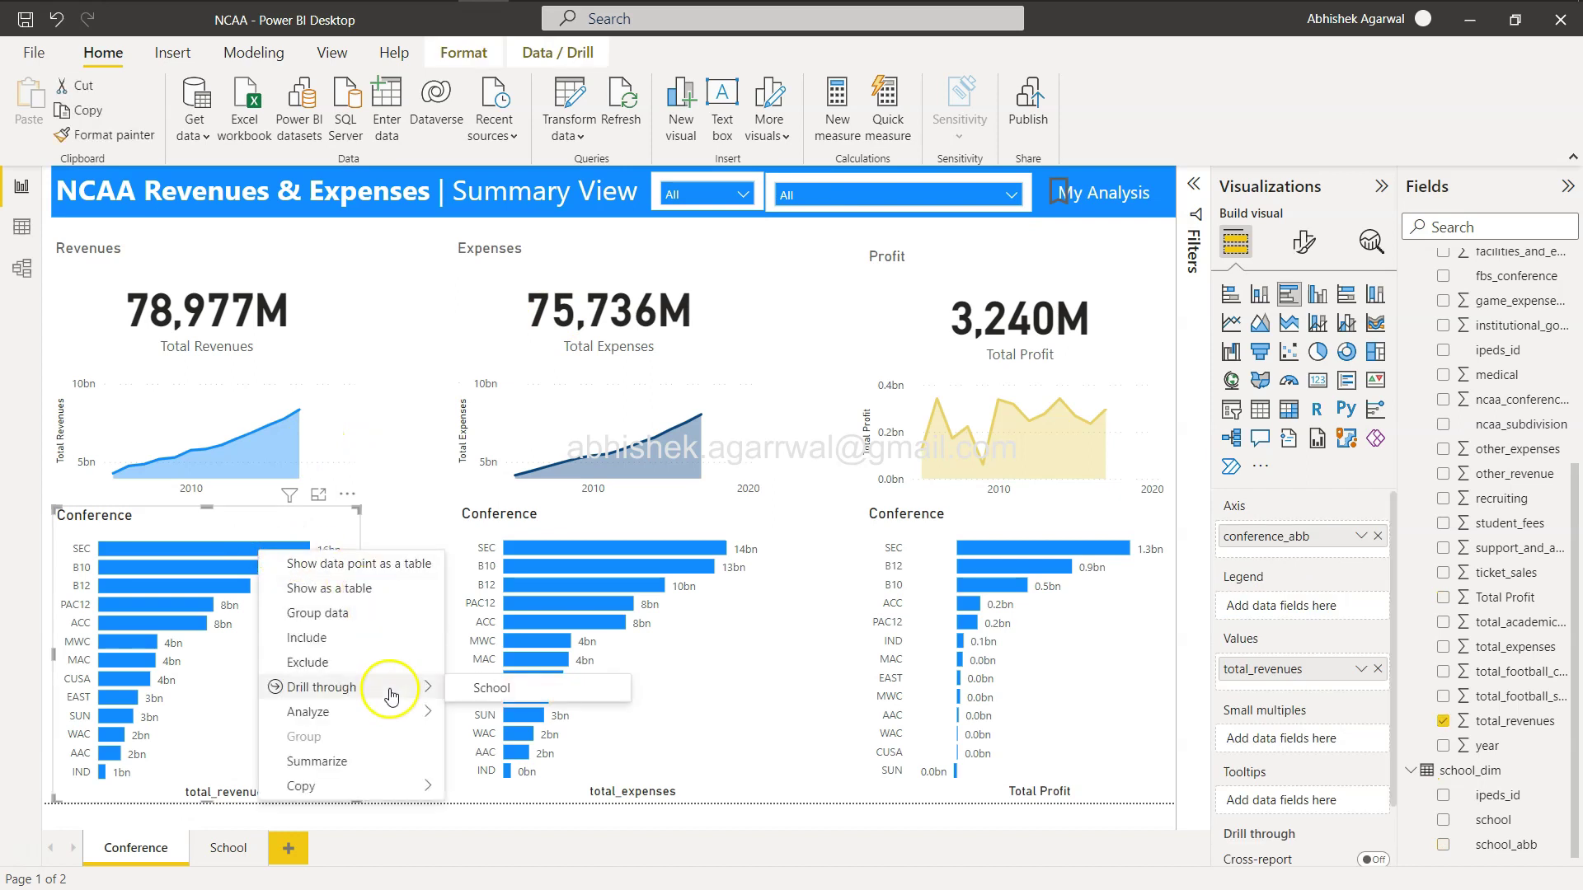
click(514, 698)
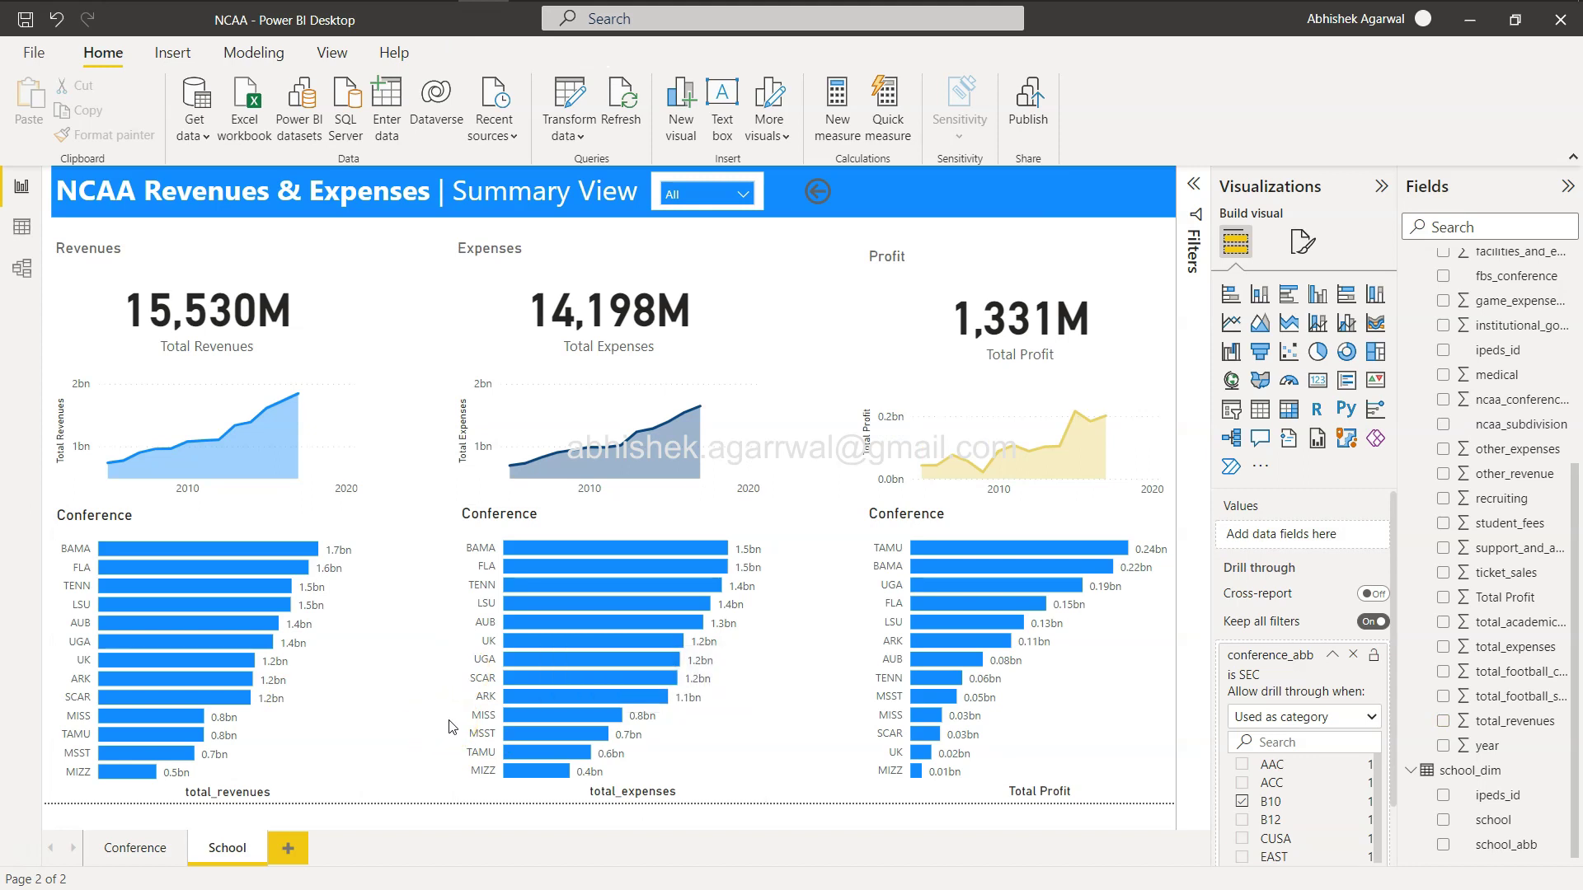
Step: Change the title of the School page's total_revenues bar chart to School
click(120, 519)
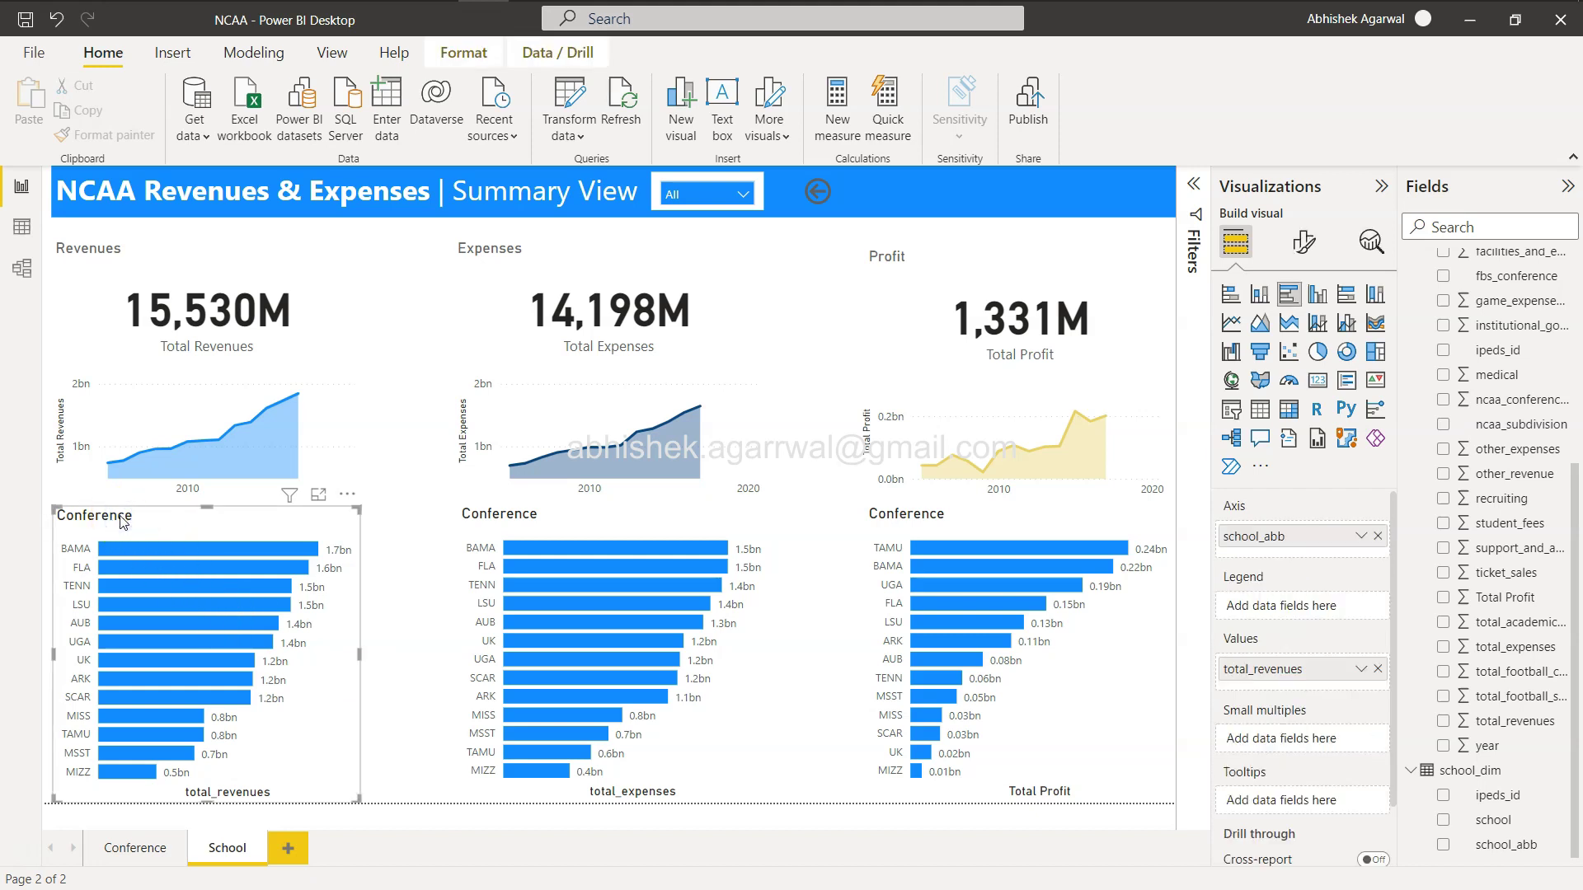
click(1304, 241)
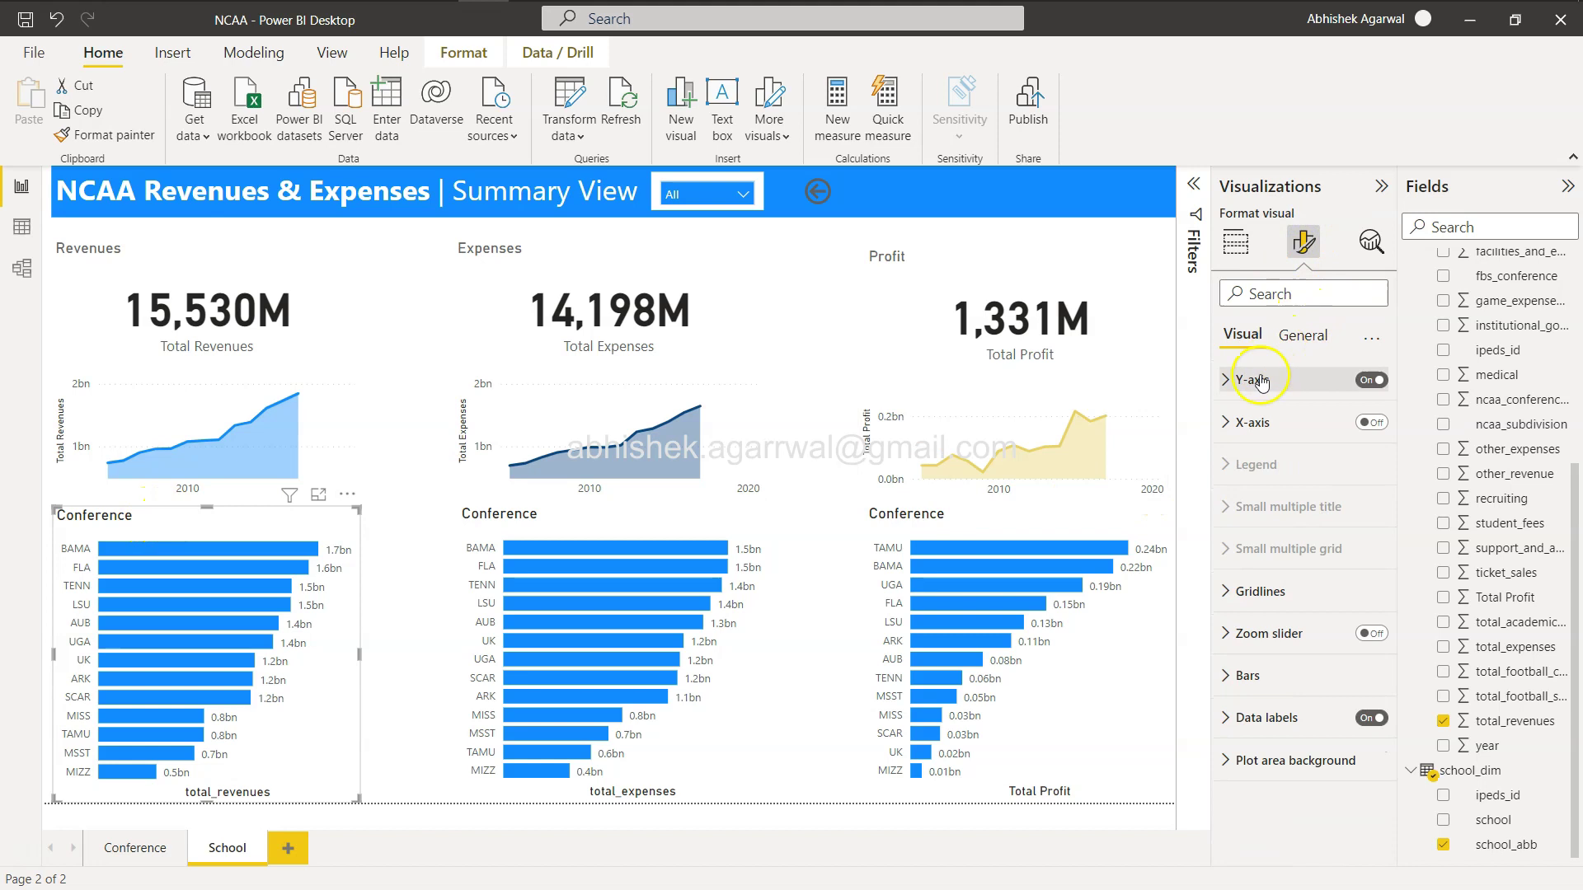
click(1303, 329)
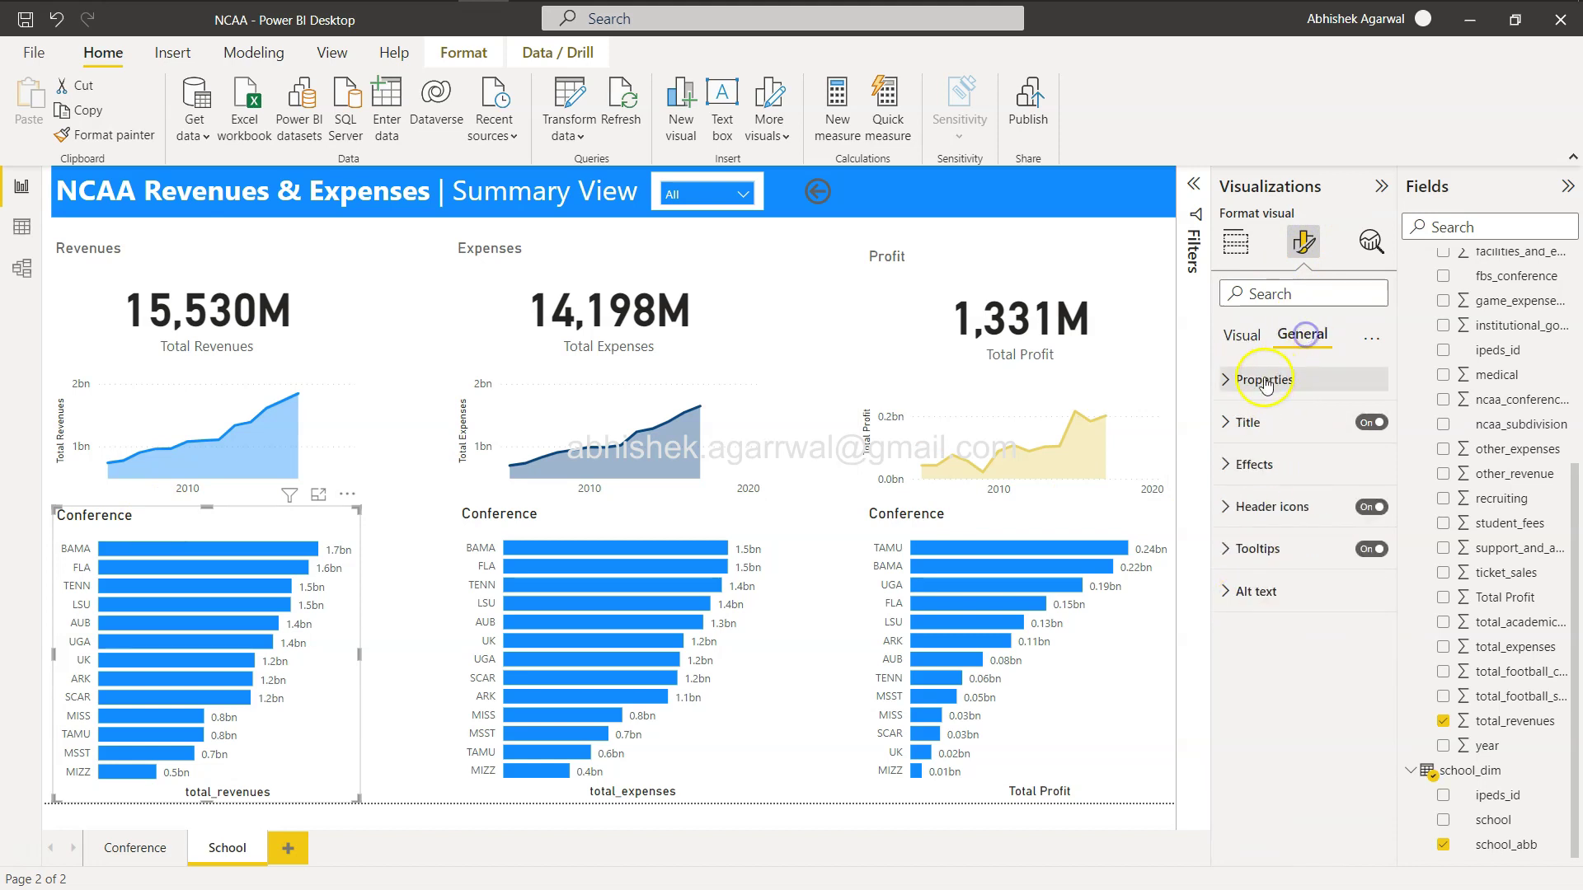
click(1248, 422)
click(1314, 483)
text(School)
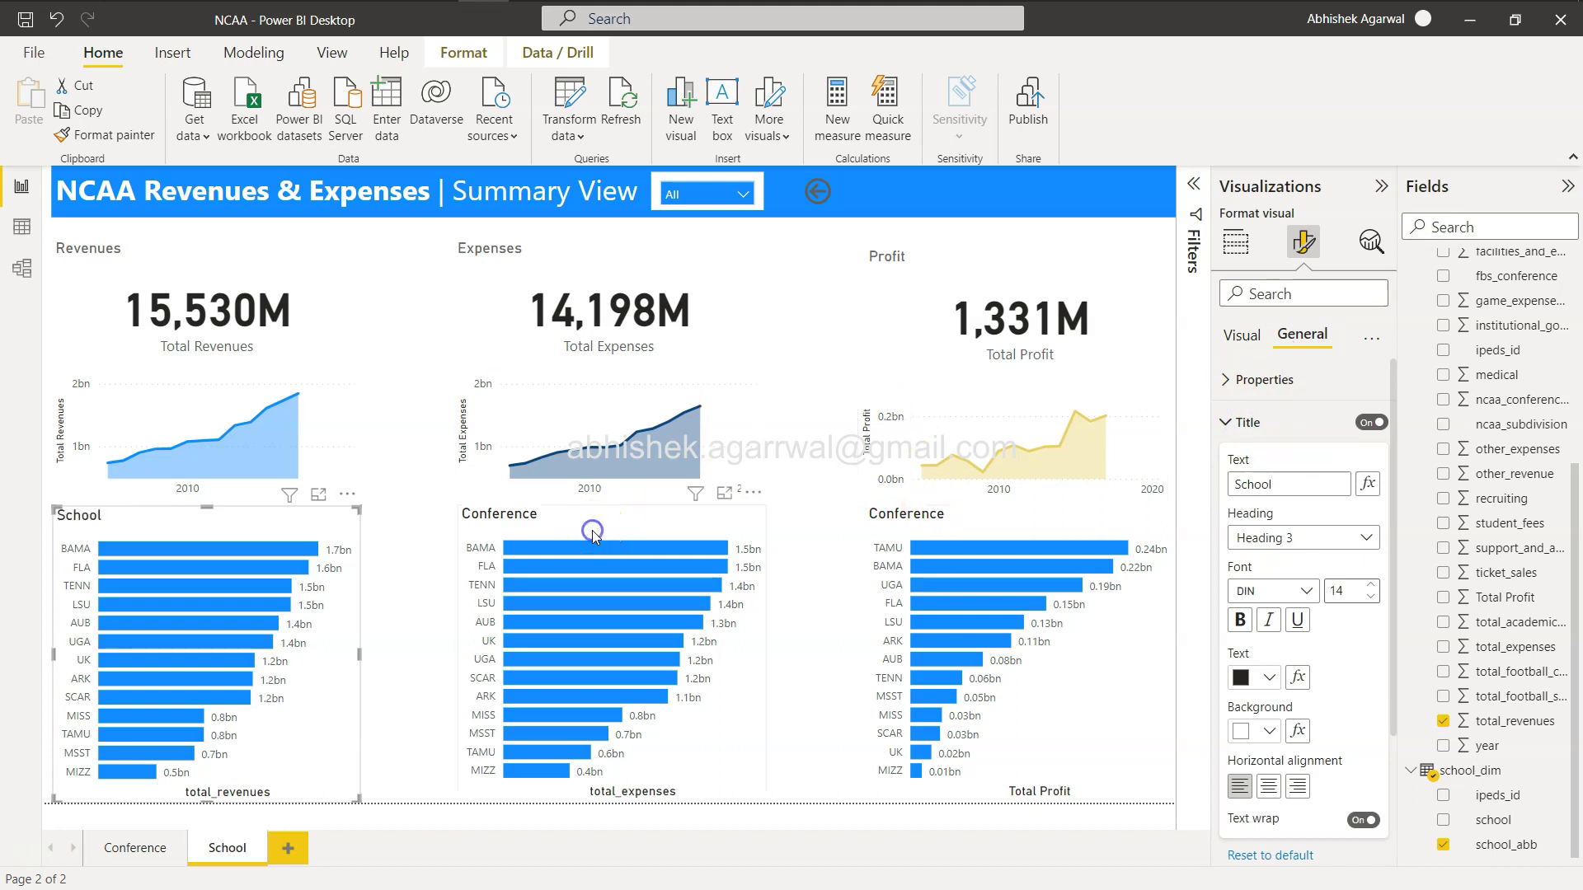
Step: Set the total_expenses bar chart's title to School and enter school as the Total Profit bar chart's title
click(593, 528)
click(1308, 484)
text(Sc)
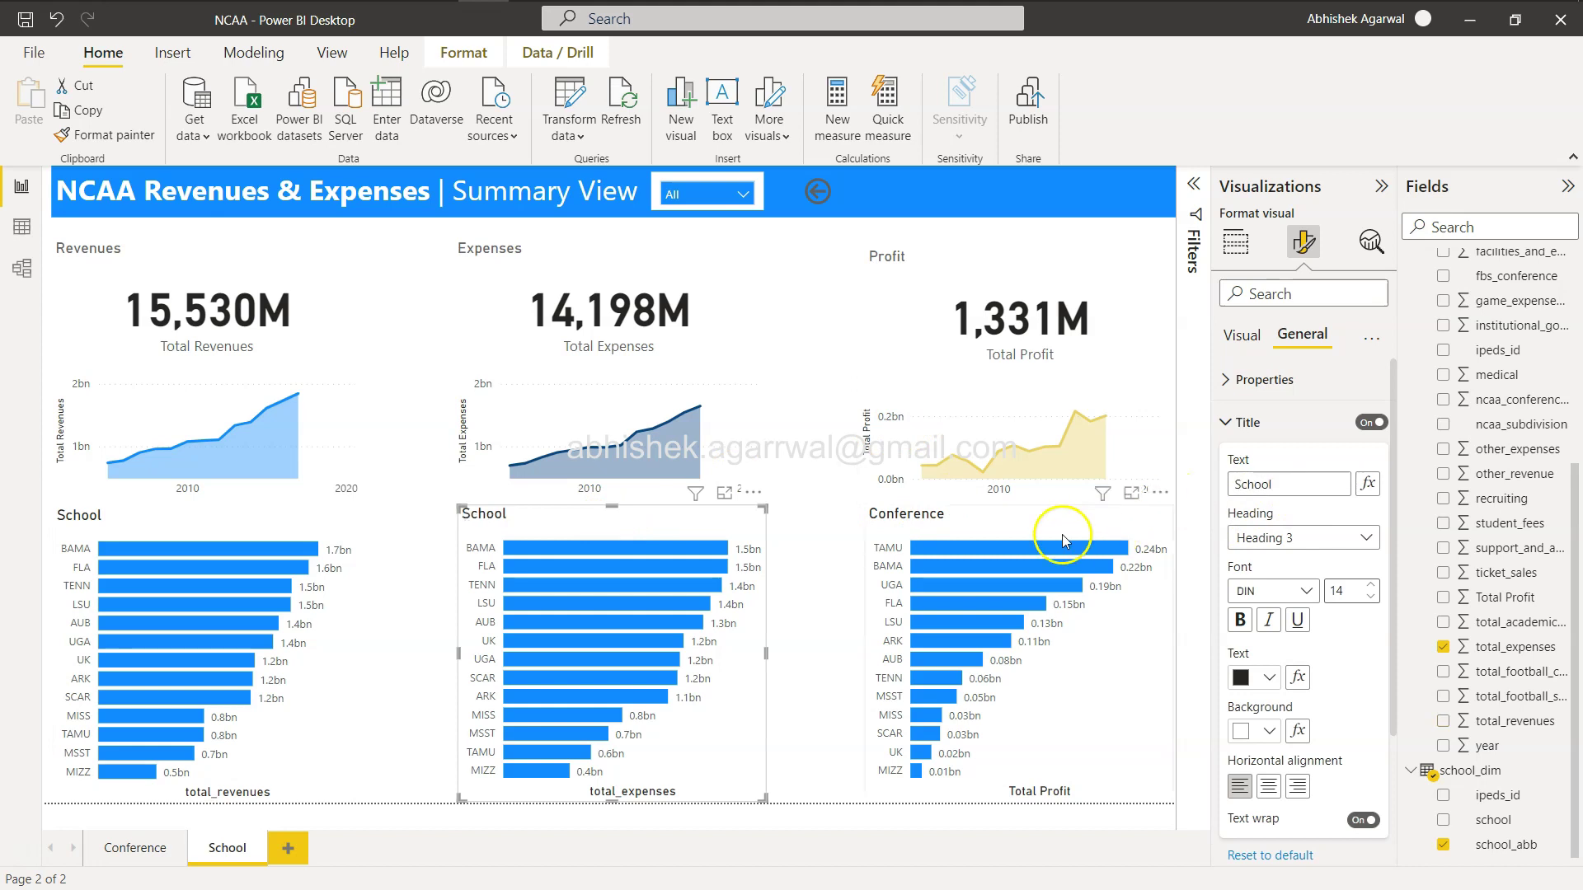
click(1060, 536)
click(1309, 486)
text(sch)
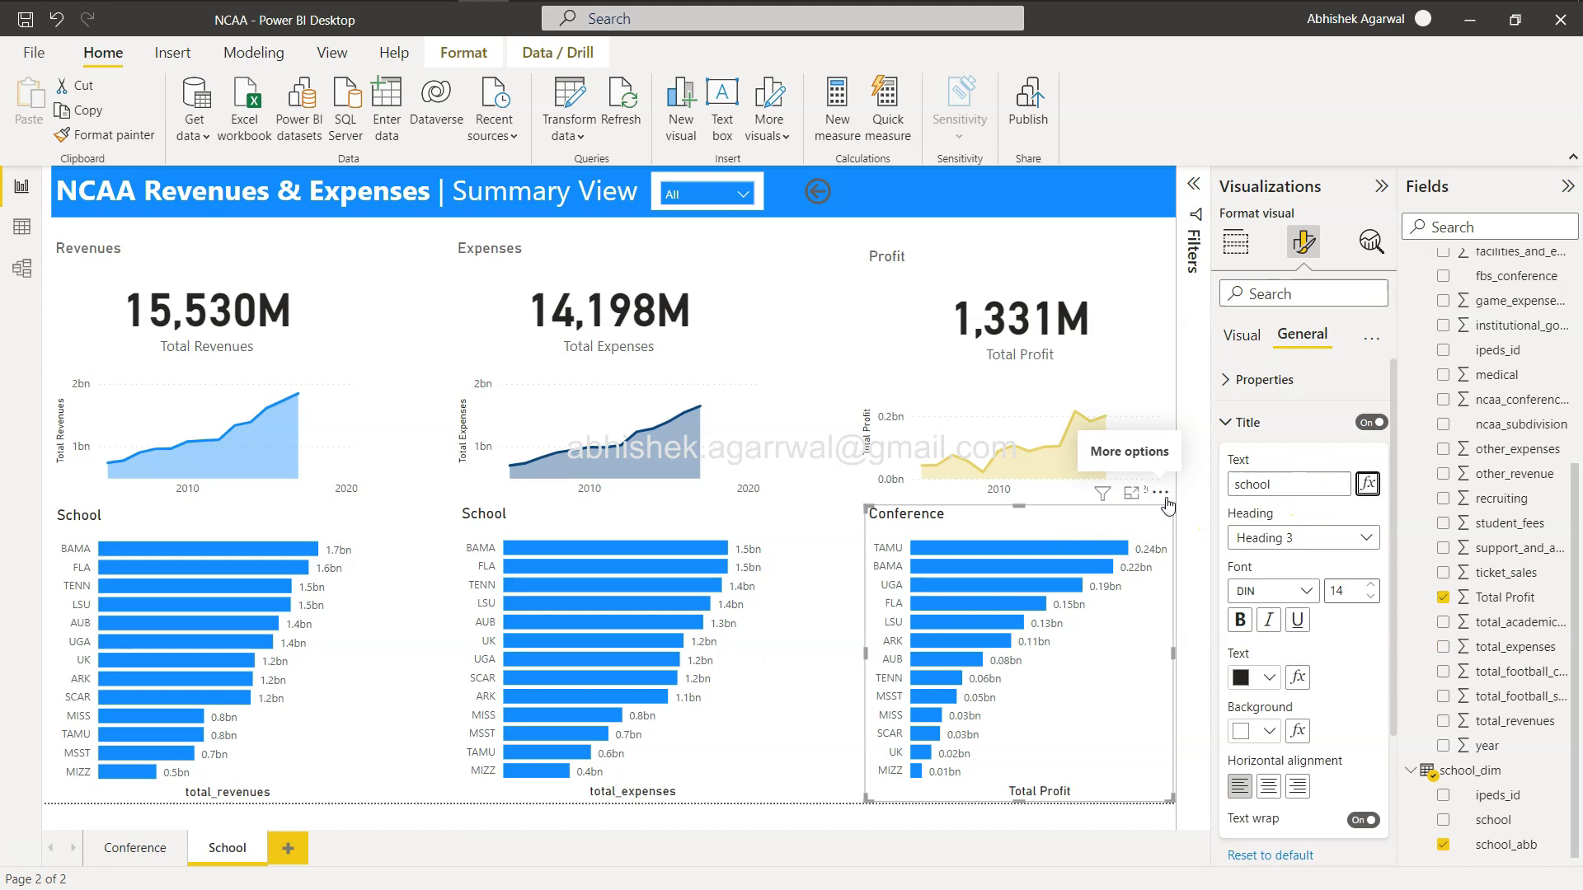
Step: Finish retitling the Total Profit bar chart as School with a capital S
text(ool)
click(1236, 482)
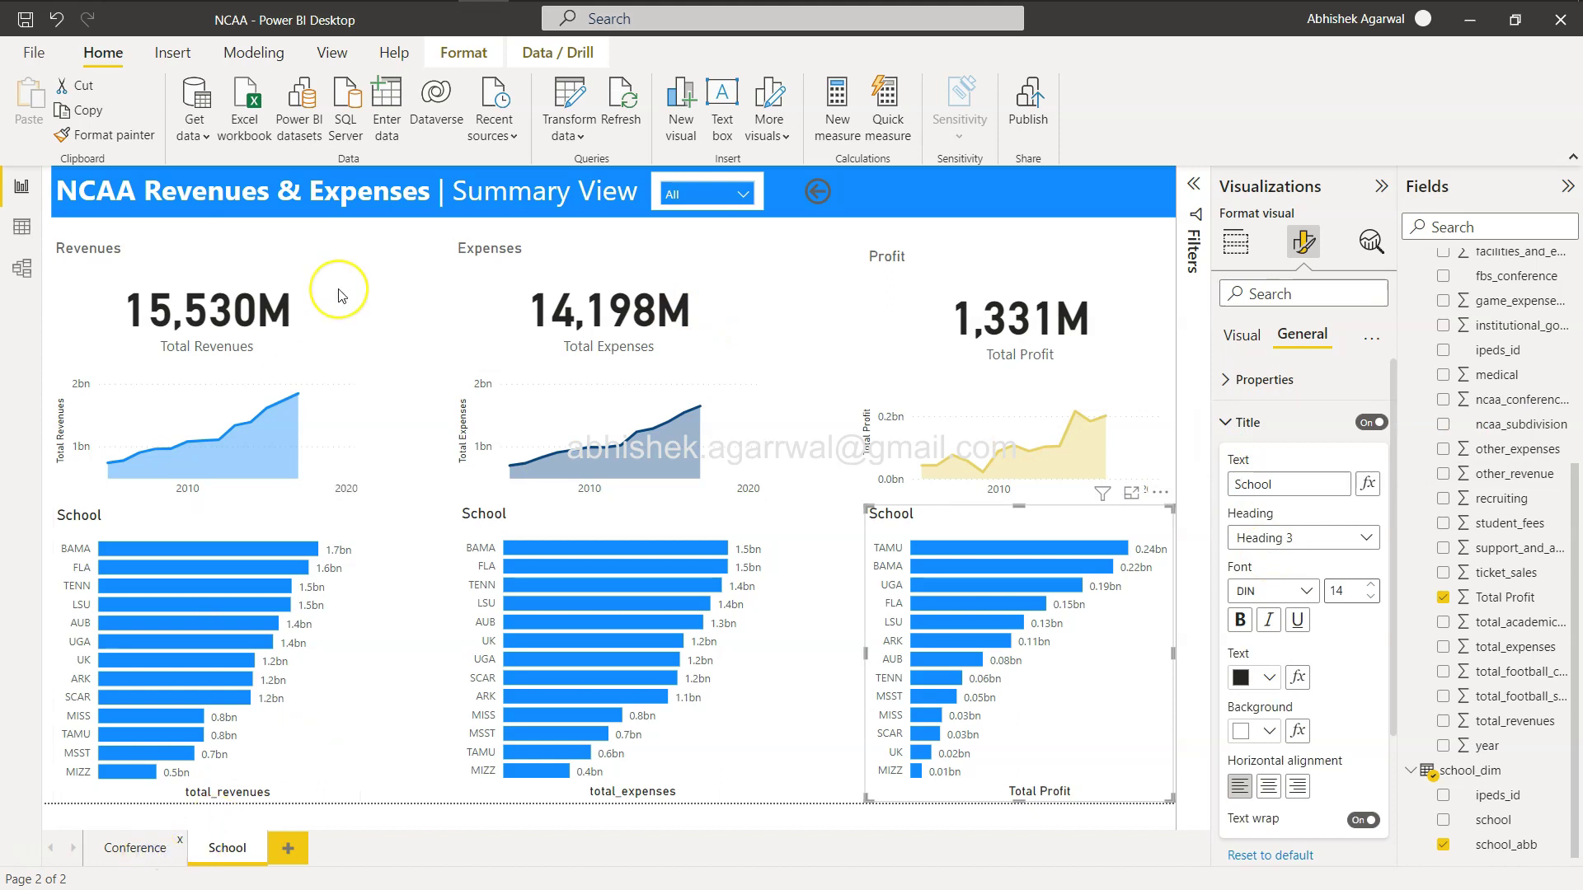
Step: Switch to the challenge page in the browser and review the drill through and conference card requirements
key(alt+Tab)
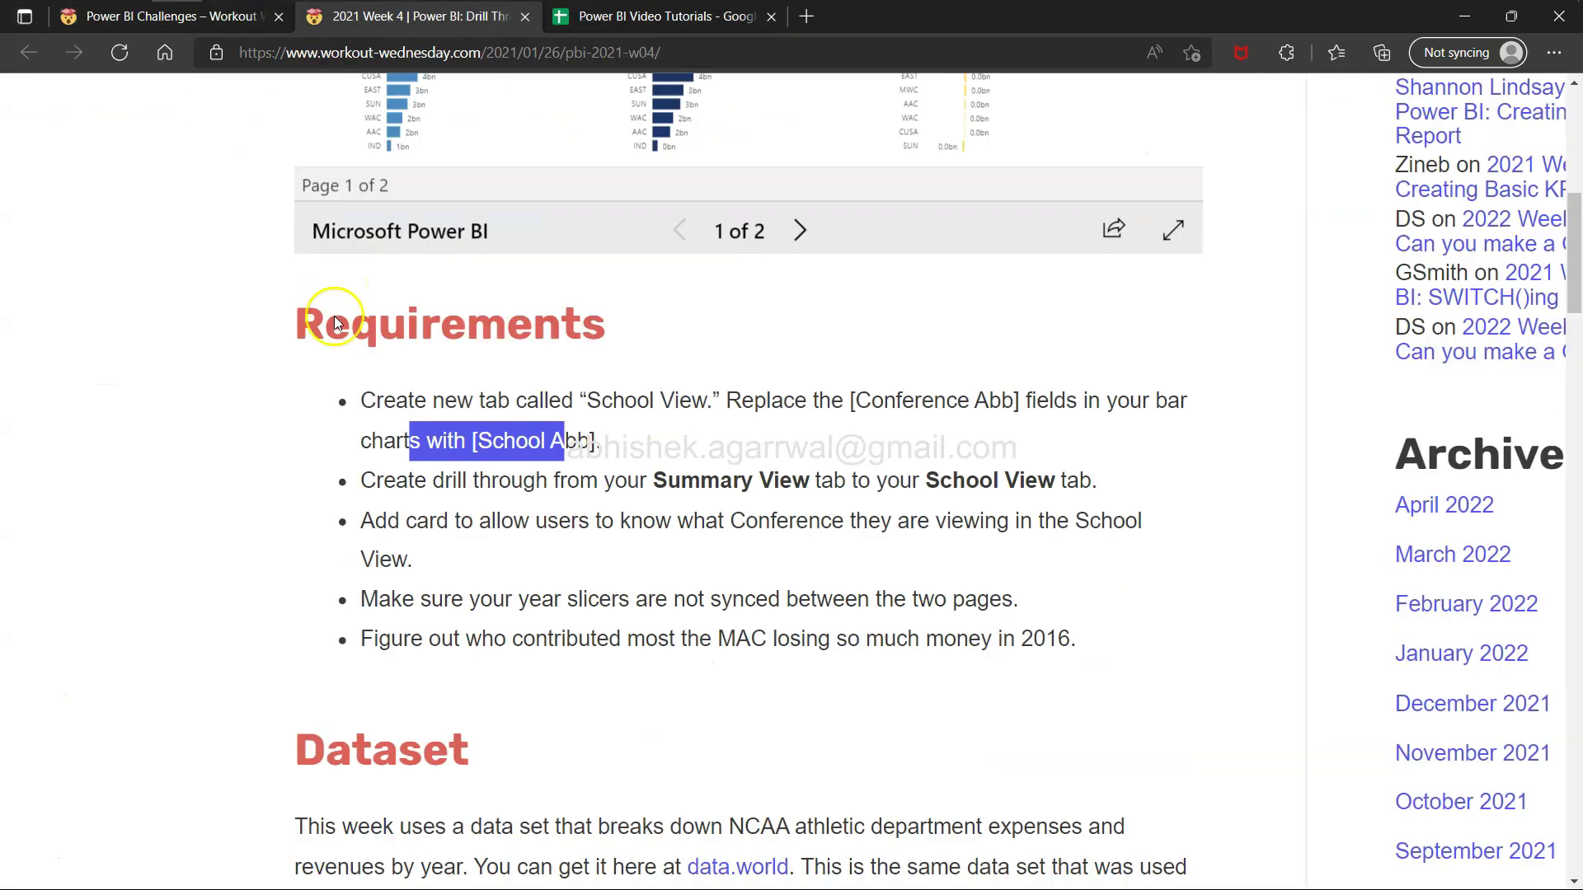
drag(474, 480, 1049, 487)
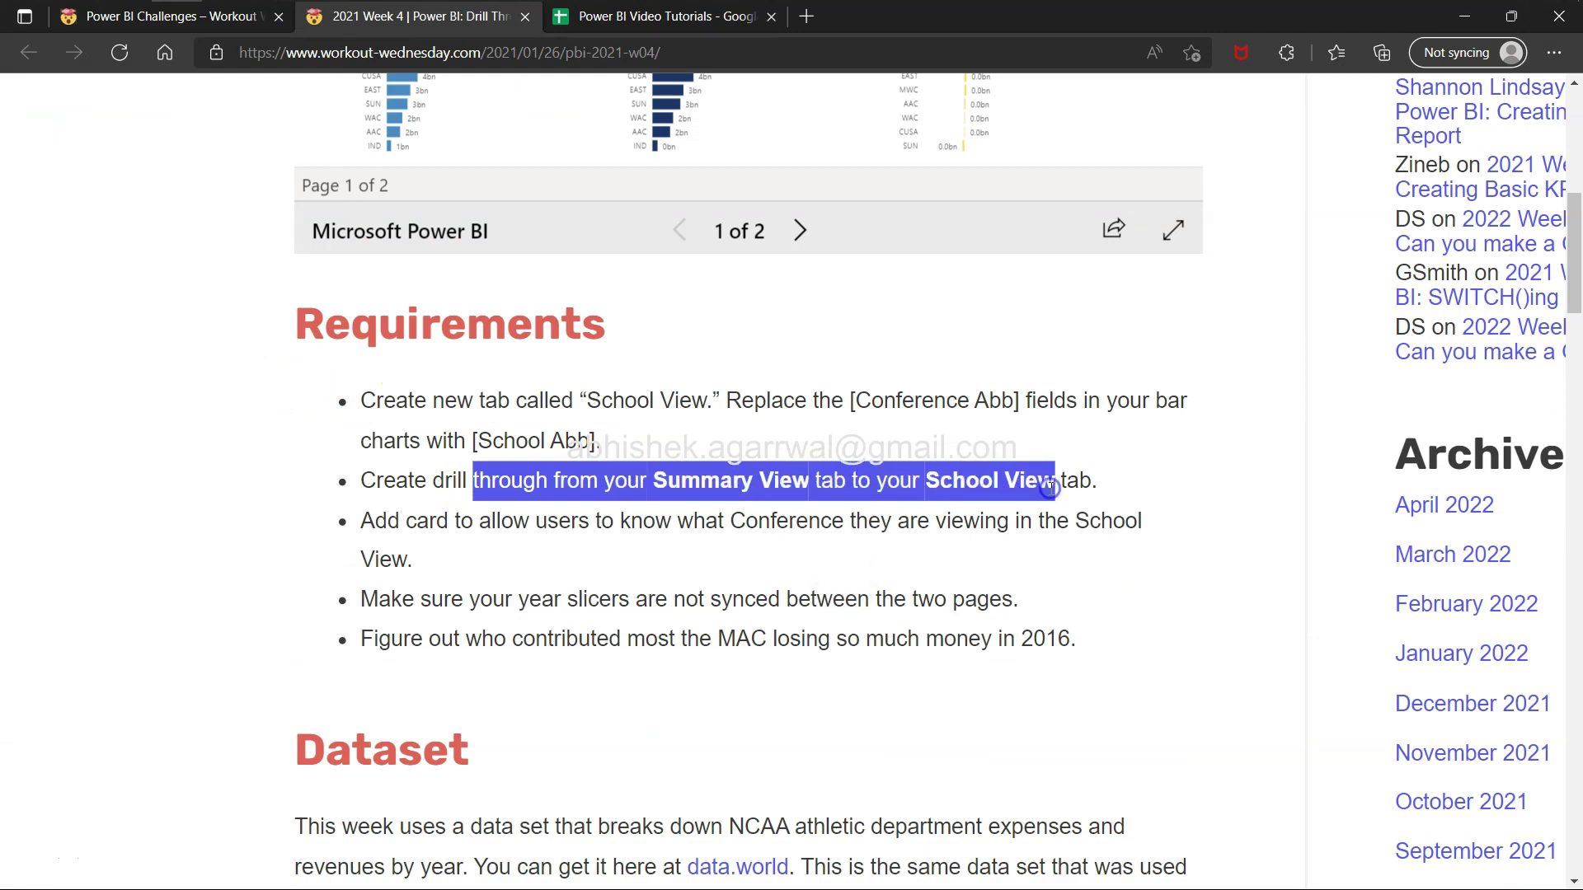
click(1049, 487)
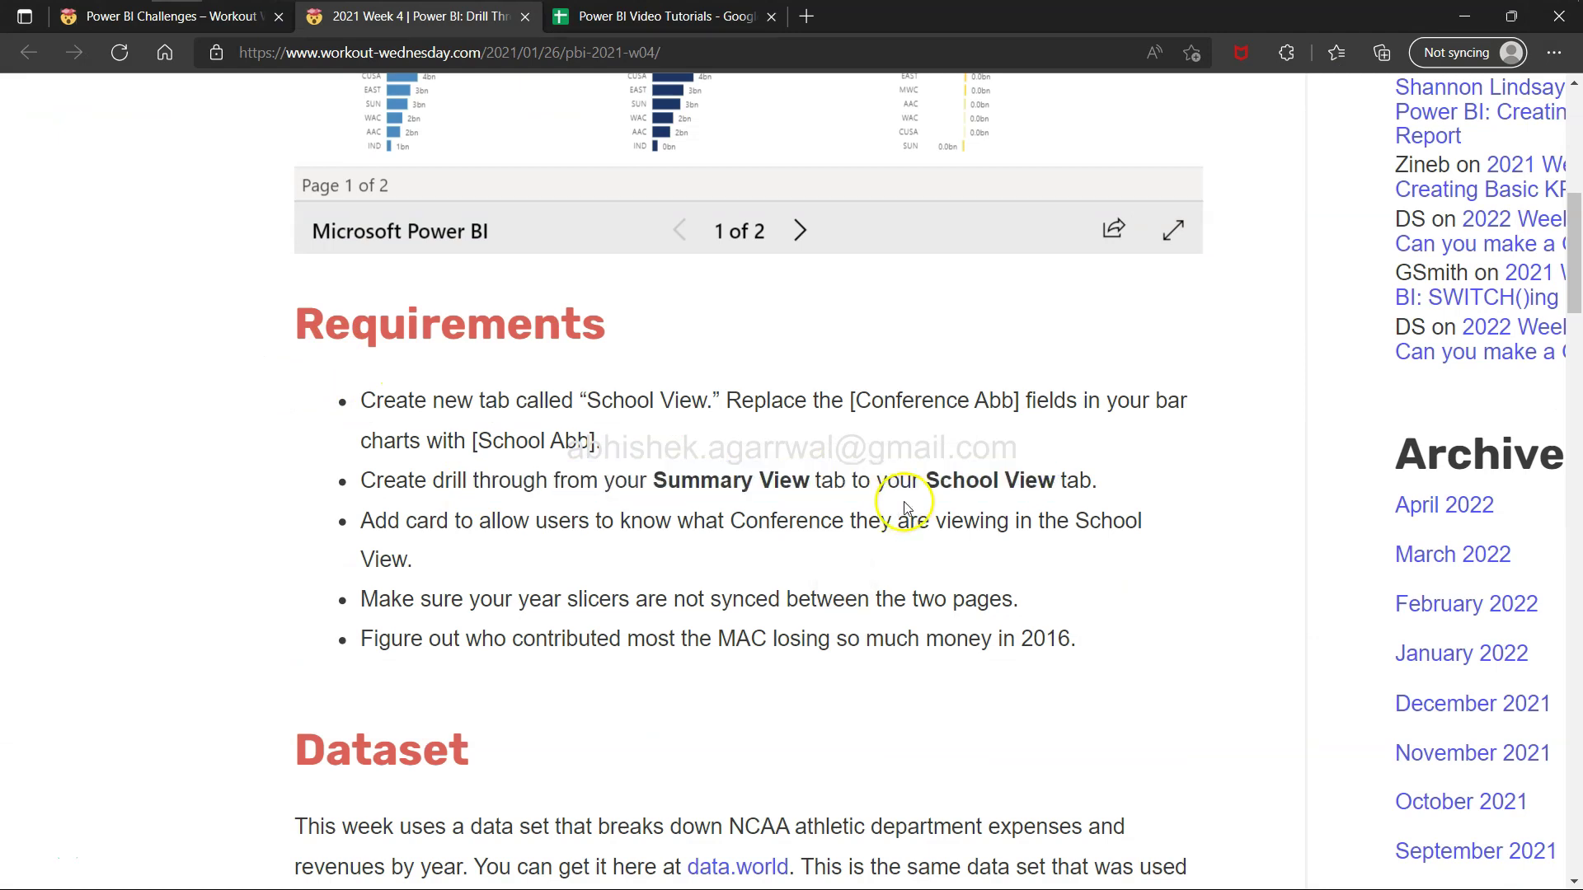
drag(935, 479, 1044, 484)
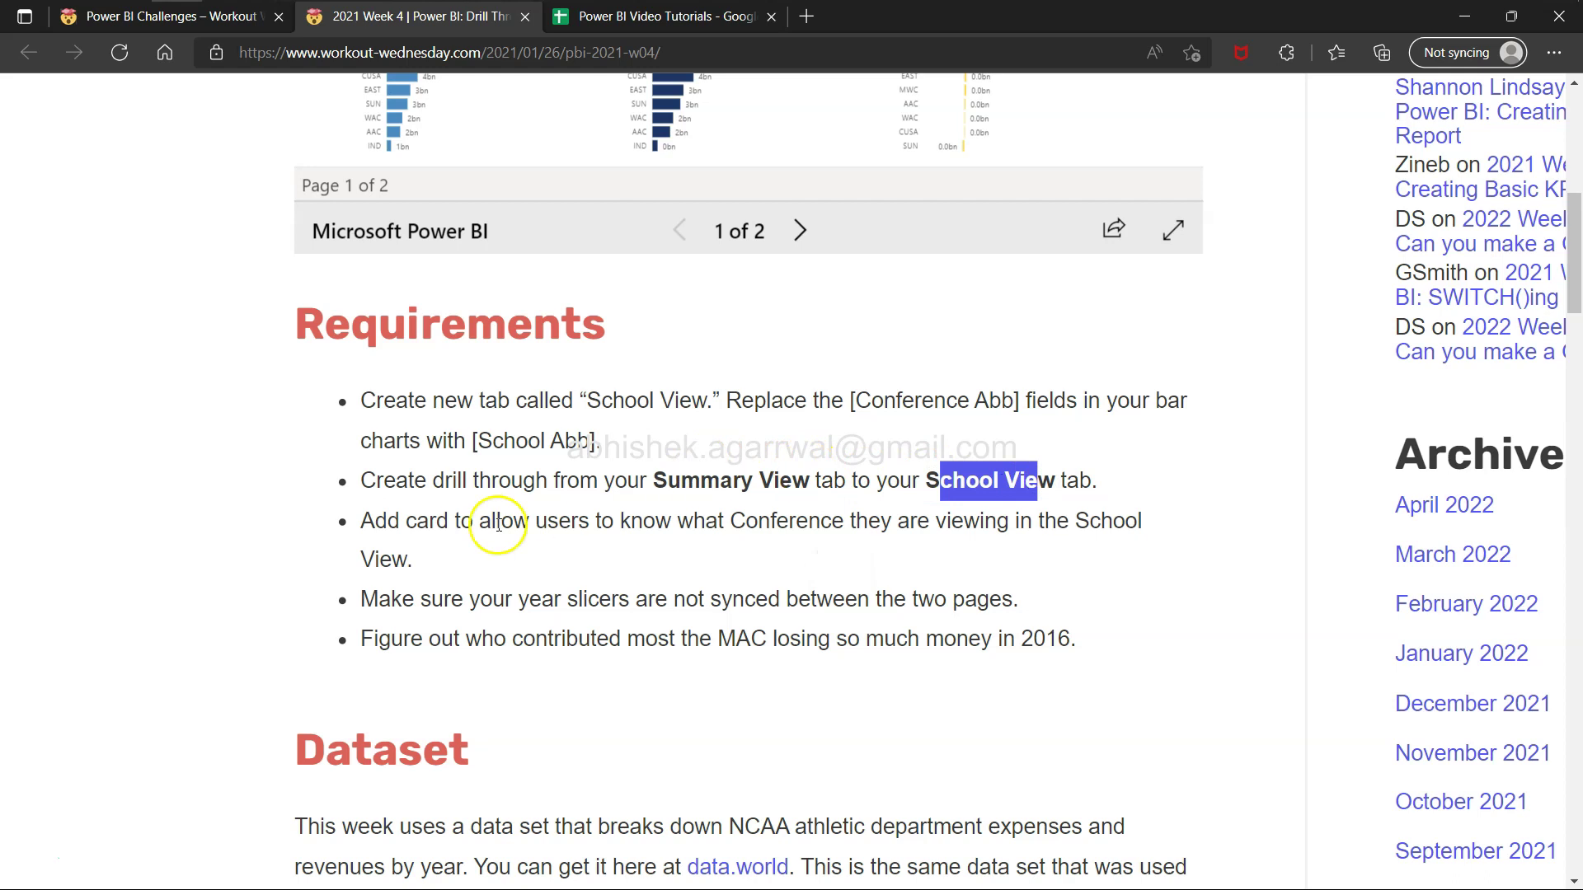
drag(368, 519, 423, 559)
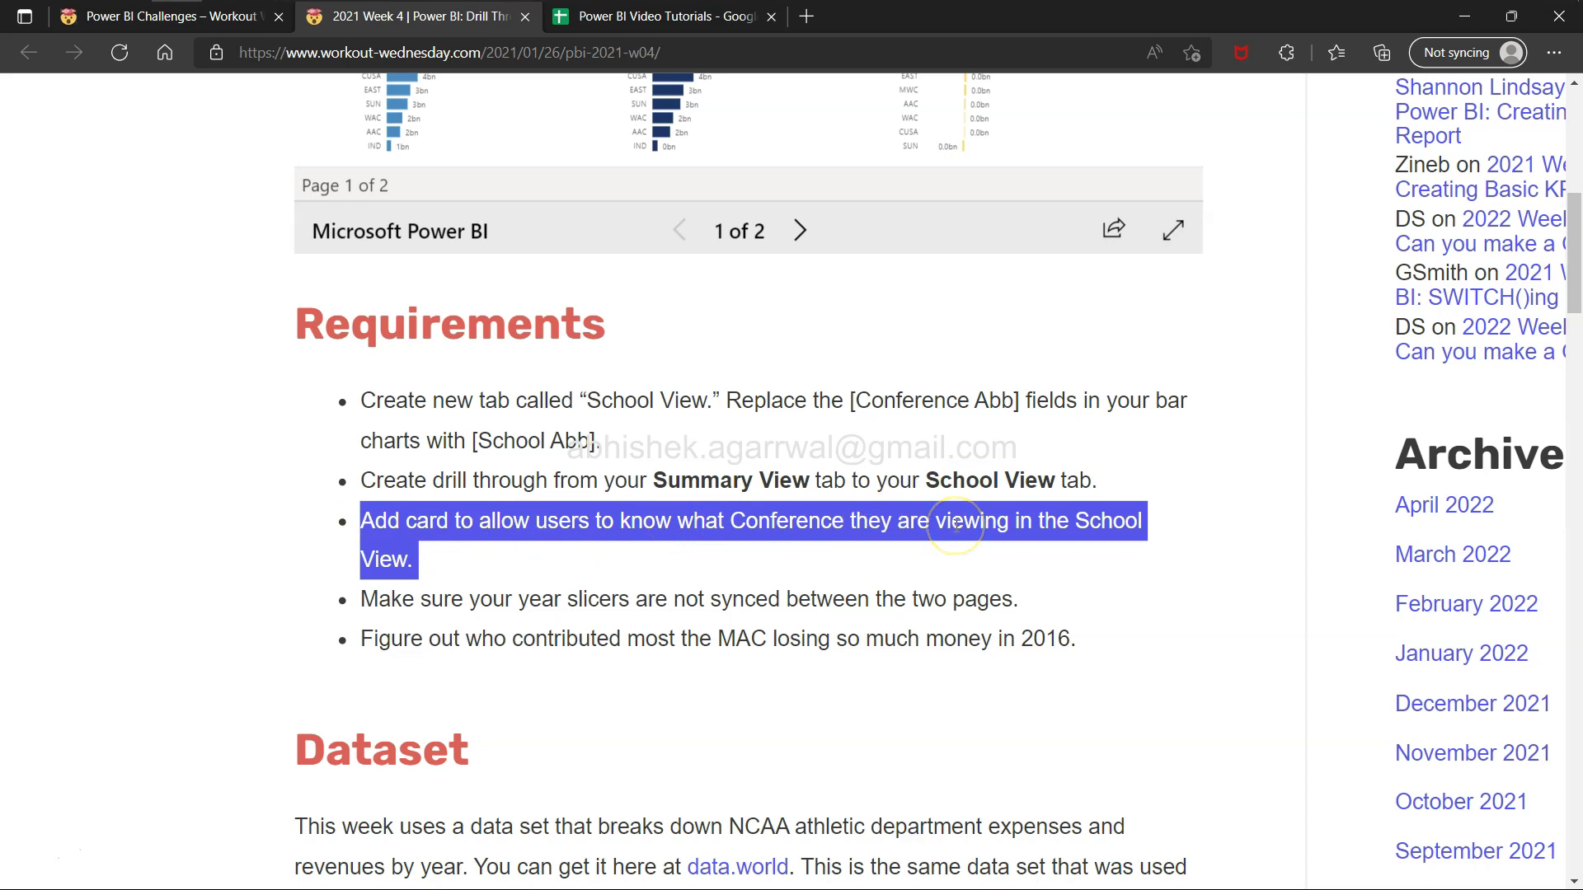
Step: Switch back to Power BI Desktop and drill through from the Conference page's ACC revenues bar to School
key(alt+Tab)
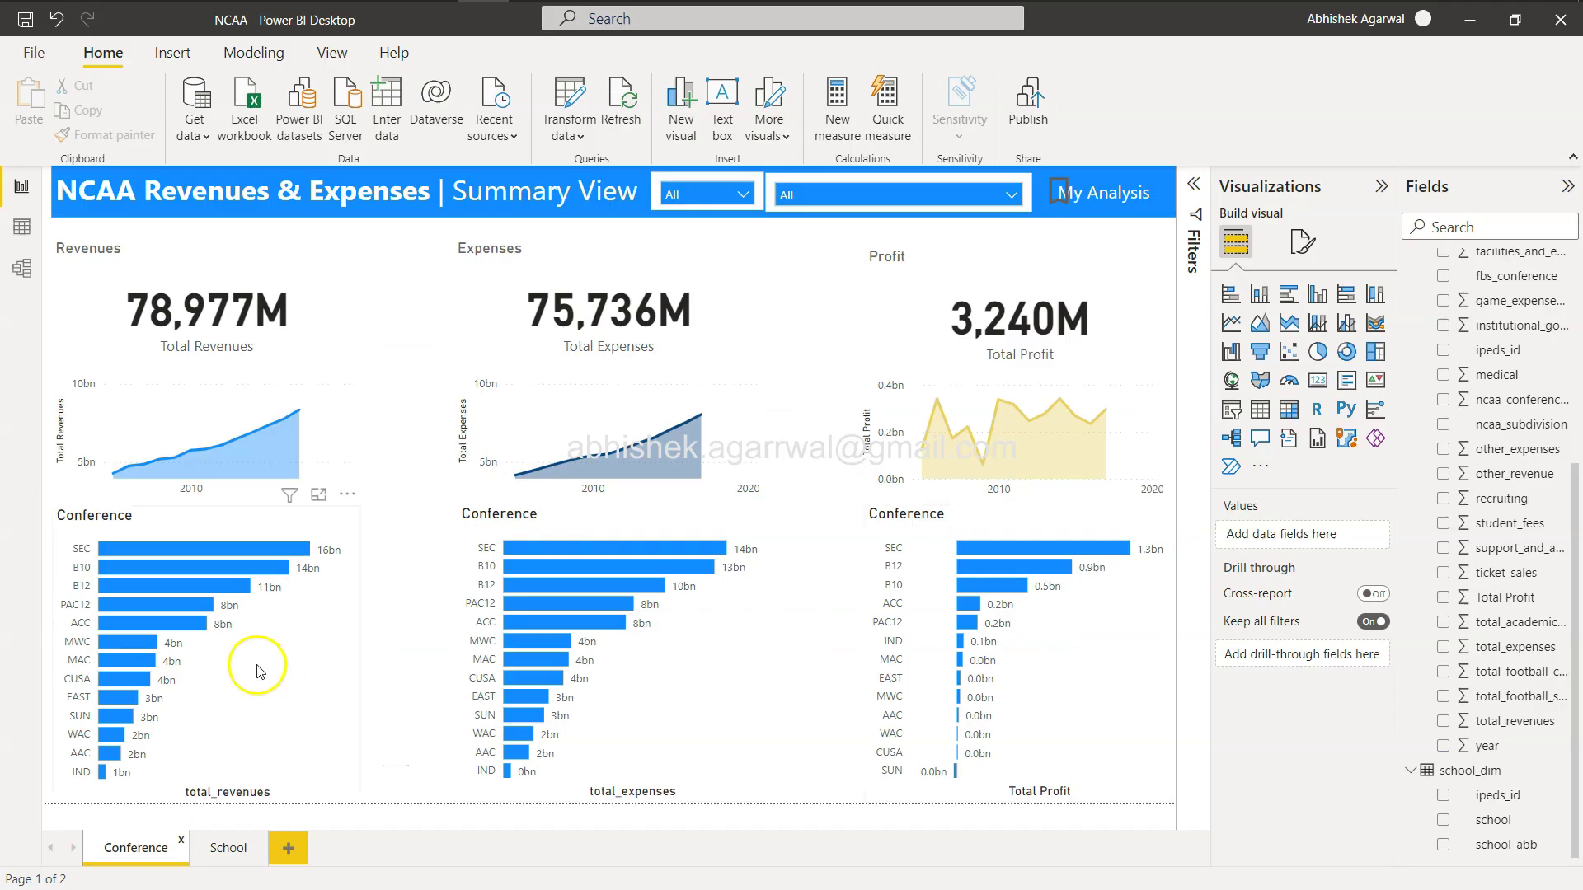
right_click(134, 624)
mouse_move(301, 758)
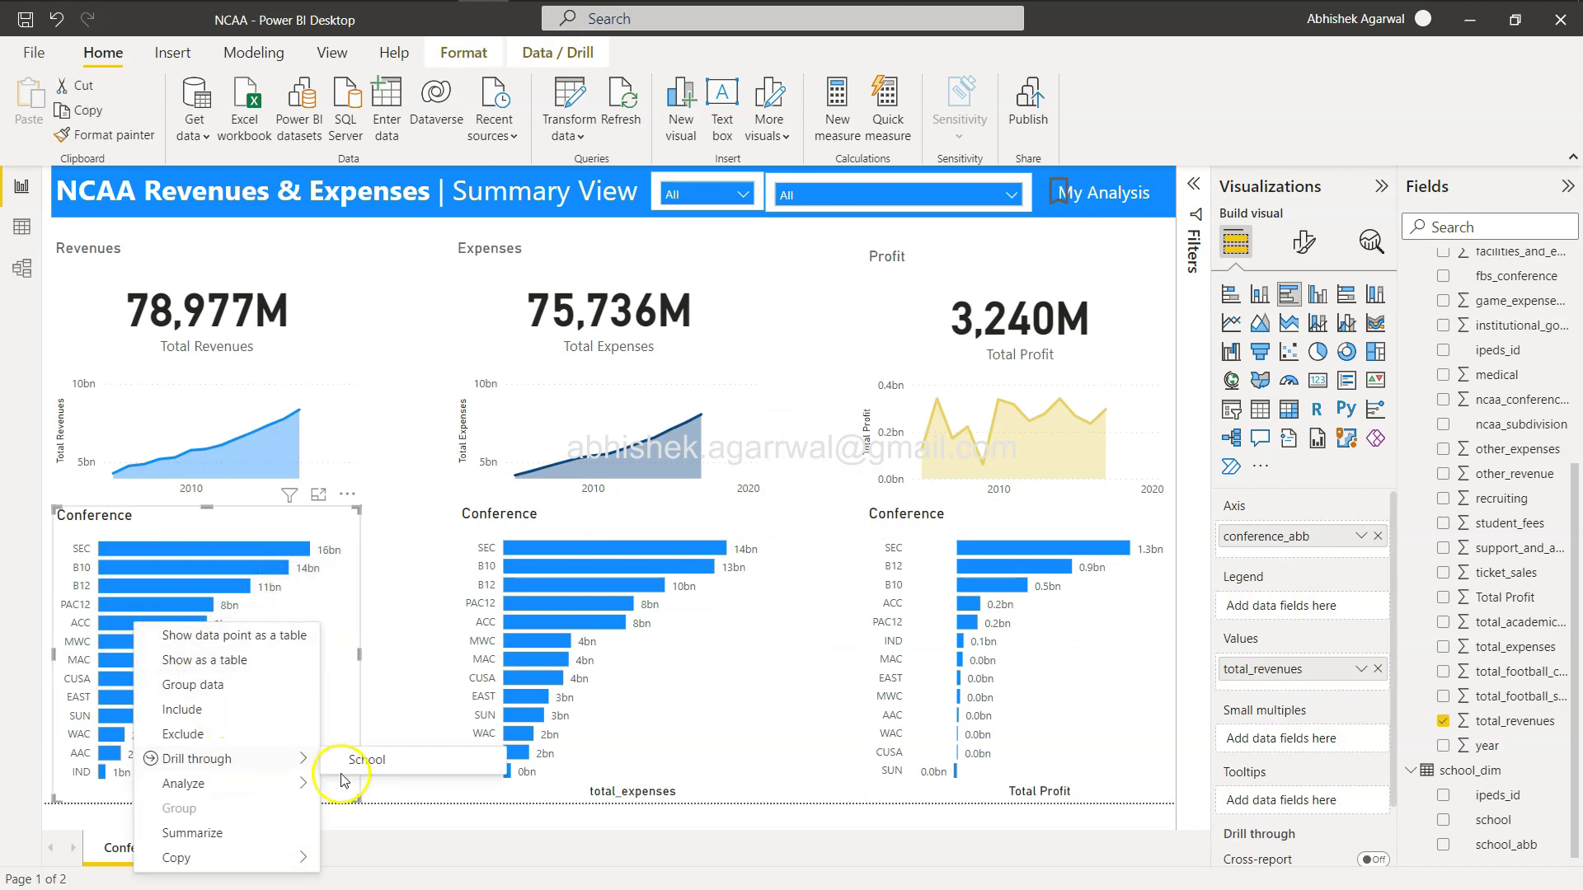
click(369, 760)
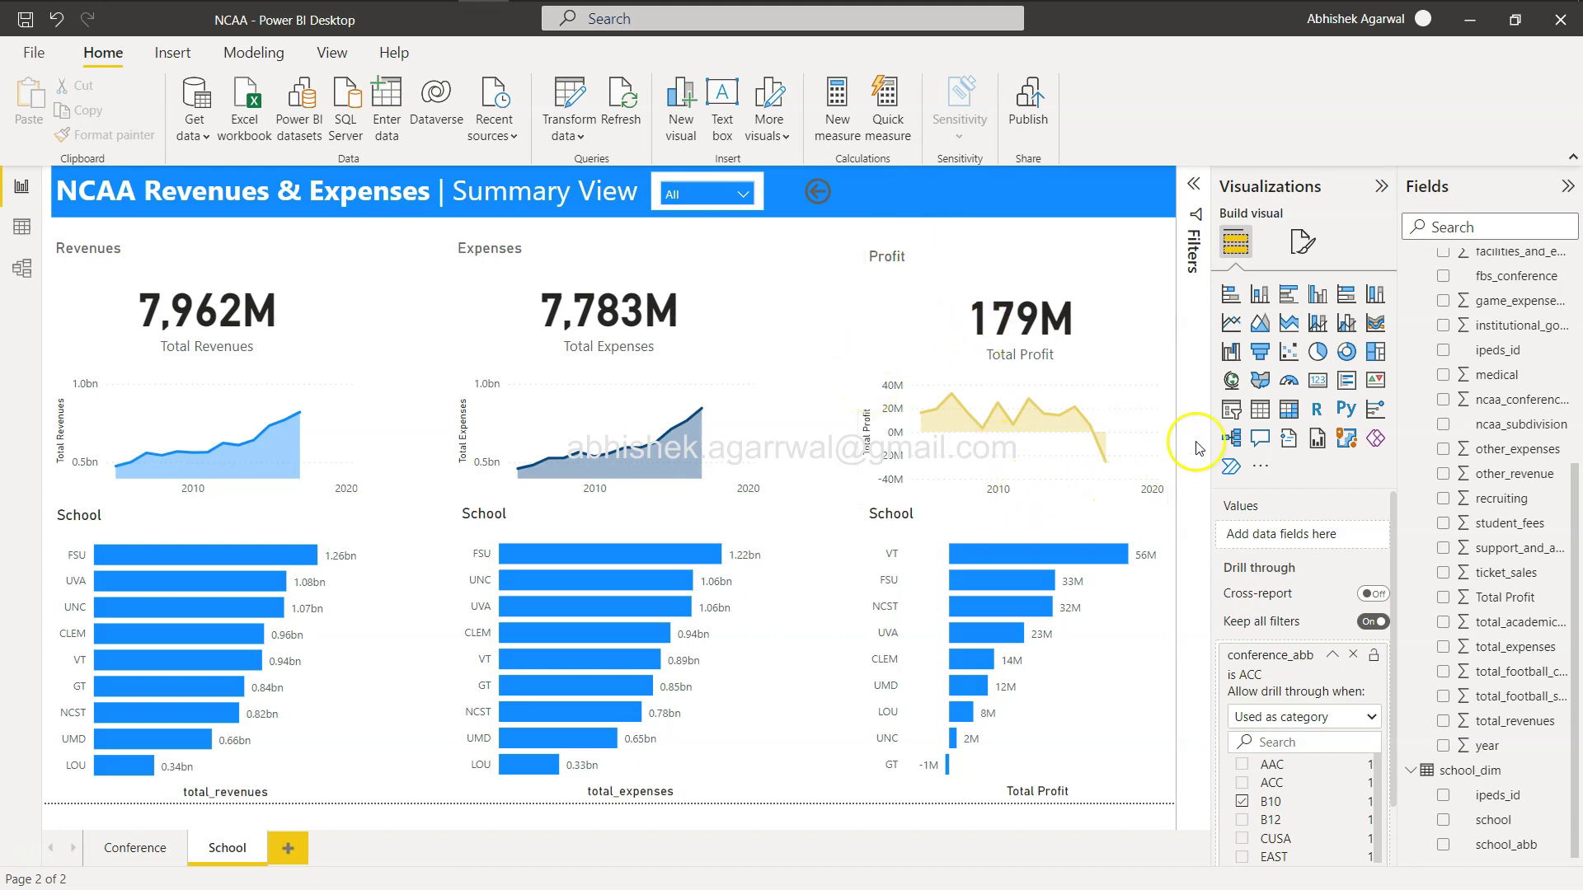
Step: Add a card to the School page showing the fbs_conference field from the conference_dim table
click(1318, 380)
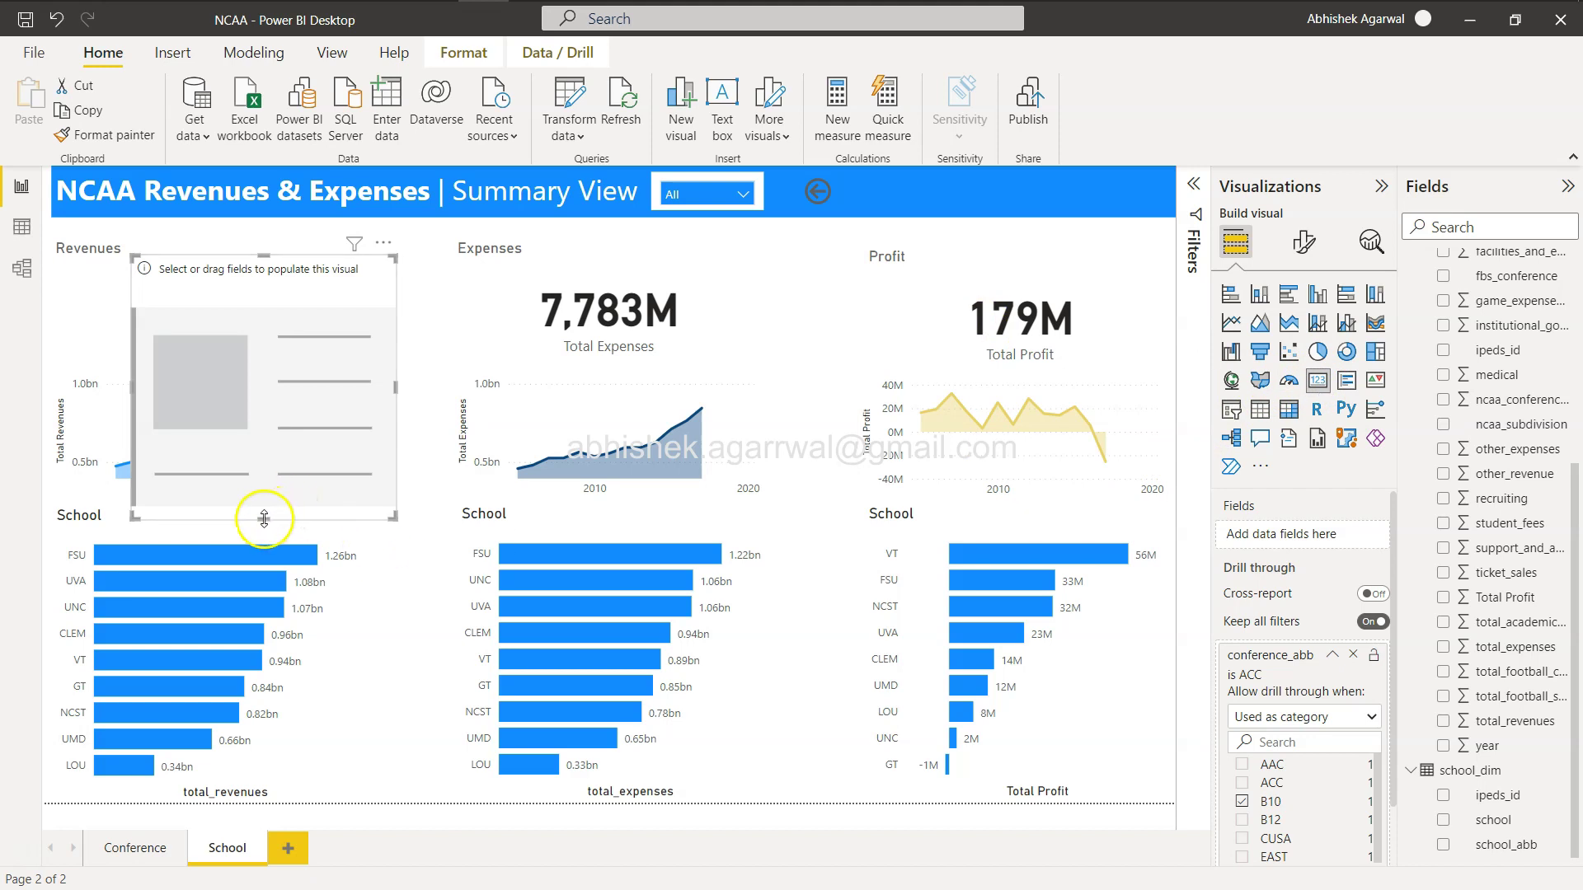
scroll(1473, 412, up, 3)
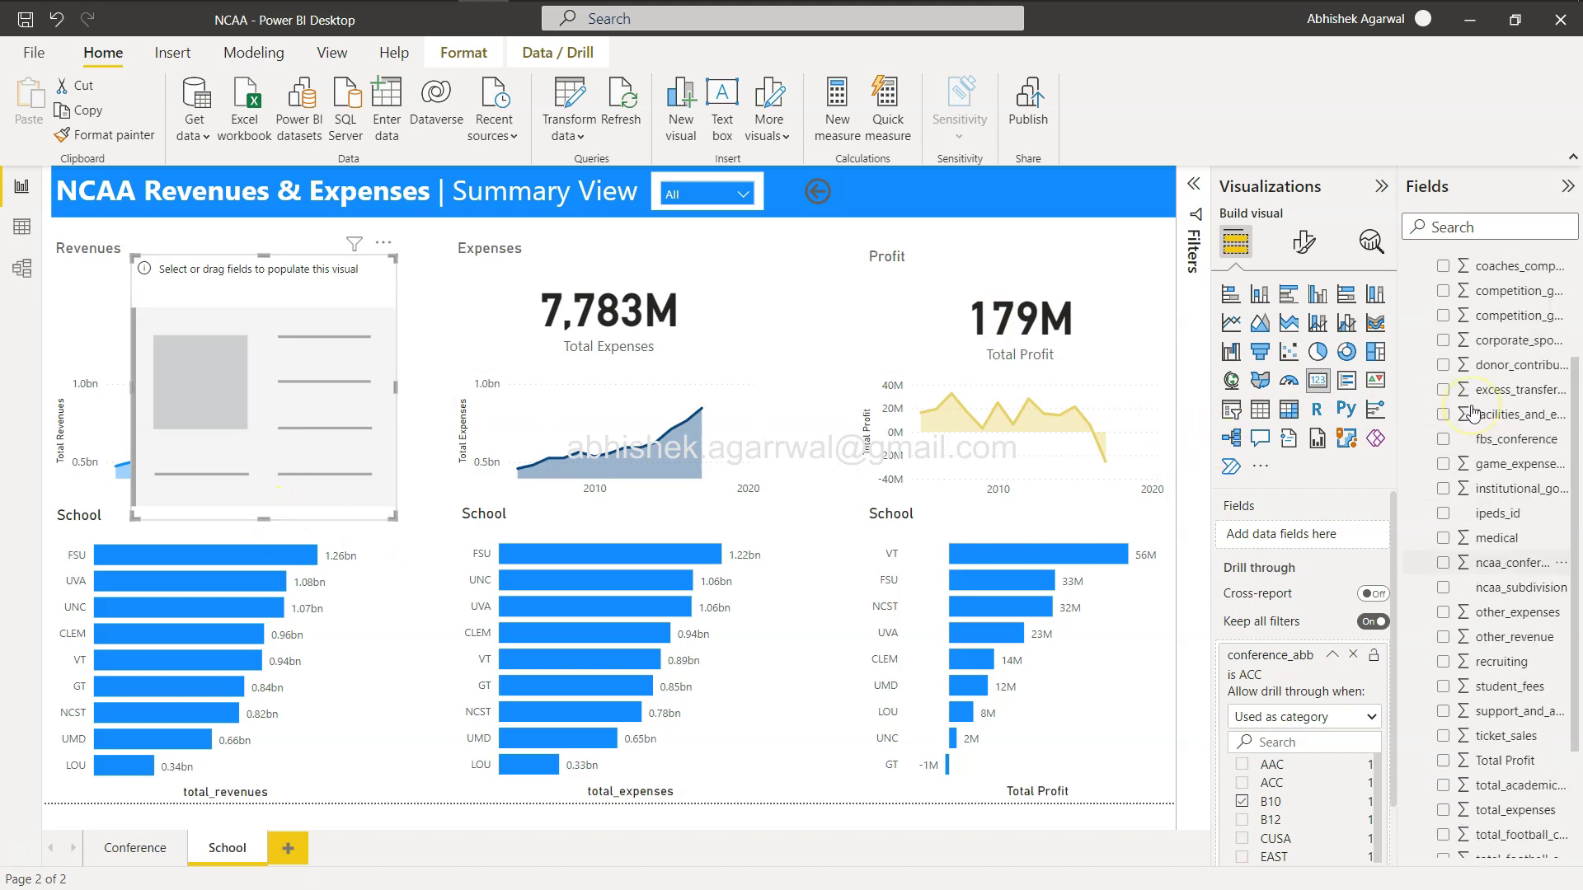
scroll(1473, 412, up, 3)
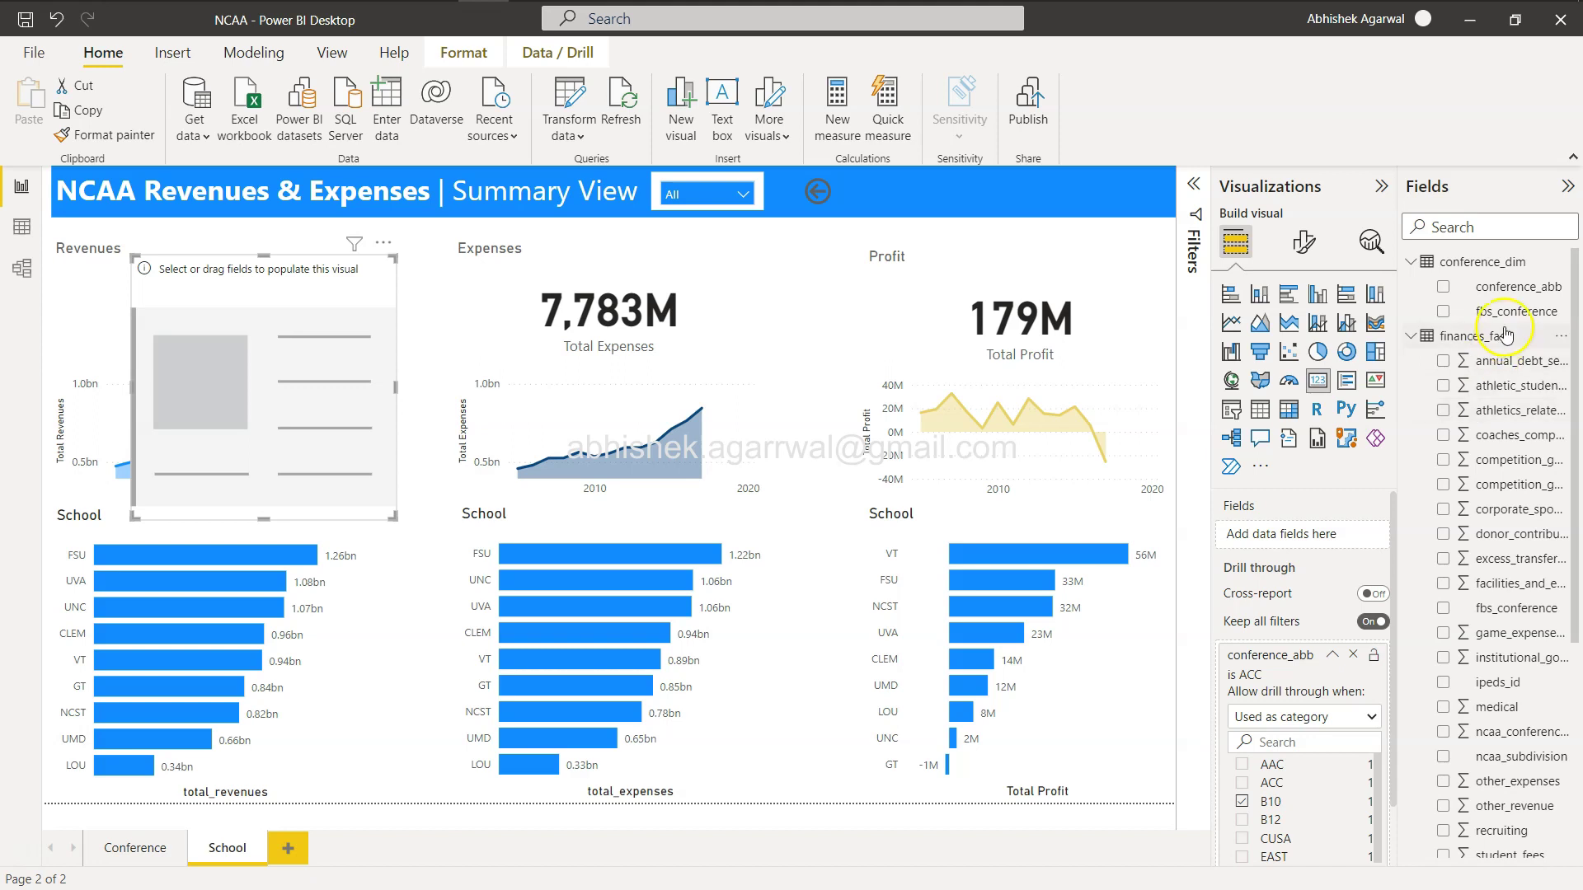
drag(1511, 314, 1316, 546)
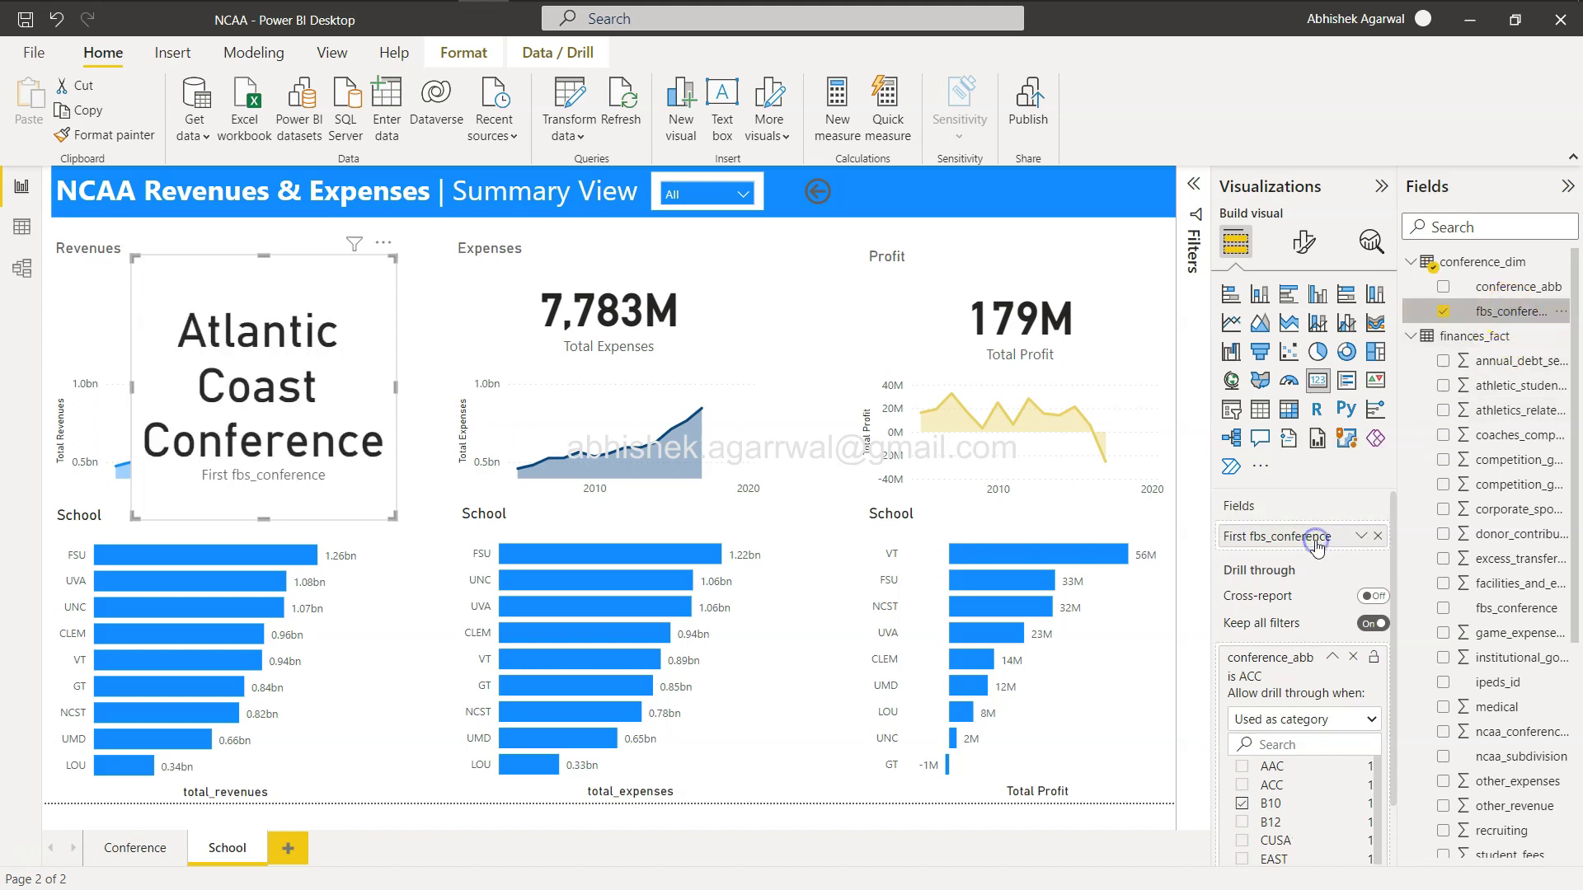
Step: Widen the conference card across the Revenues and Expenses columns and reduce its height
drag(396, 388, 627, 387)
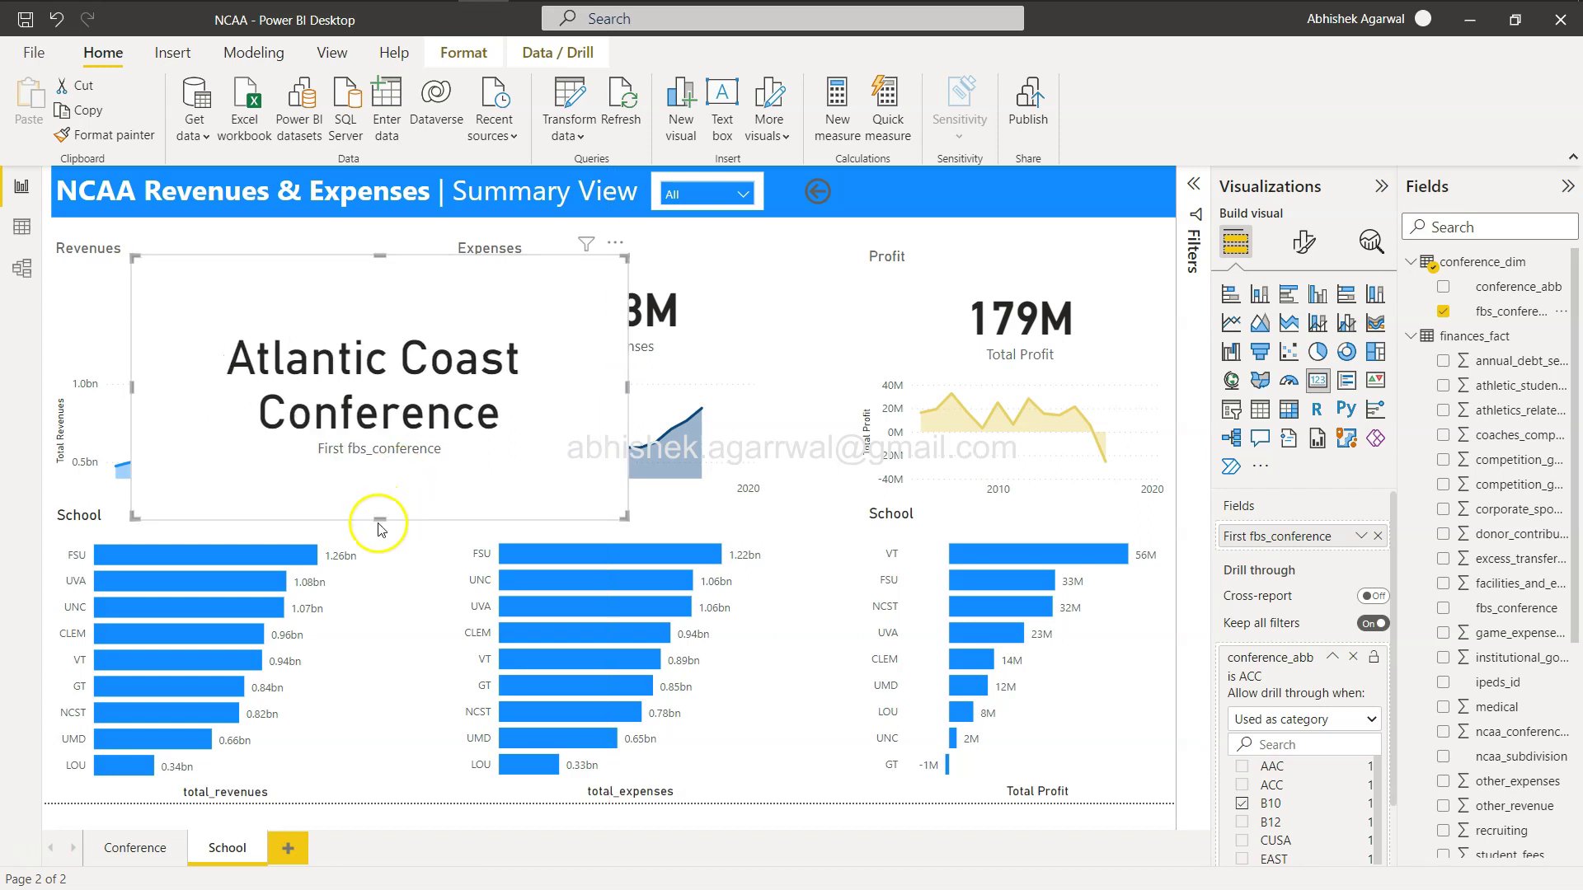
click(378, 528)
click(378, 492)
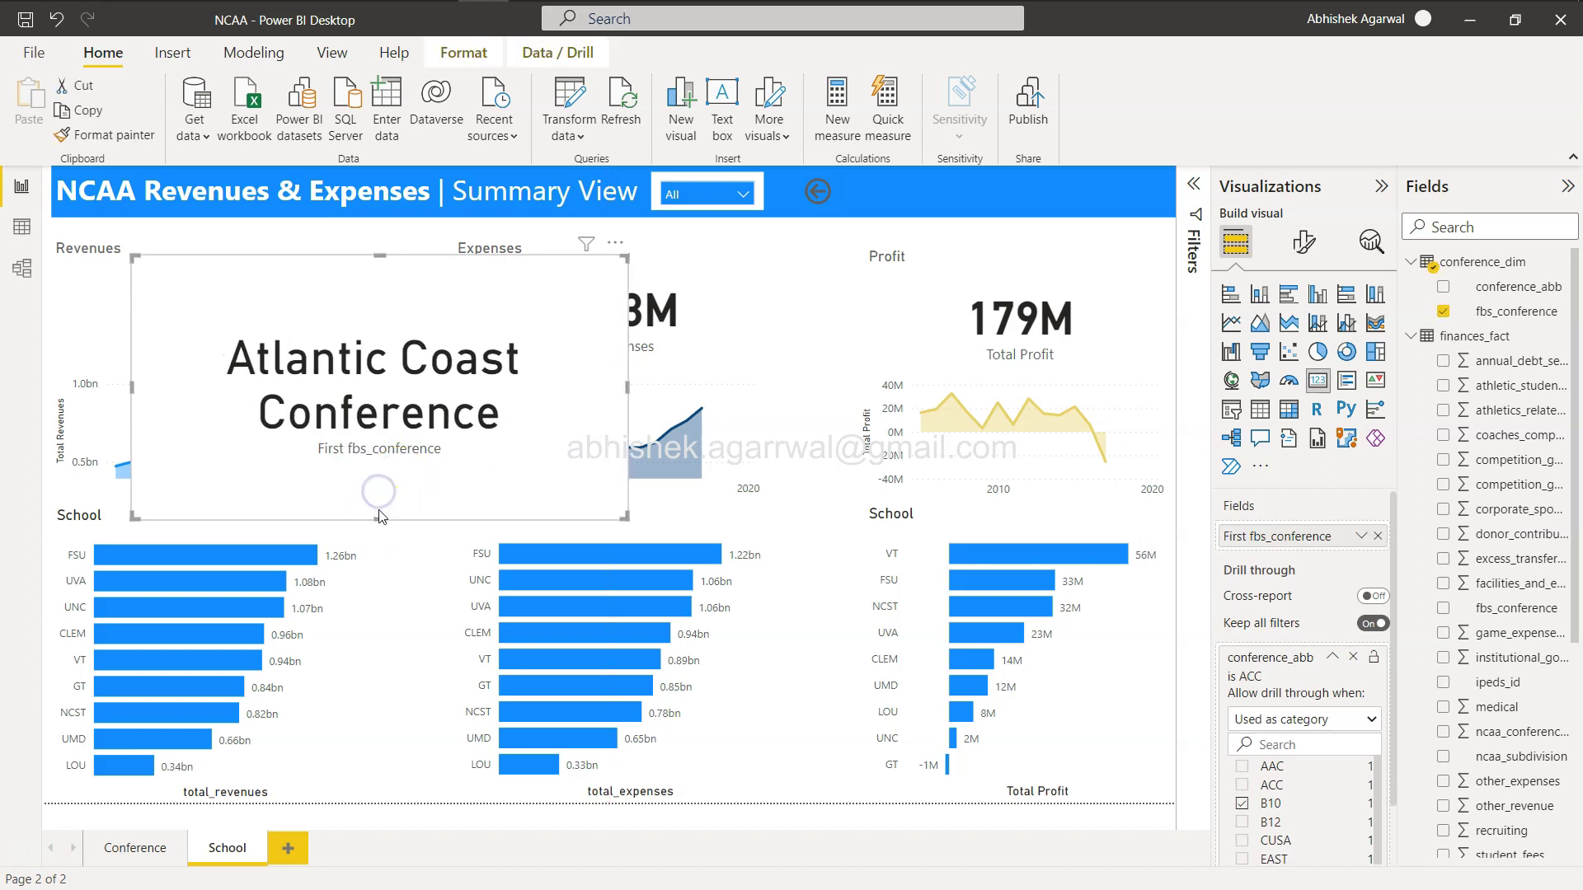
drag(376, 518, 400, 408)
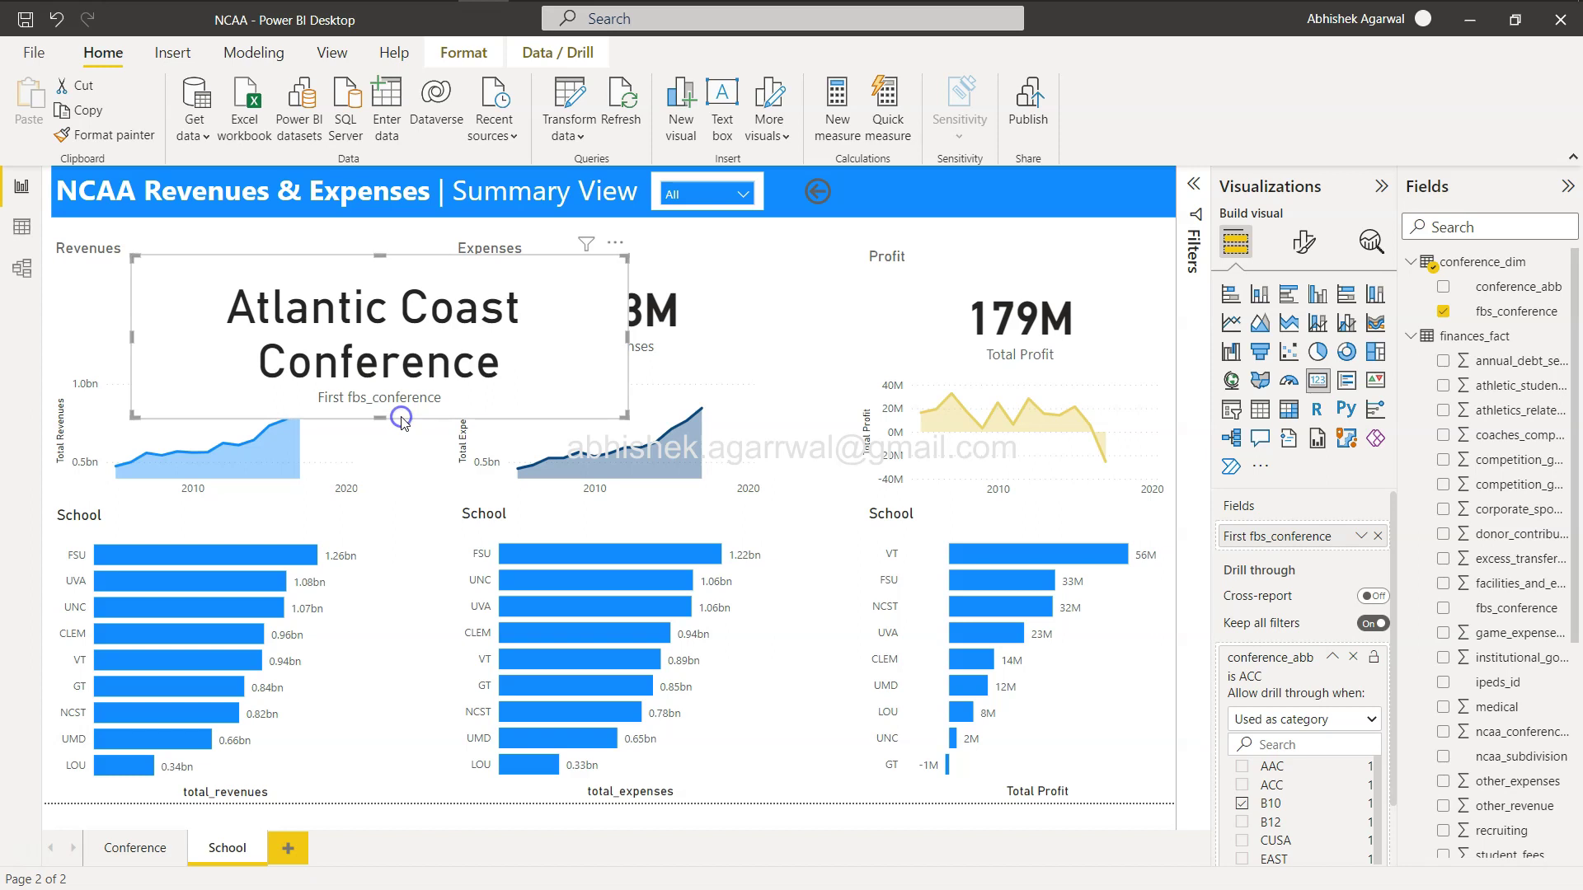
Step: Set the conference card's callout value font size to 20 and turn off its category label
click(1304, 244)
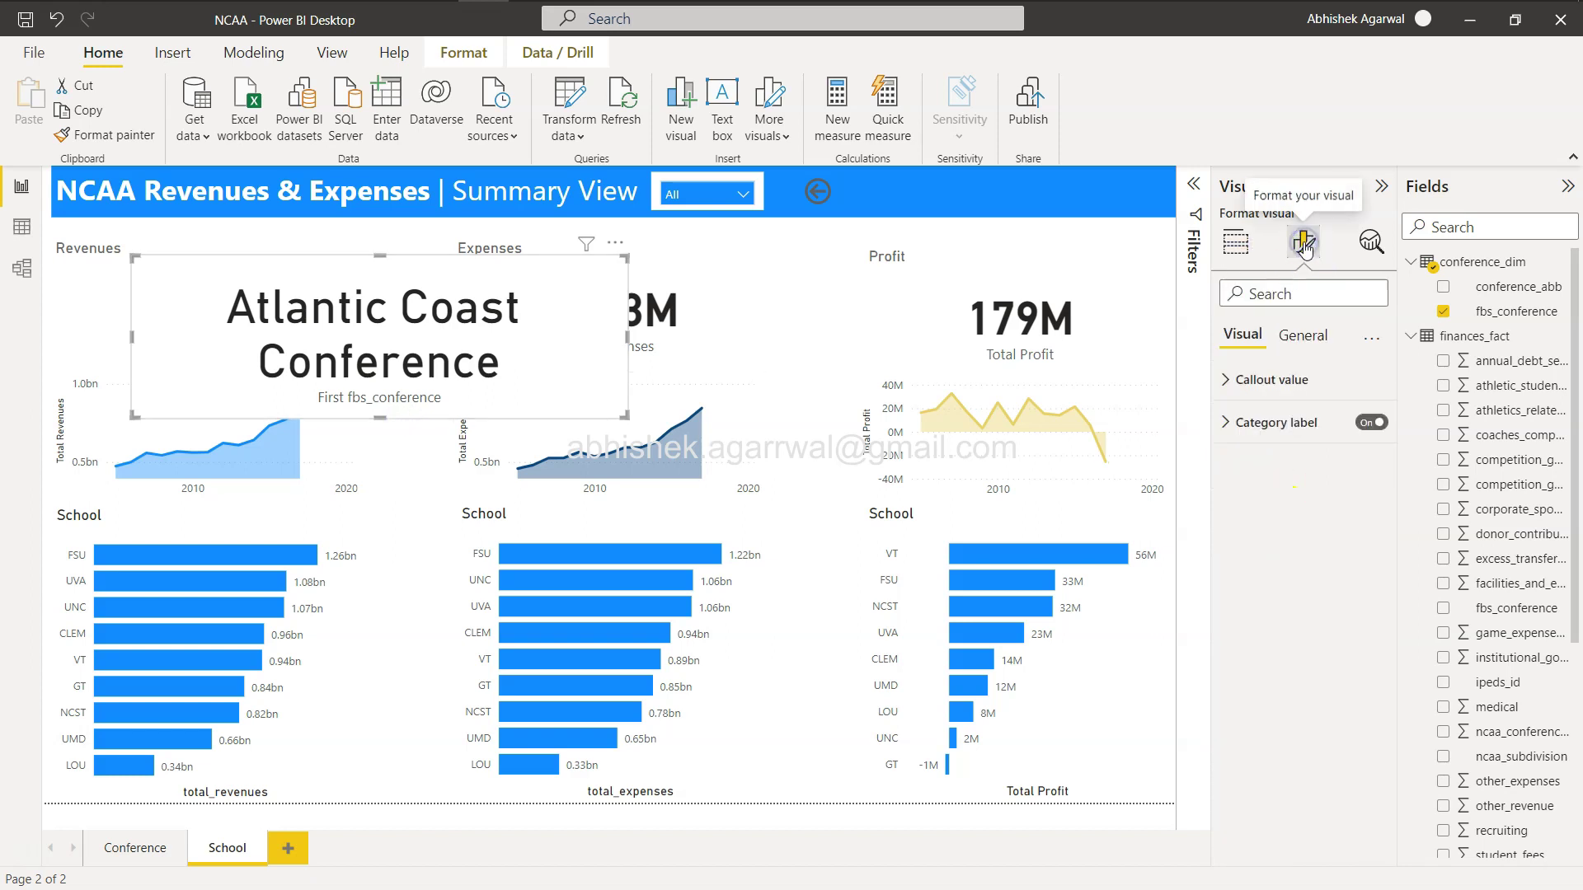
click(1231, 383)
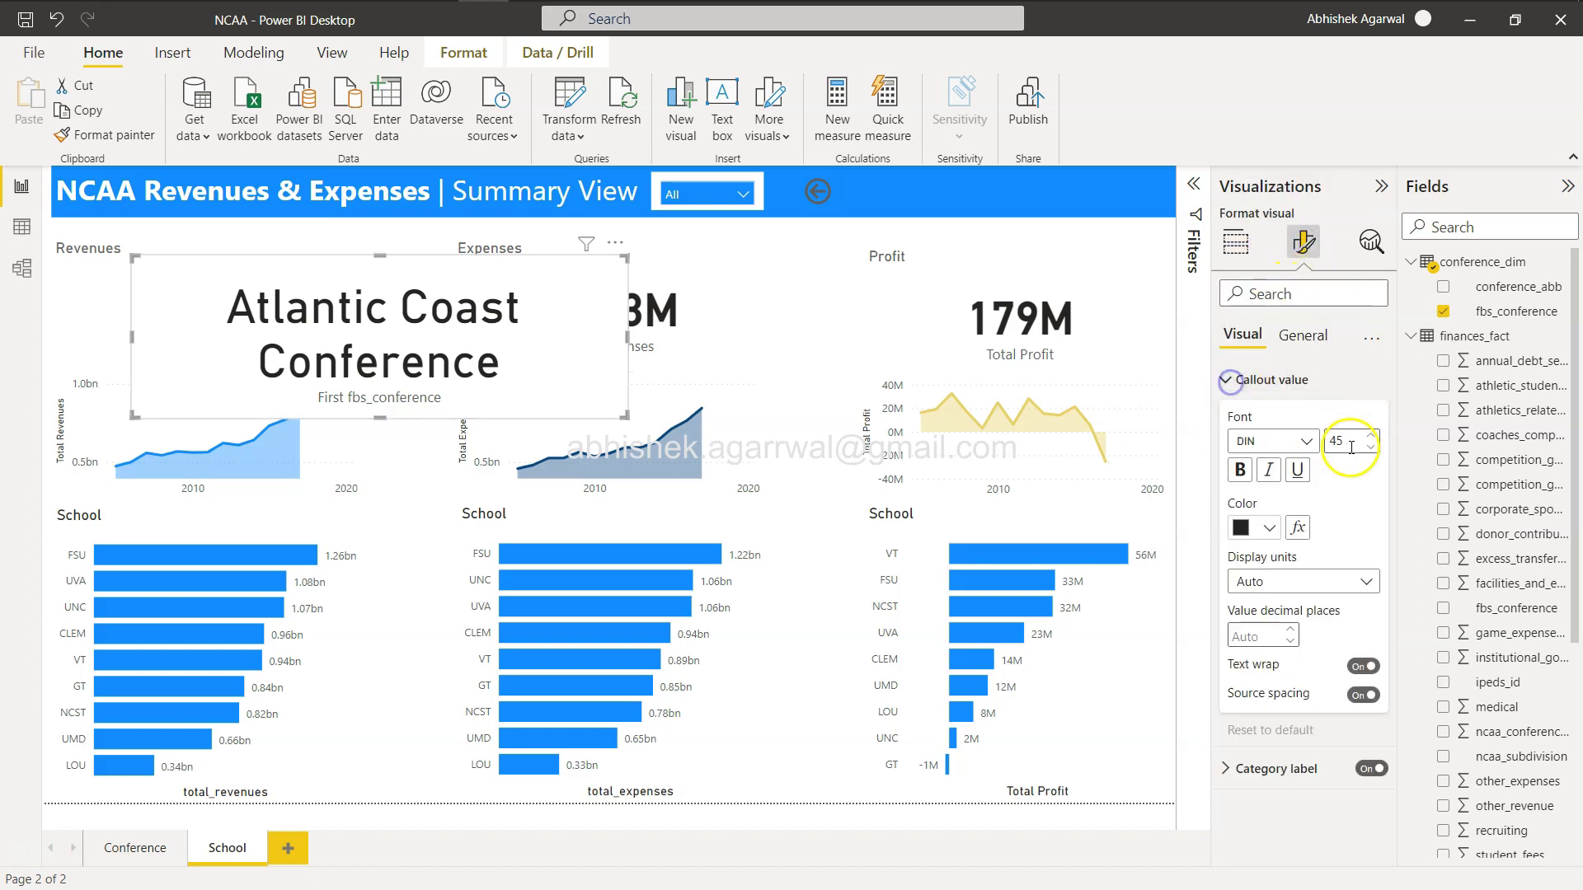
text(0)
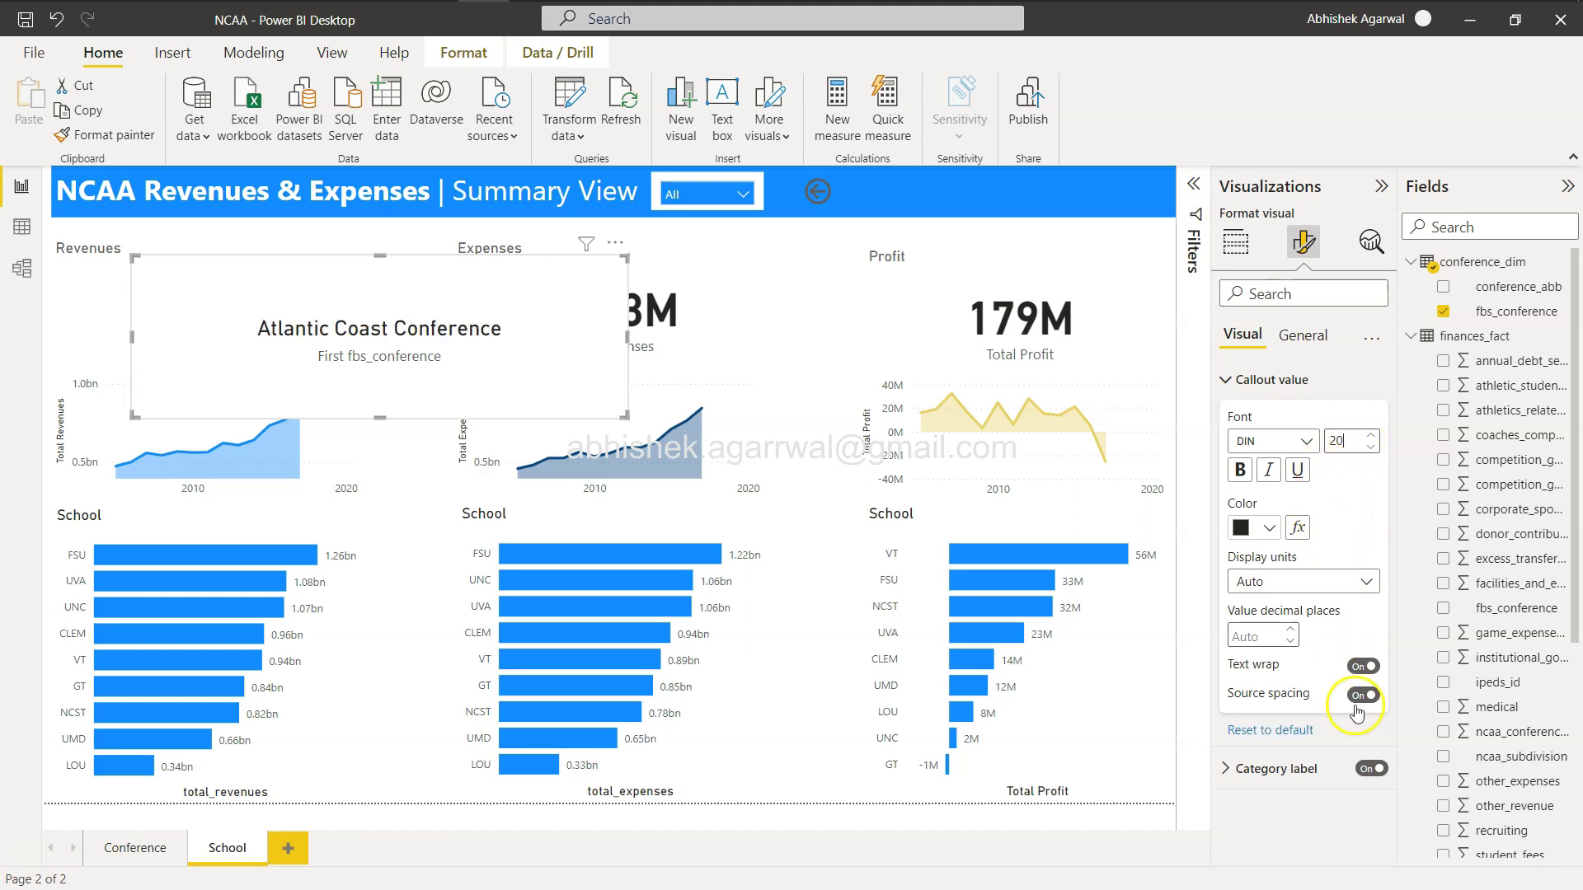
click(1366, 776)
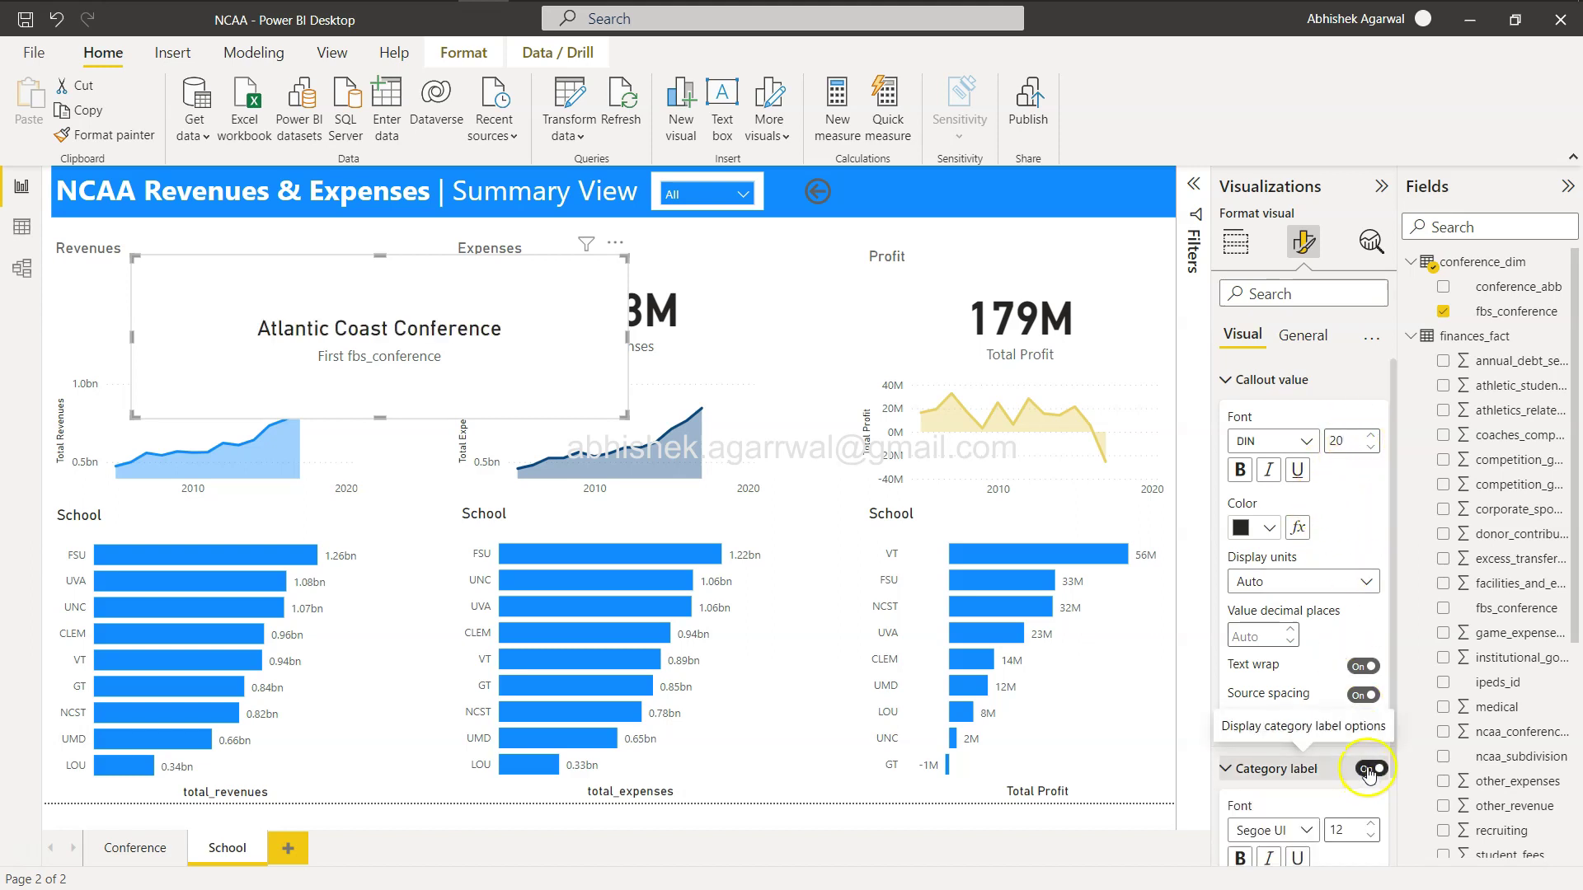
click(1368, 770)
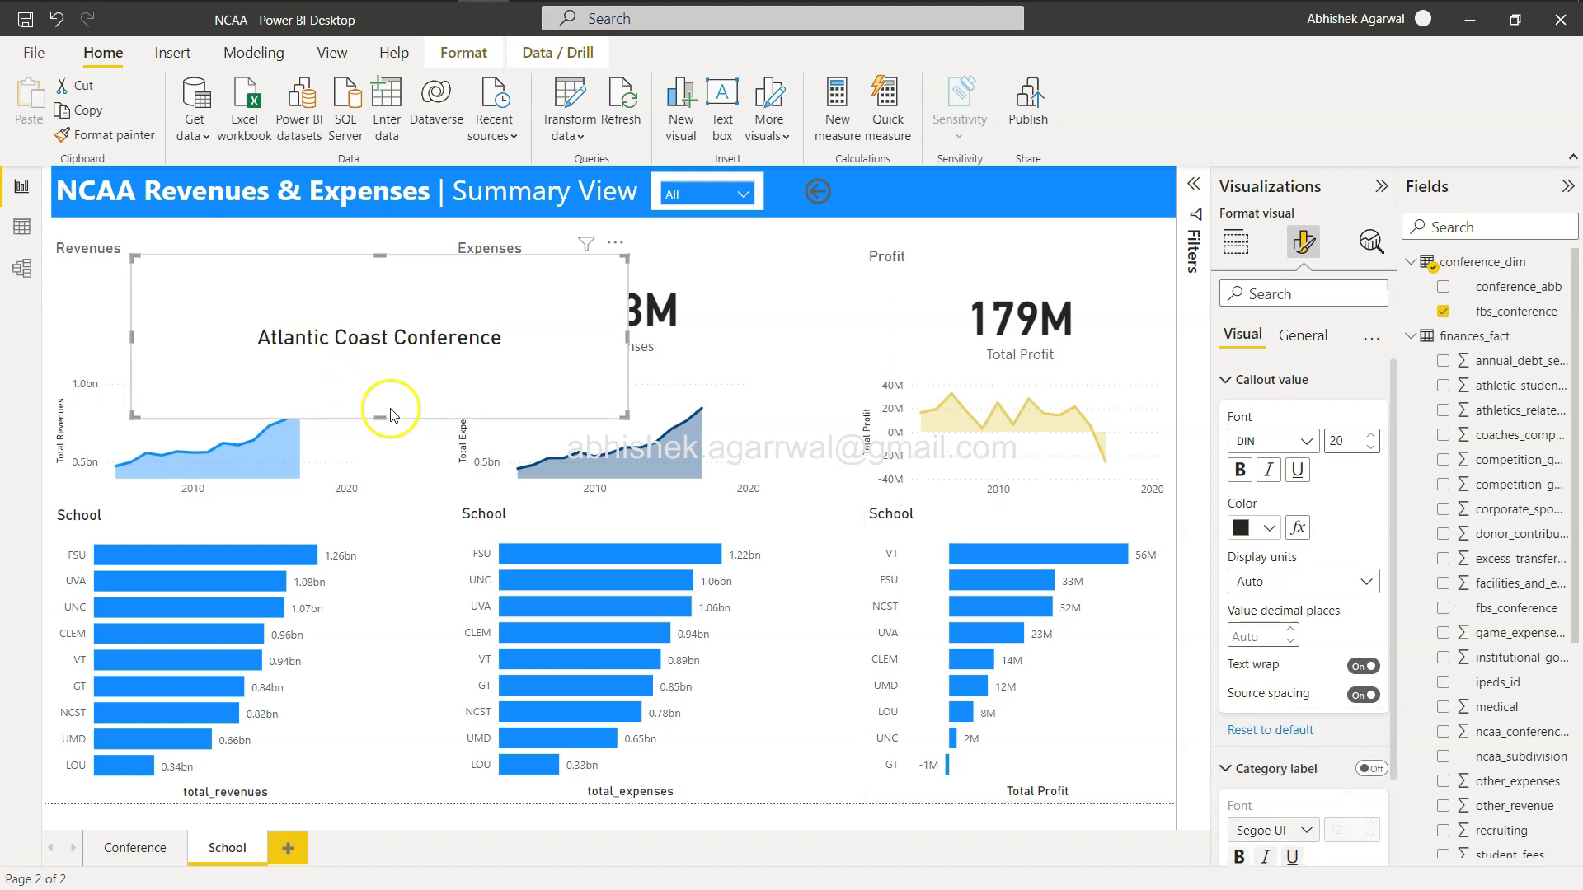
Step: Shrink the conference card to fit its text and place it in the blue header banner beside the back button
drag(381, 416, 388, 284)
click(136, 274)
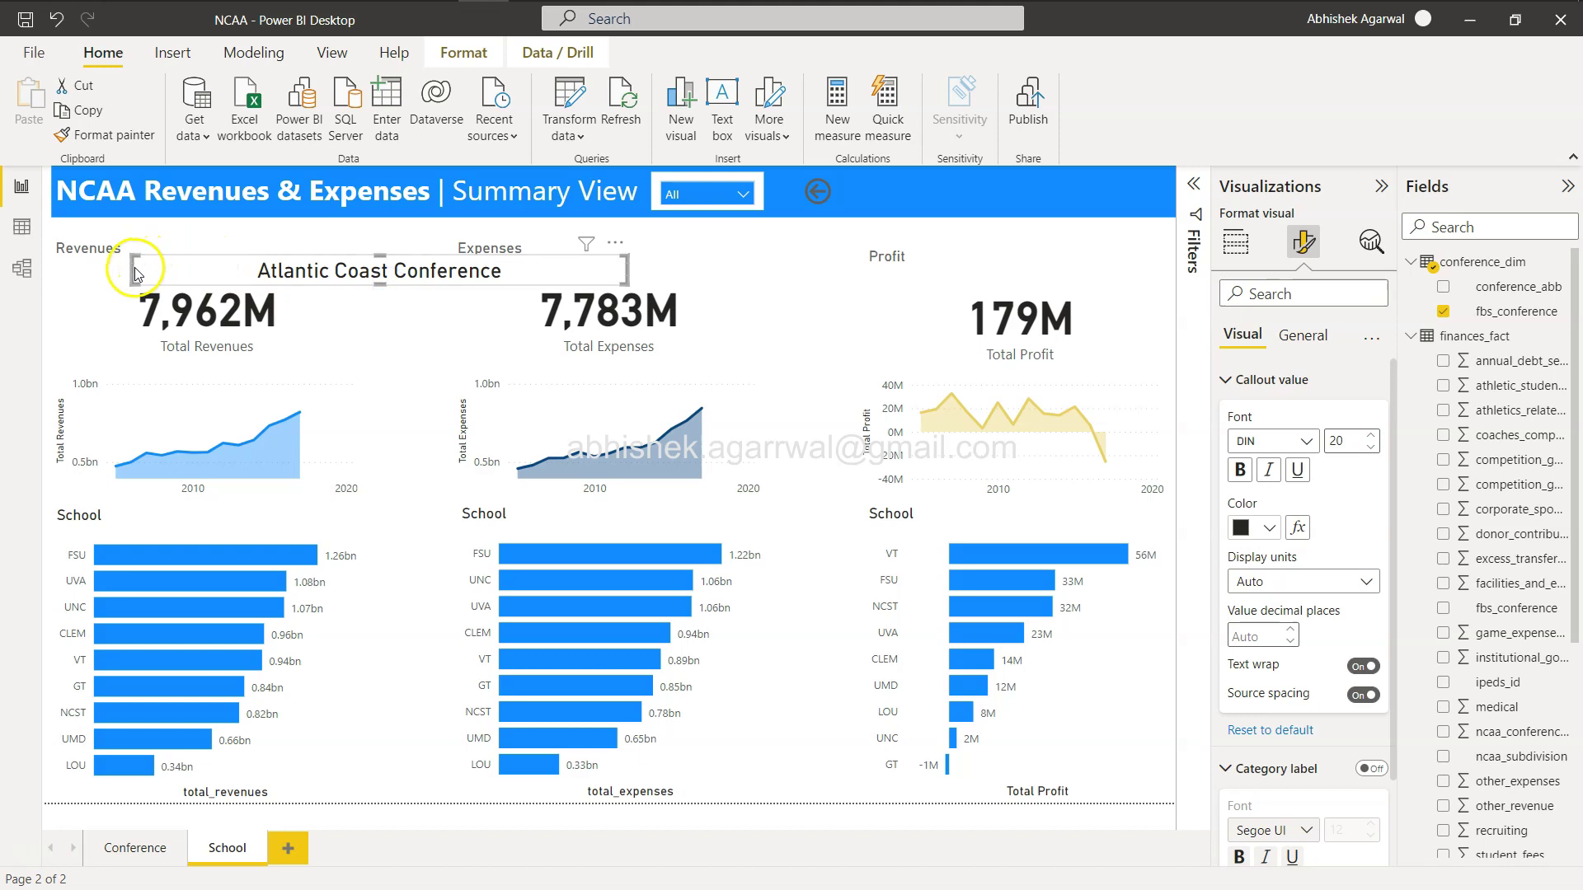
drag(131, 269, 363, 270)
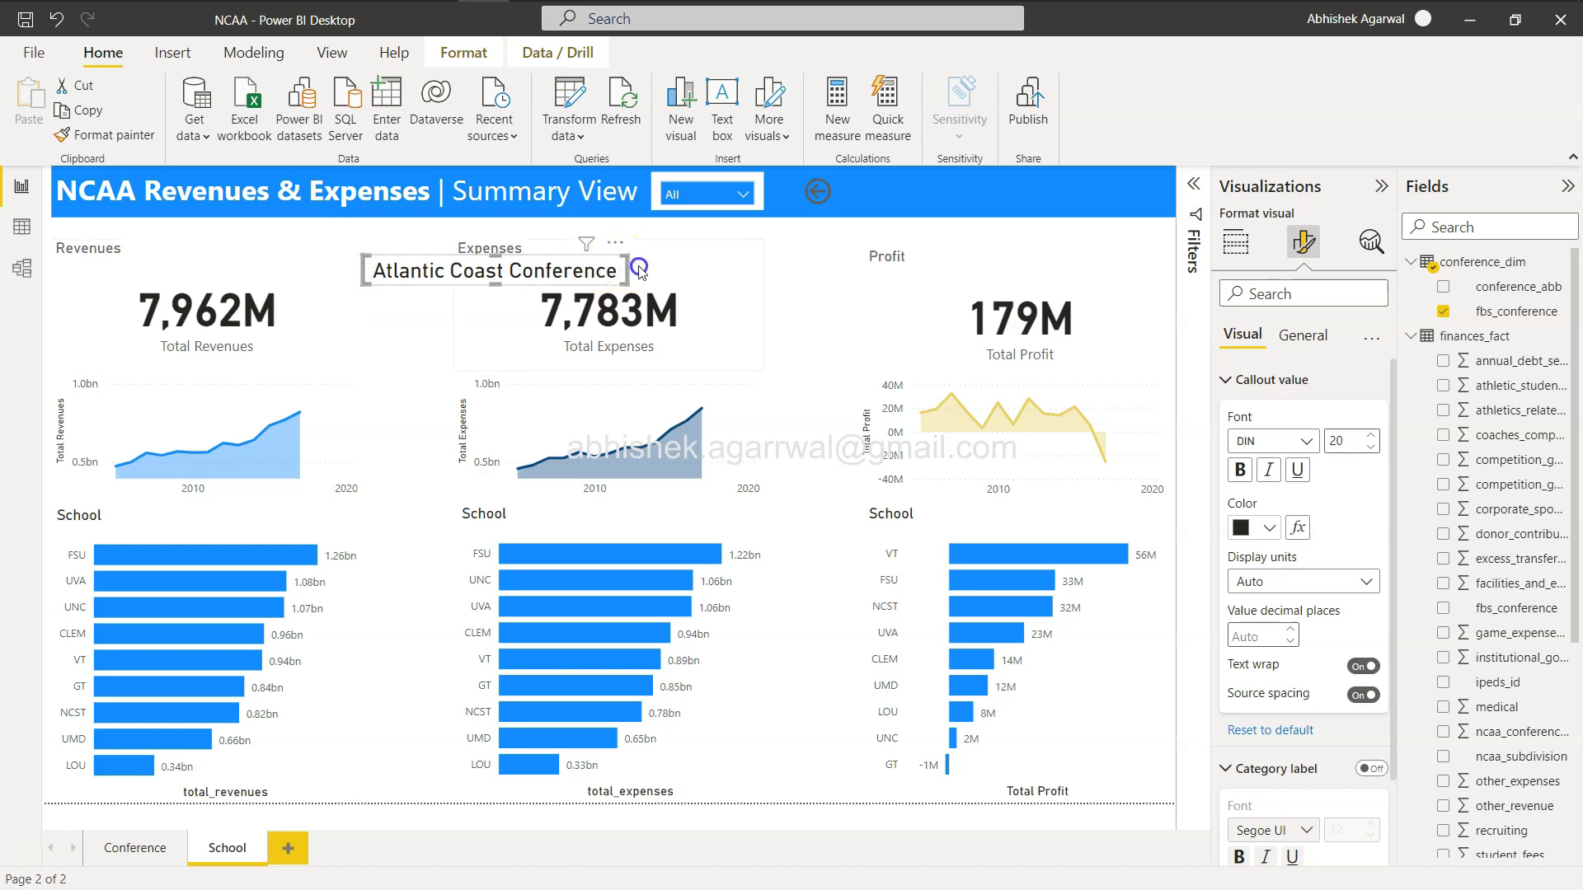
drag(641, 270, 1091, 201)
Step: Return to the Conference page with the back button and drill through from the WAC revenues bar to School
click(816, 196)
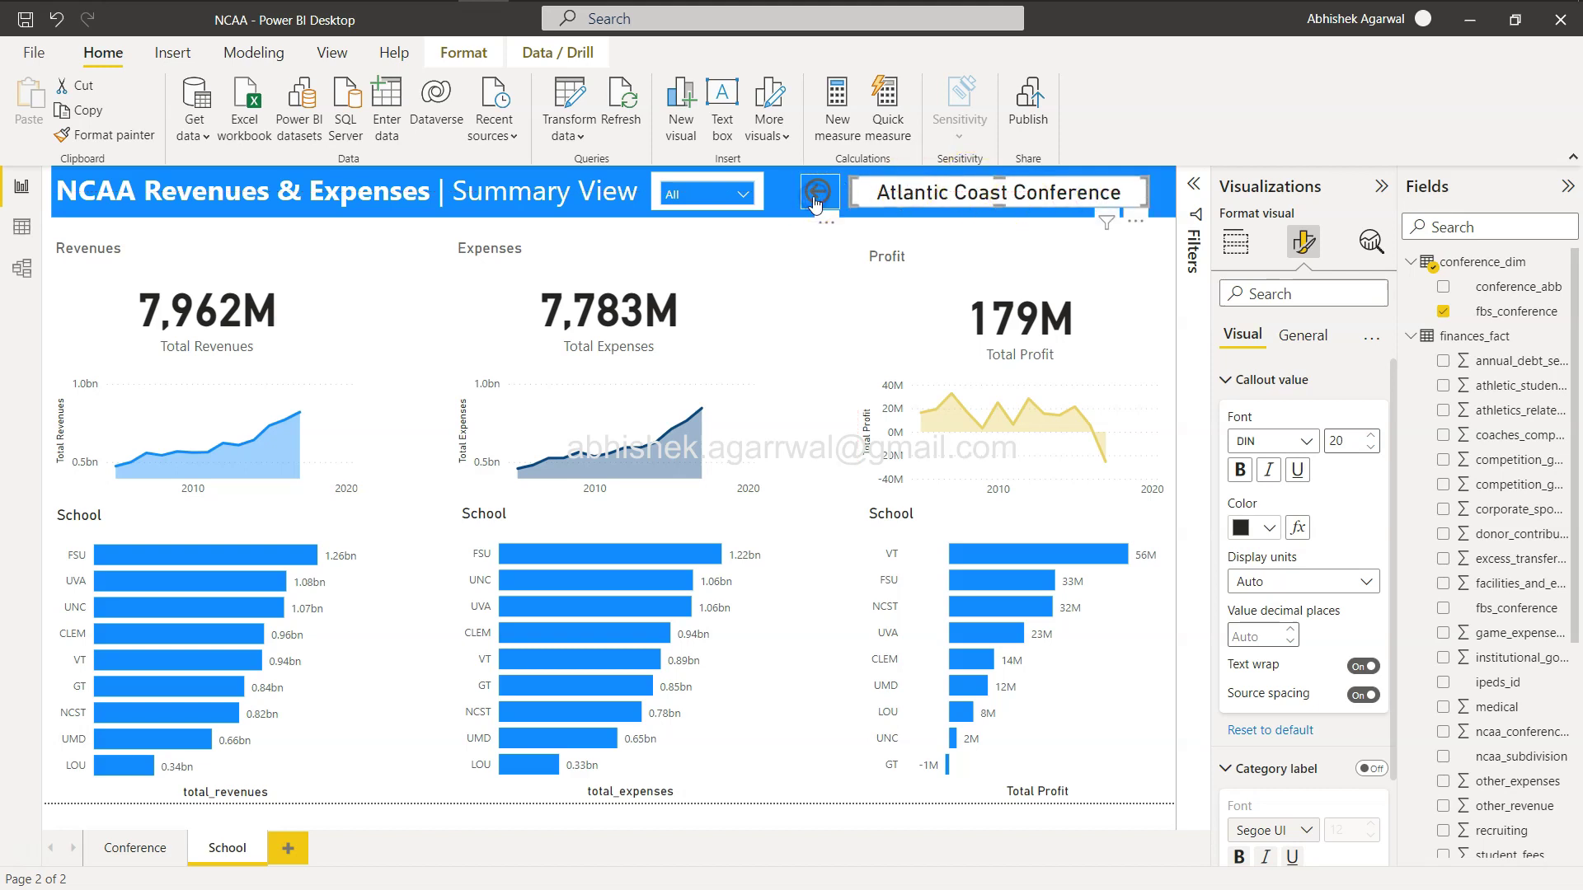
ctrl+click(813, 196)
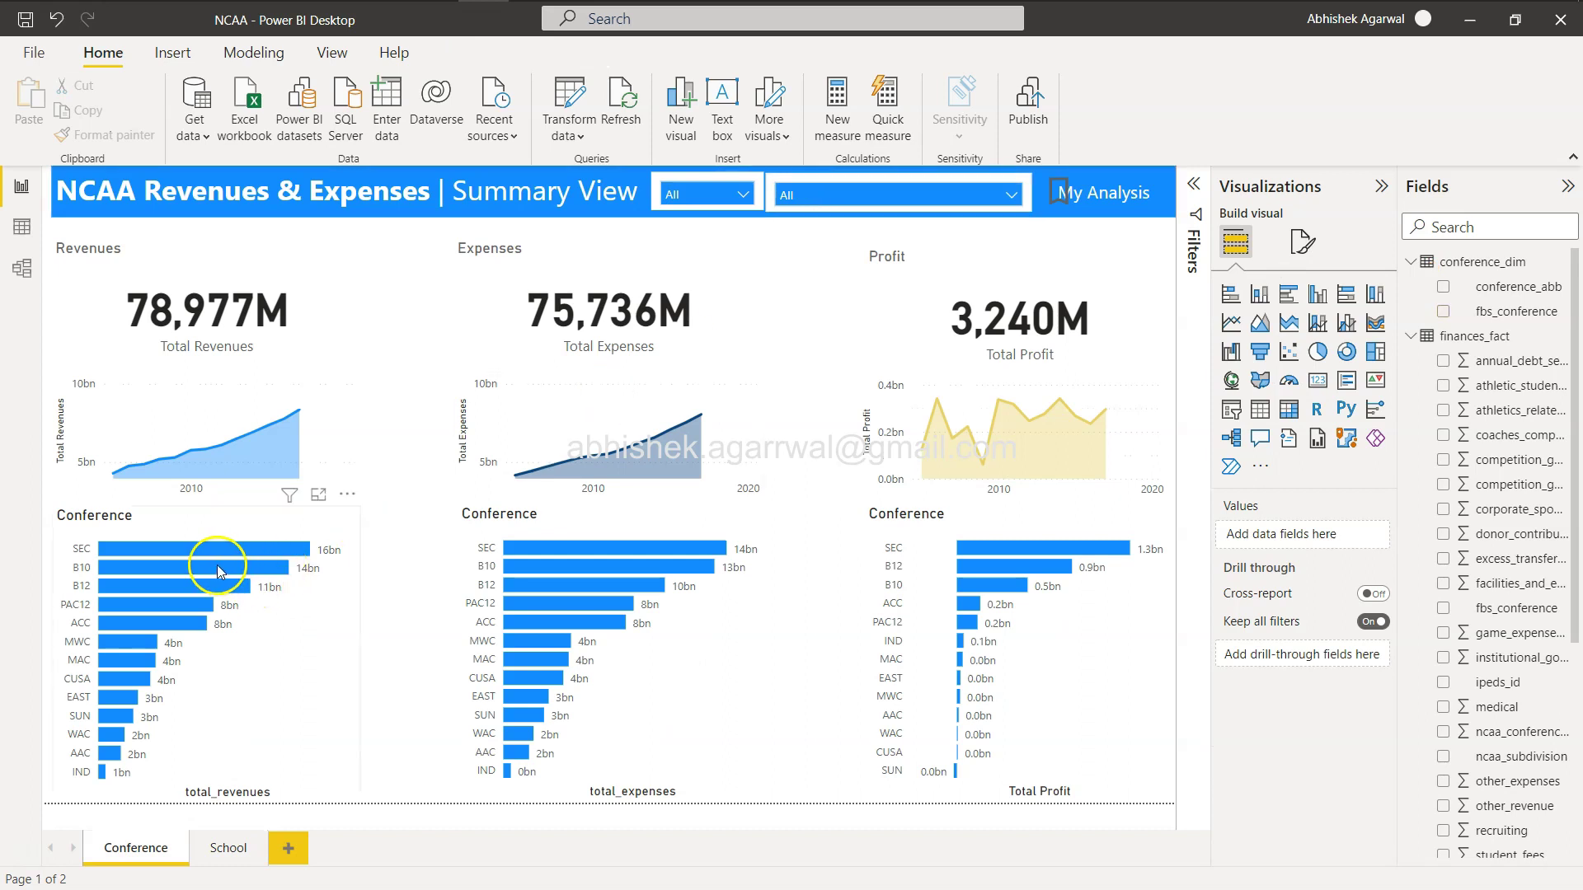
right_click(115, 736)
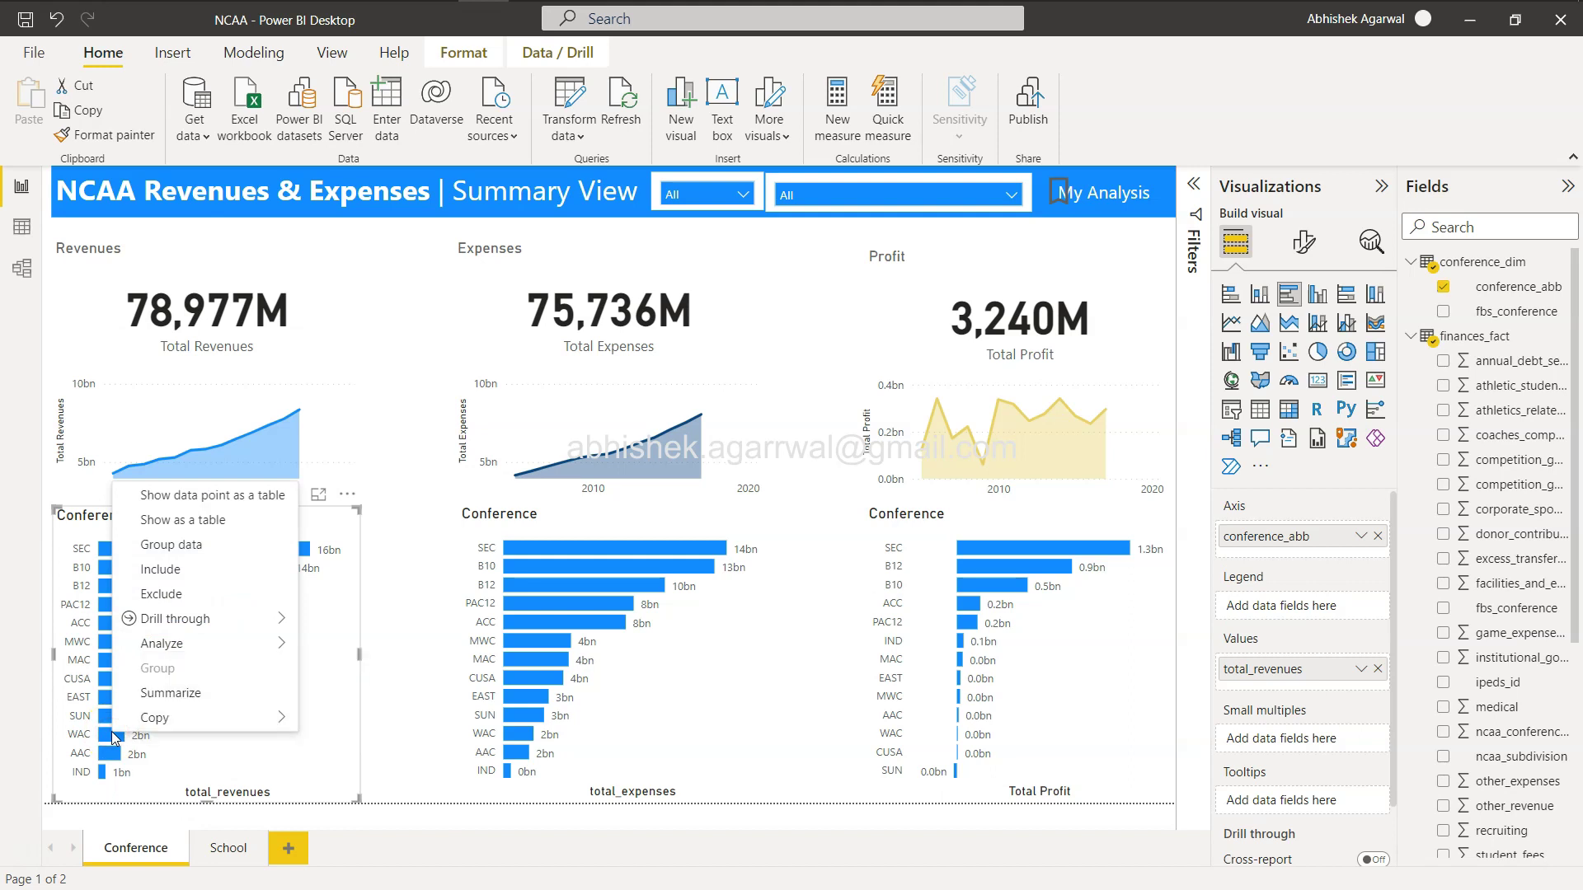
mouse_move(240, 618)
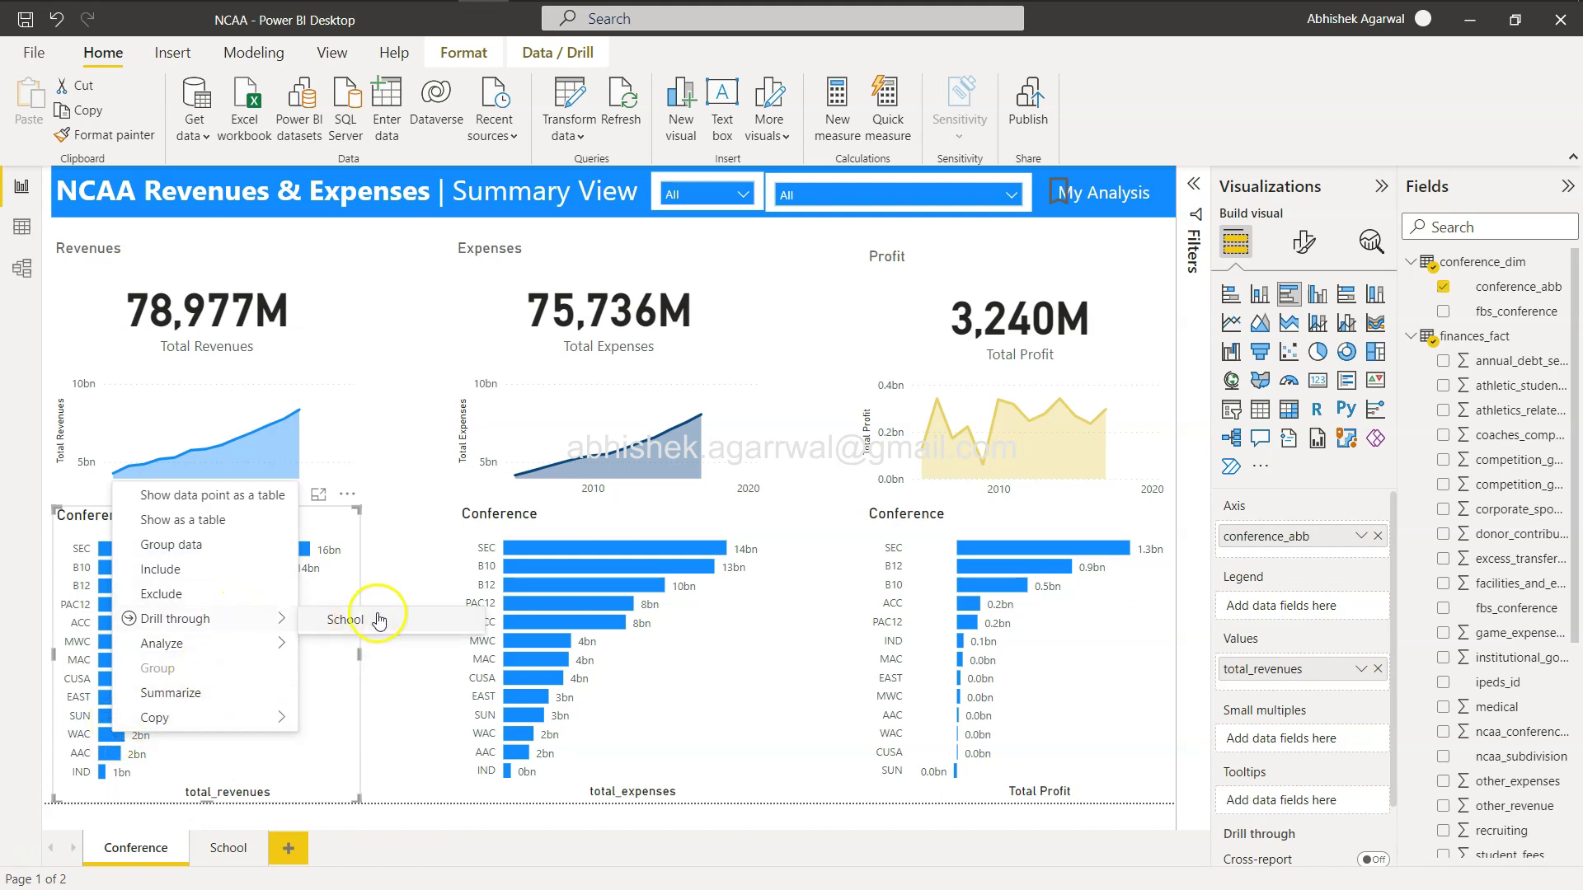
click(386, 615)
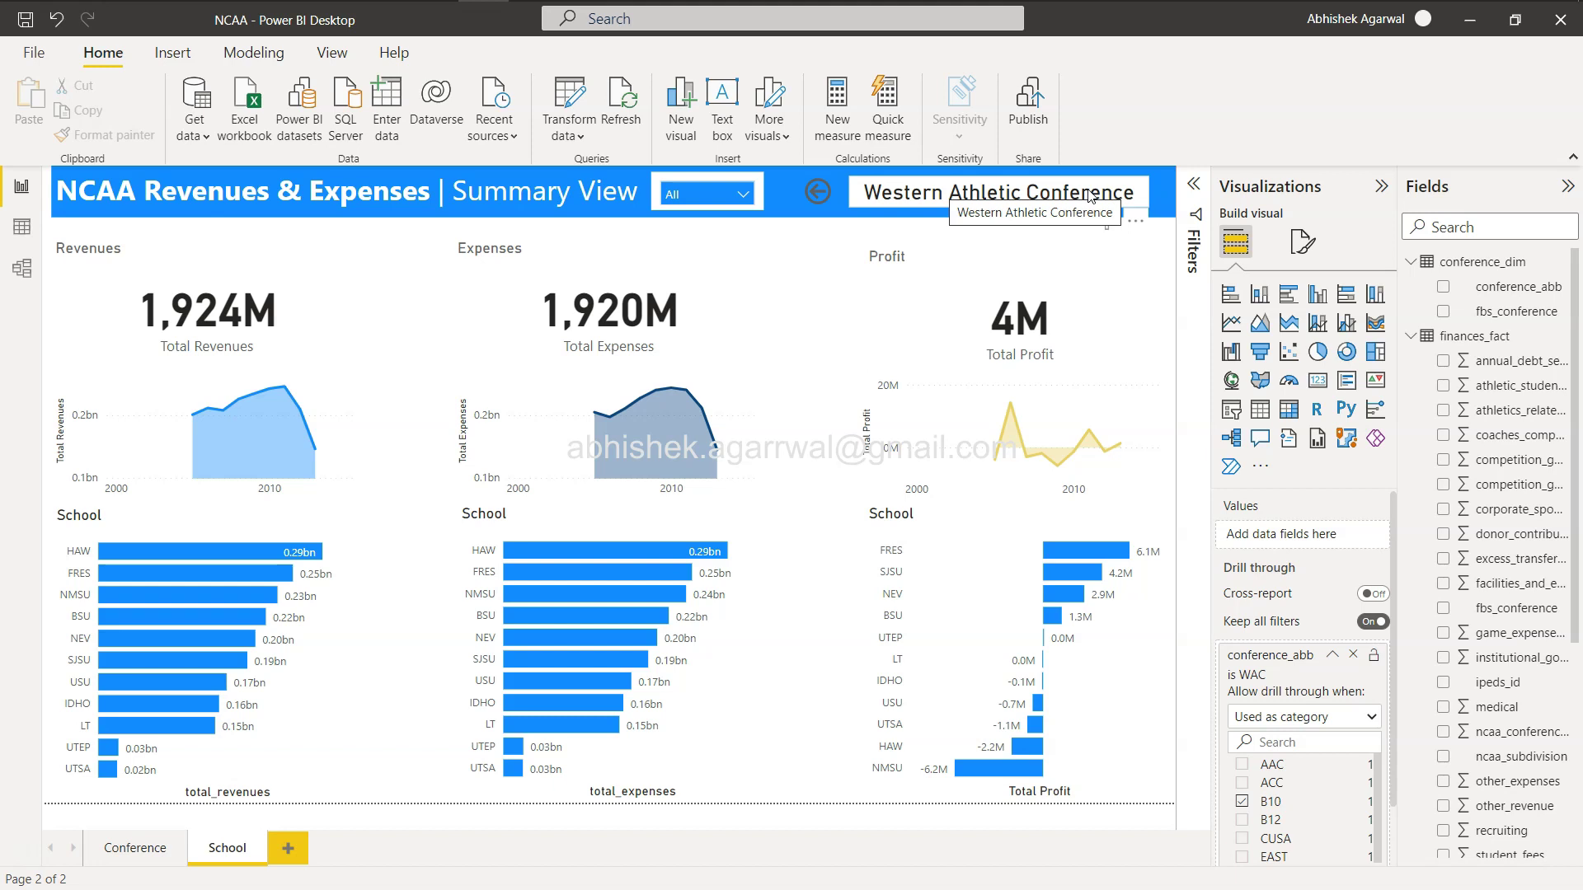
Step: Change the School page's header text from Summary View to School View
click(569, 188)
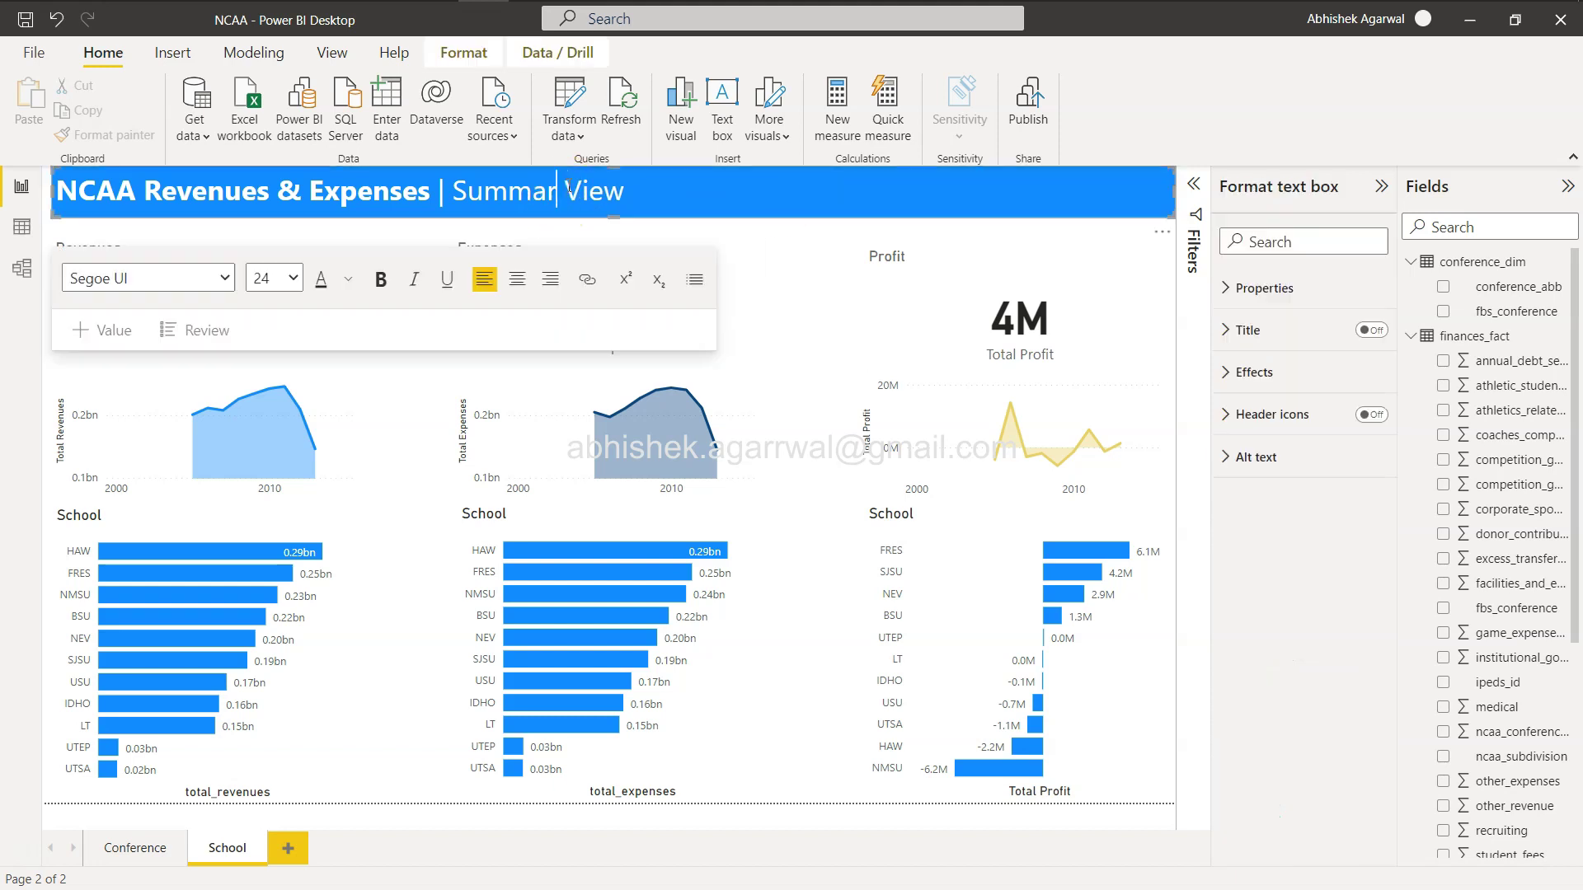
key(BackSpace)
key(BackSpace)
key(BackSpace)
key(BackSpace)
key(BackSpace)
key(BackSpace)
text(sc)
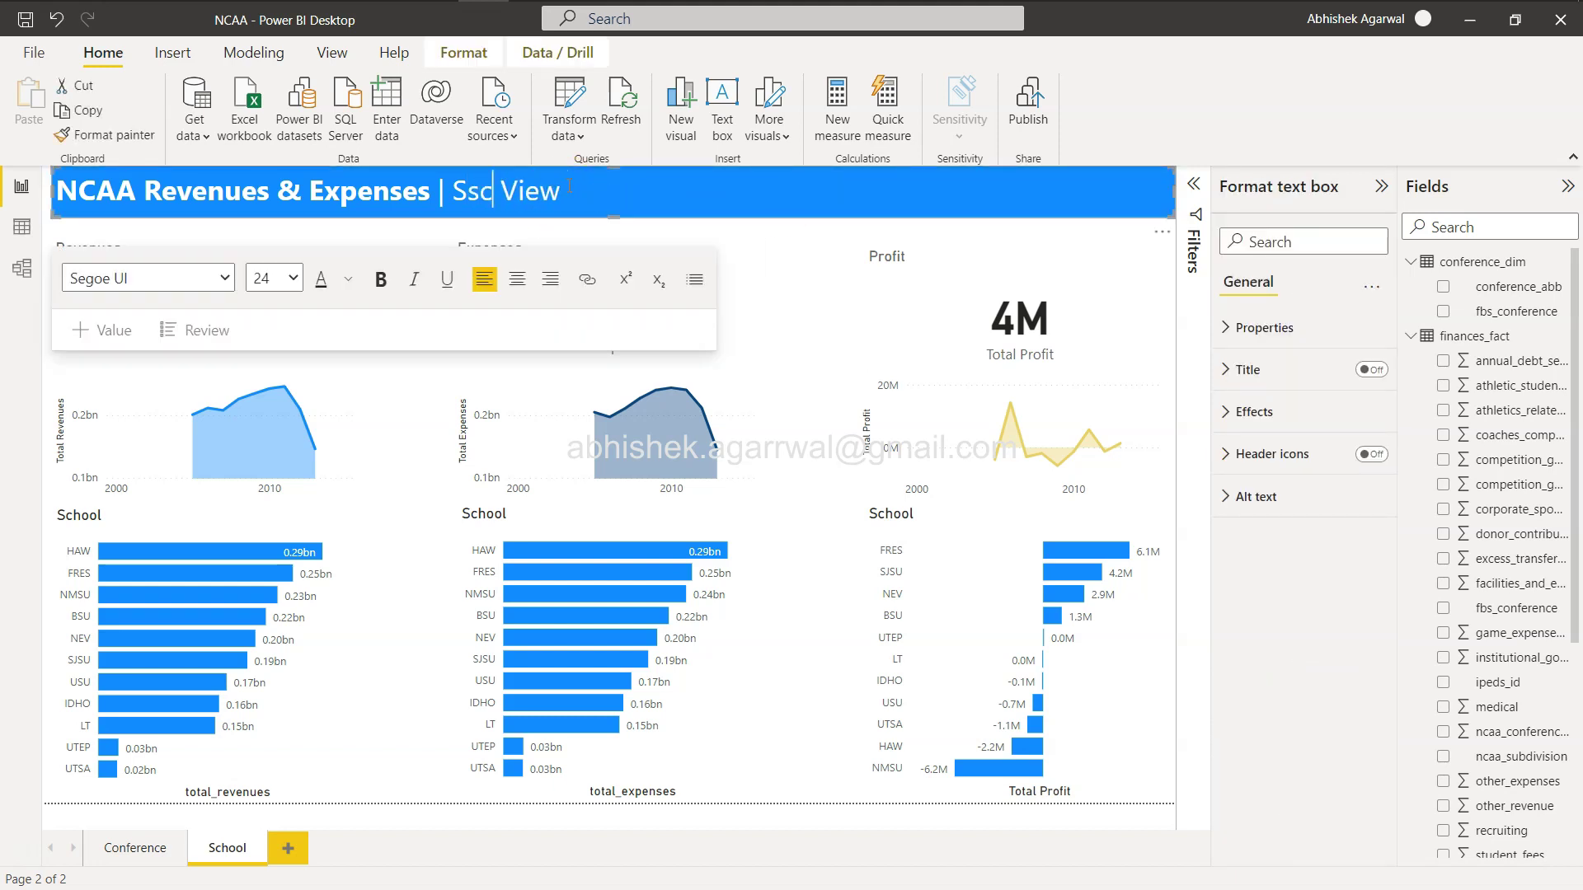
text(chool)
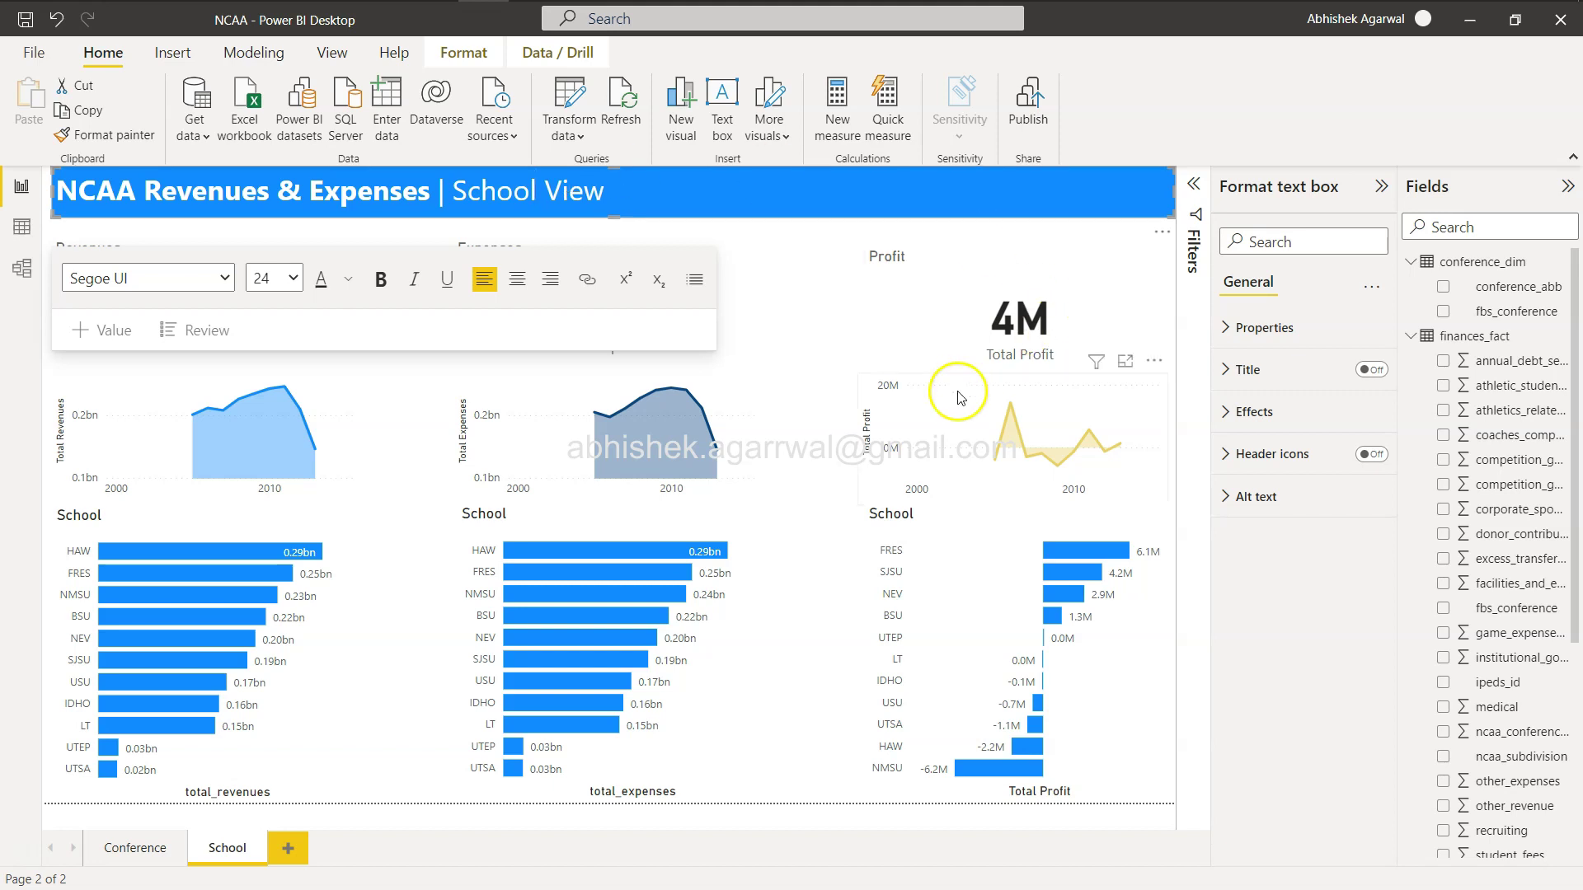
click(825, 432)
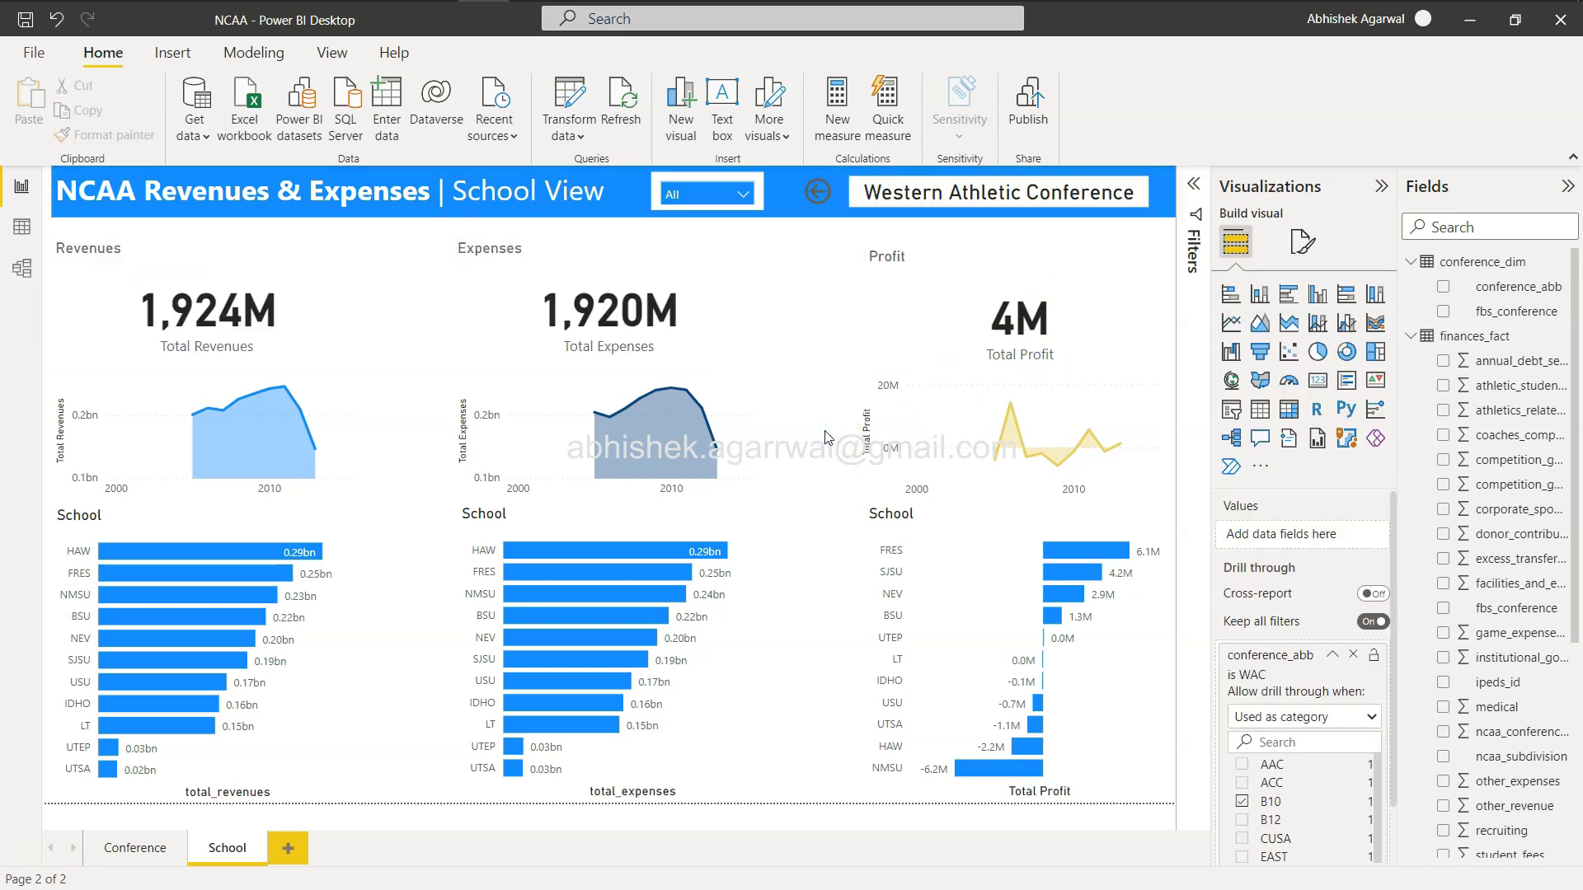
Step: Review the challenge page's requirement about unsynced year slicers in the browser and return to Power BI Desktop
key(alt+Tab)
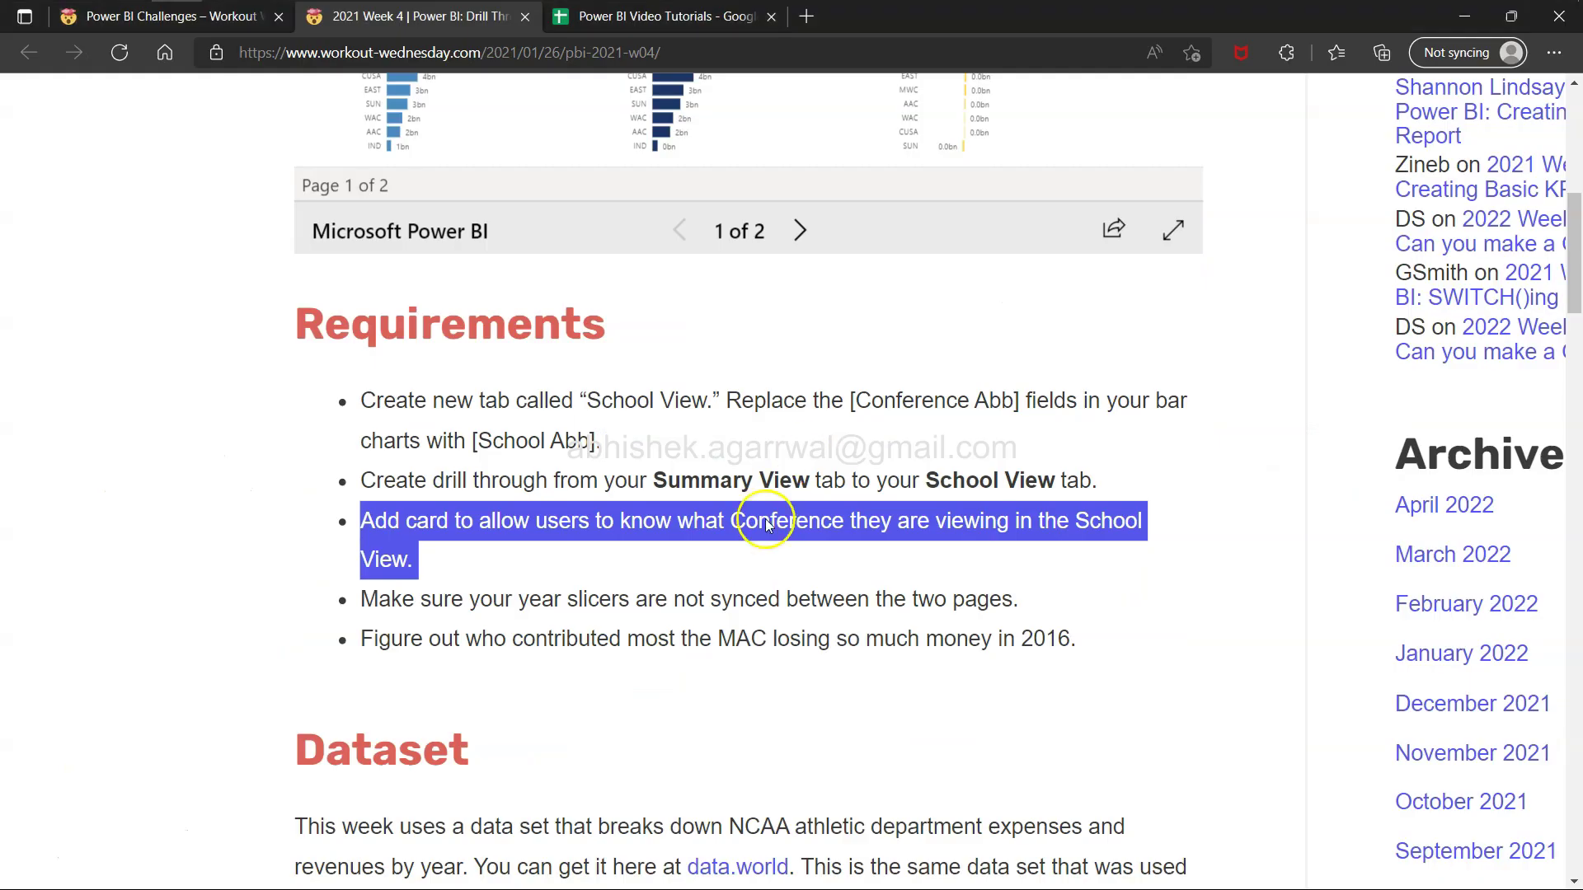
click(608, 664)
drag(420, 599, 984, 604)
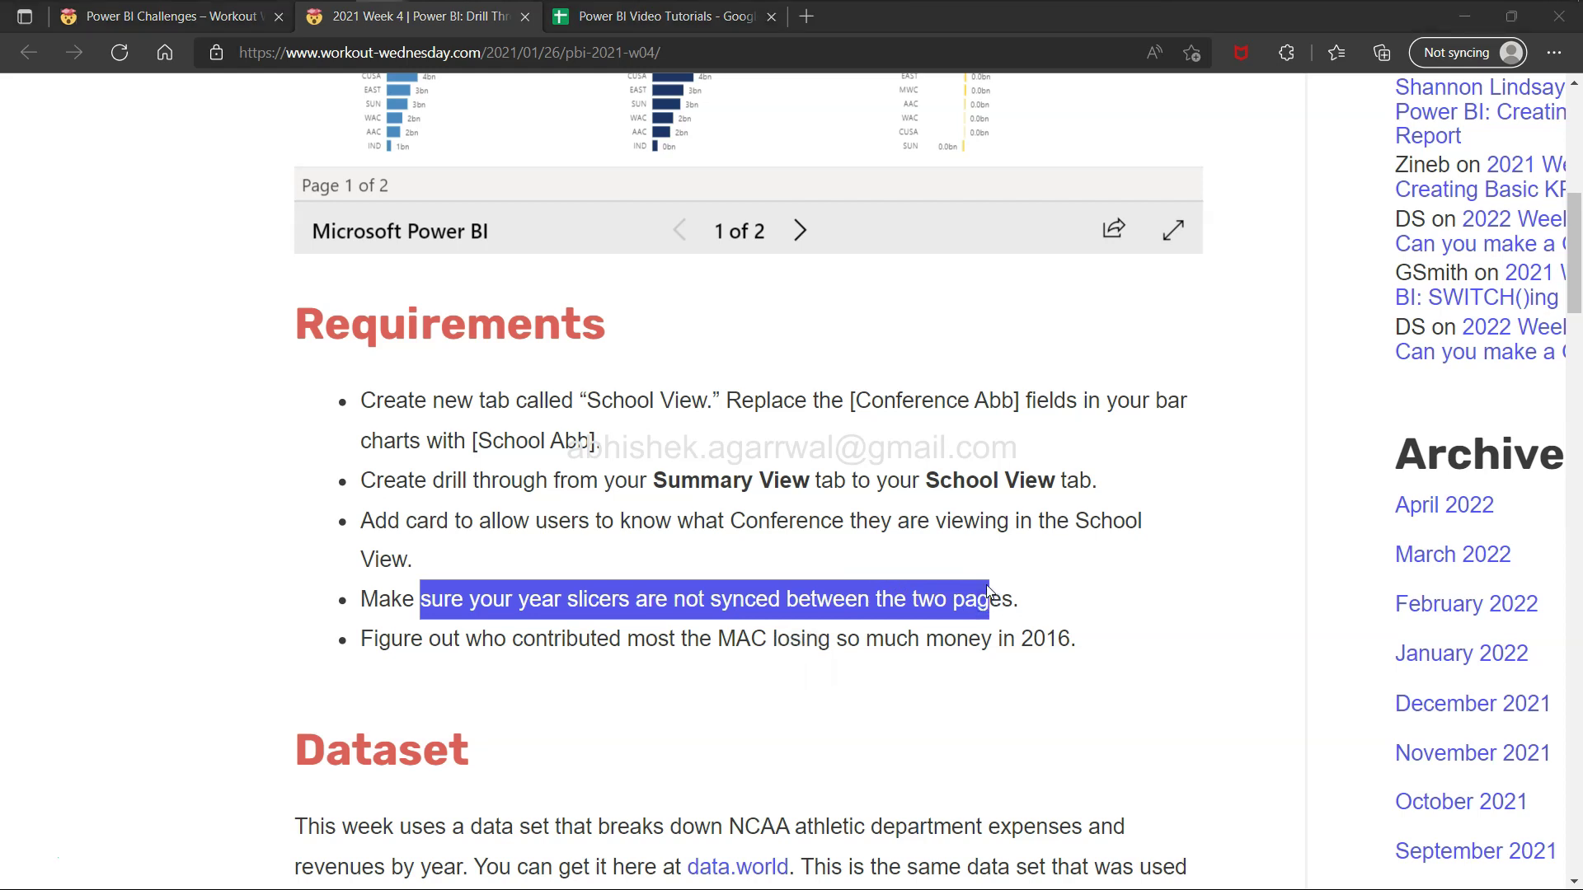
key(alt+Tab)
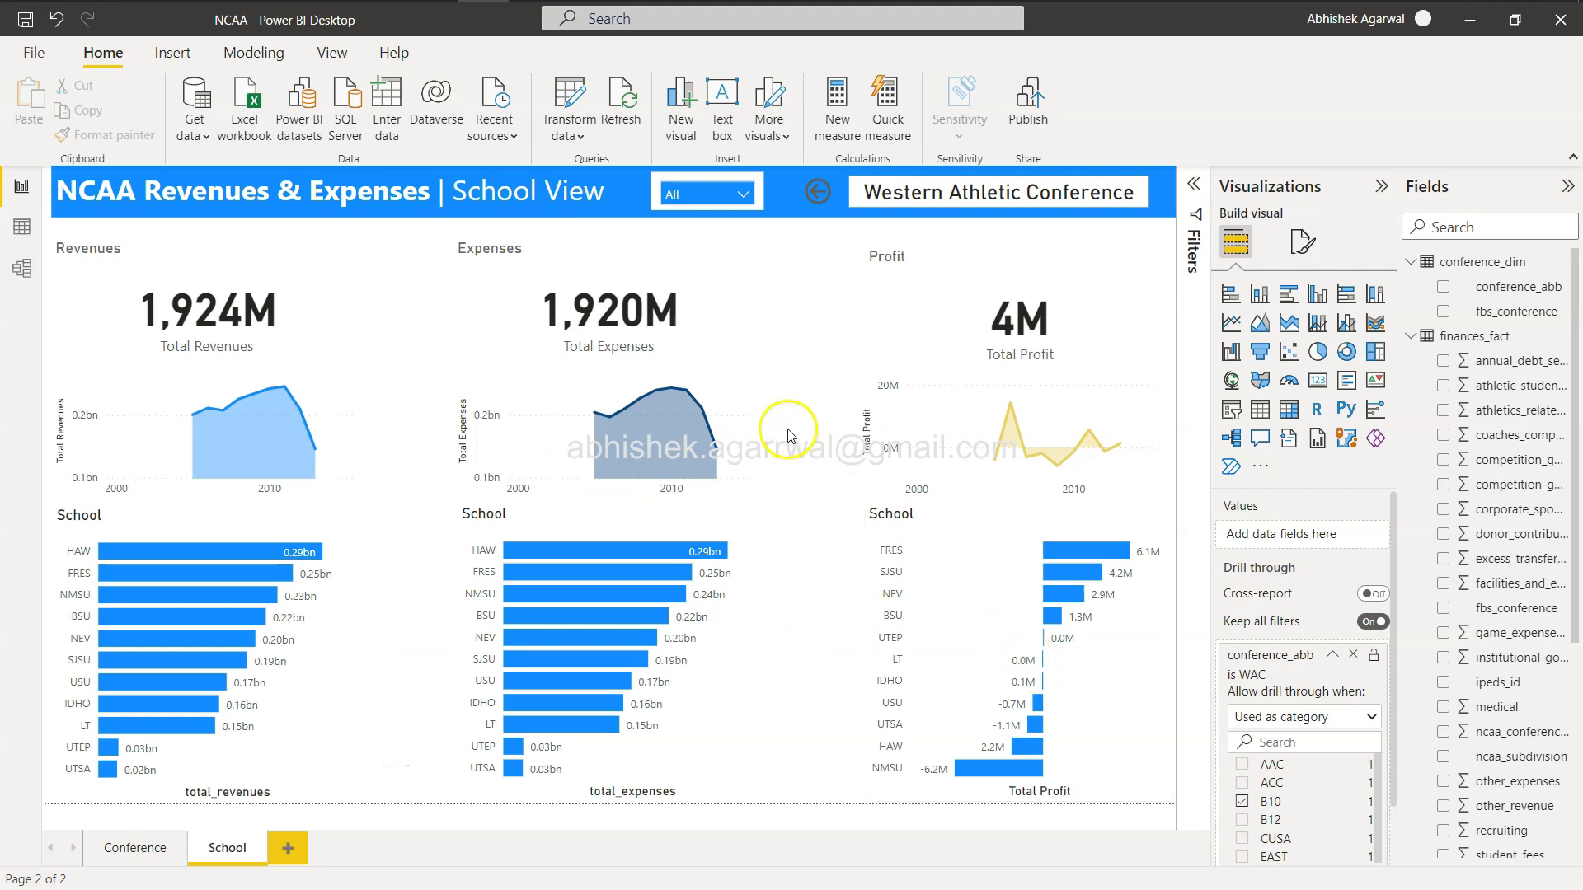
Step: Filter the School page's year slicer to 2007 and return to the Conference page with the report's back button
click(744, 200)
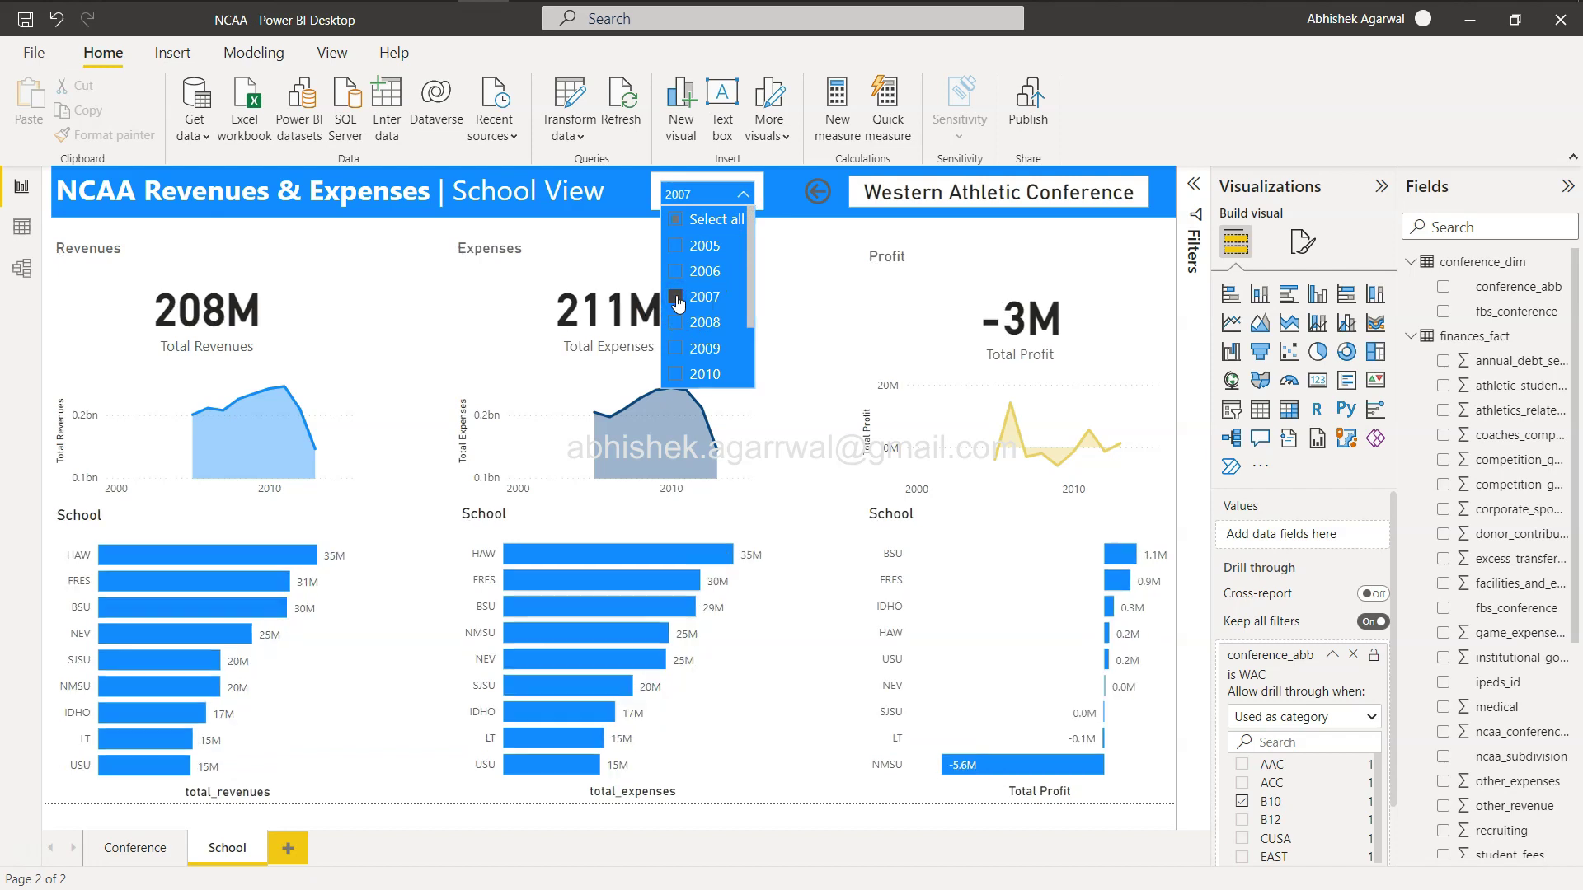
click(820, 193)
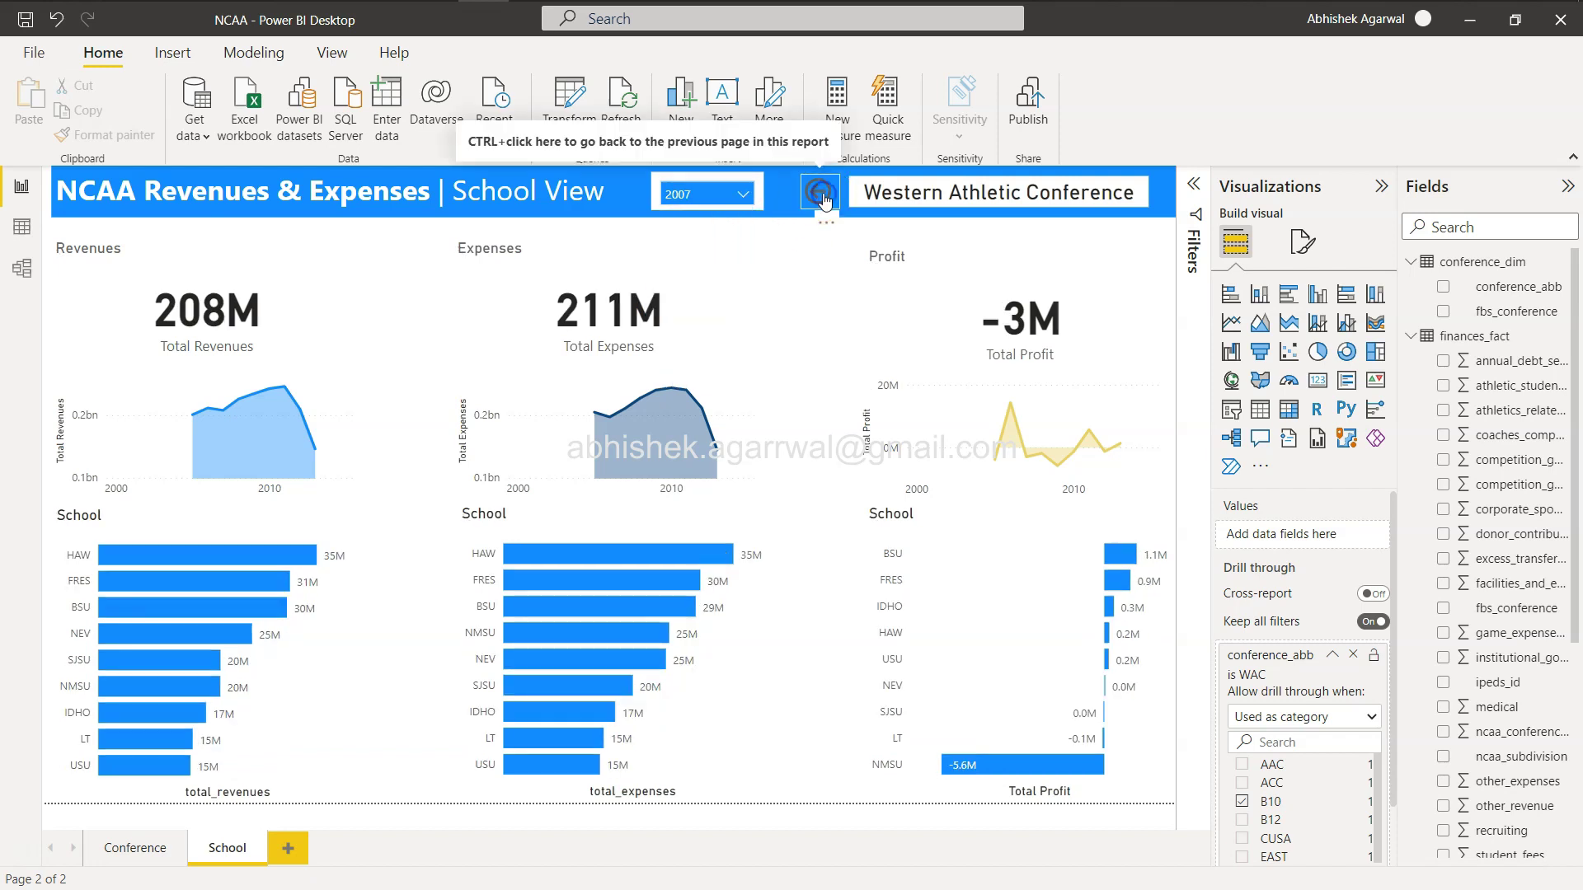
ctrl+click(820, 193)
Step: Filter the Conference page's year slicer to 2010 and compare it with the School page's year slicer
click(707, 206)
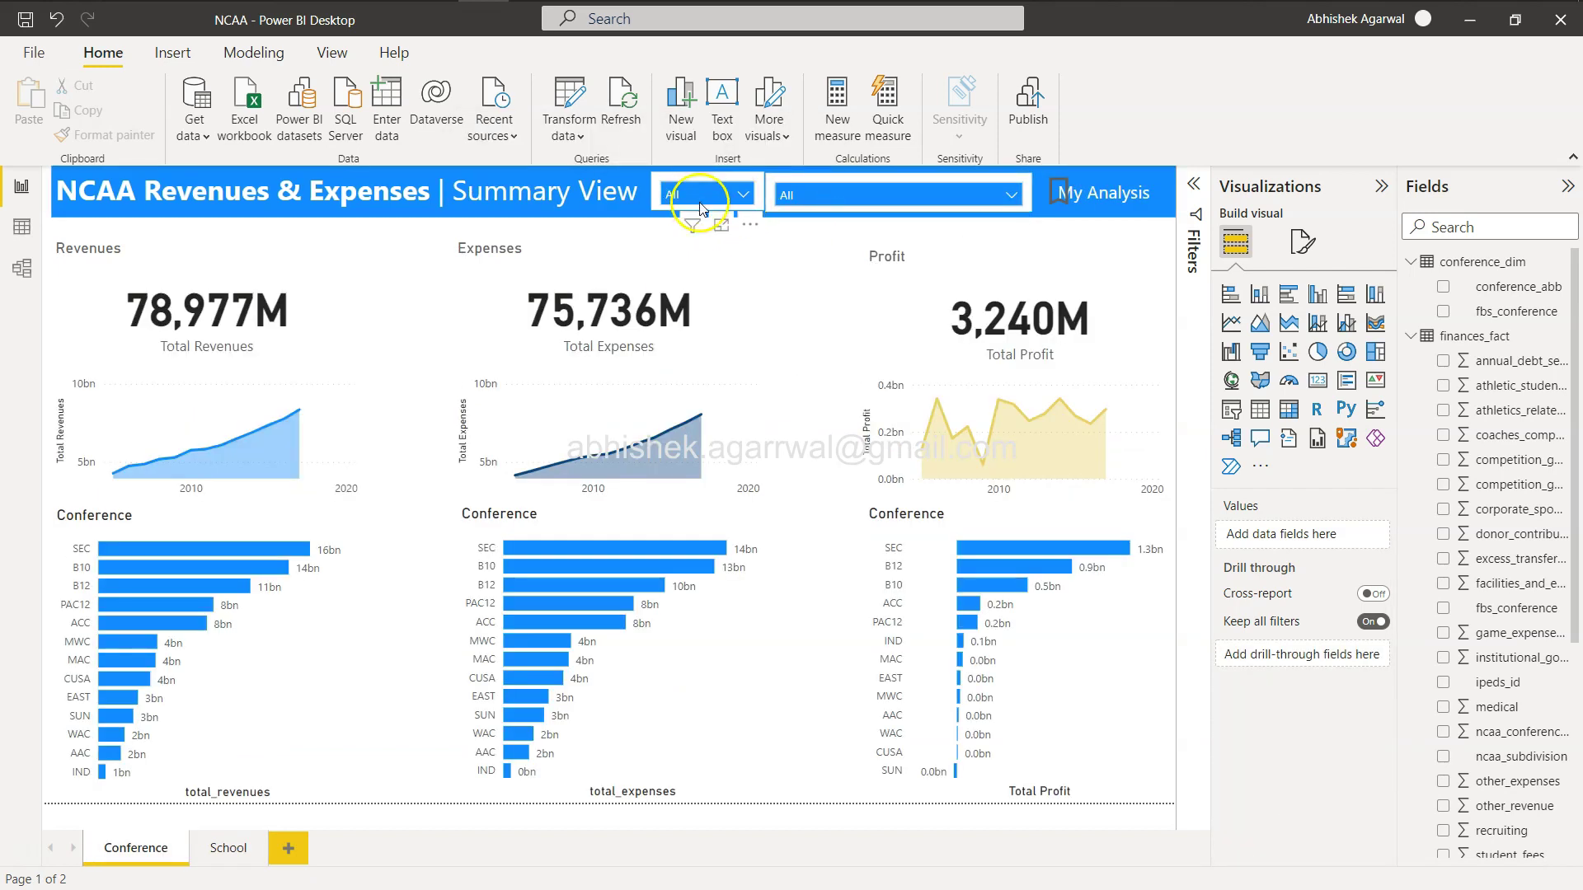
click(715, 206)
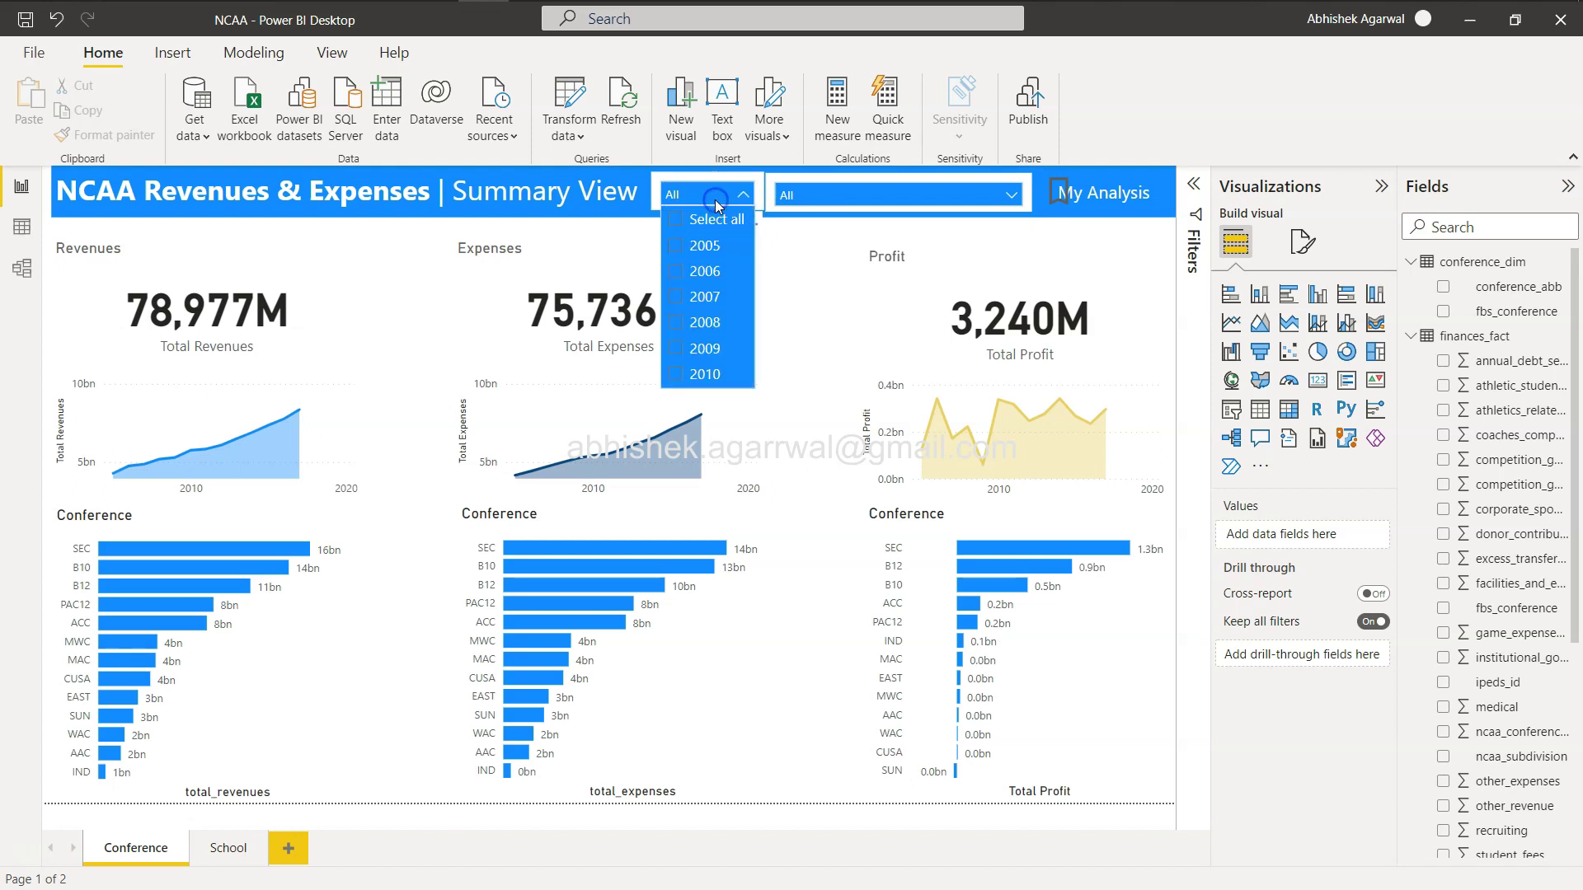
click(676, 374)
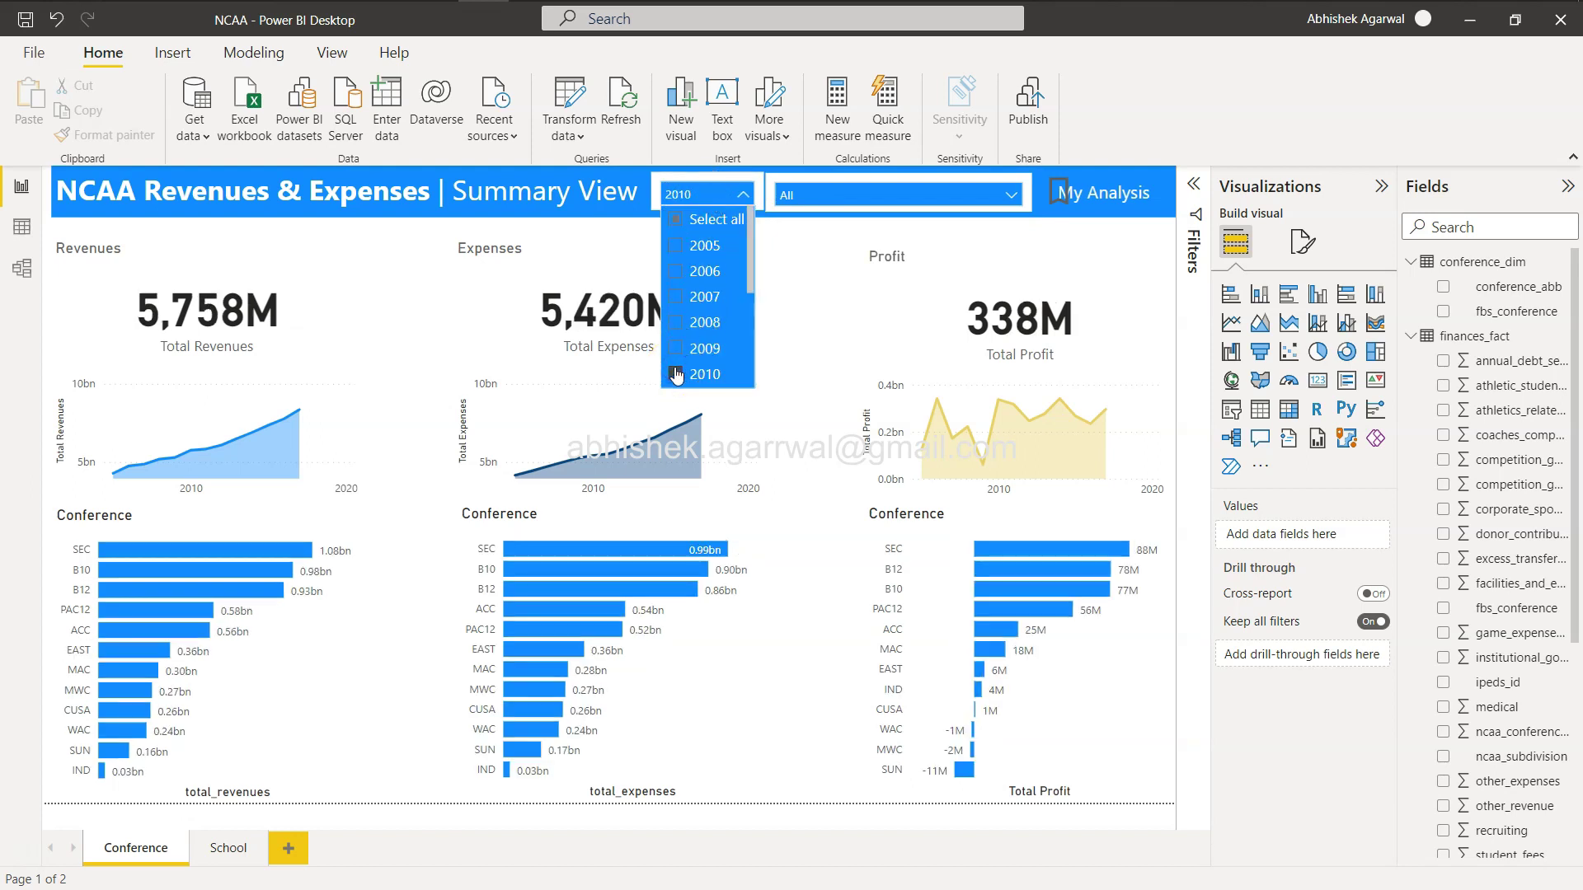
click(745, 195)
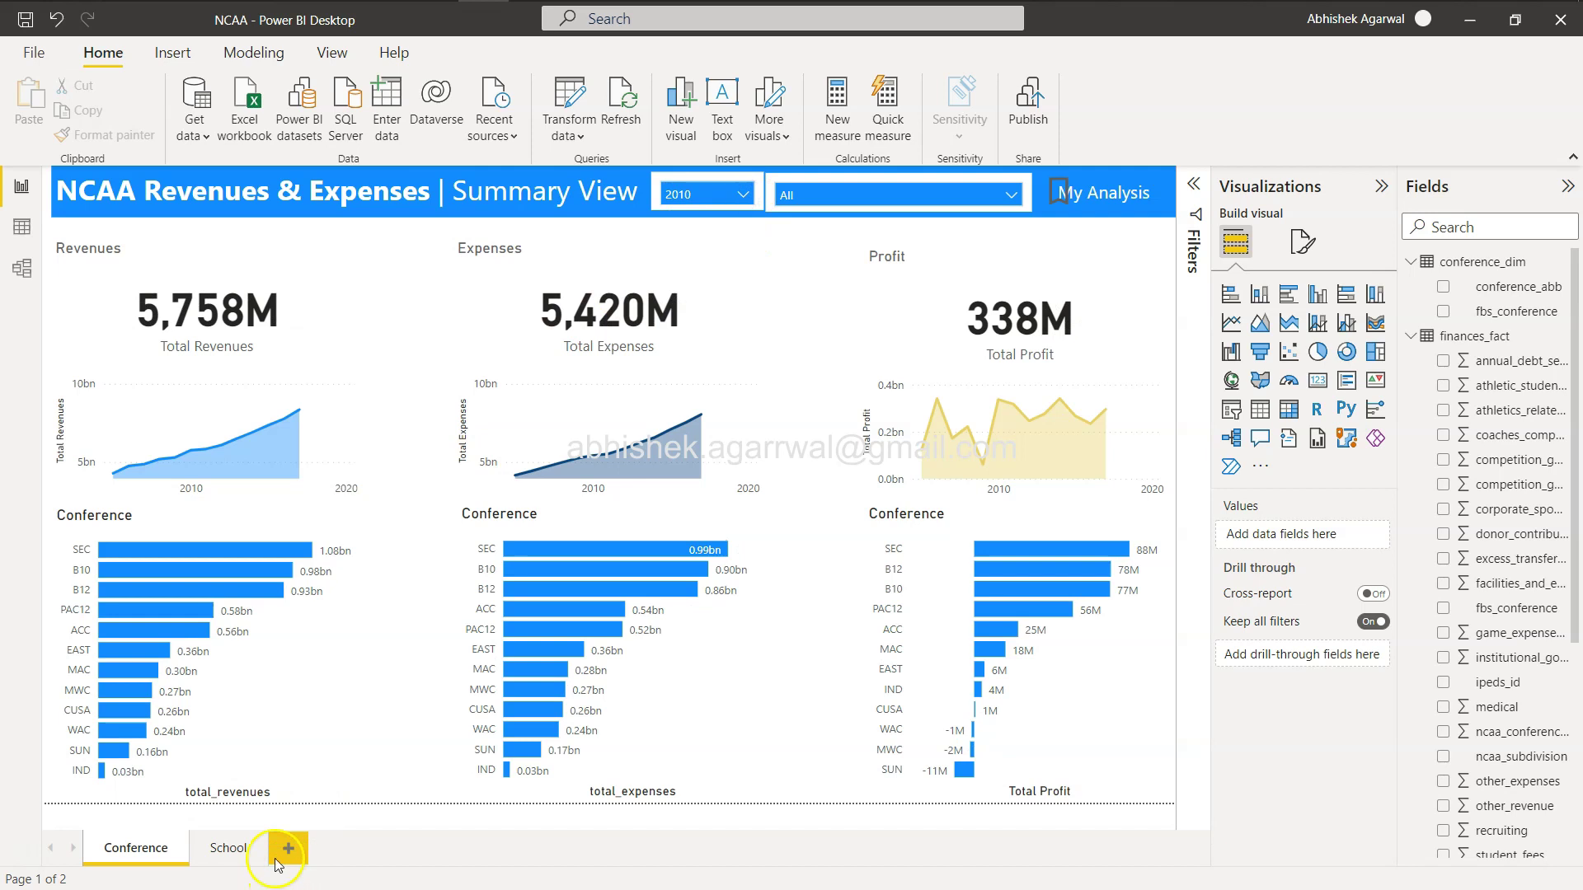
click(228, 849)
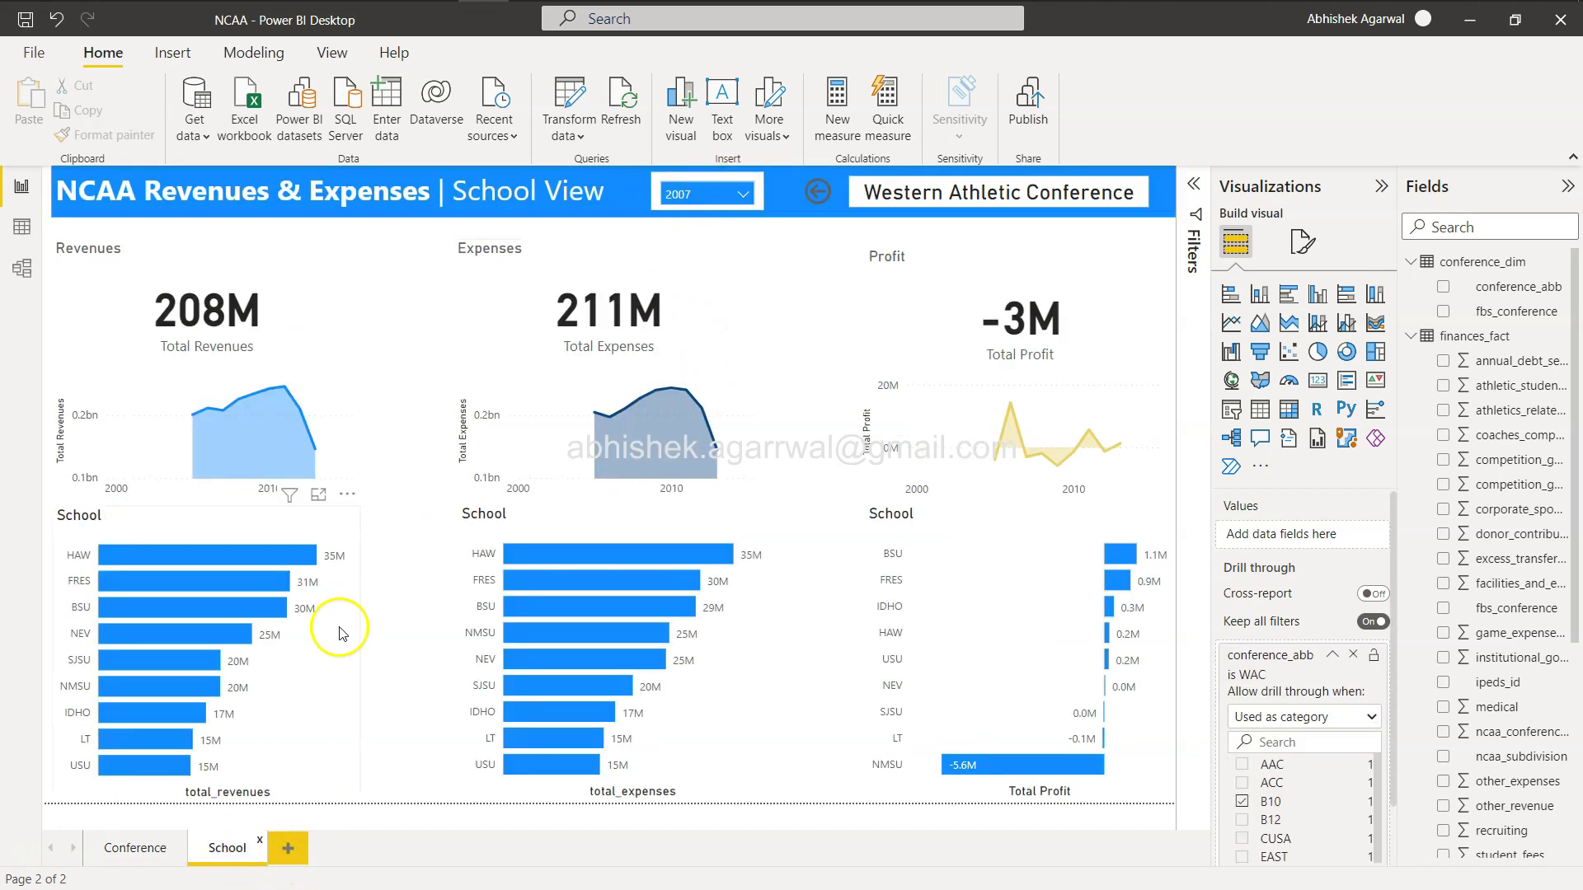
click(137, 852)
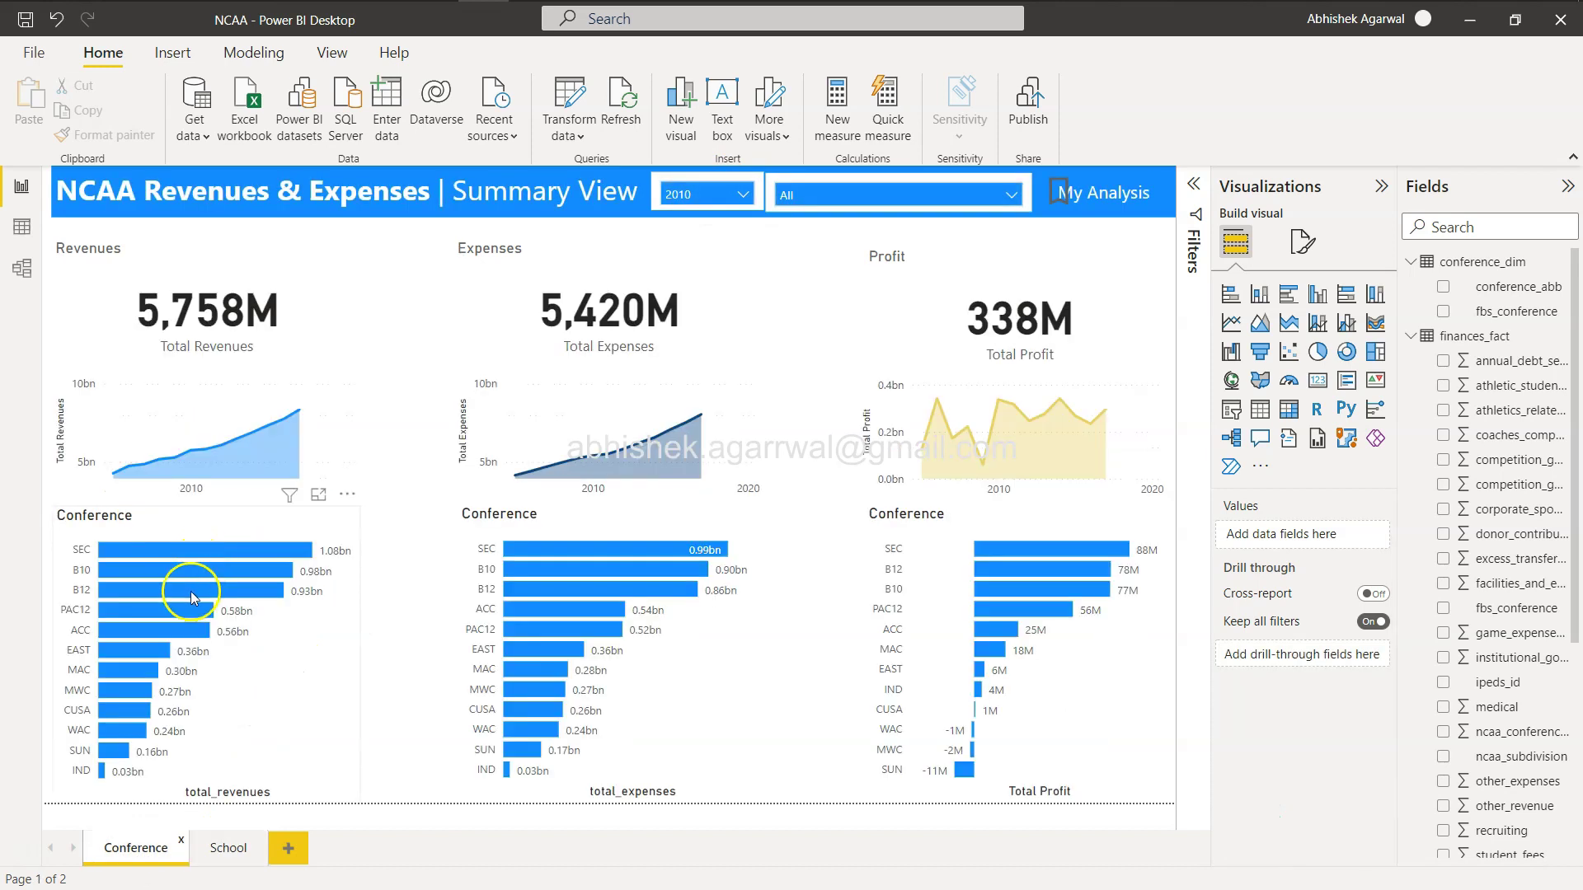
Step: Drill through from the B12 bar in the Conference page's revenues chart to School
mouse_move(190, 591)
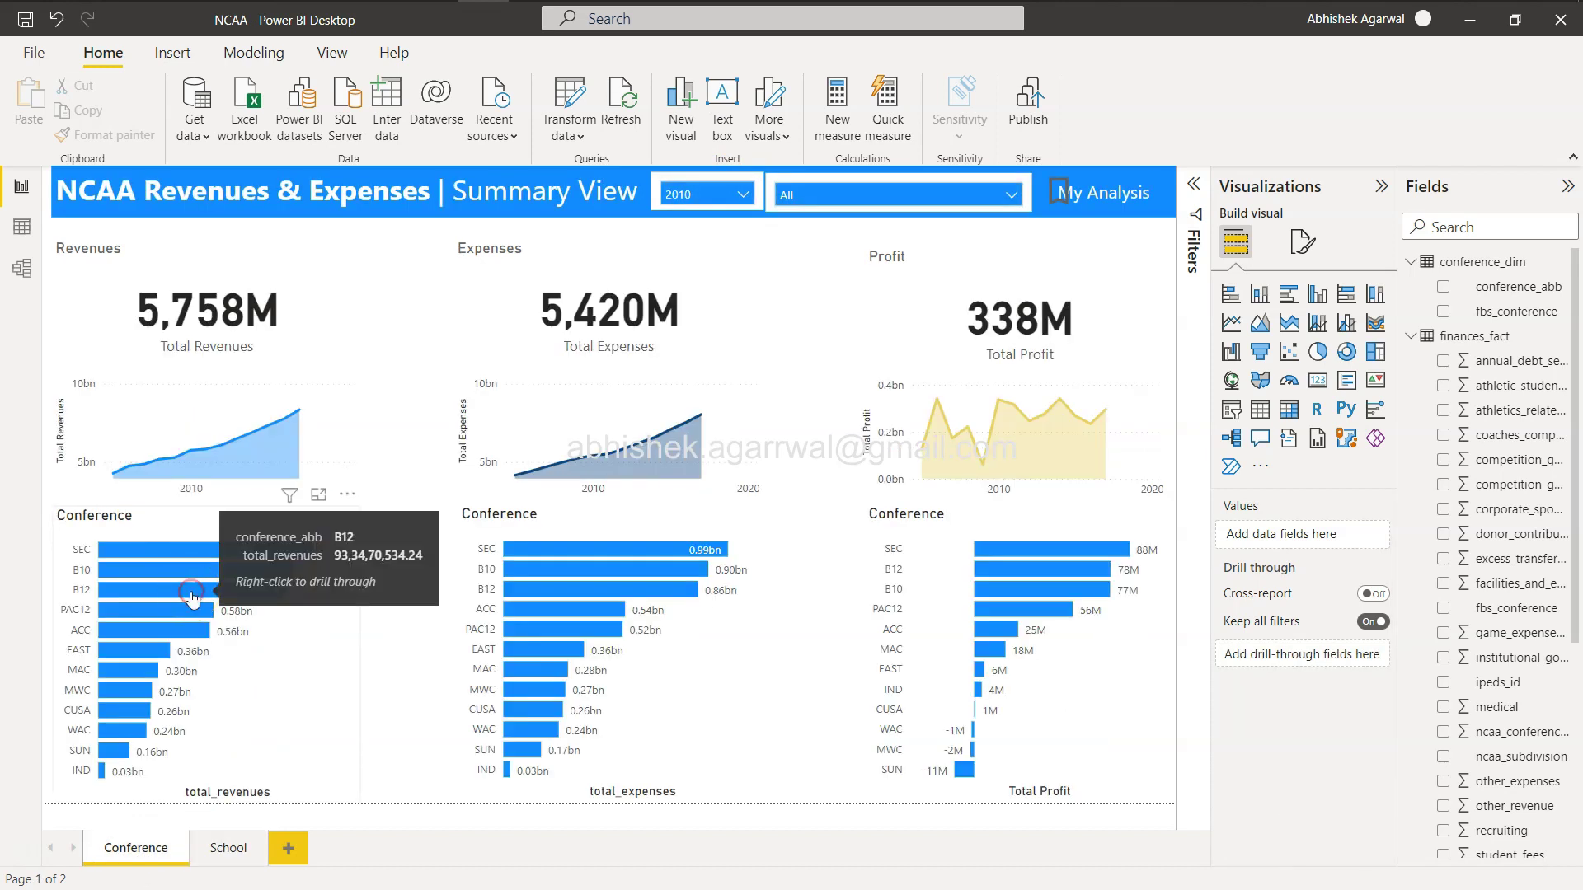
right_click(191, 591)
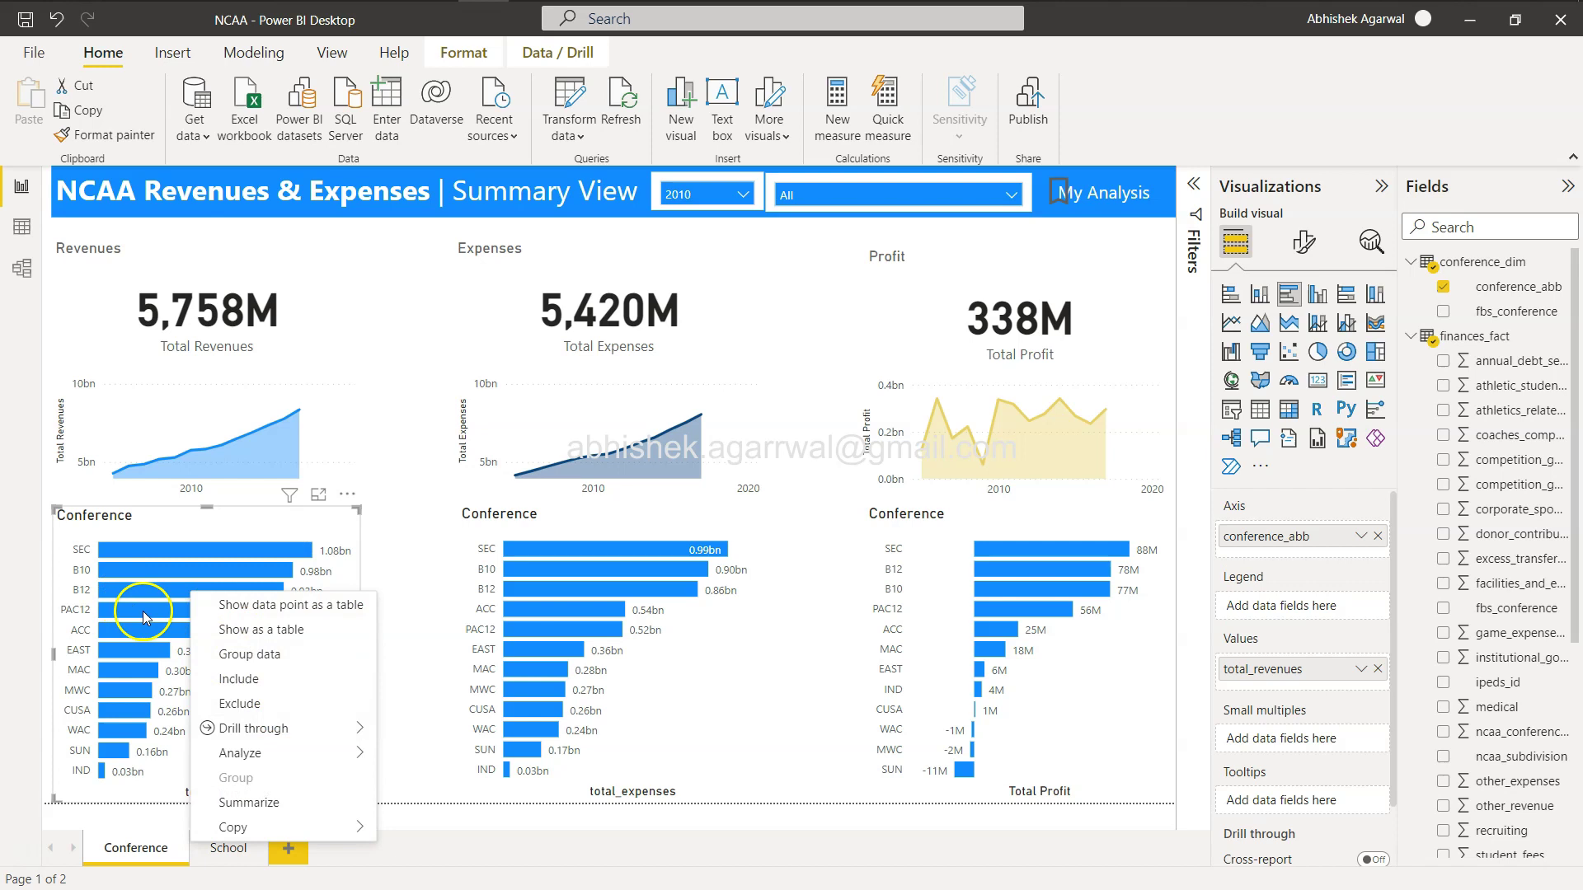
mouse_move(294, 740)
click(450, 730)
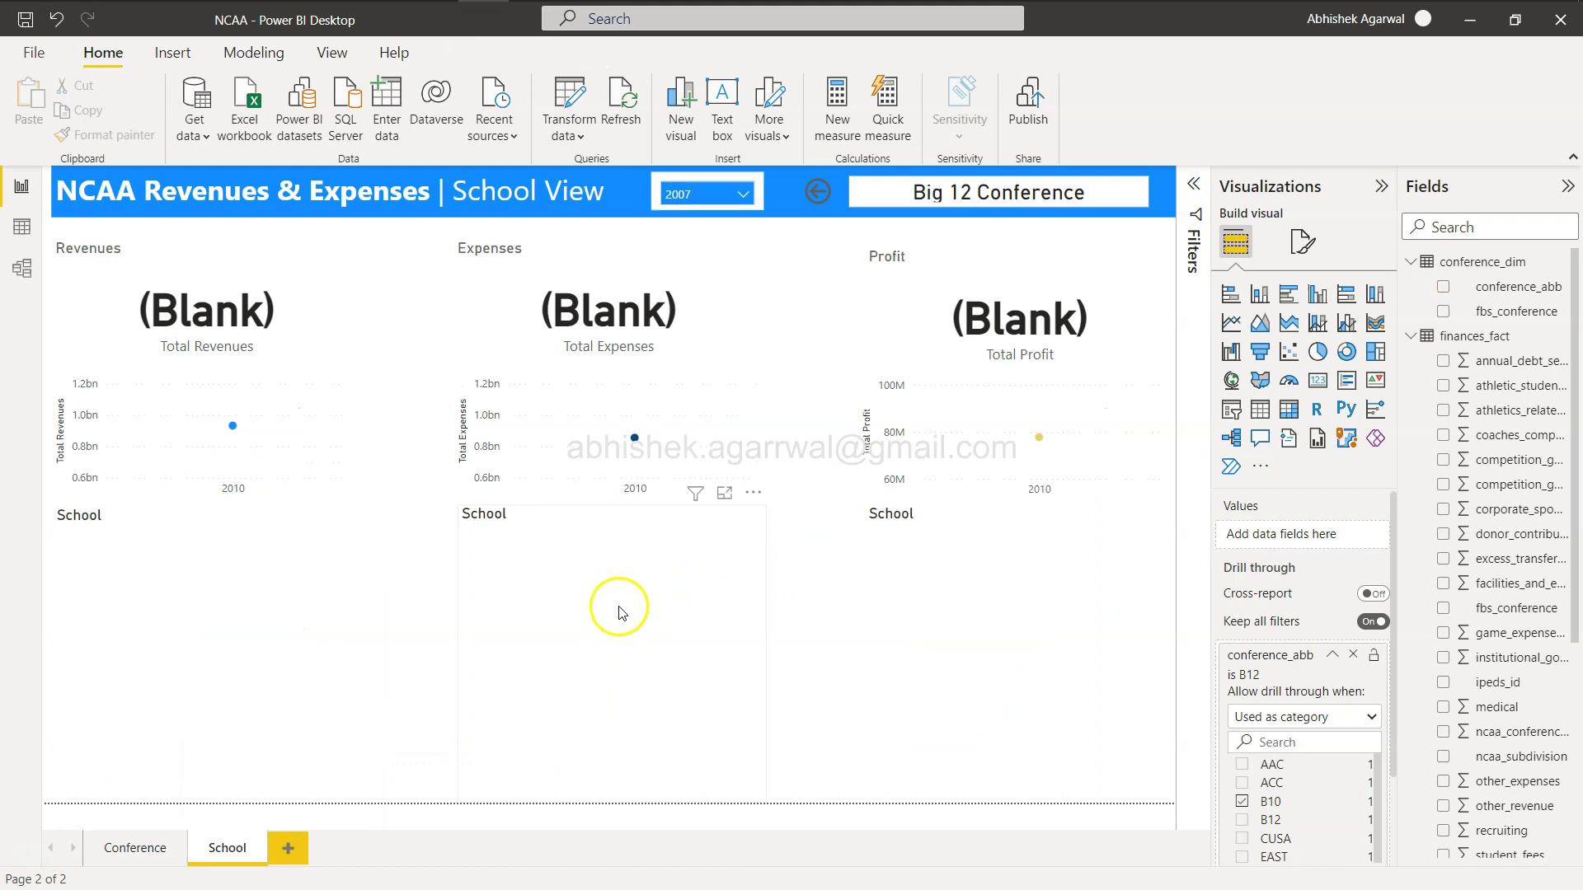
Step: Add 2010 to the School page's year slicer, clear 2007 and select all years
click(632, 493)
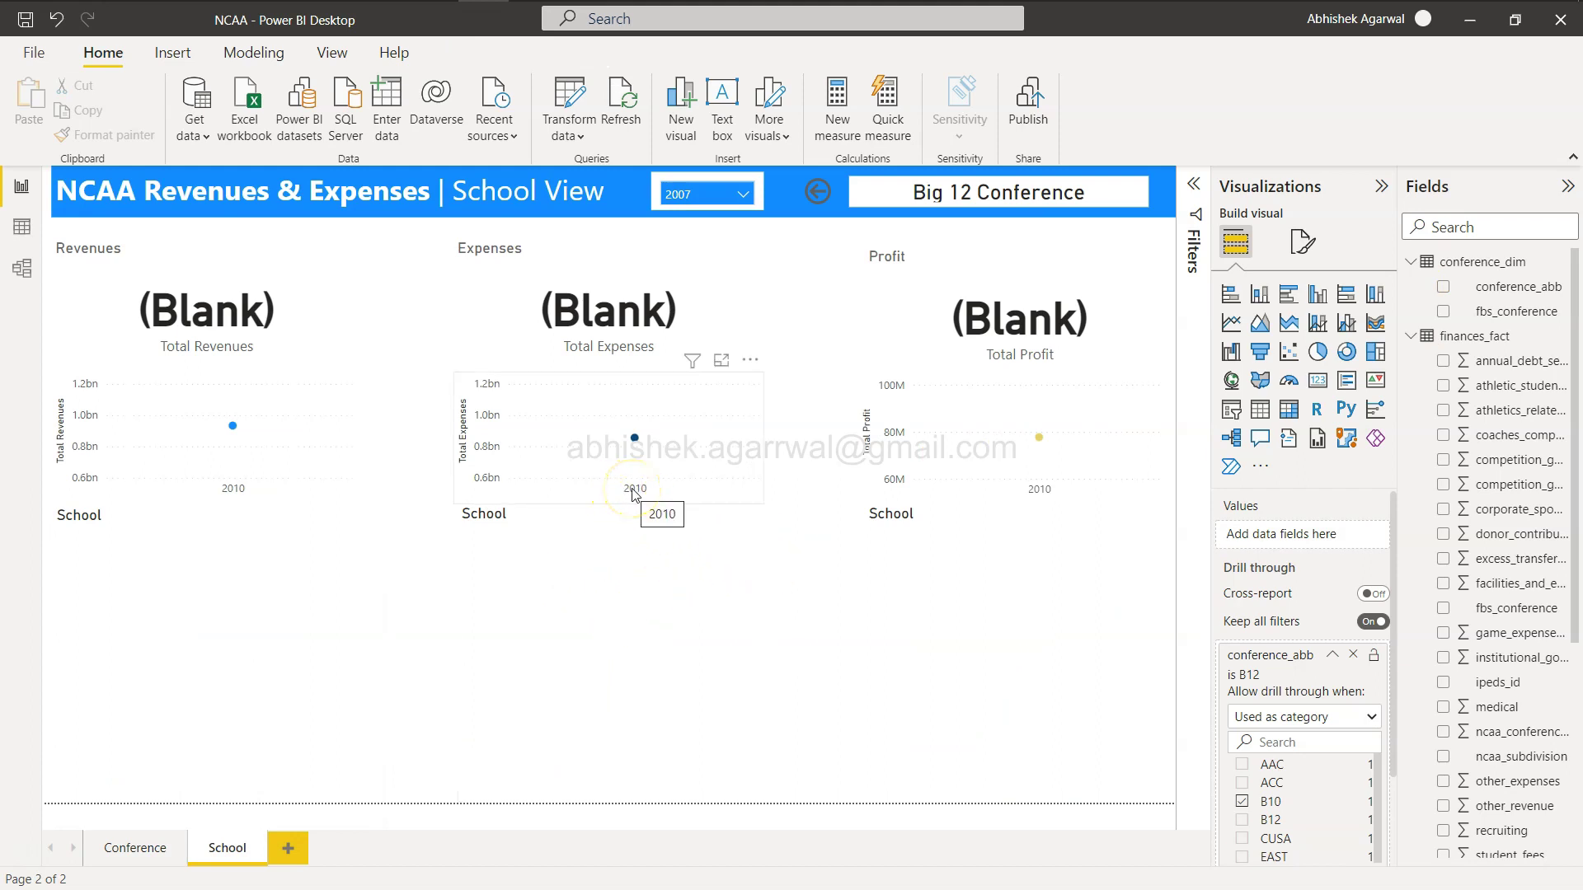
click(738, 200)
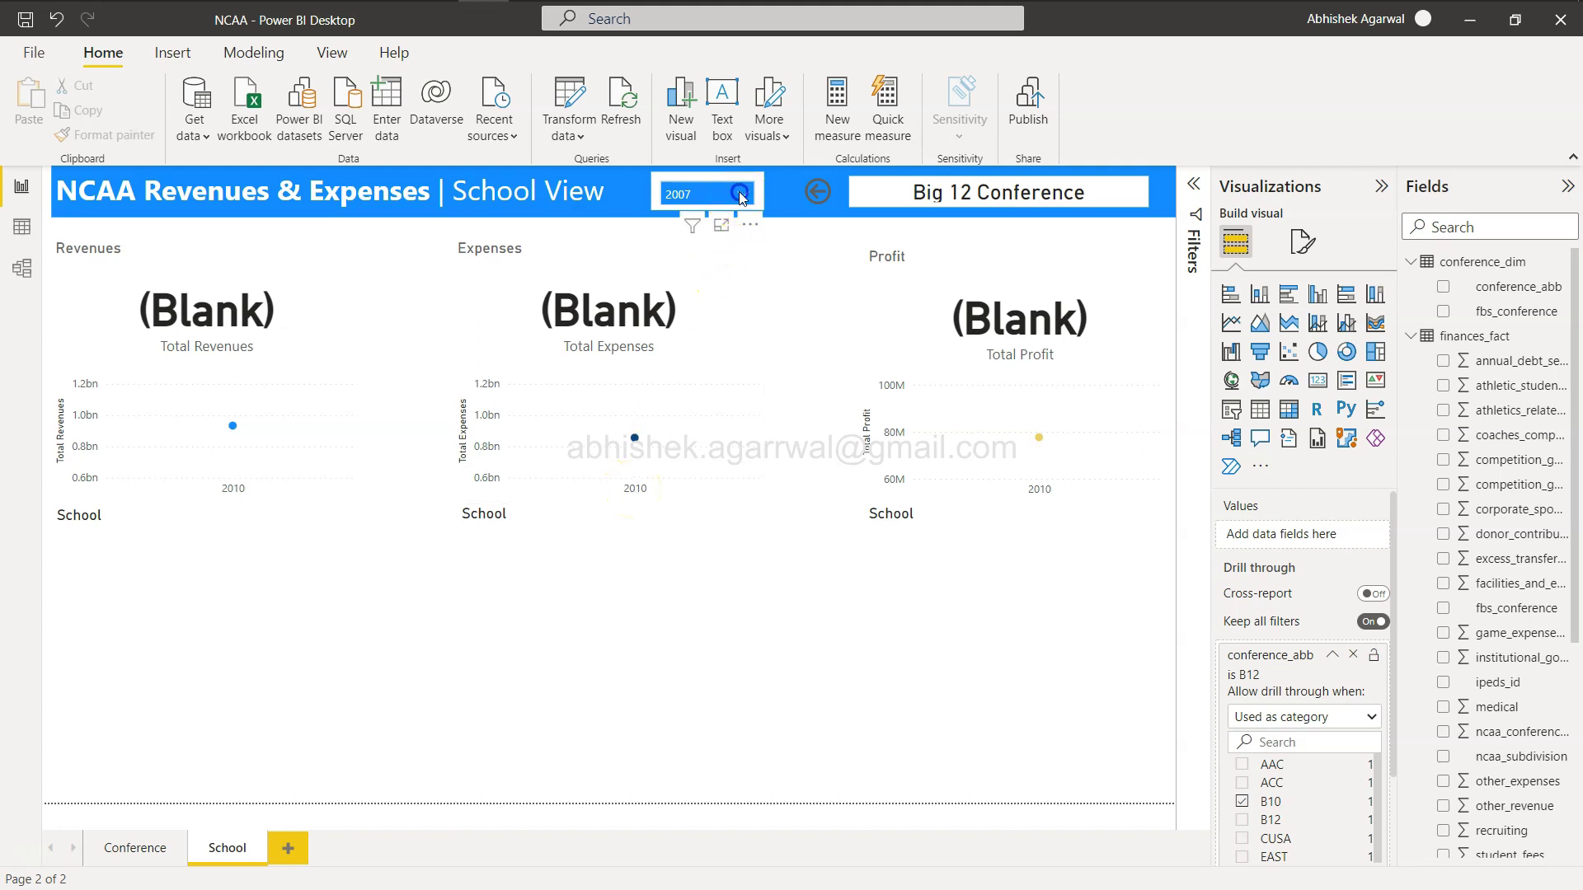
click(681, 254)
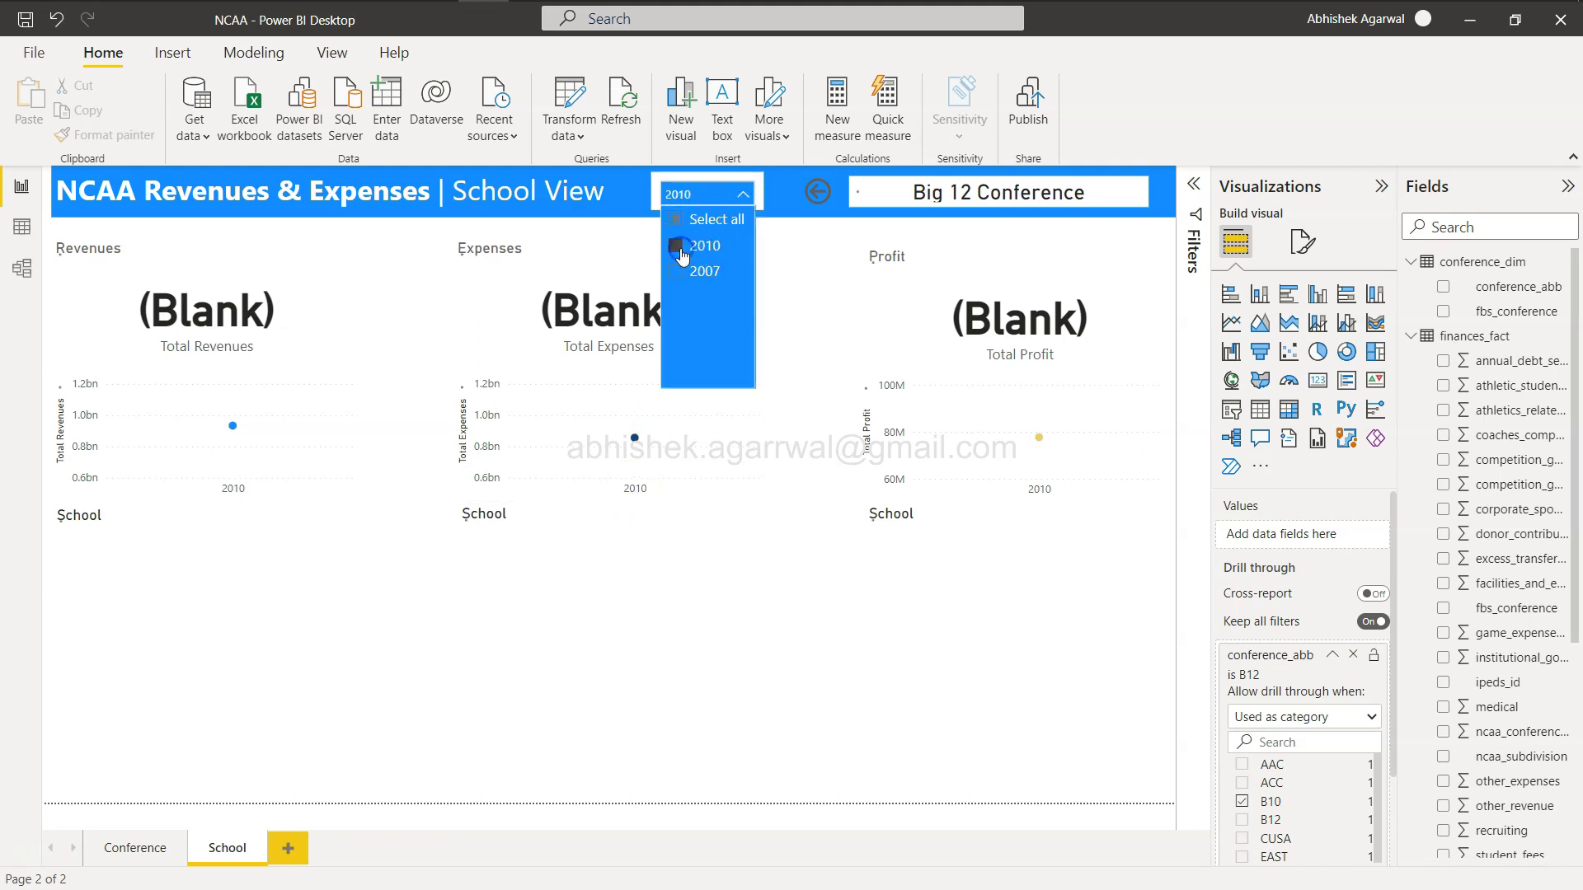
click(680, 279)
click(676, 222)
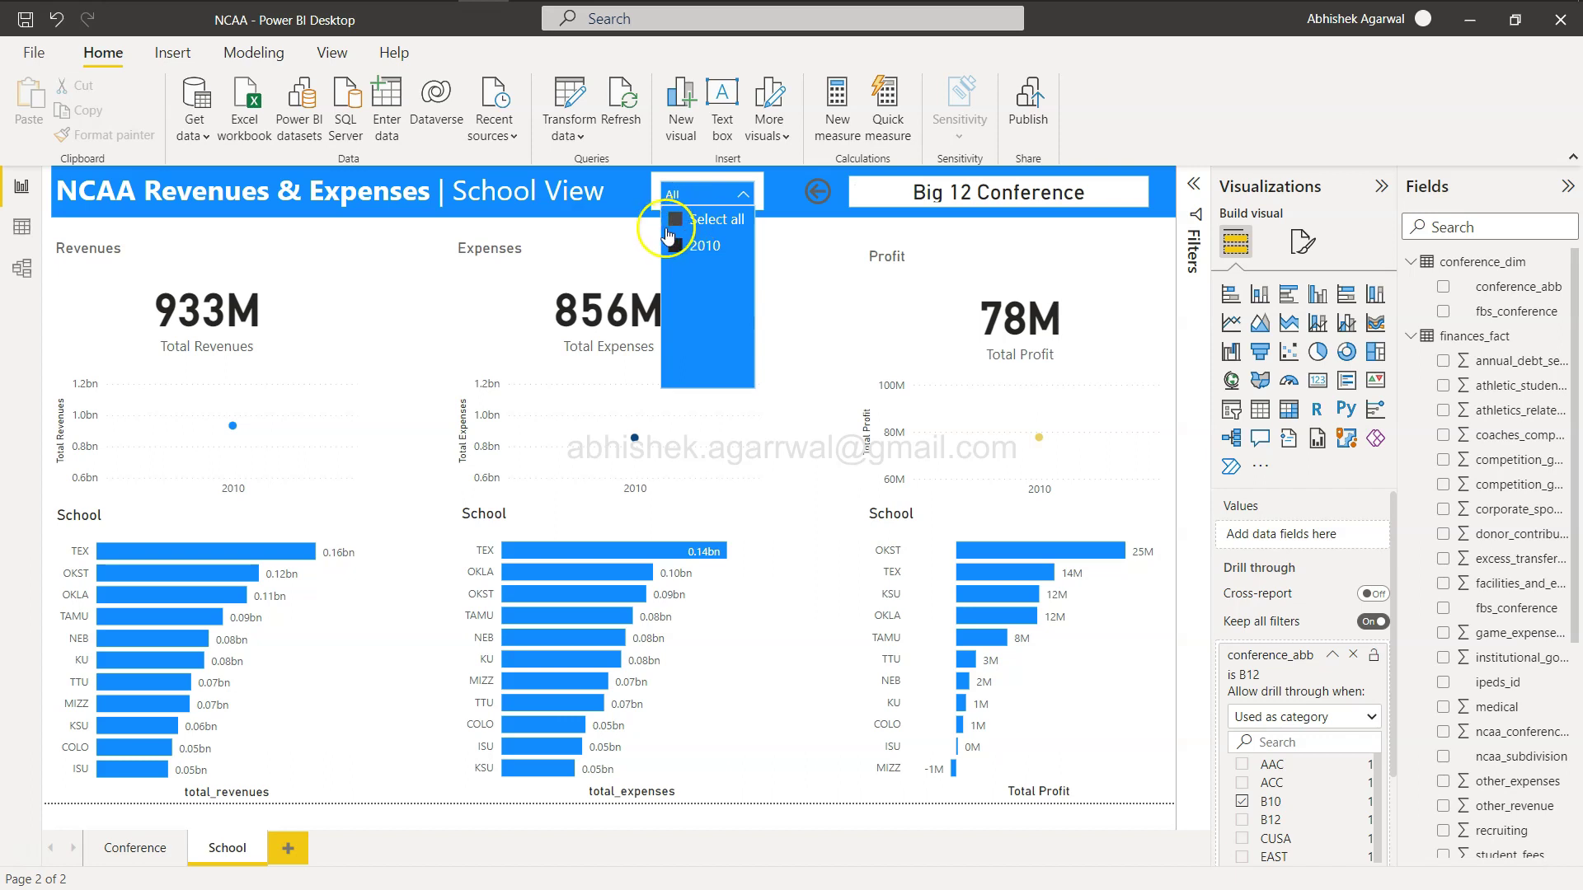
Step: Check the sync settings of the Conference page's year slicer for the Conference and School pages
click(135, 848)
click(135, 847)
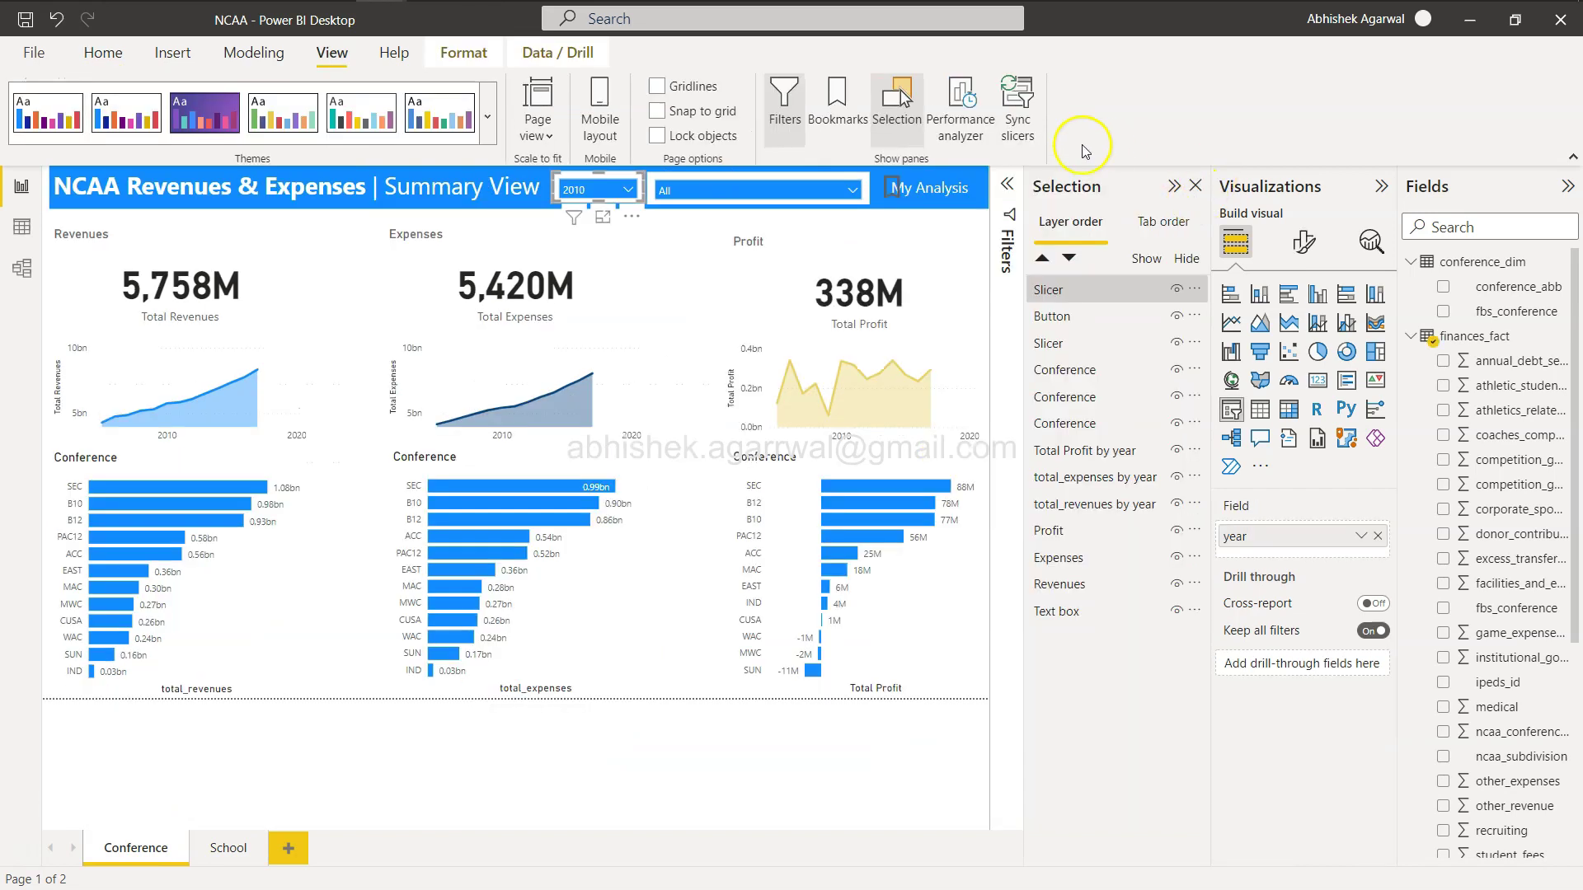
click(1015, 124)
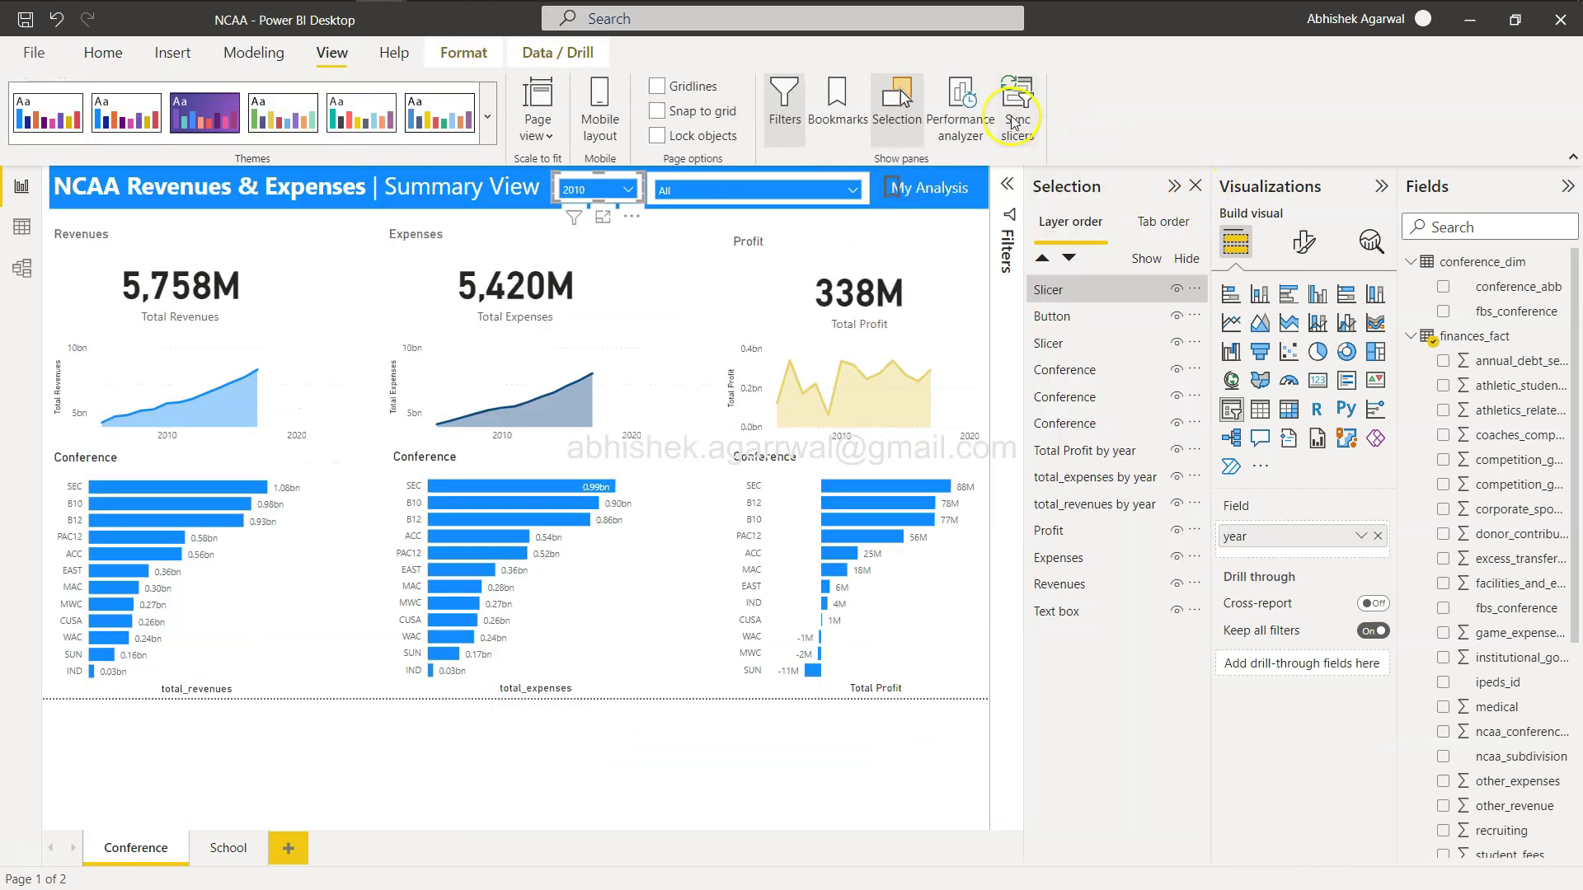
click(1163, 275)
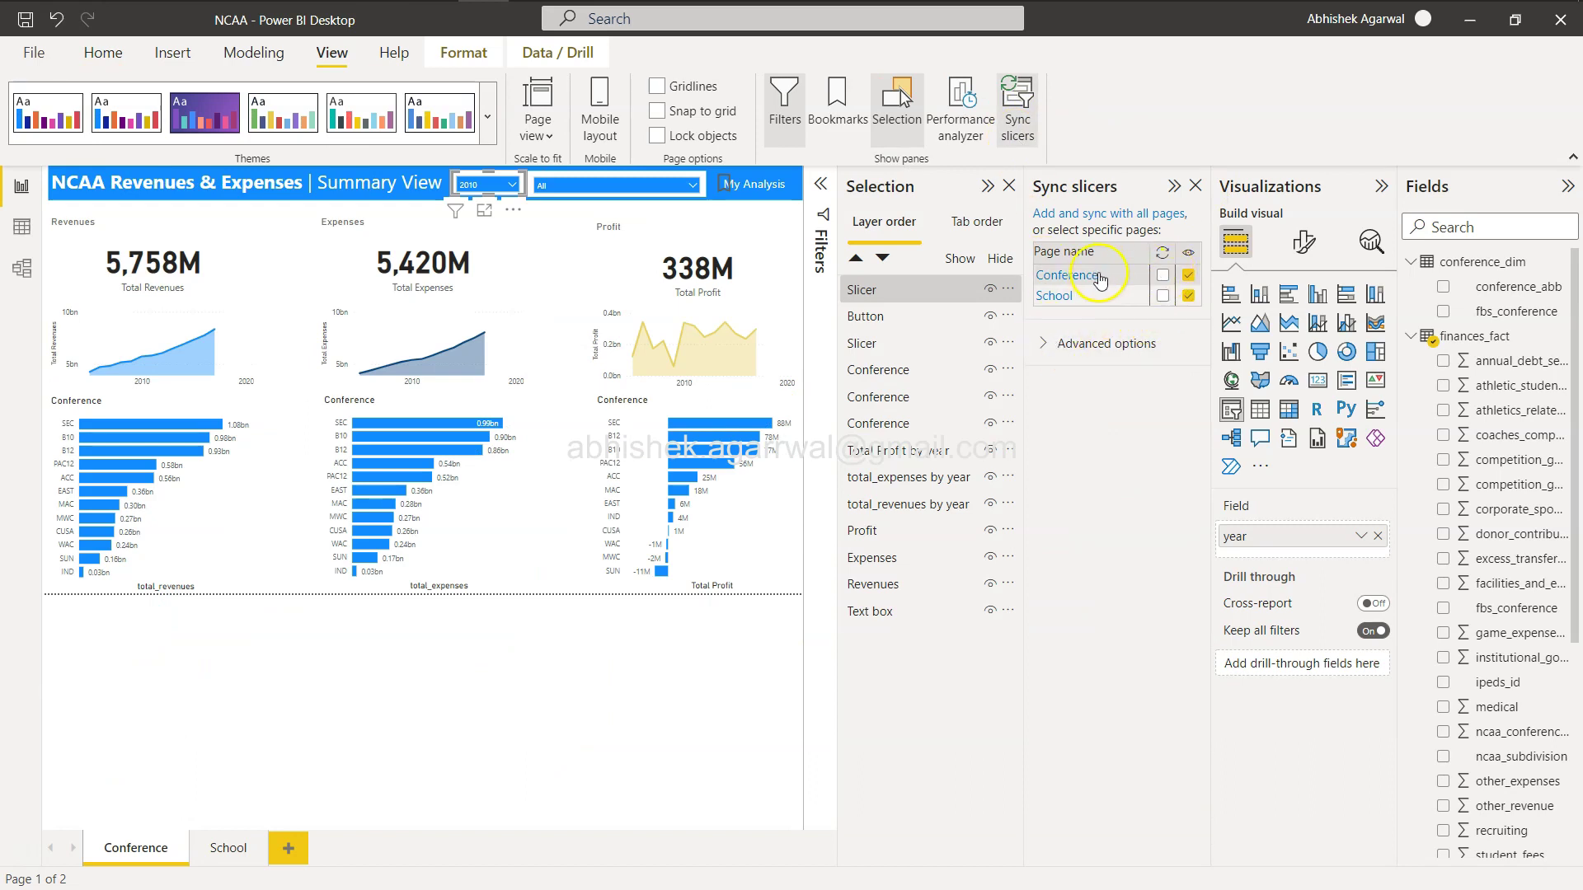
click(1163, 290)
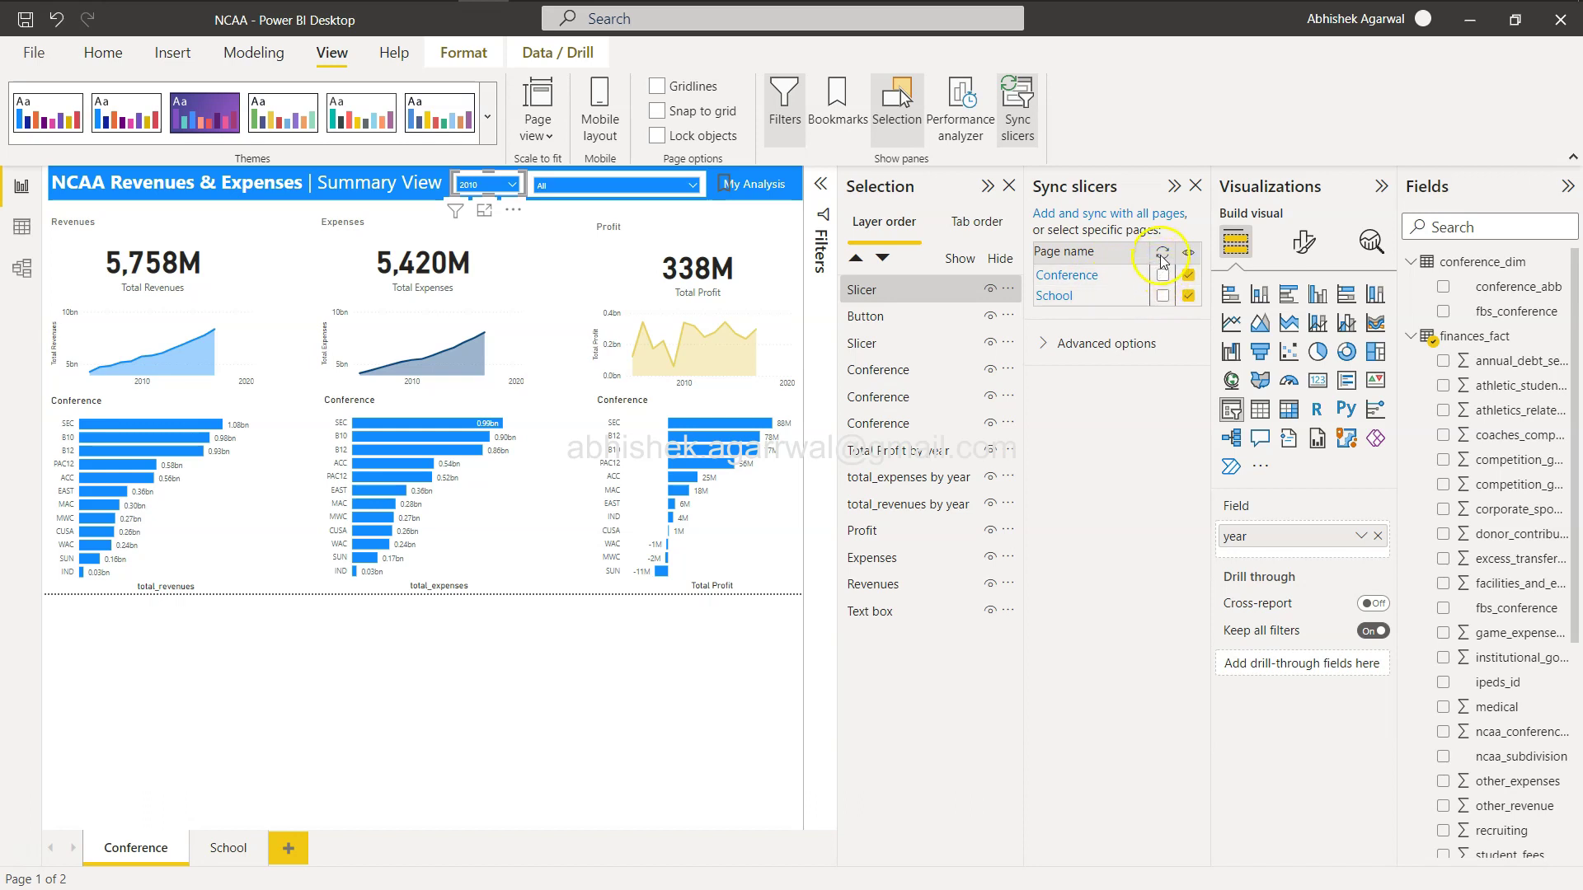
click(1164, 256)
Step: Inspect the School page's year slicer and check its available years and its sync settings for both pages
click(228, 852)
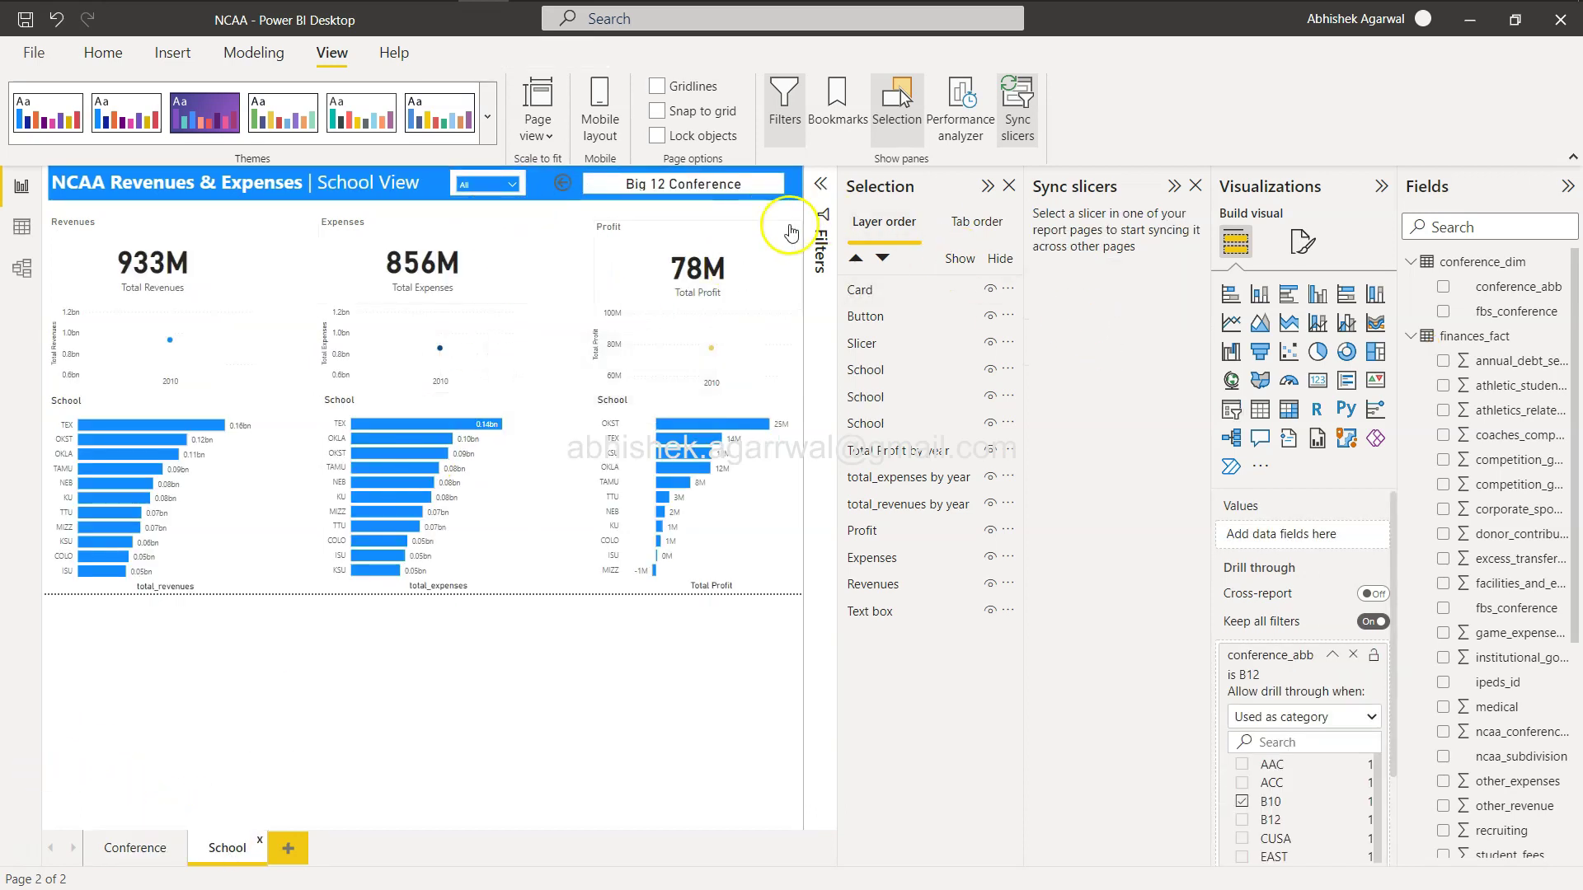
click(497, 184)
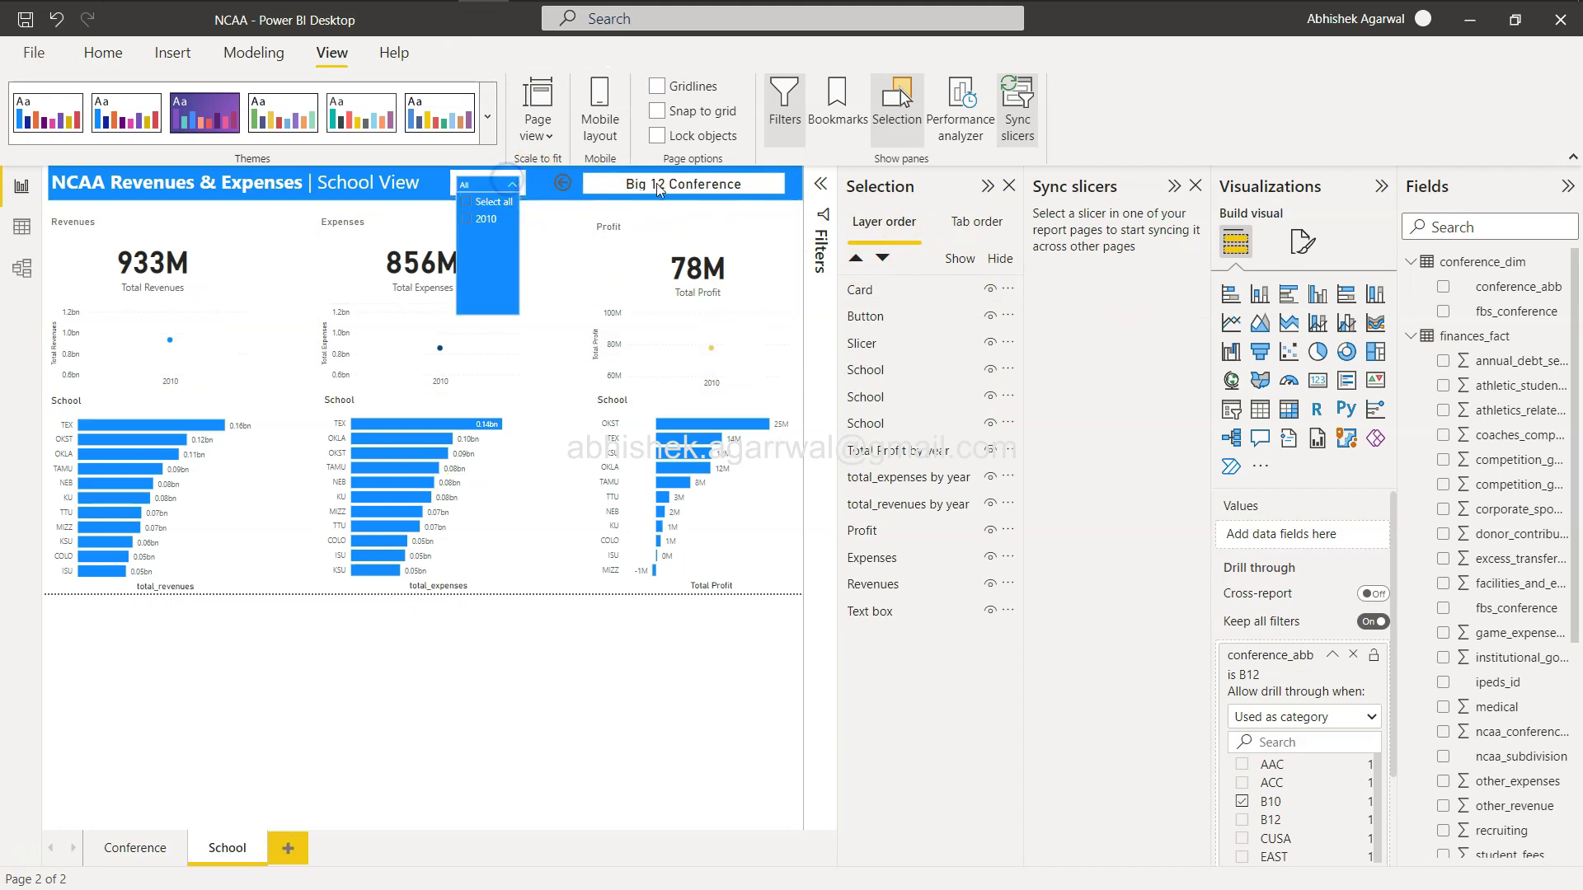
click(512, 181)
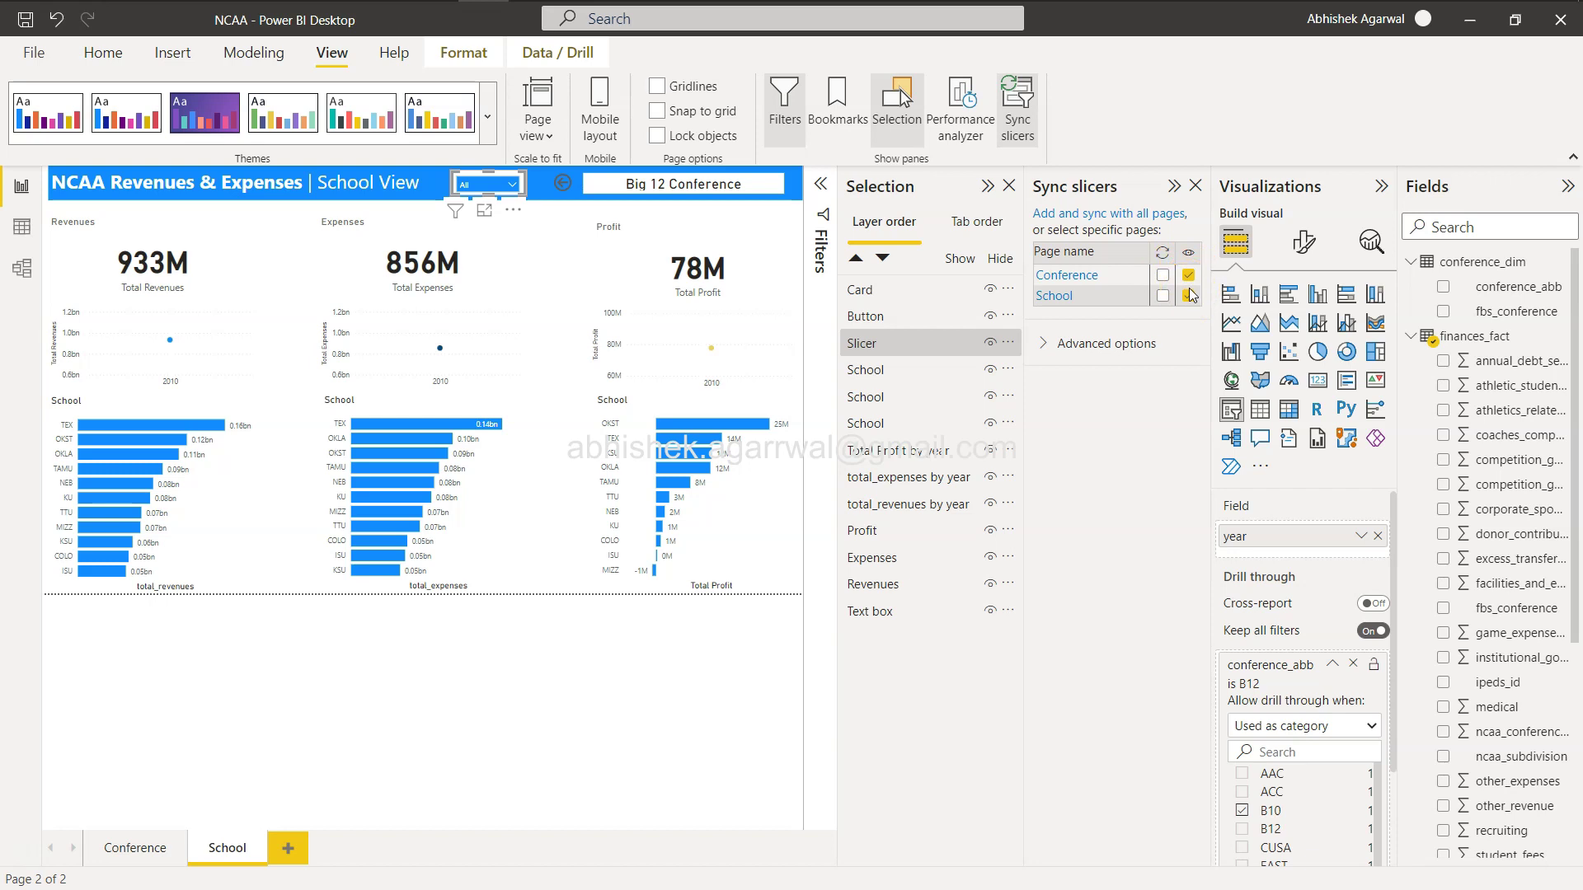
click(1162, 297)
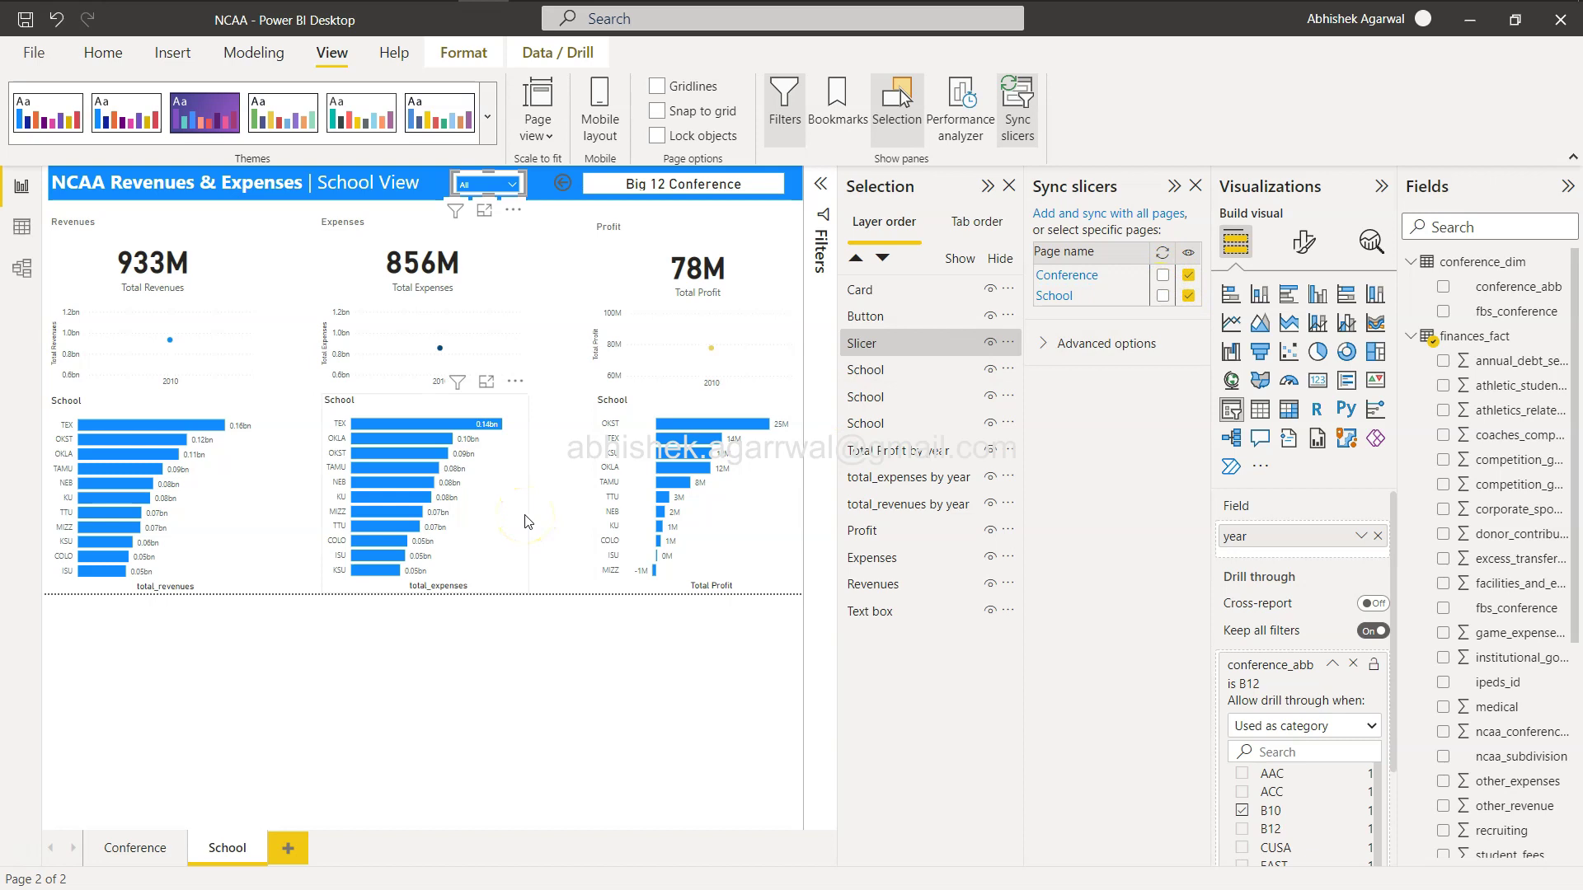
Step: Compare the year filtering on the Conference and School pages and examine the MWC bar in the revenues chart
click(147, 848)
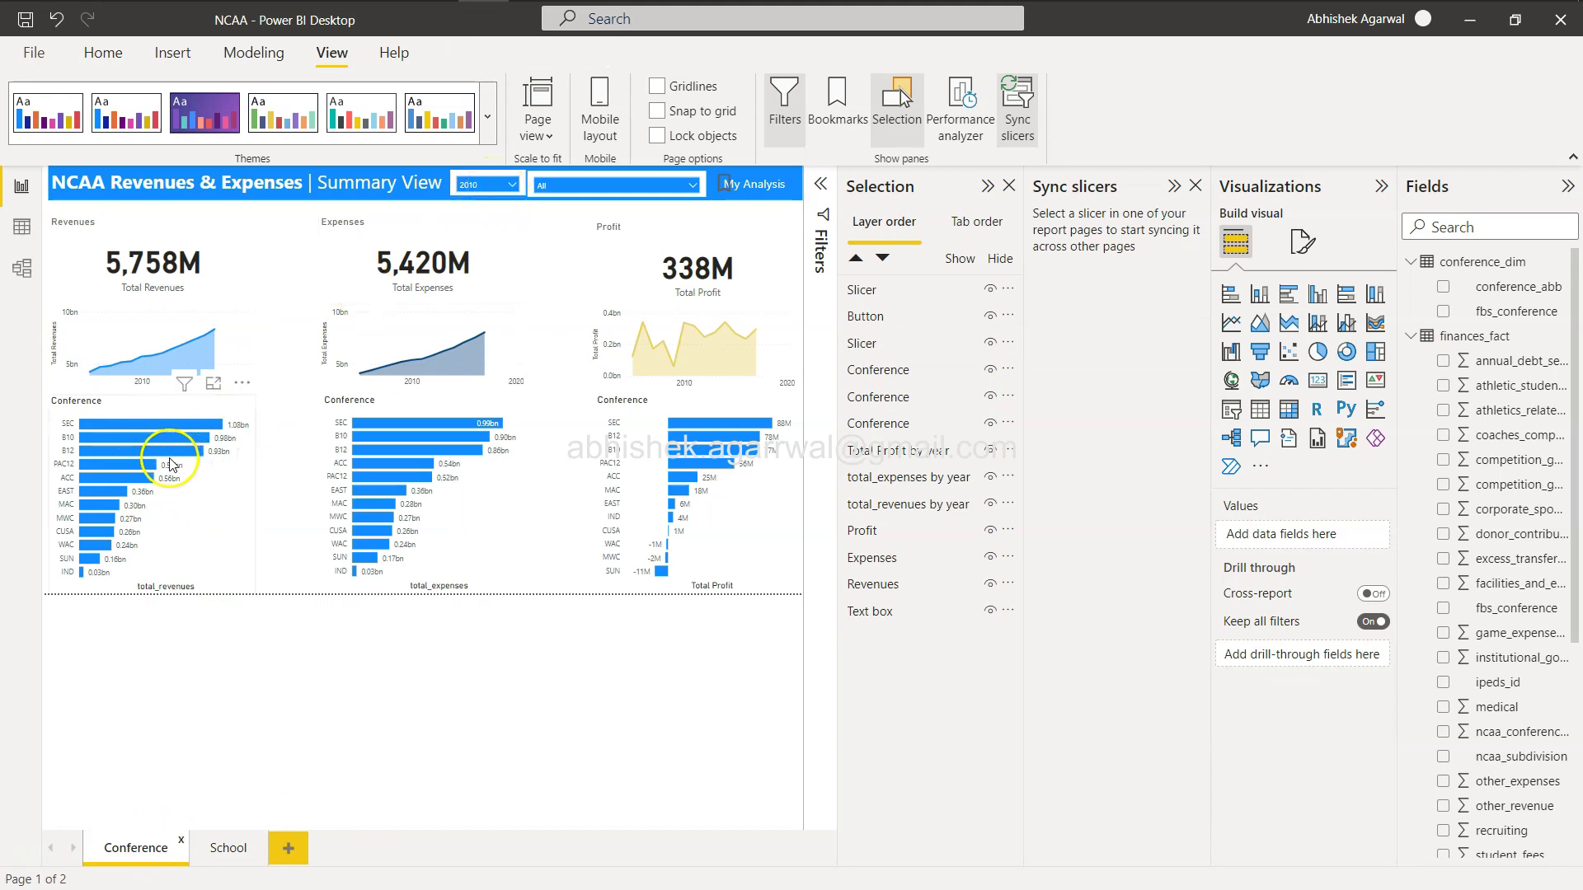
click(223, 854)
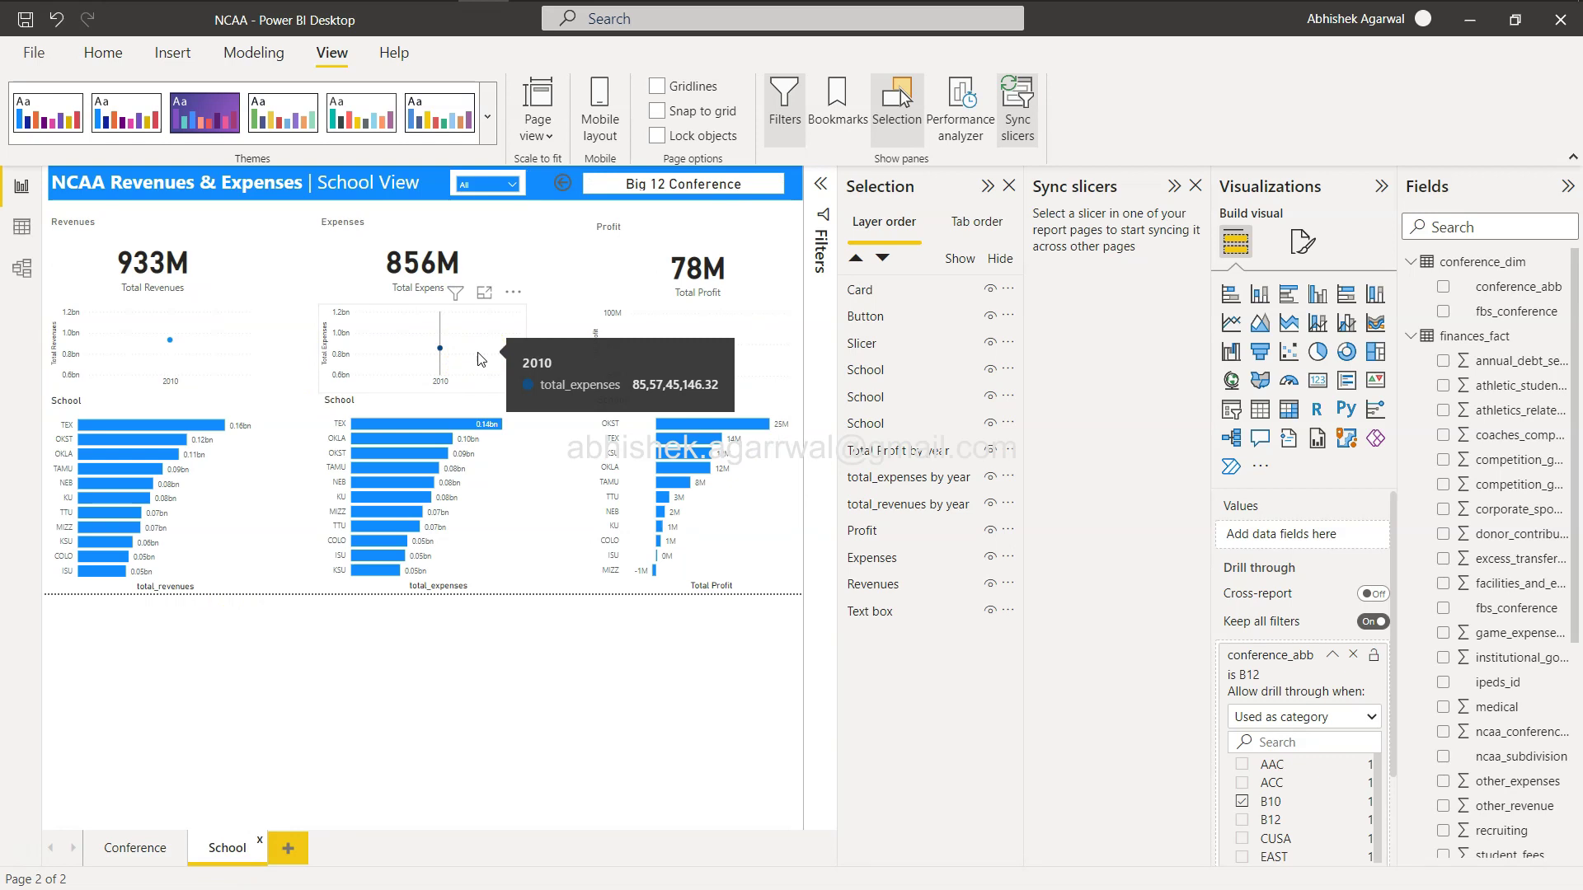
click(148, 853)
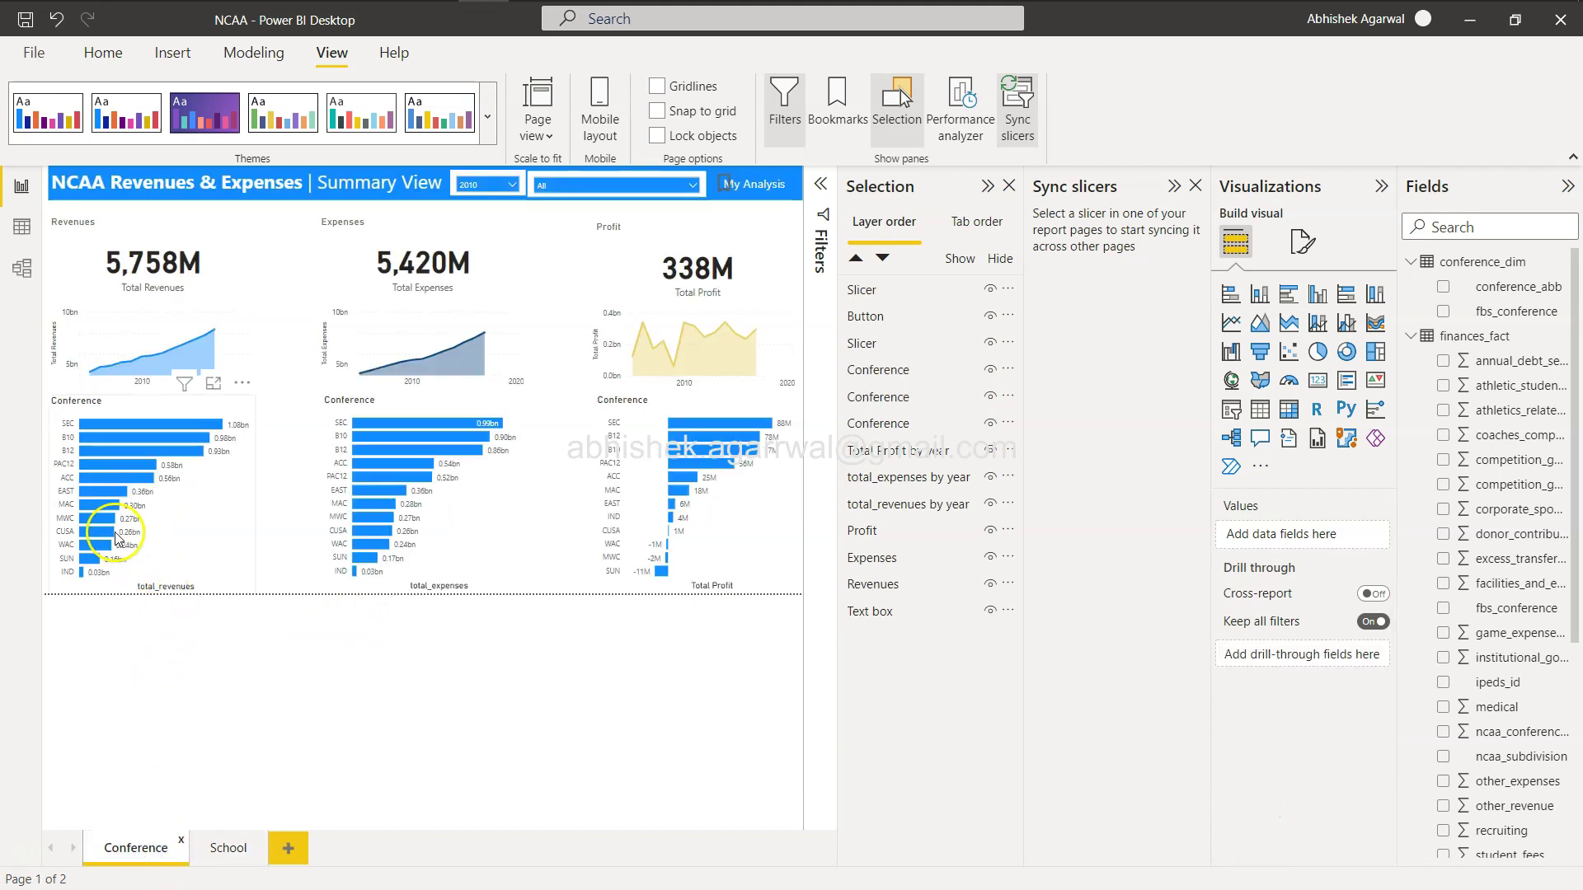
mouse_move(103, 524)
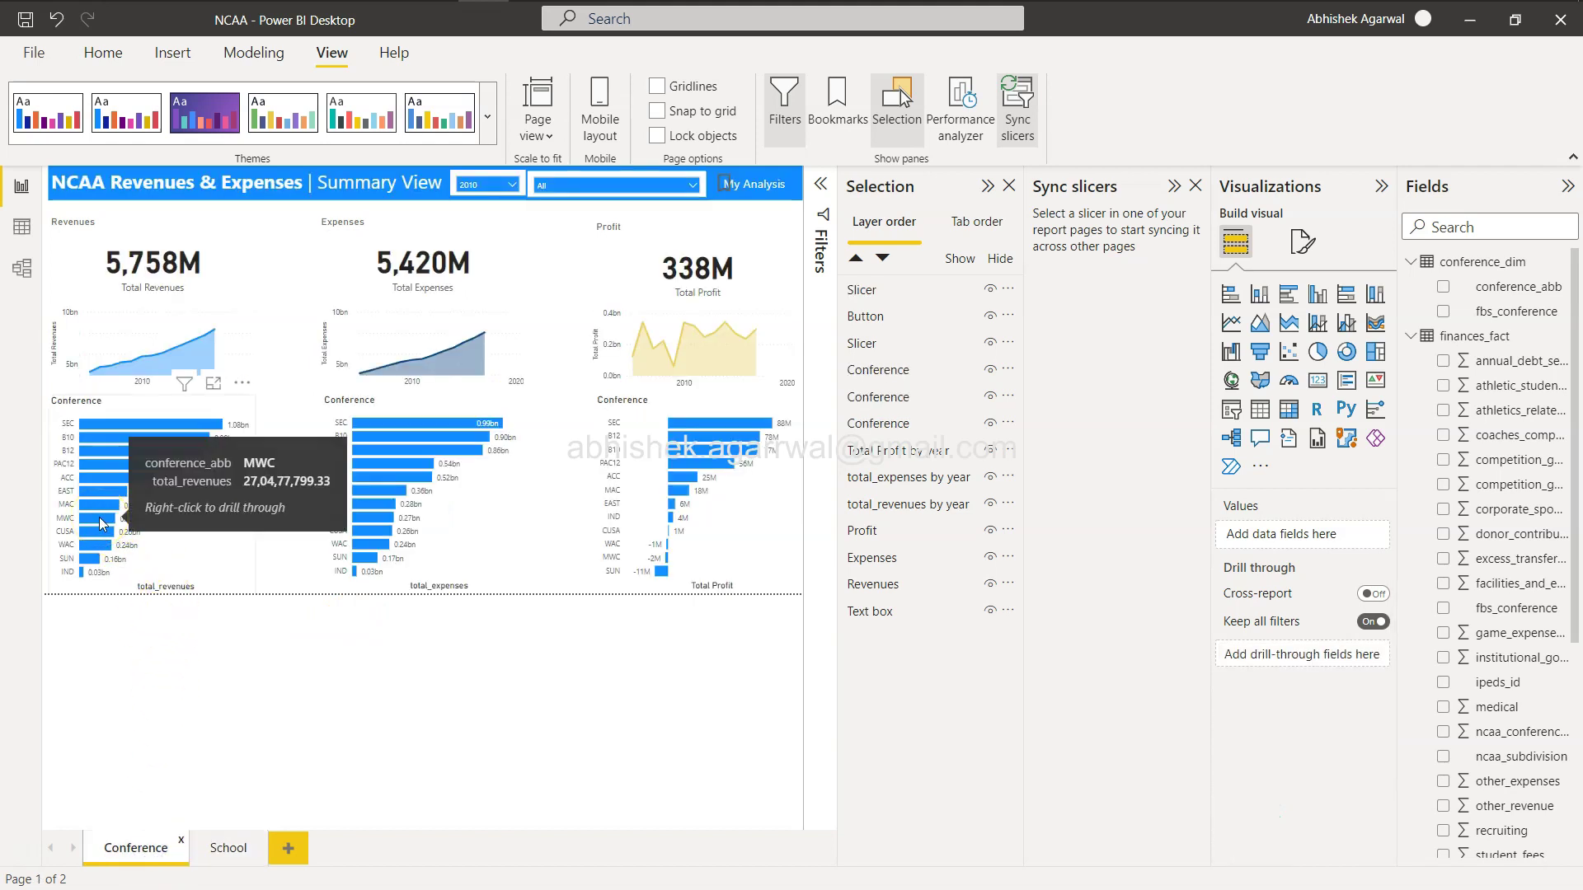
right_click(103, 521)
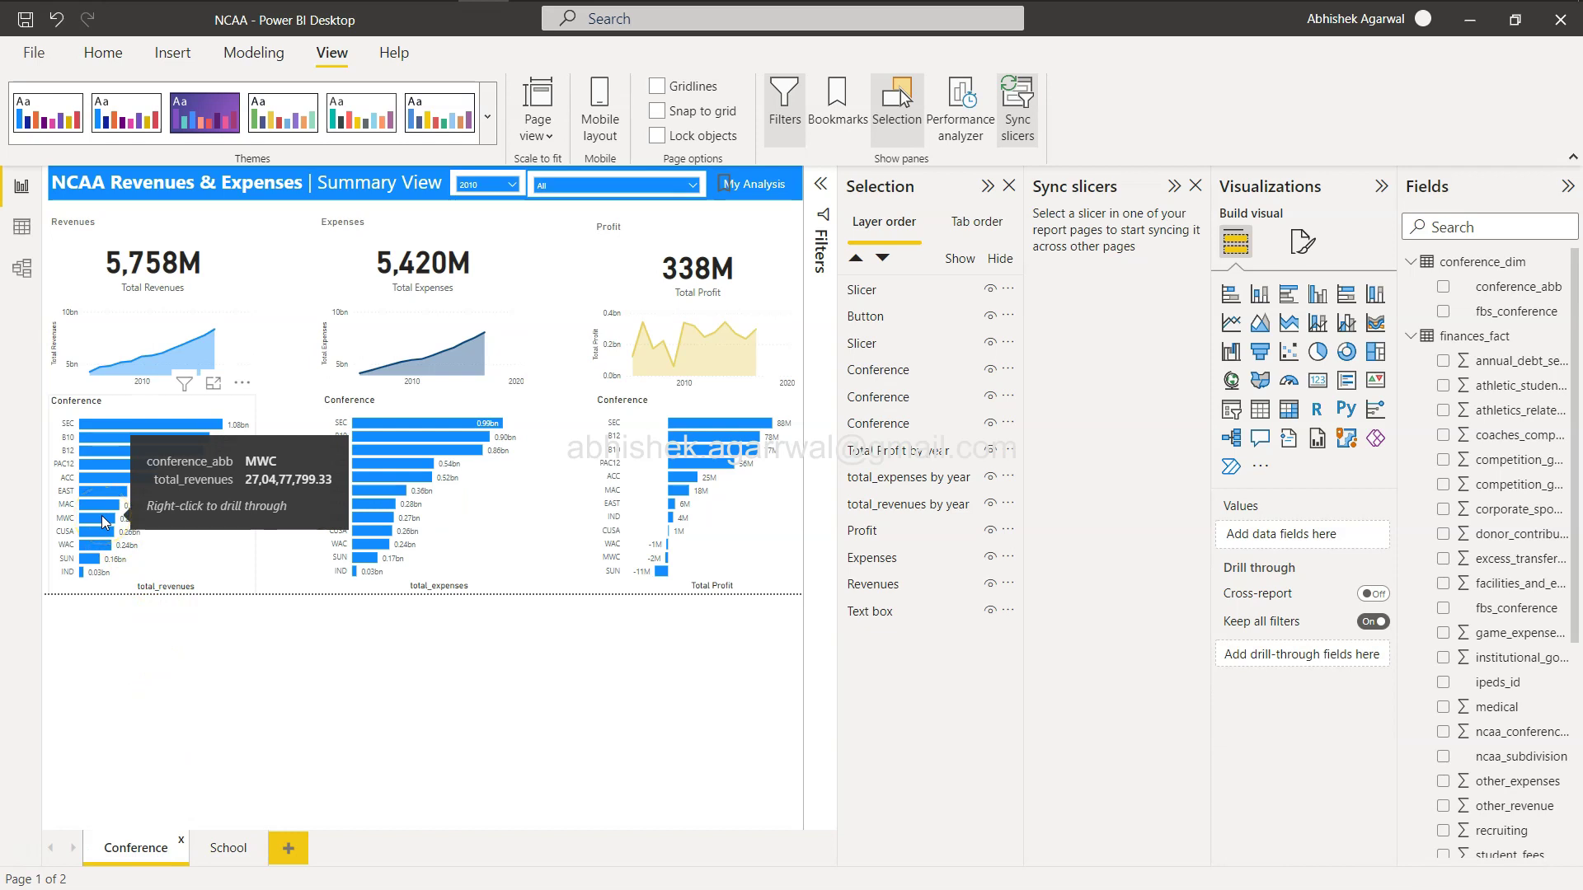
Step: Select all years in the Conference page's year slicer and hide the Selection, Sync slicers and Visualizations panes
click(499, 189)
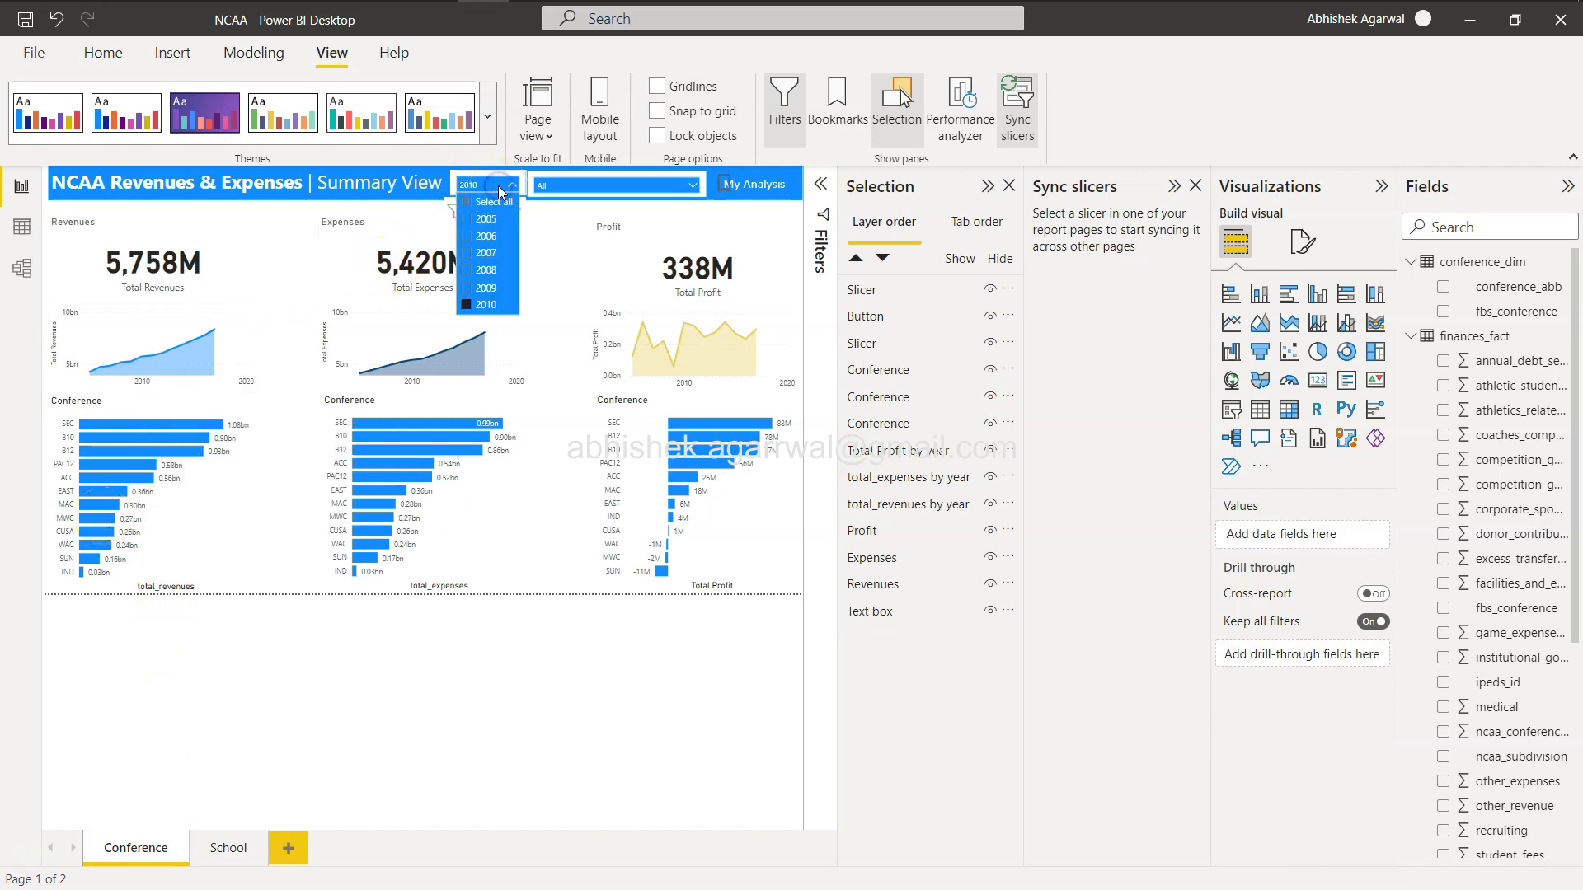
click(467, 202)
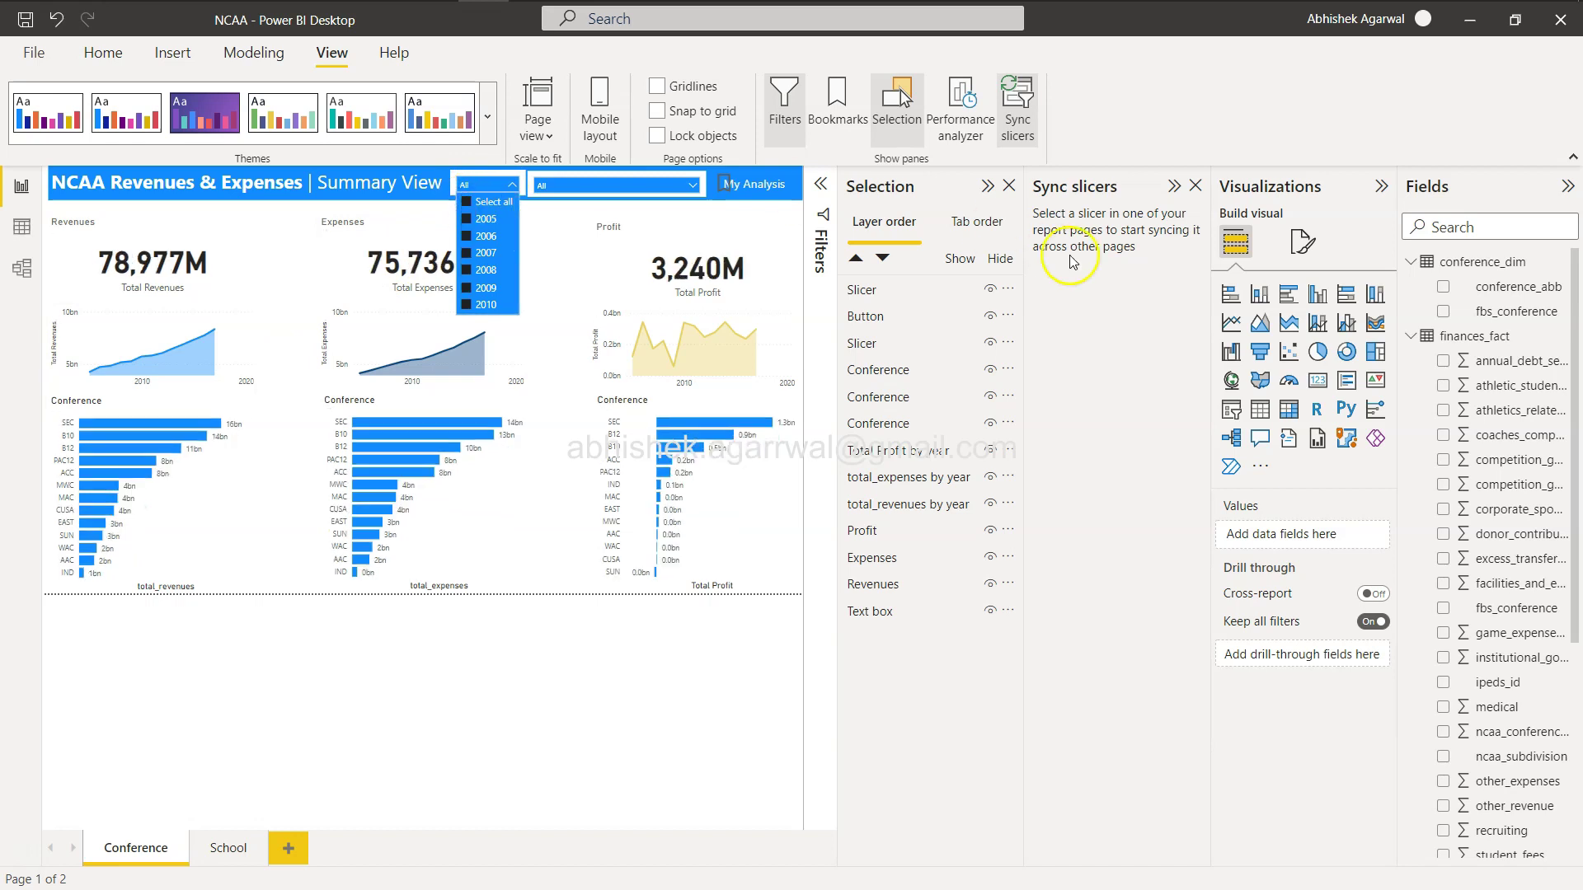
click(1195, 186)
click(1196, 188)
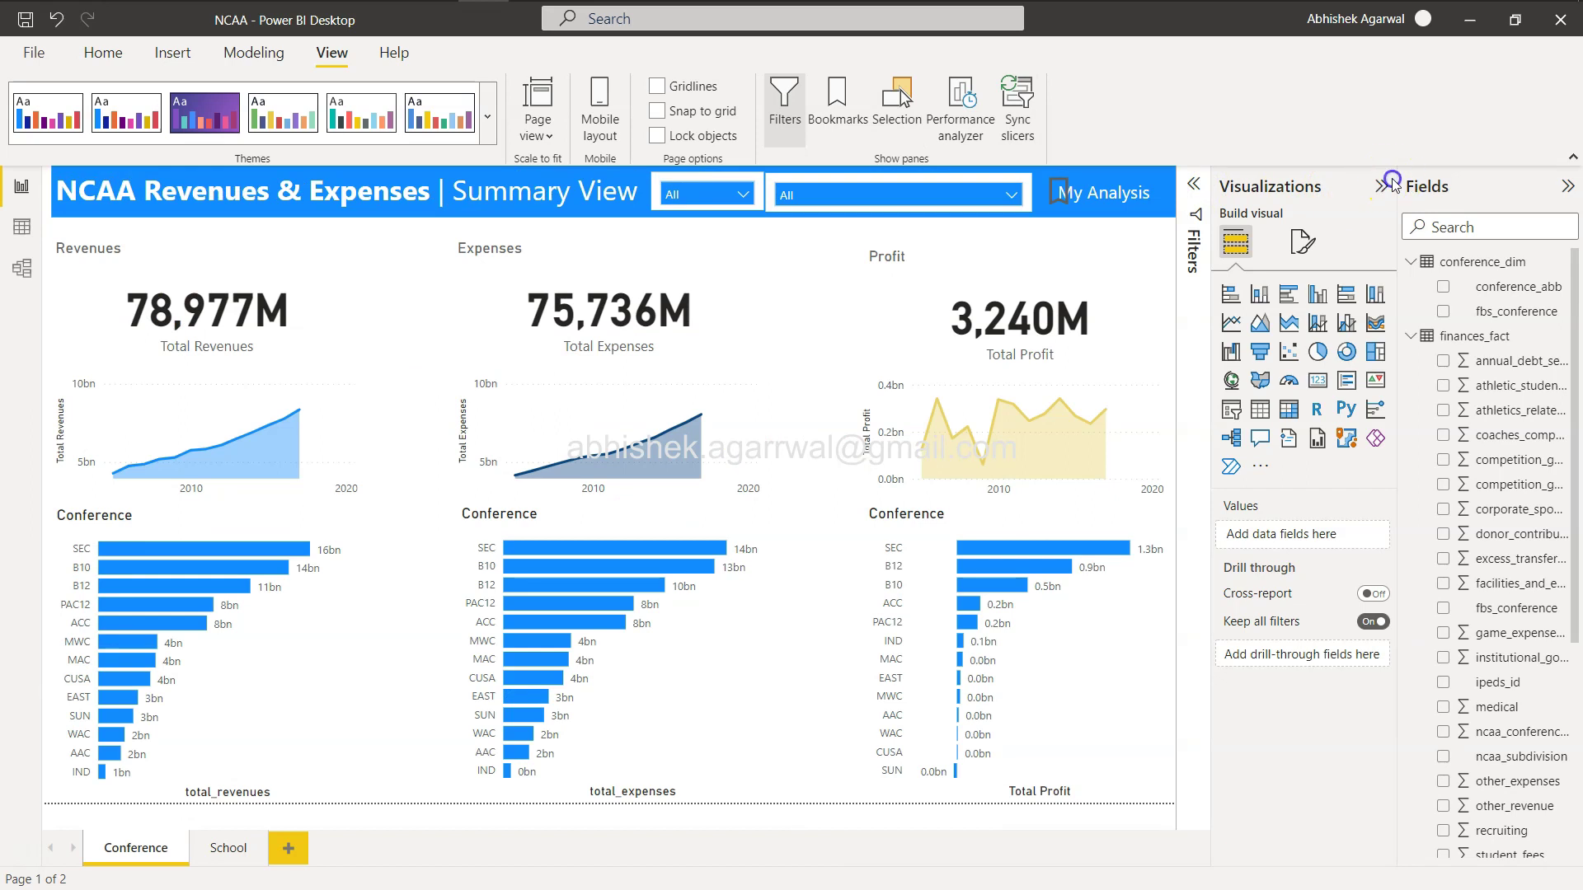
click(1379, 186)
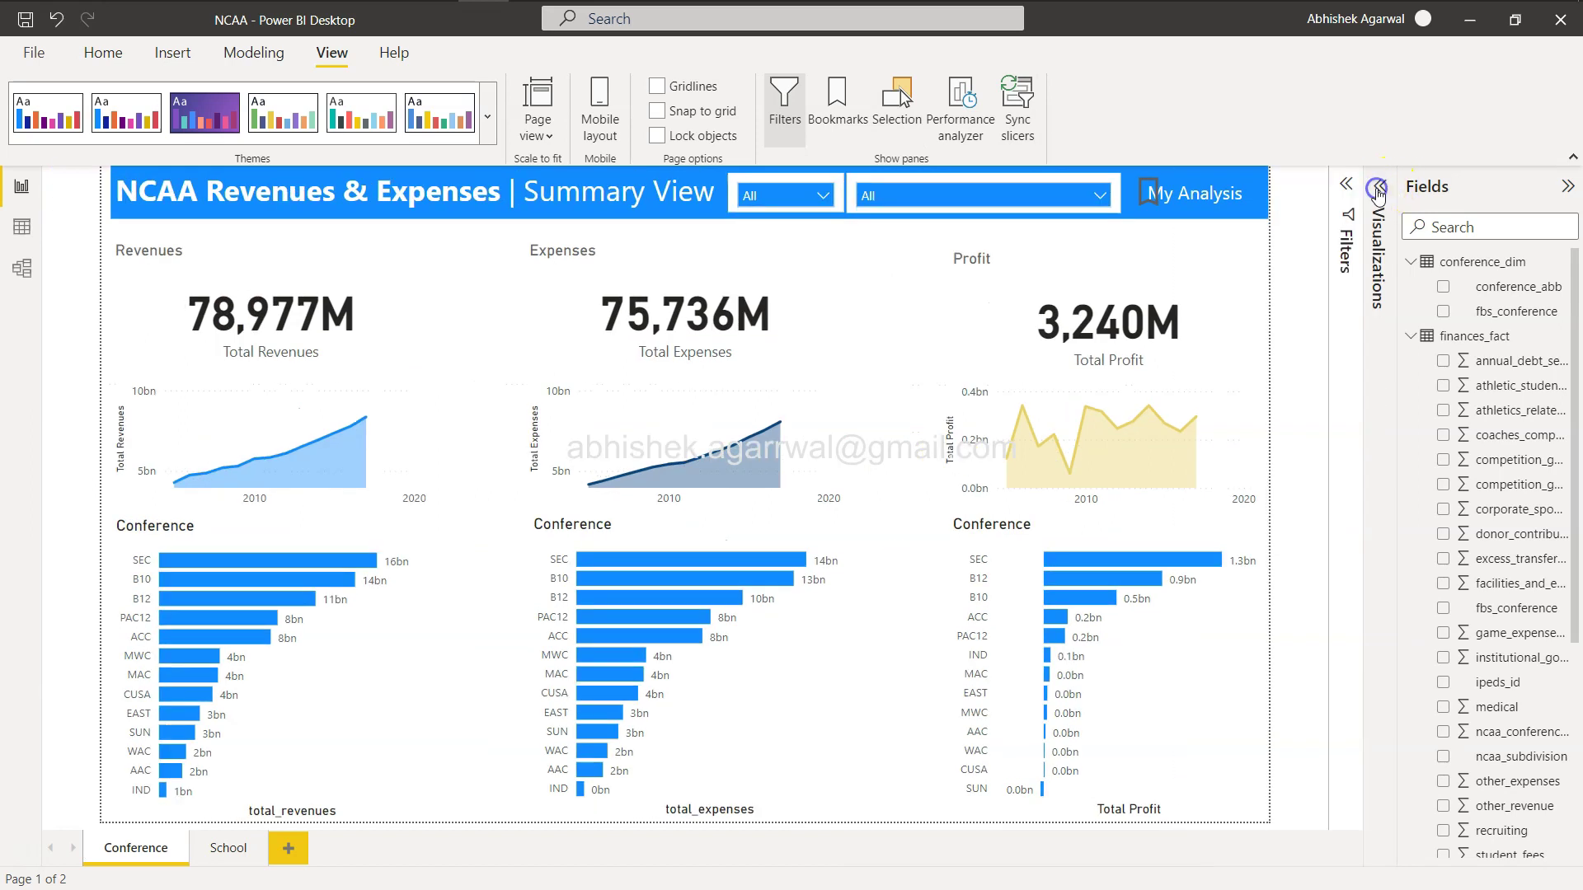
Step: Switch to the challenge page in the browser and review the requirement about the MAC's 2016 losses
key(alt+Tab)
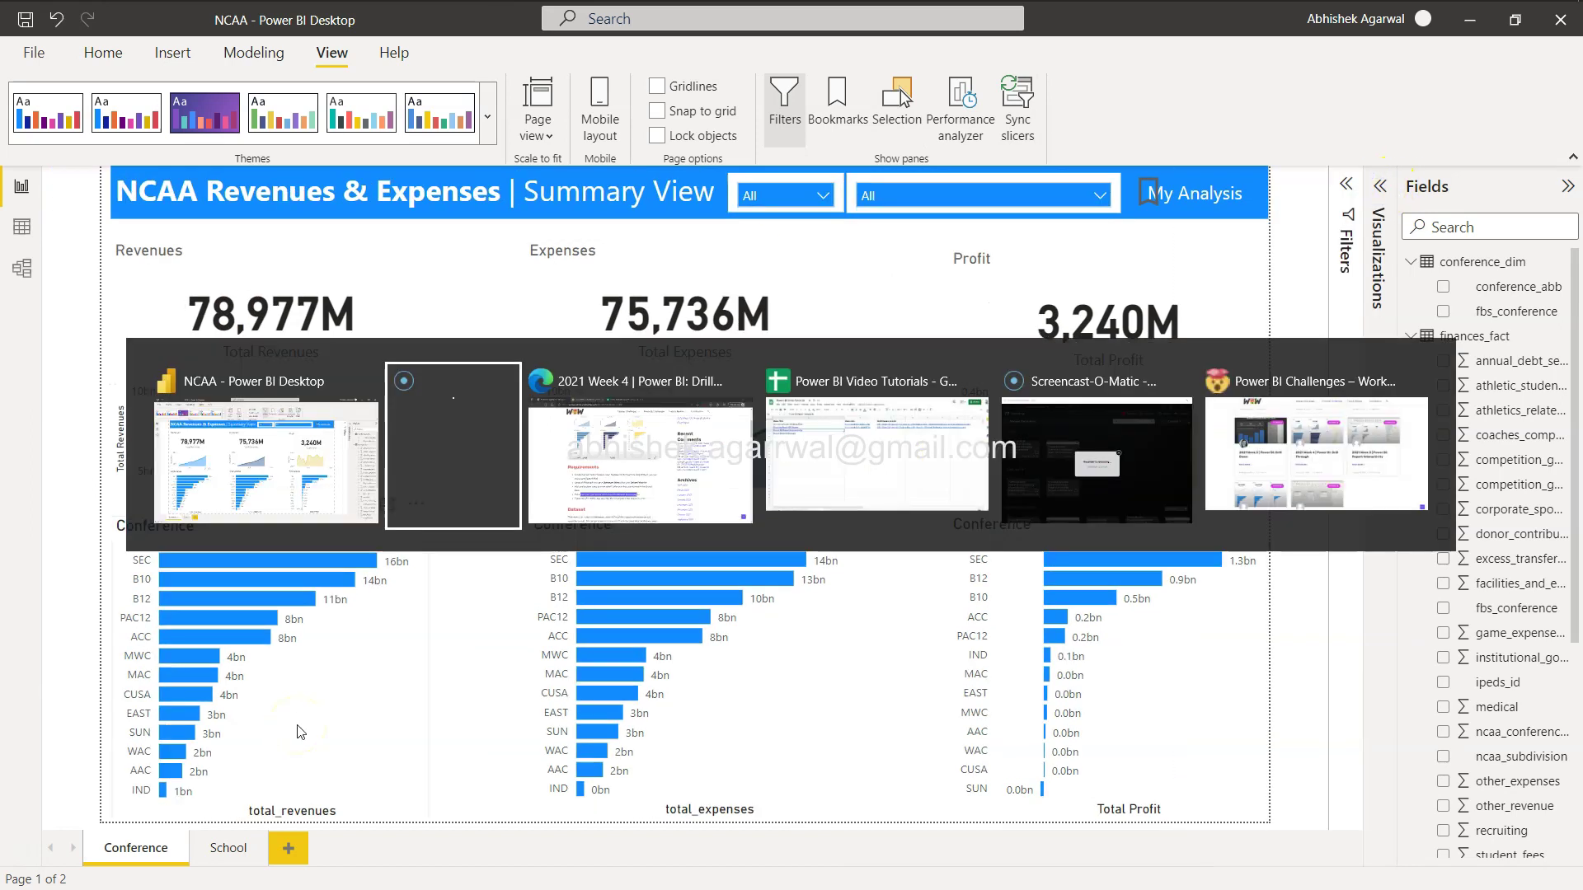
key(Tab)
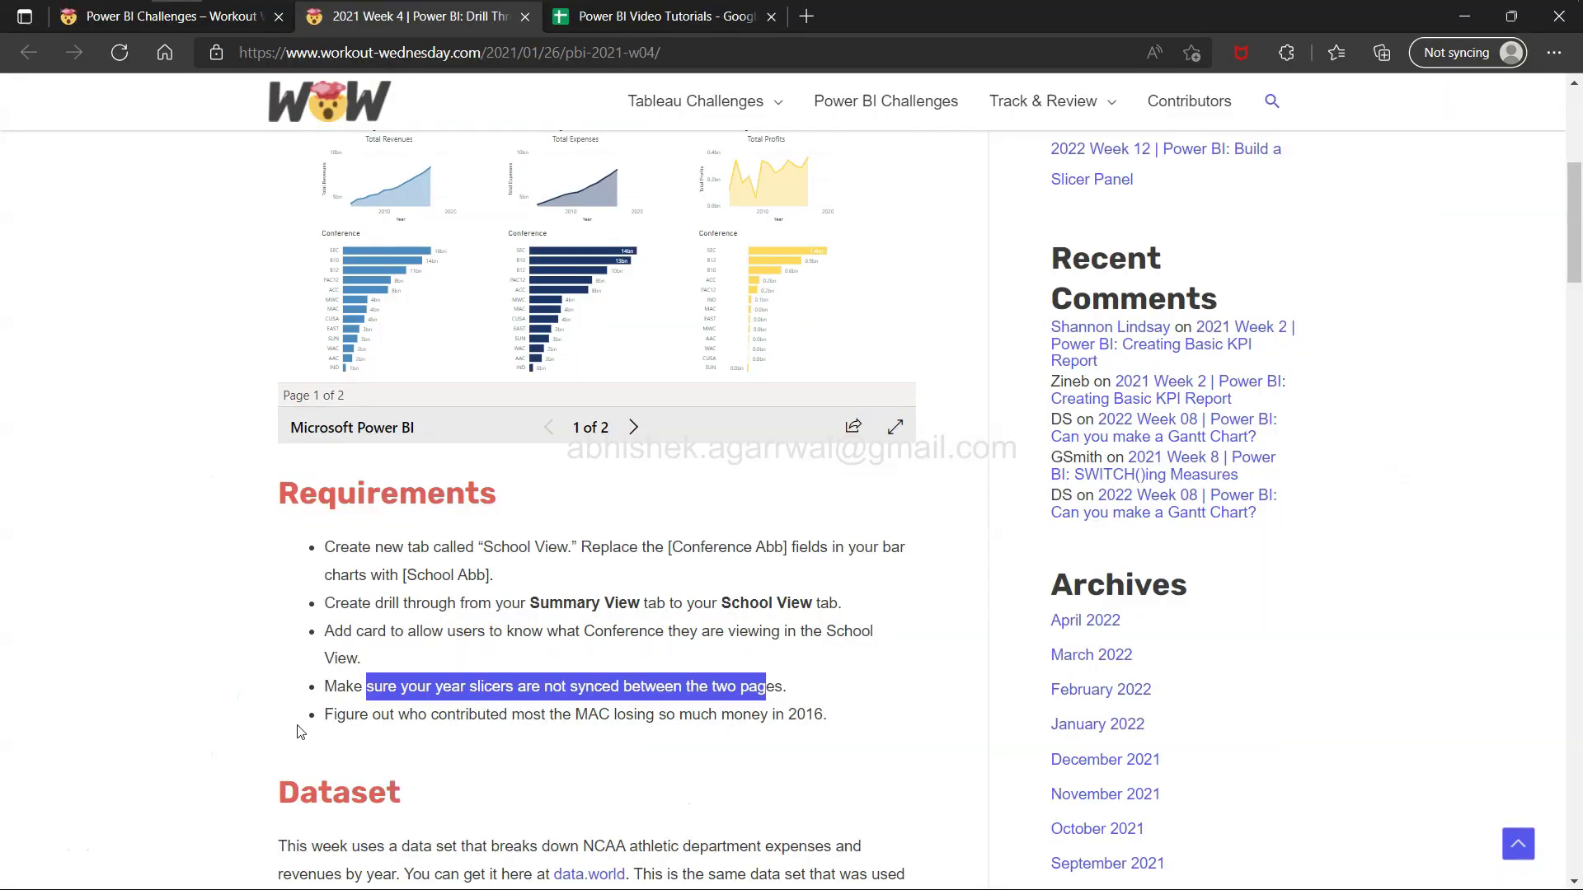
triple_click(362, 720)
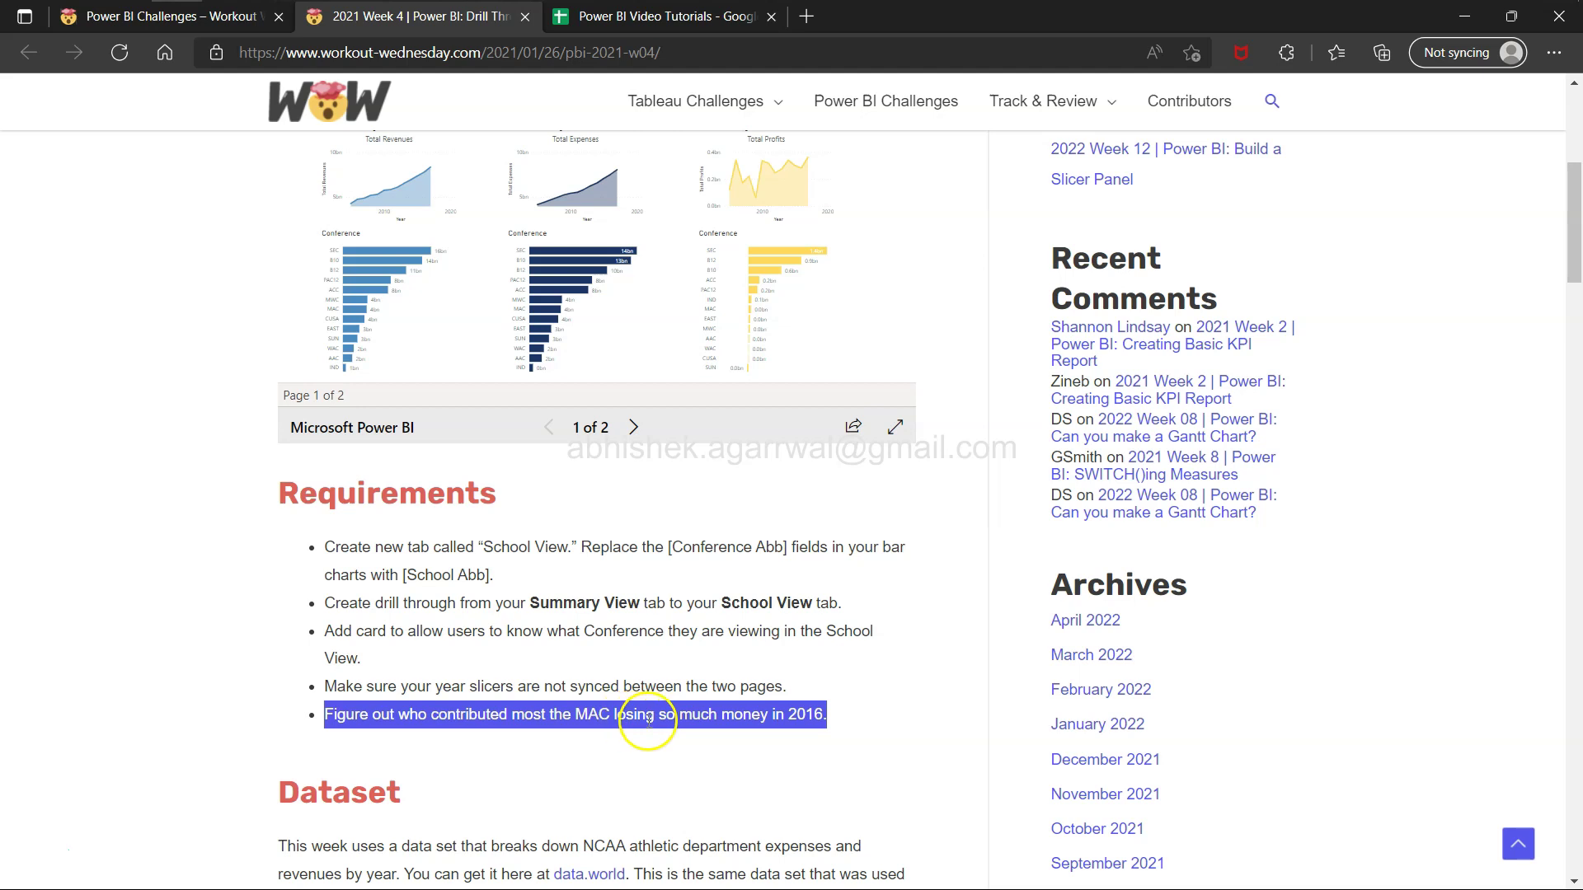
Step: Switch back to Power BI Desktop and filter the Conference page's year slicer to 2016 only
click(811, 719)
key(alt+Tab)
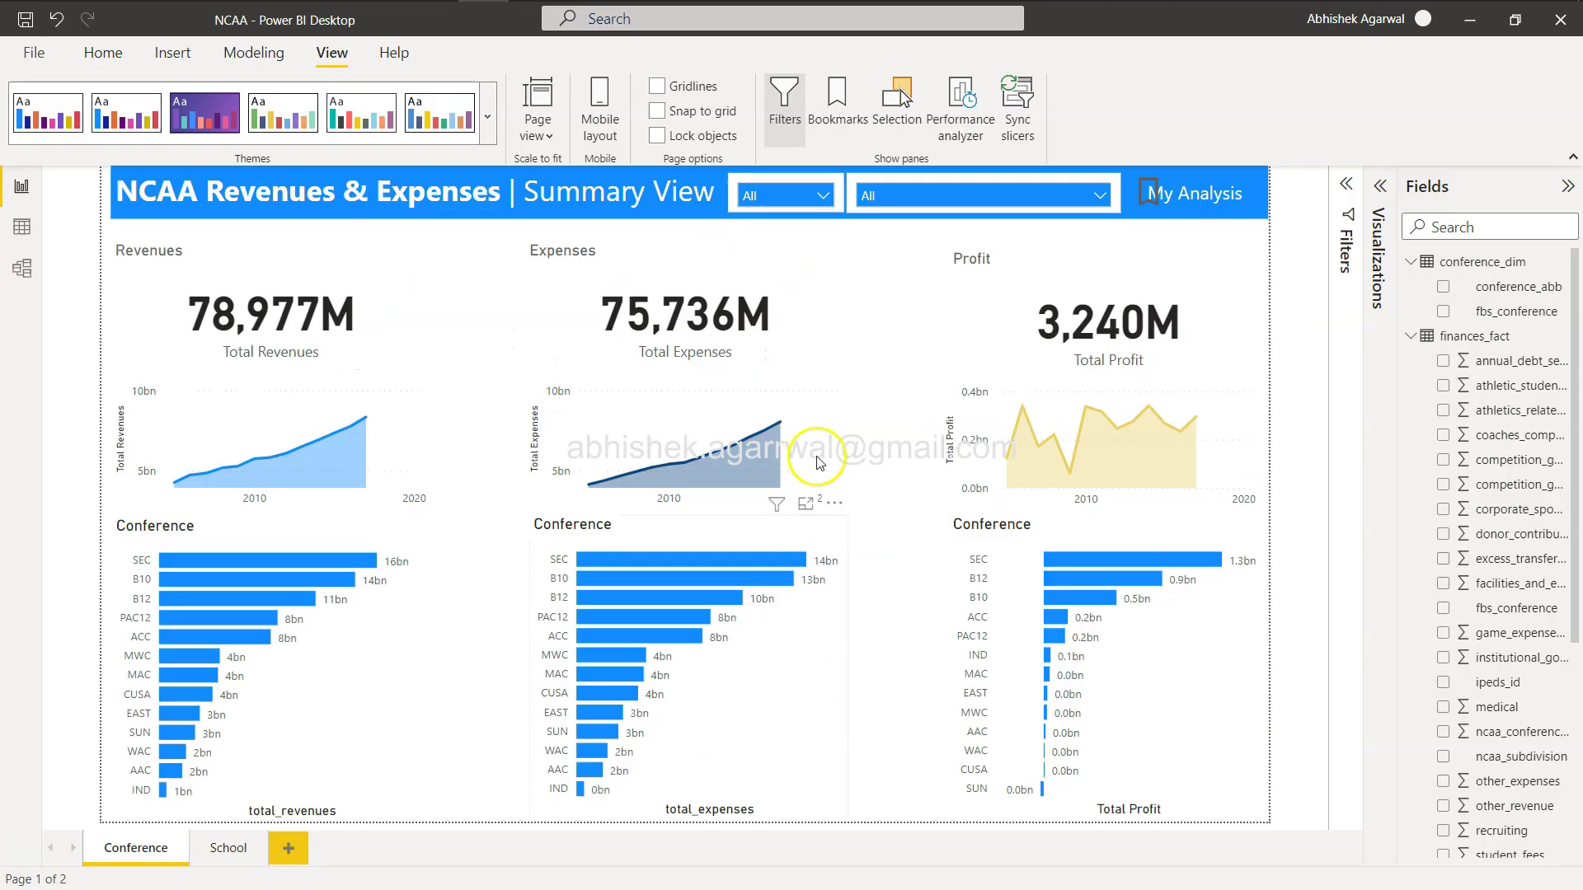
click(821, 196)
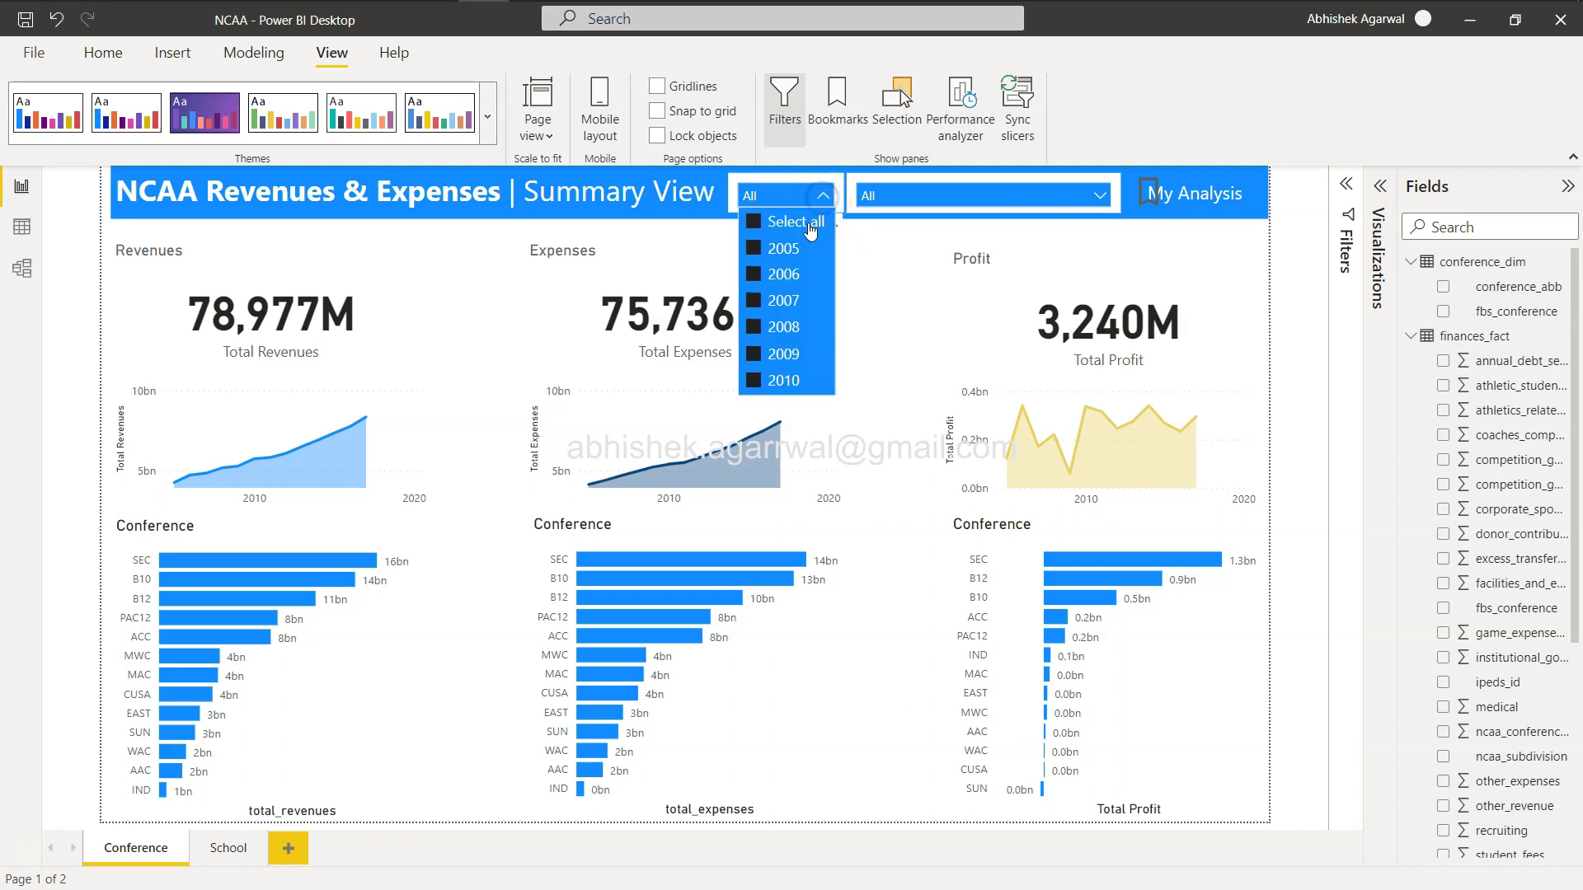
click(750, 223)
scroll(751, 344, down, 2)
click(751, 350)
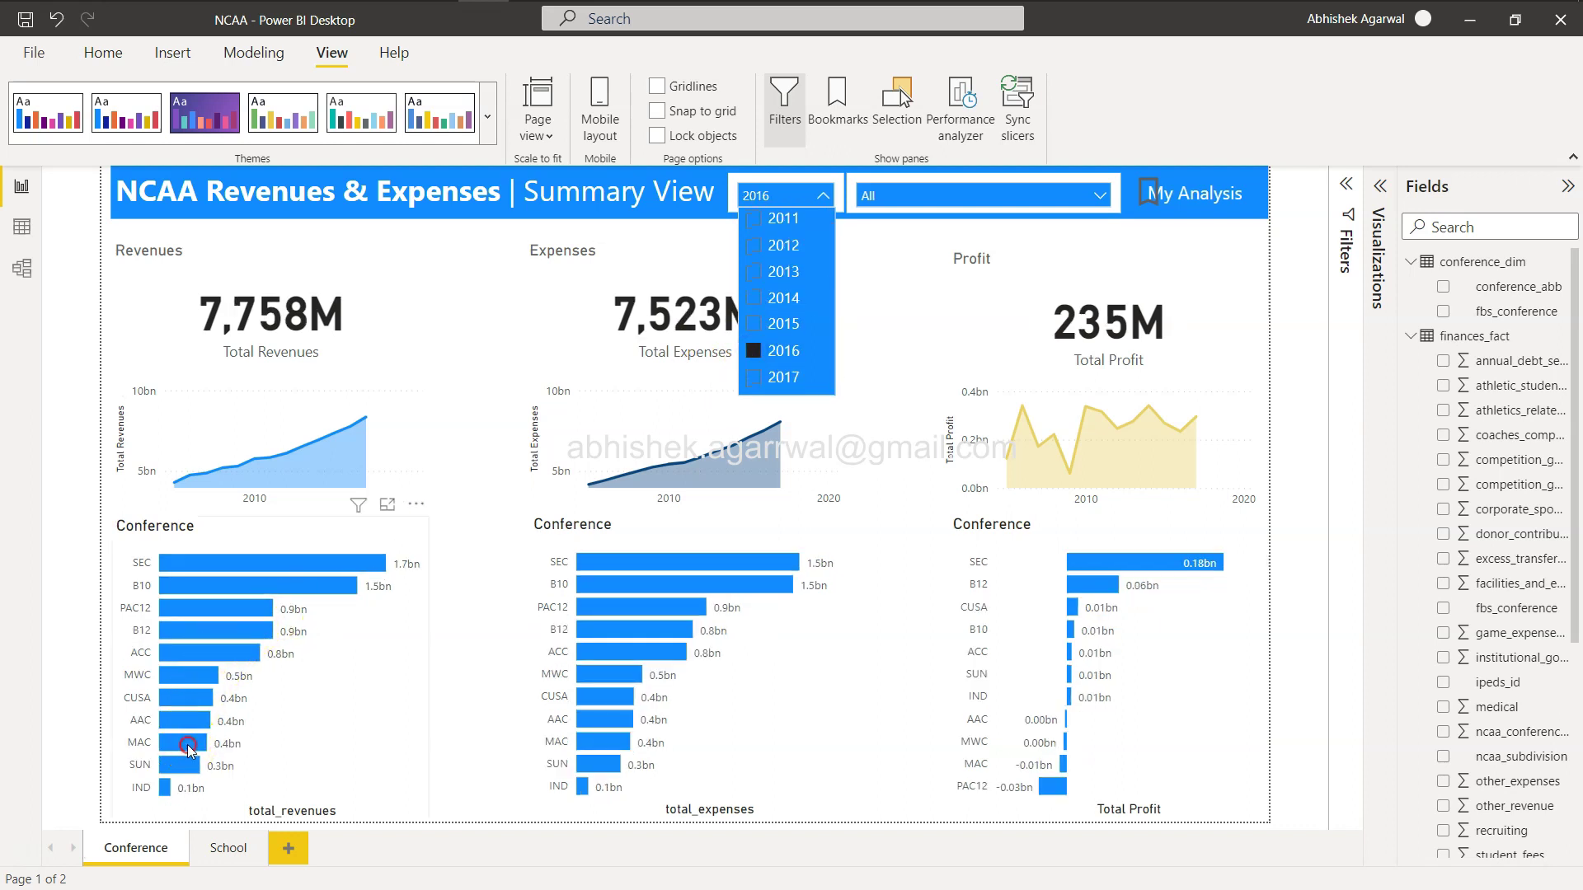
Step: Drill through from the MAC bar in the revenues chart to the School page and check the years its slicer offers
right_click(188, 746)
mouse_move(280, 635)
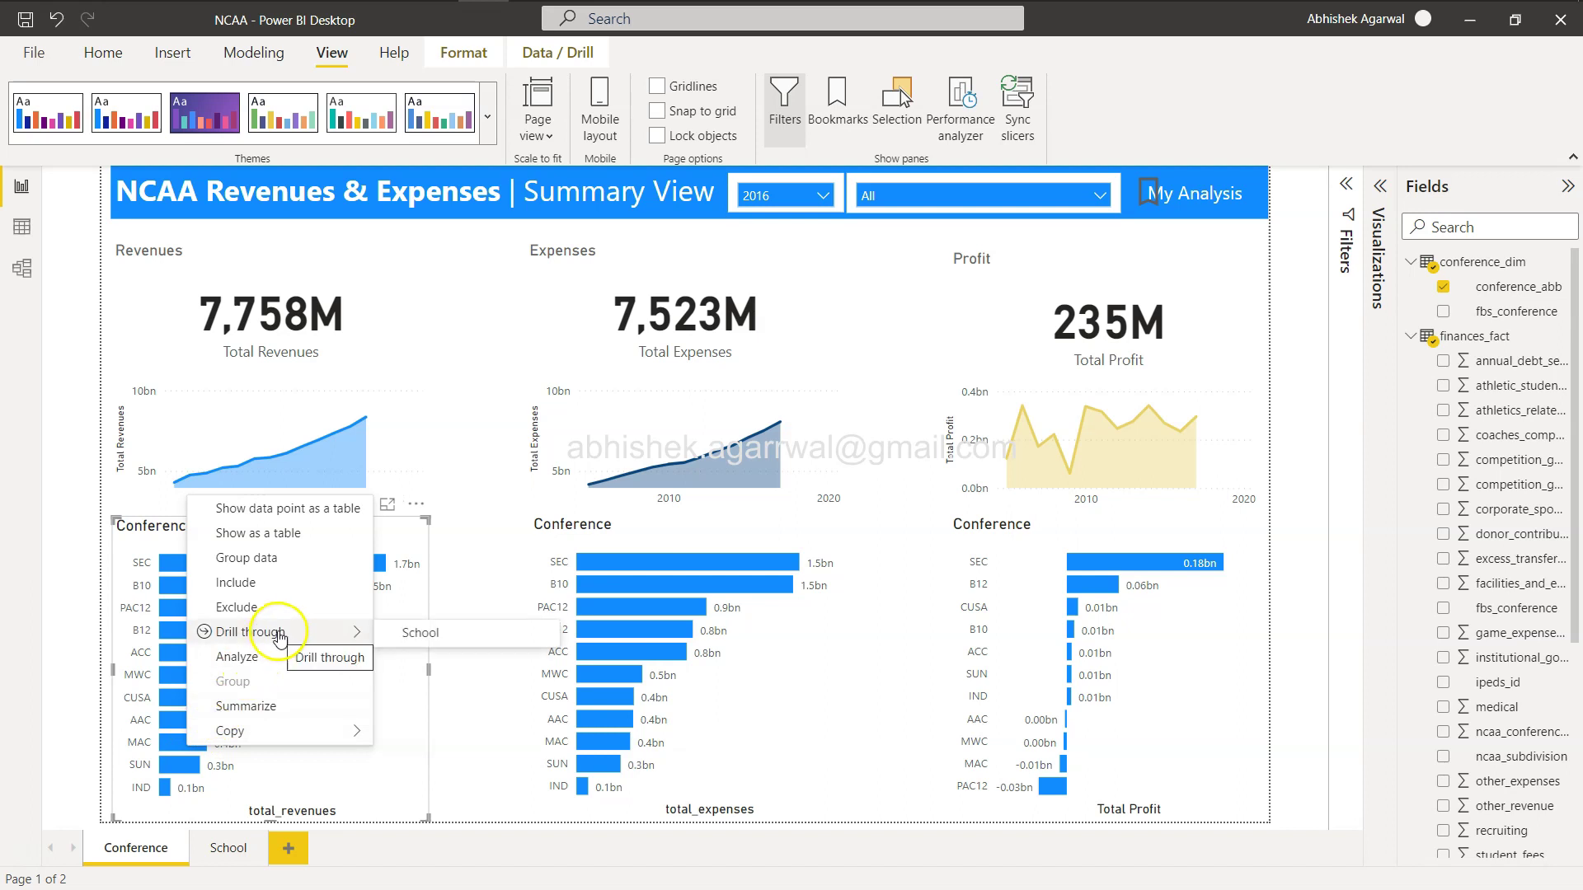
click(423, 637)
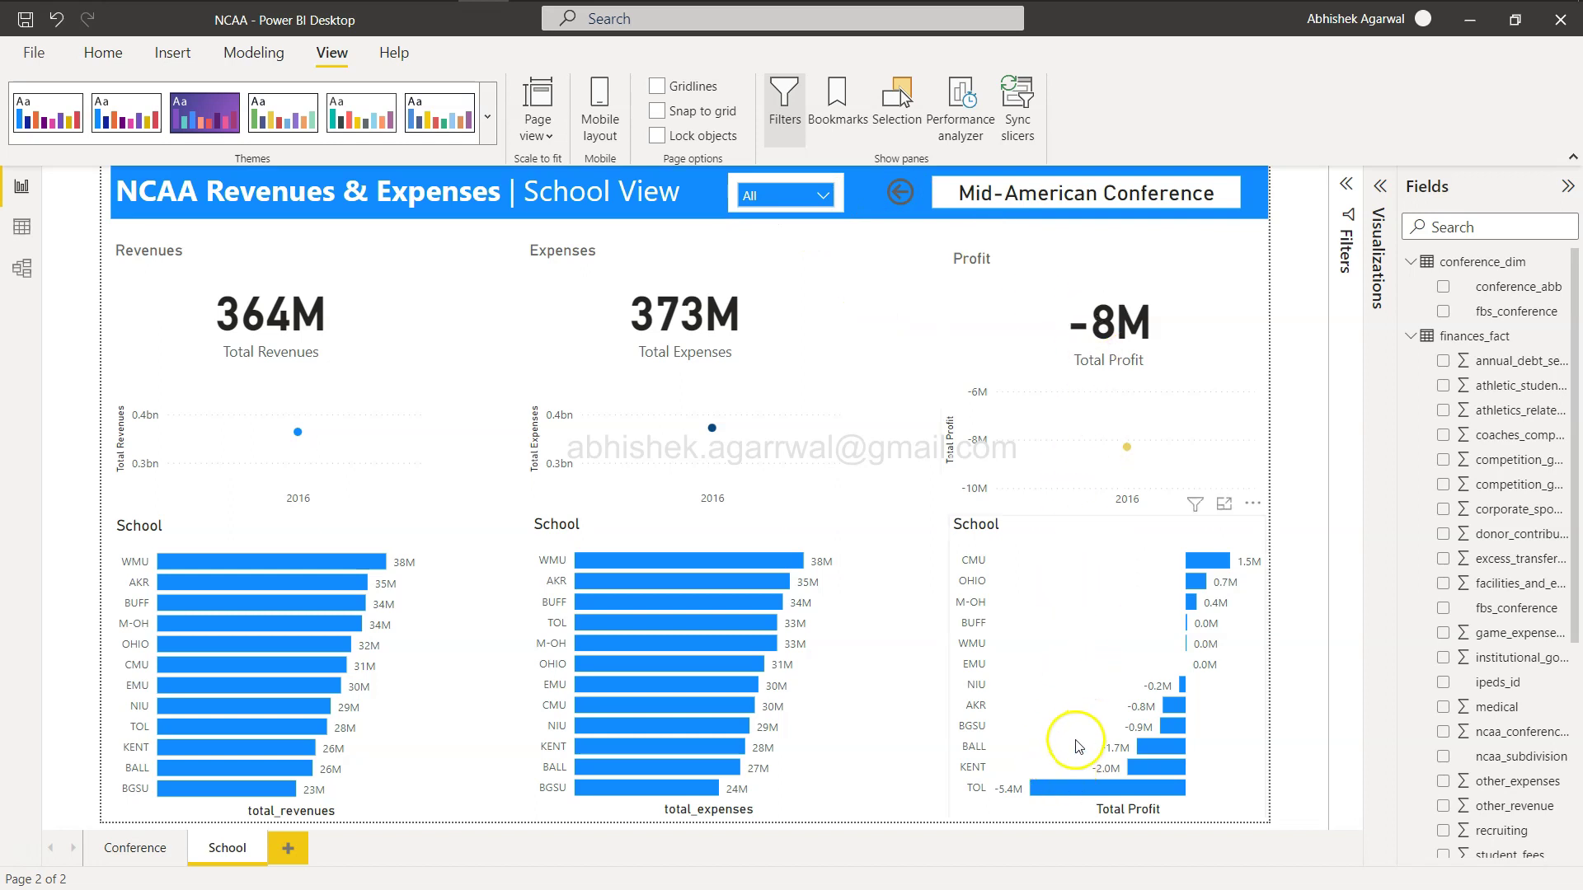
click(829, 201)
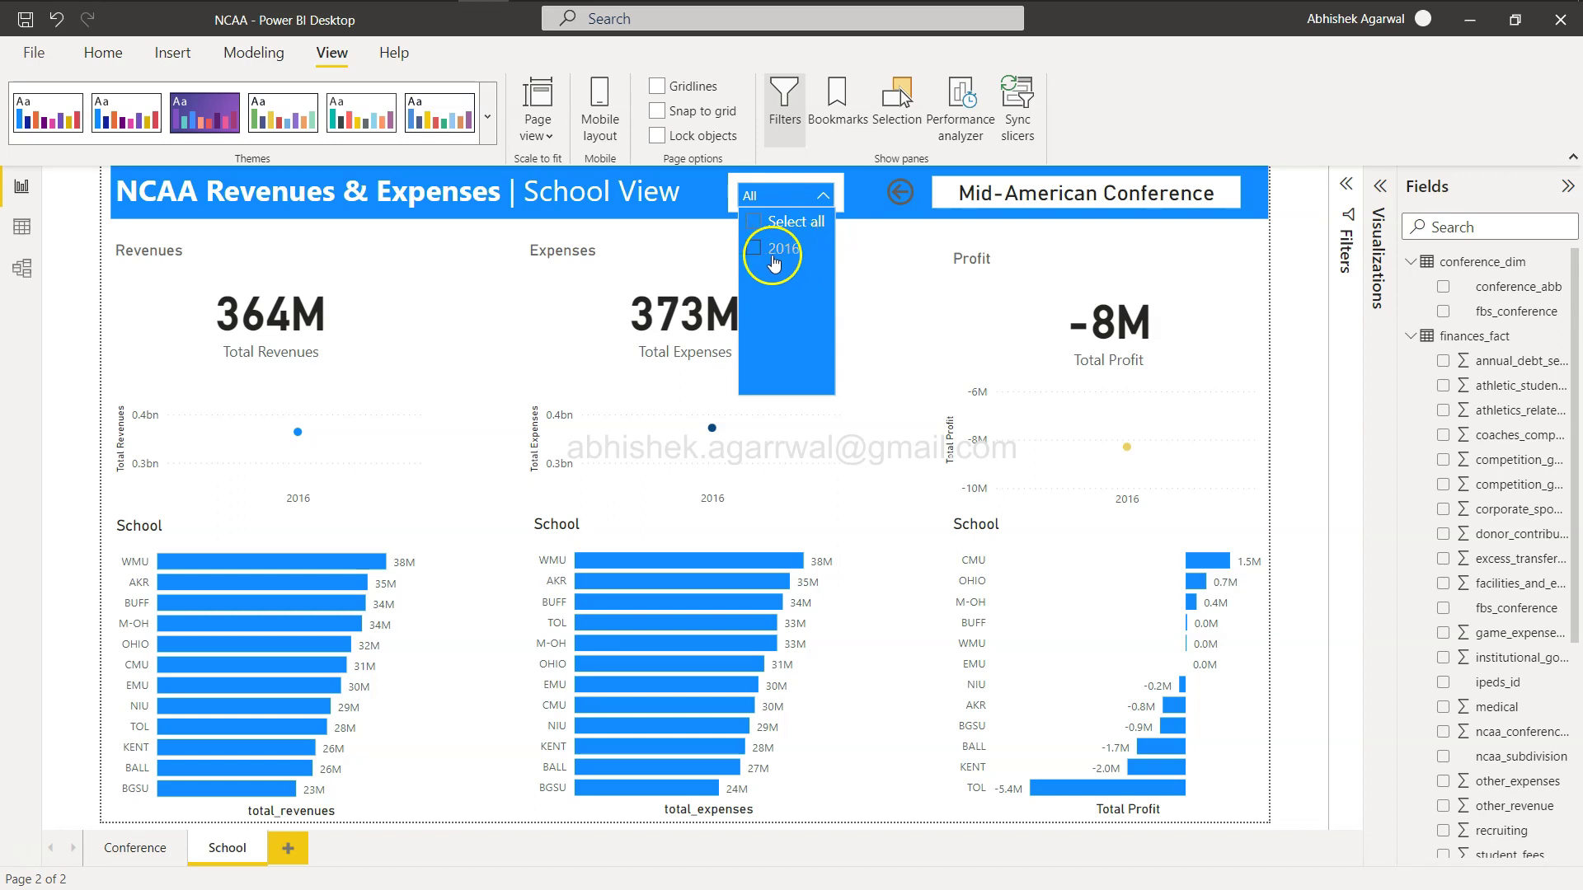
click(911, 562)
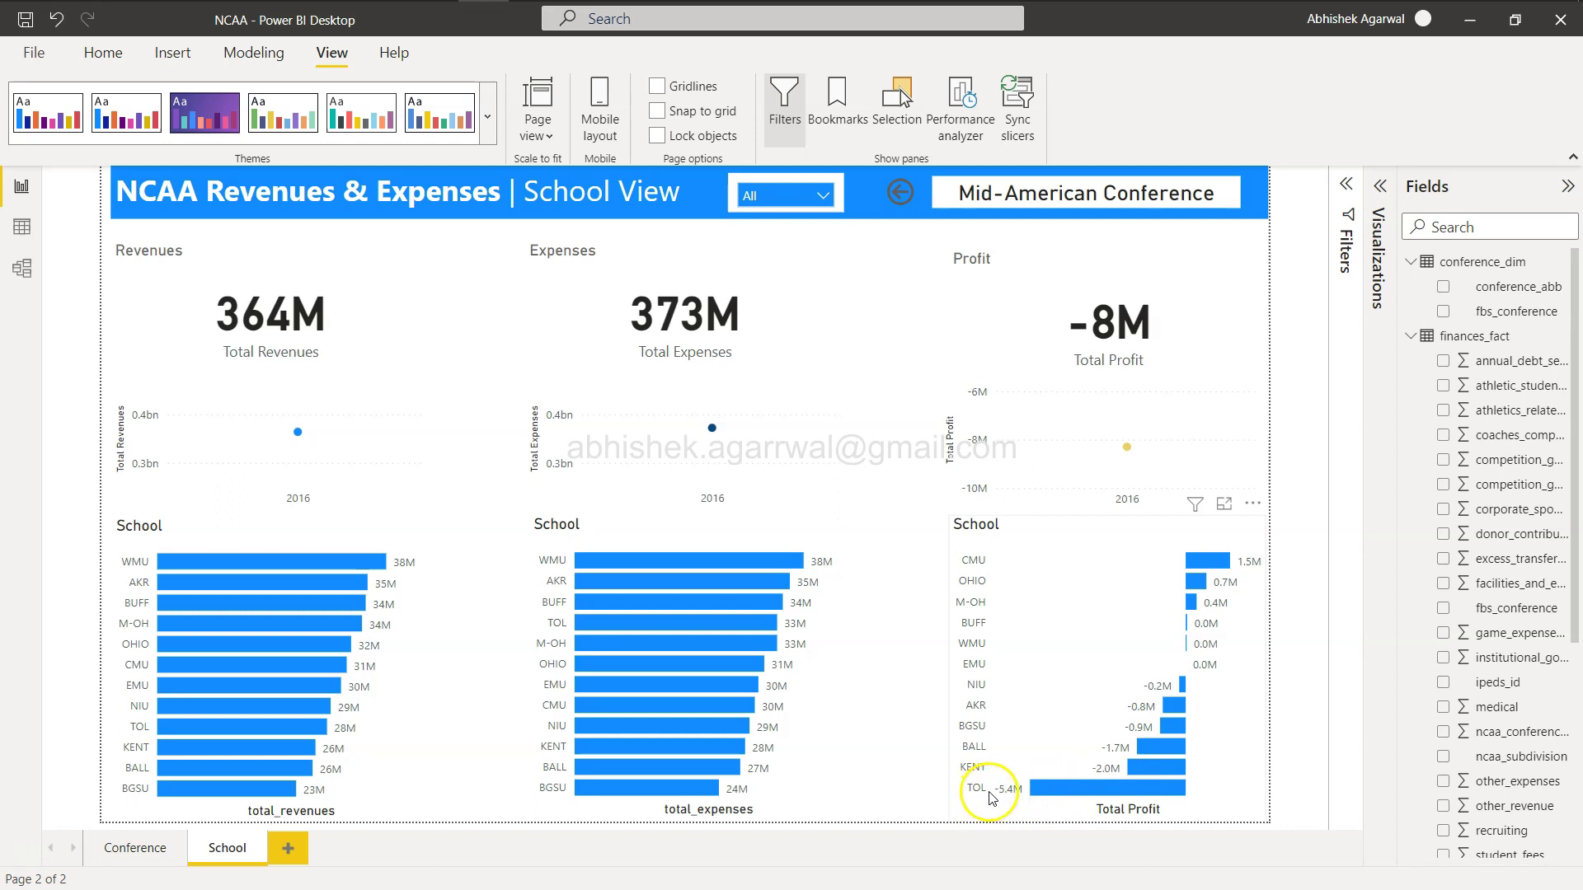
Step: Examine the largest negative bar in the School page's profit chart to identify the MAC's main loss contributor
click(1025, 797)
click(1035, 791)
mouse_move(1037, 793)
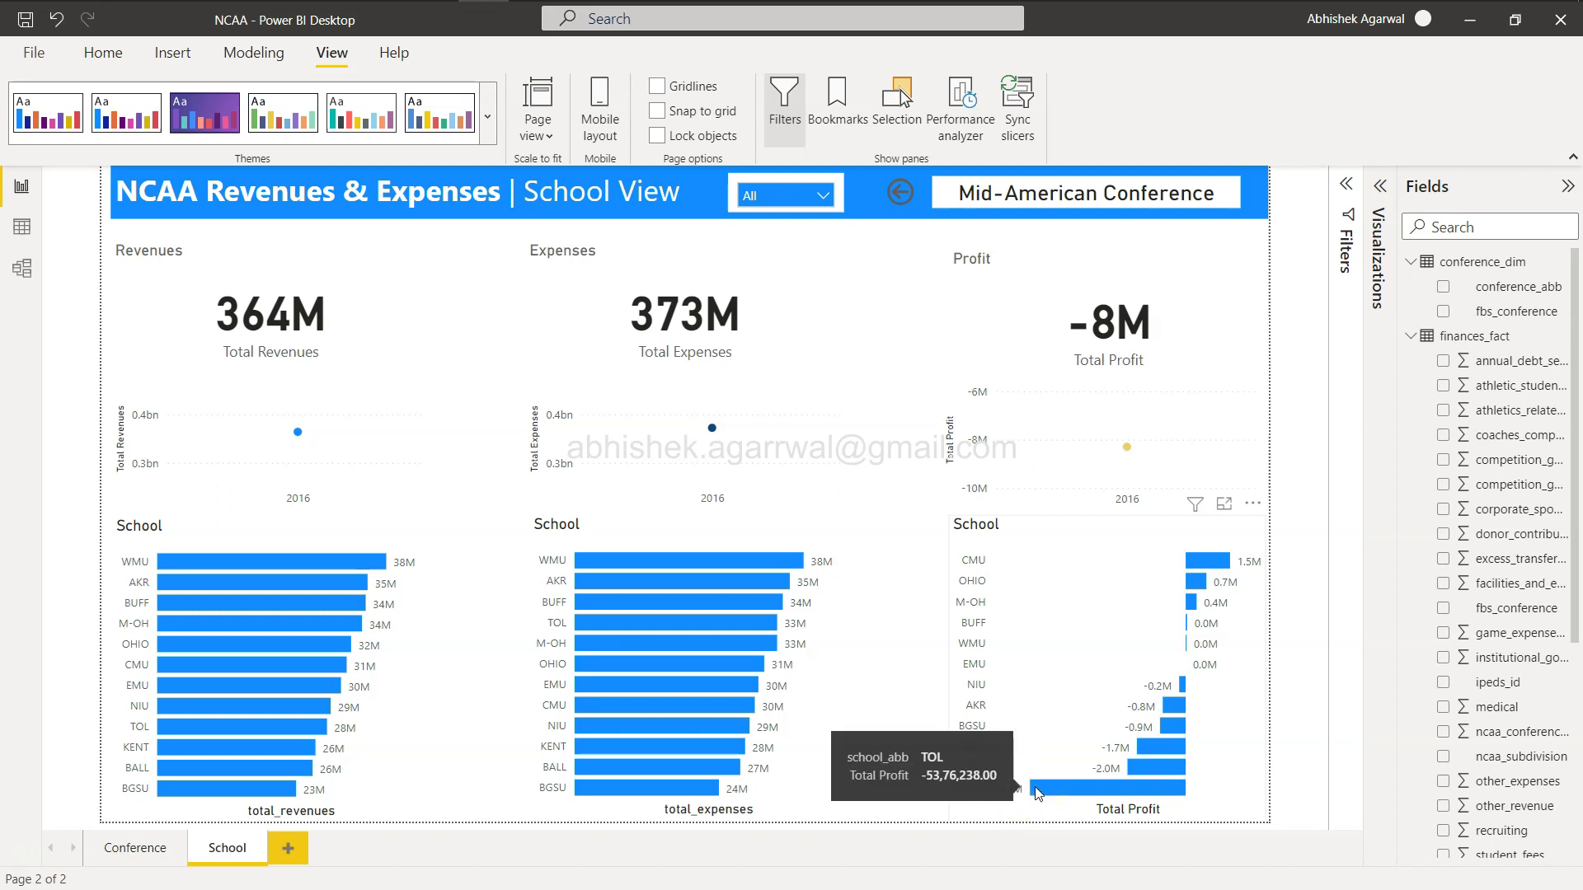
click(1035, 789)
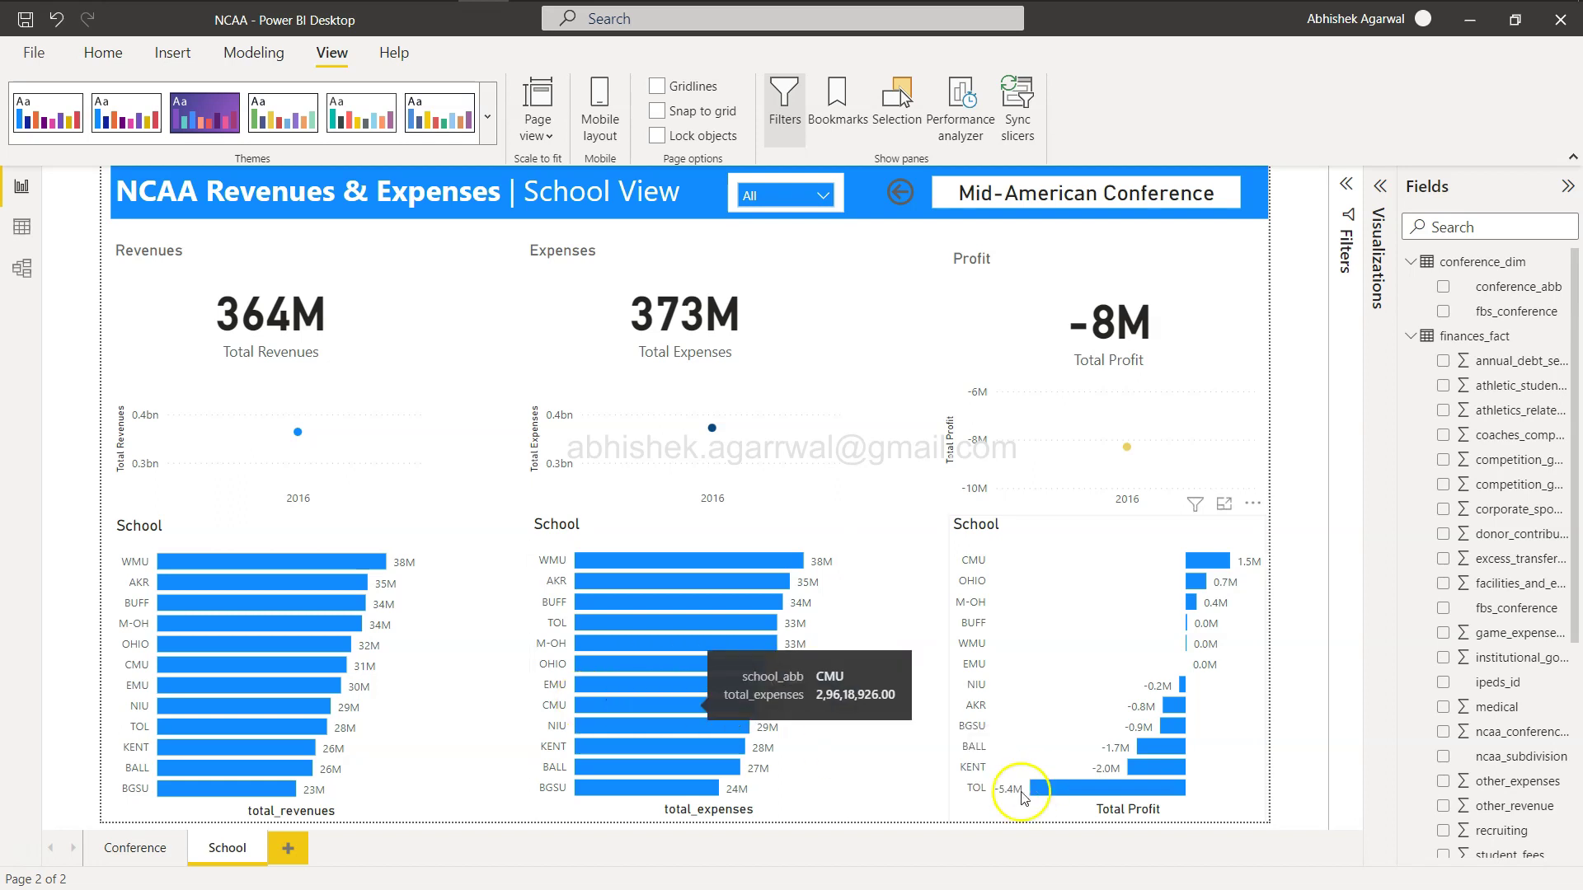
click(1043, 793)
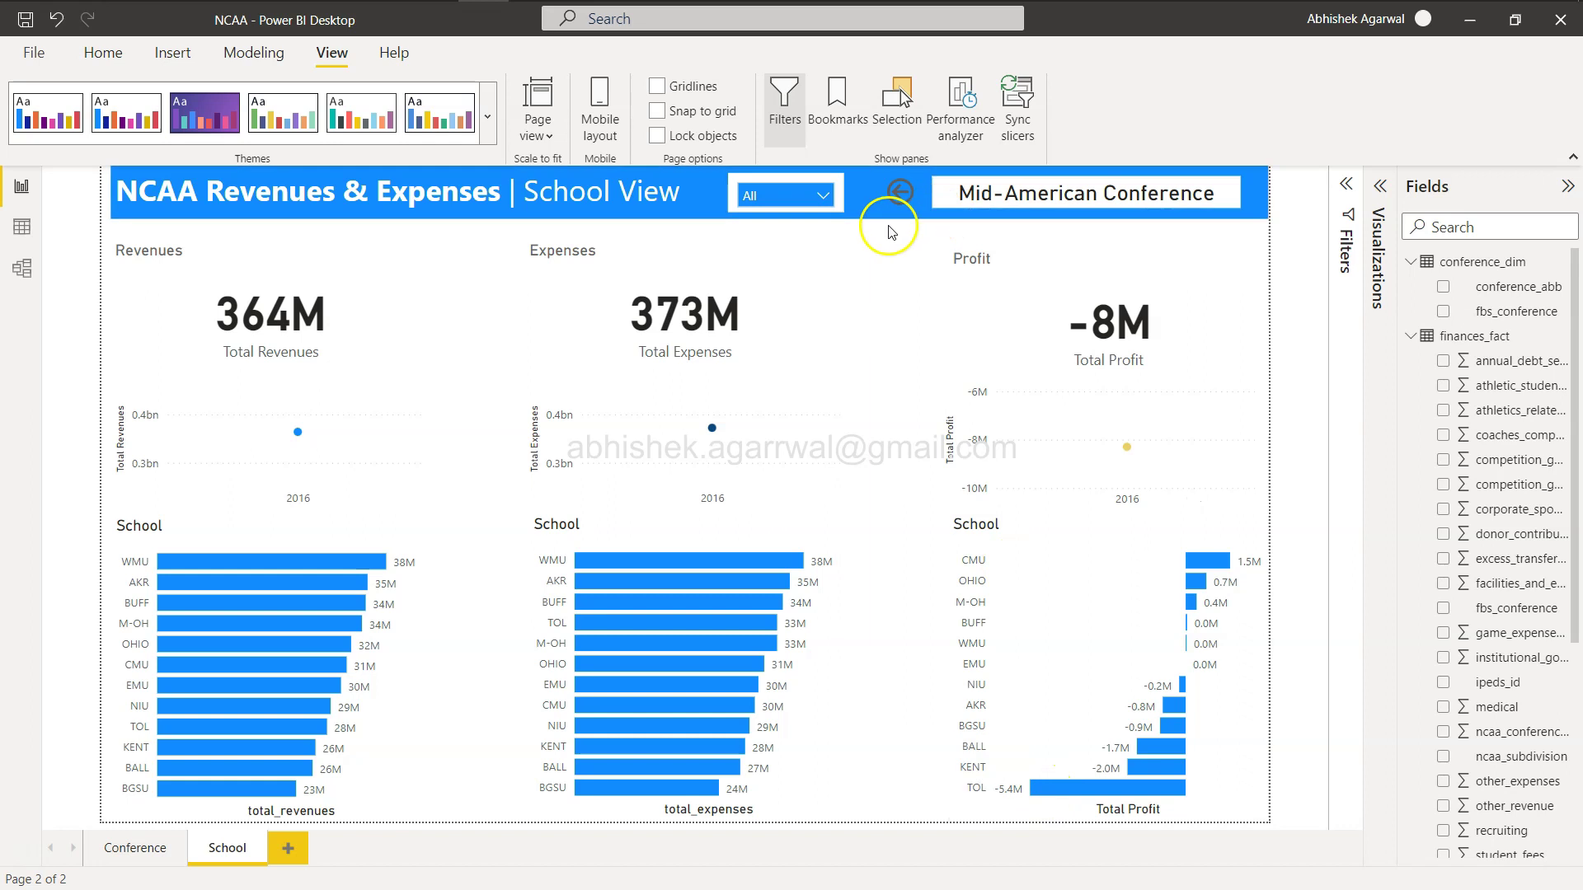
Step: Go back to the Conference page with the page's back arrow and select all years in its year slicer
ctrl+click(898, 184)
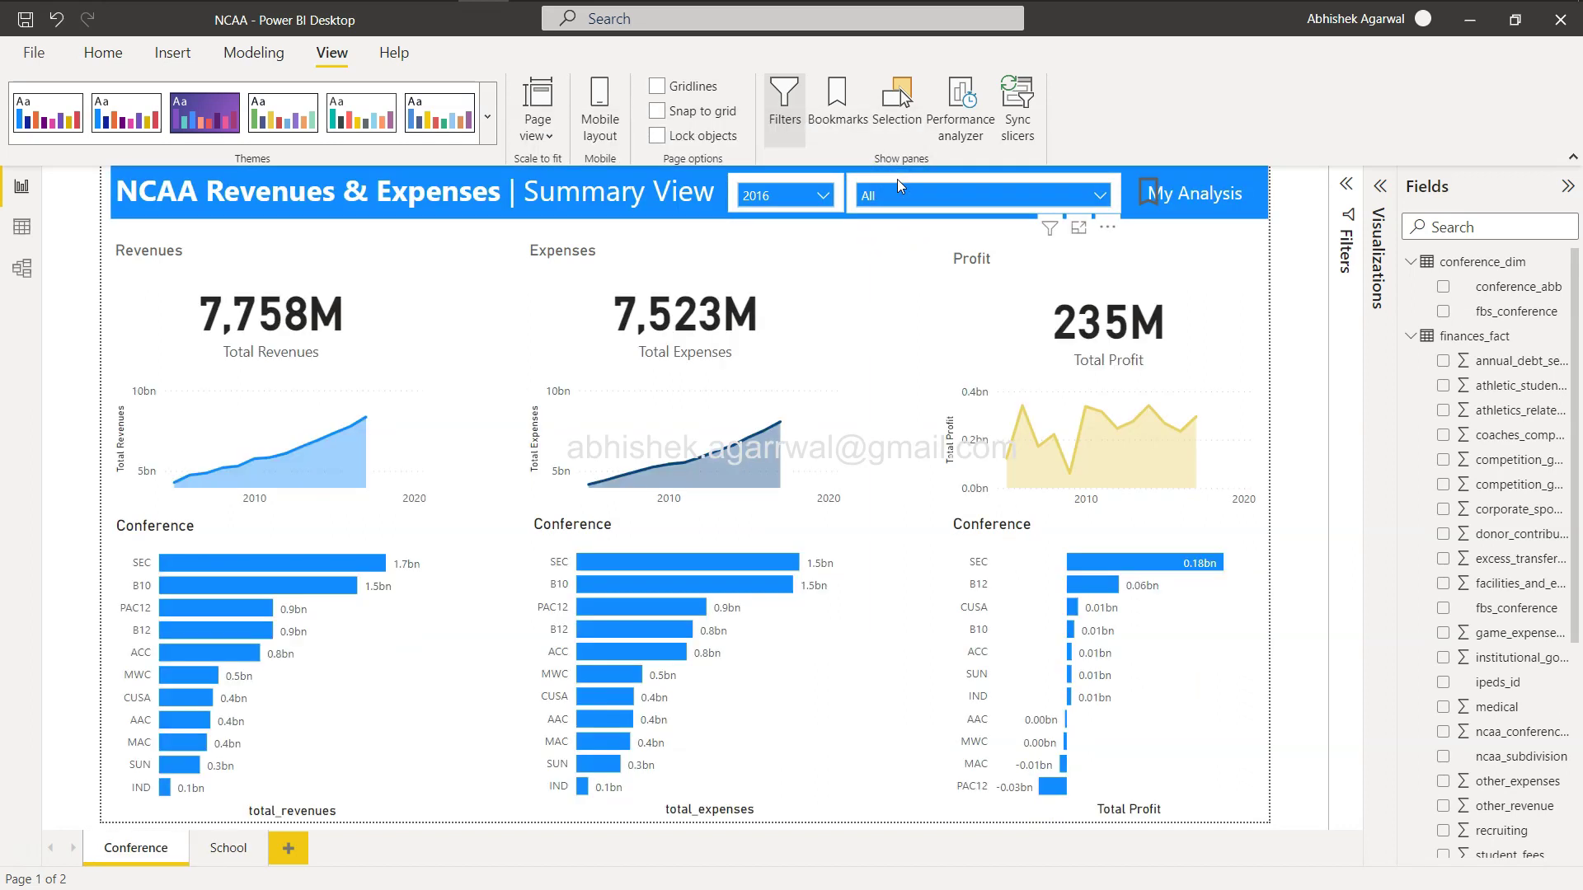
click(323, 742)
click(825, 190)
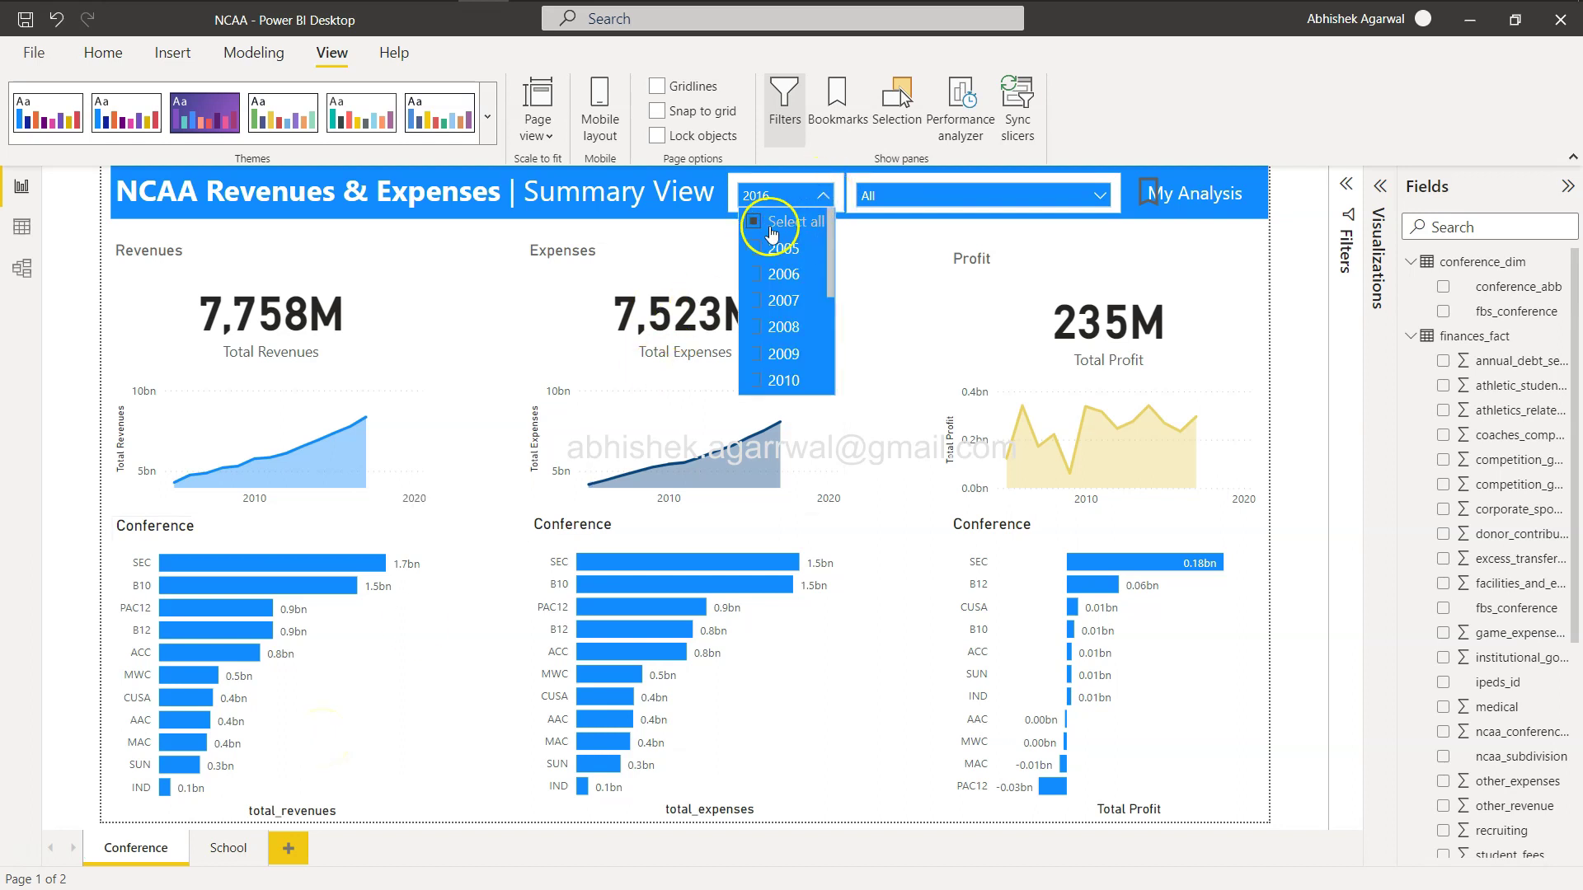
click(754, 223)
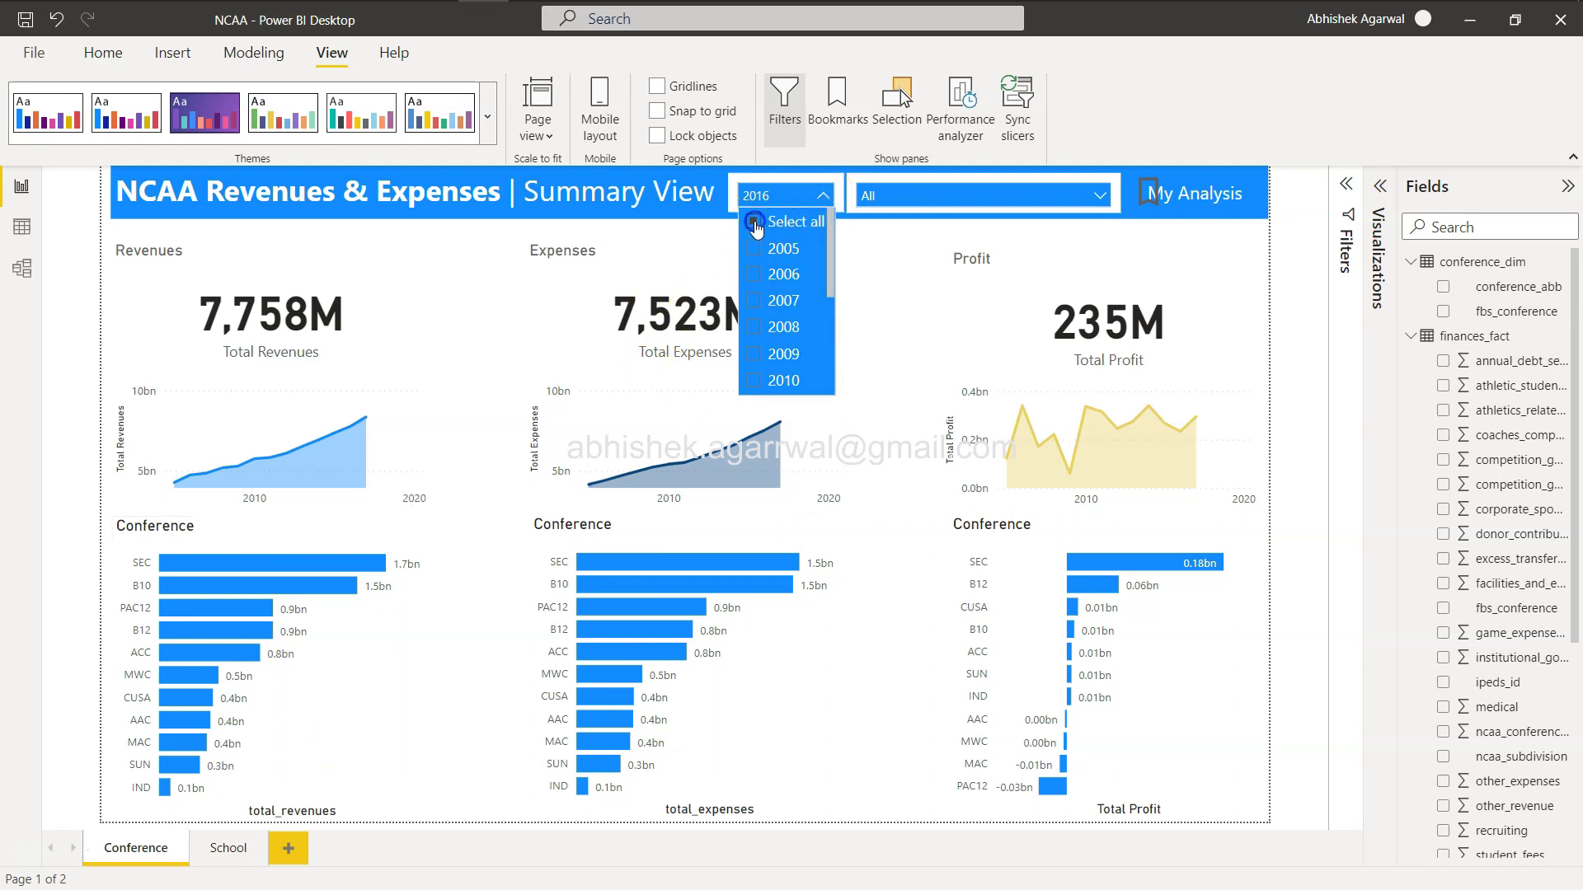
click(700, 230)
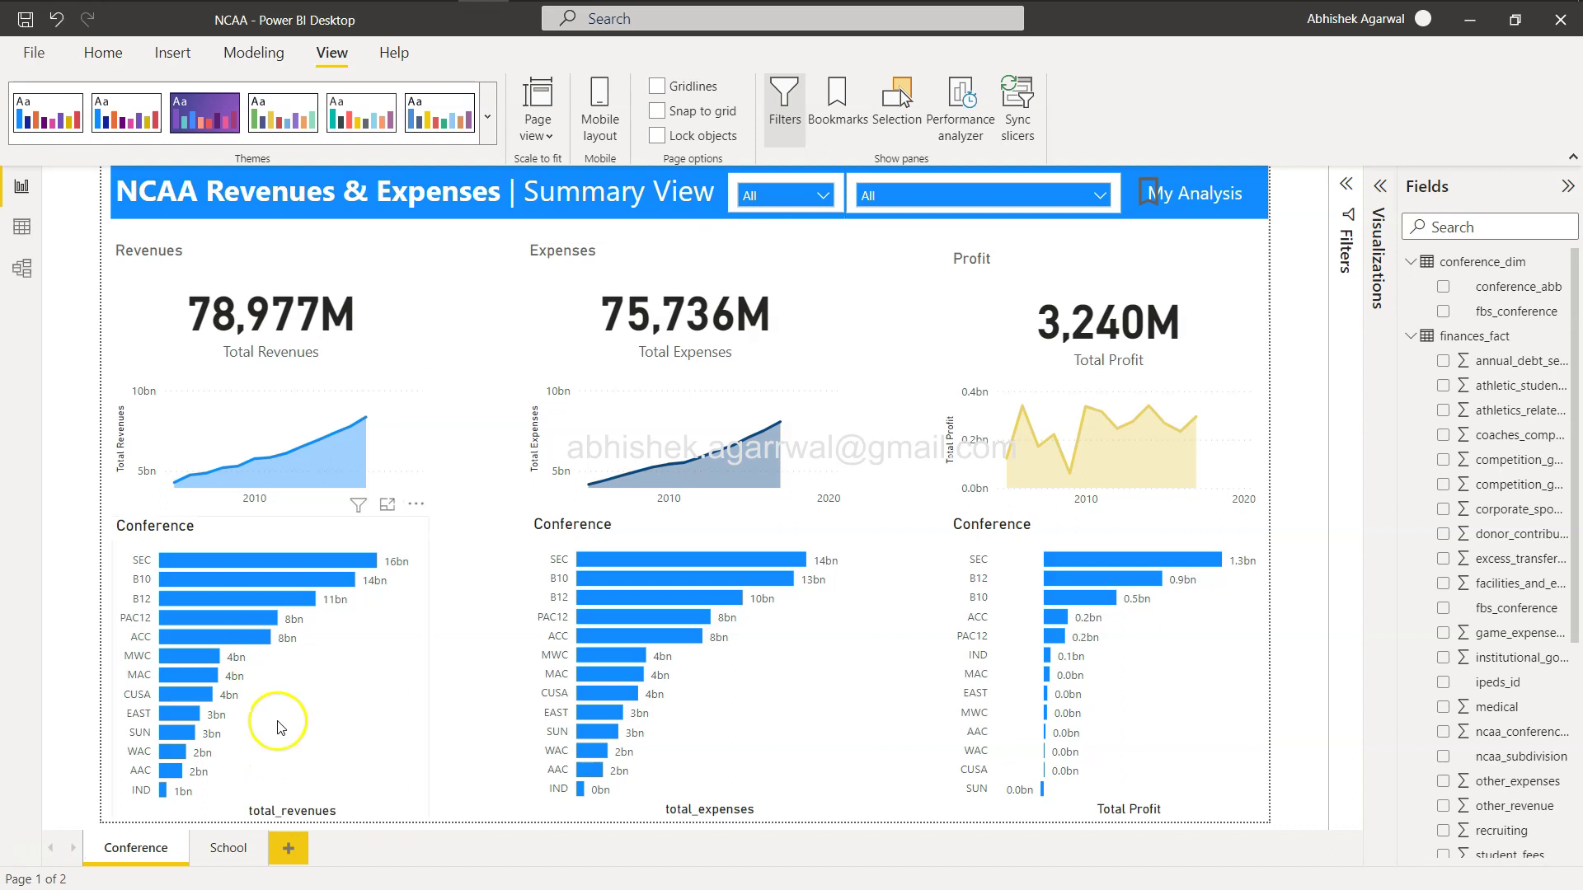
Step: Inspect the drill-through options for the ACC bar in the Conference page's revenues chart, leaving without drilling
mouse_move(259, 639)
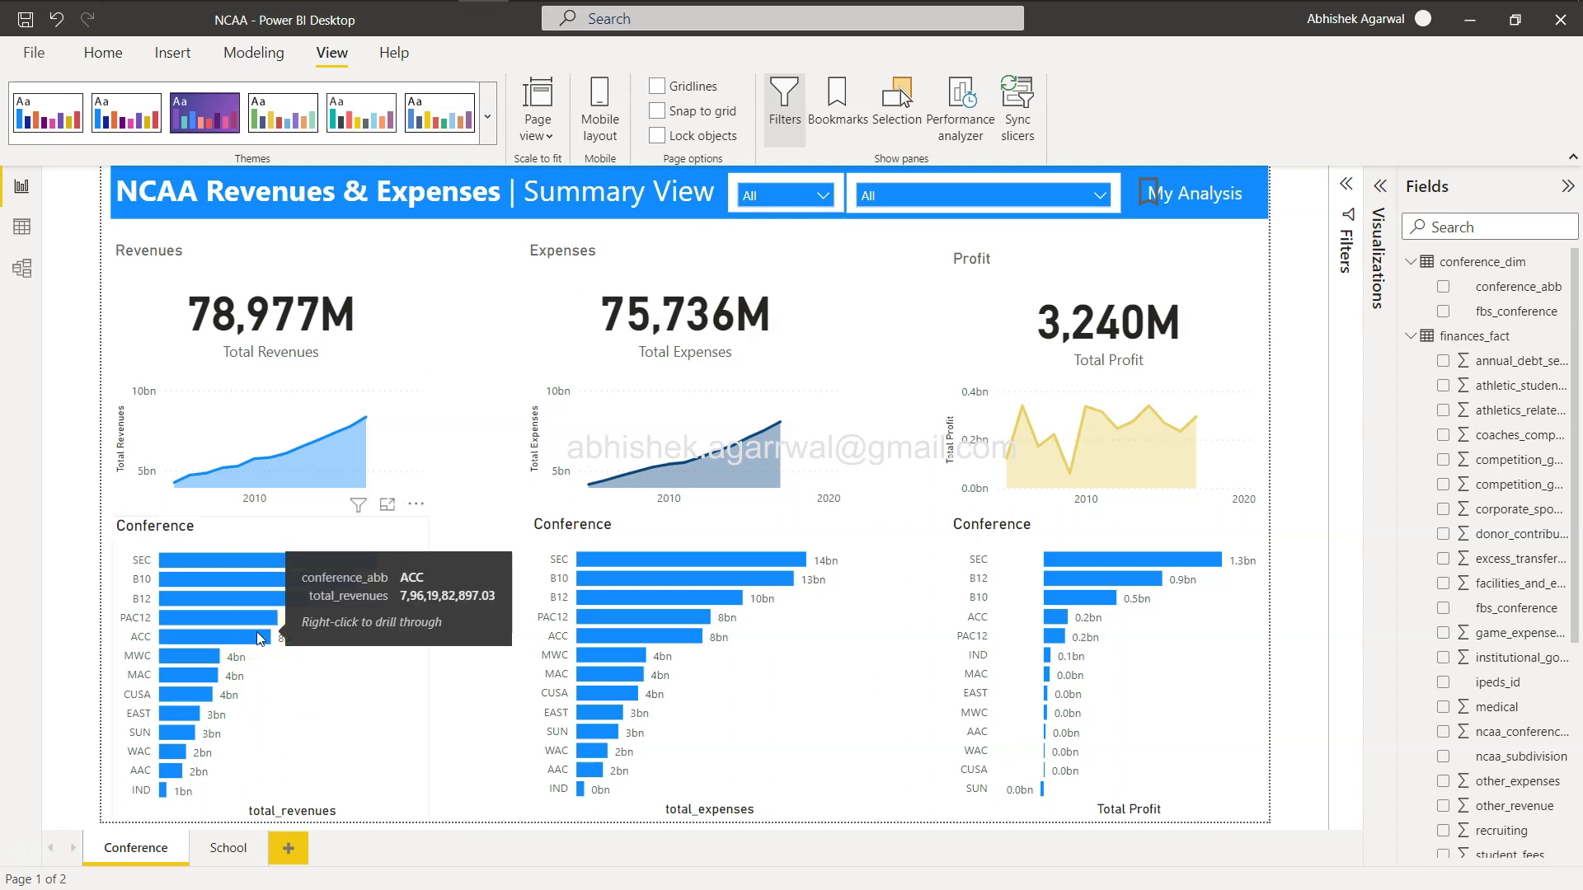
right_click(260, 639)
mouse_move(382, 777)
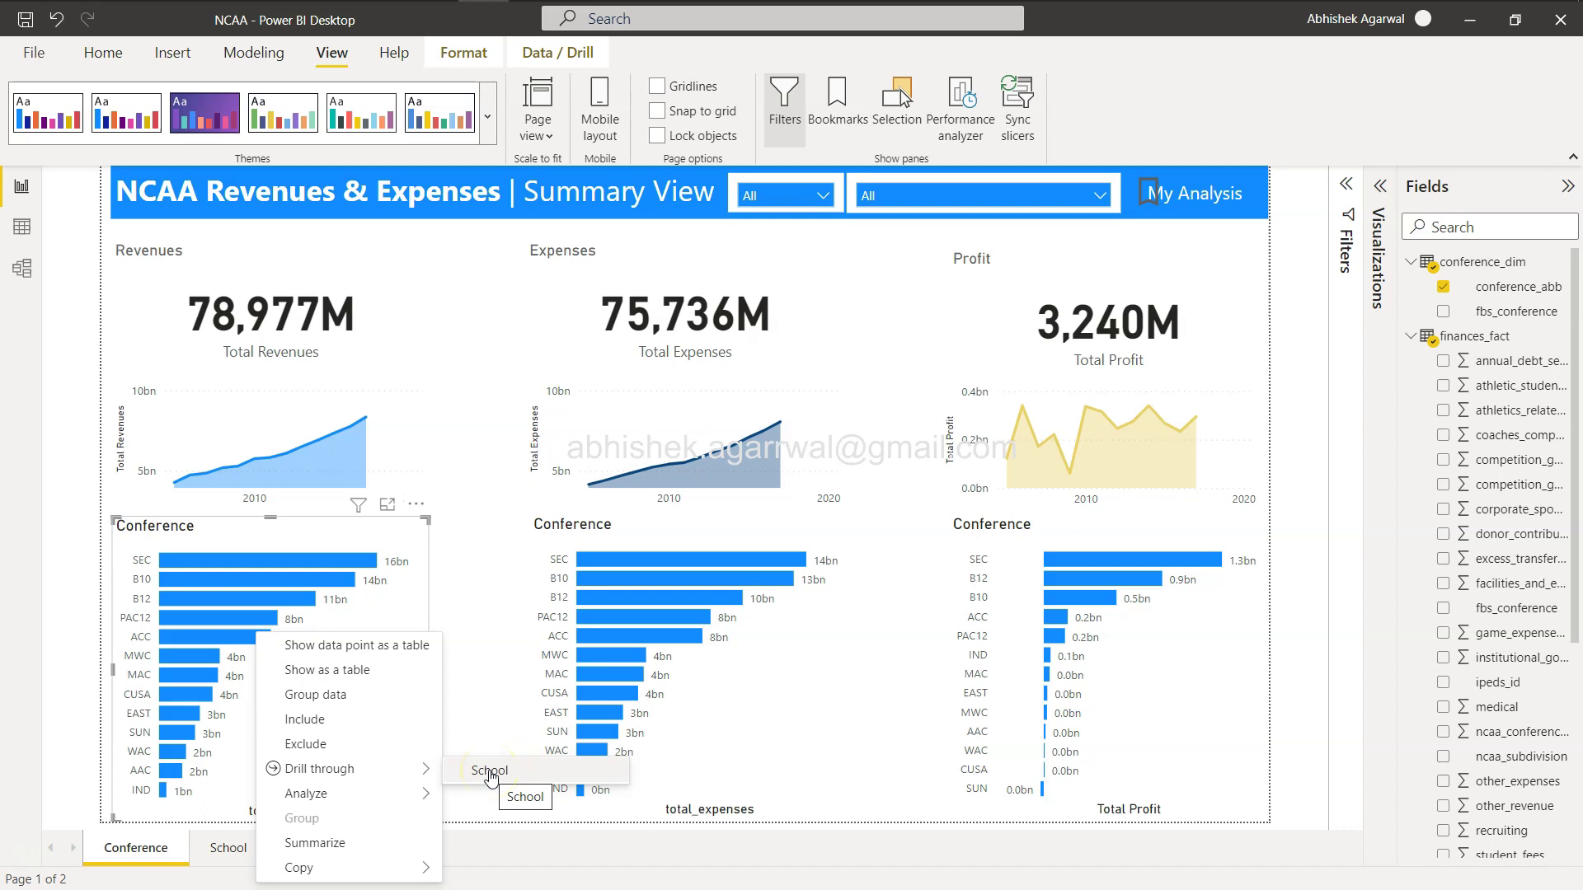
click(486, 690)
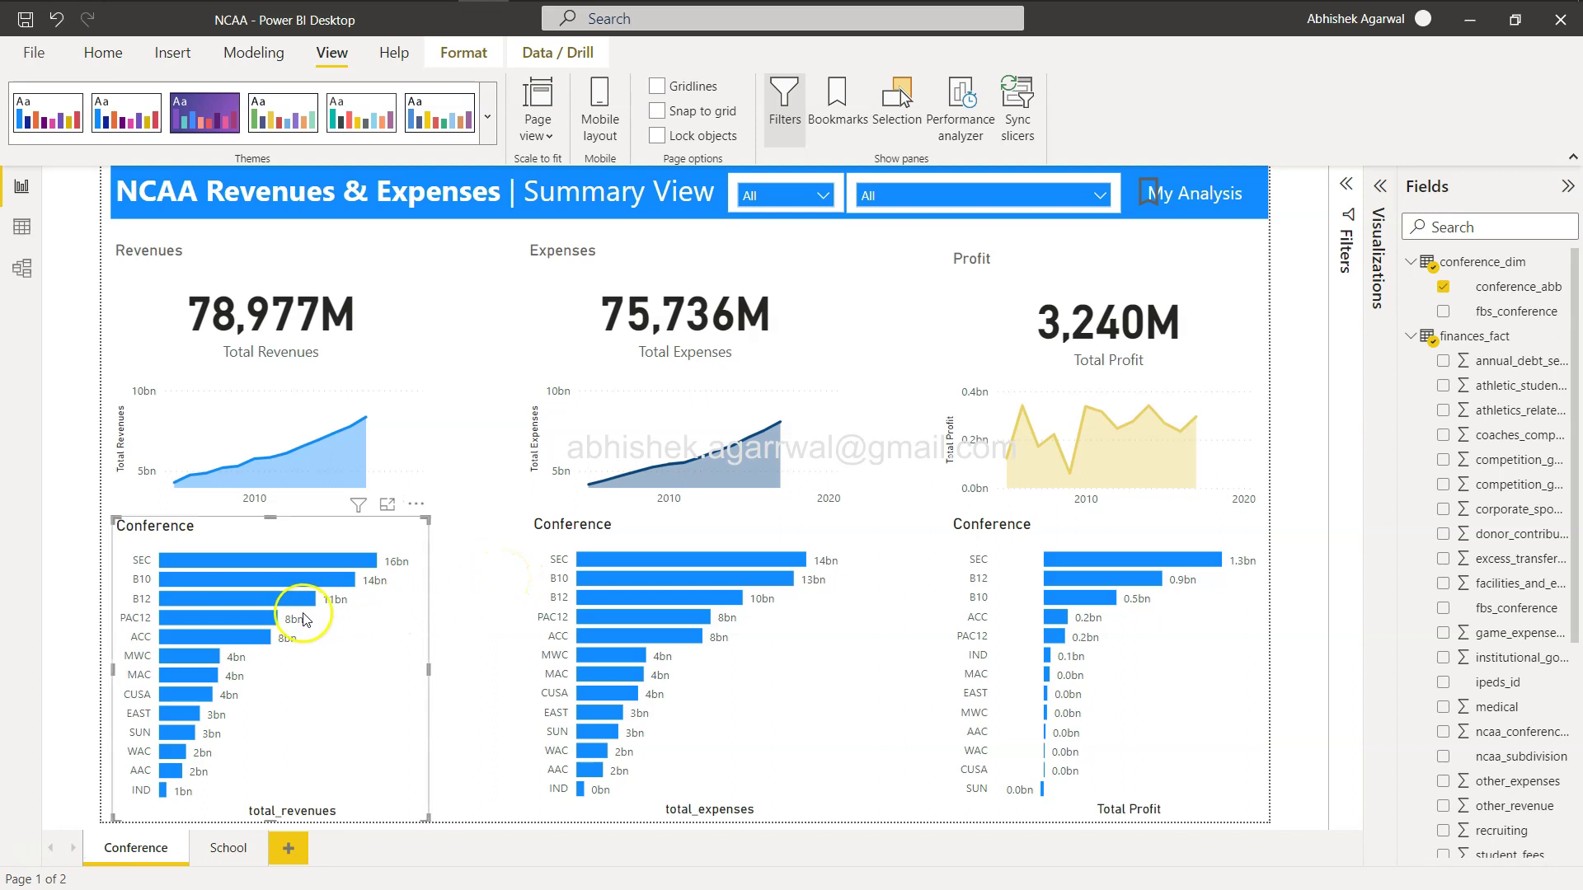
Step: Cross-filter the Conference page by the PAC12 revenue bar, check the School page, and return to the Conference page
click(261, 620)
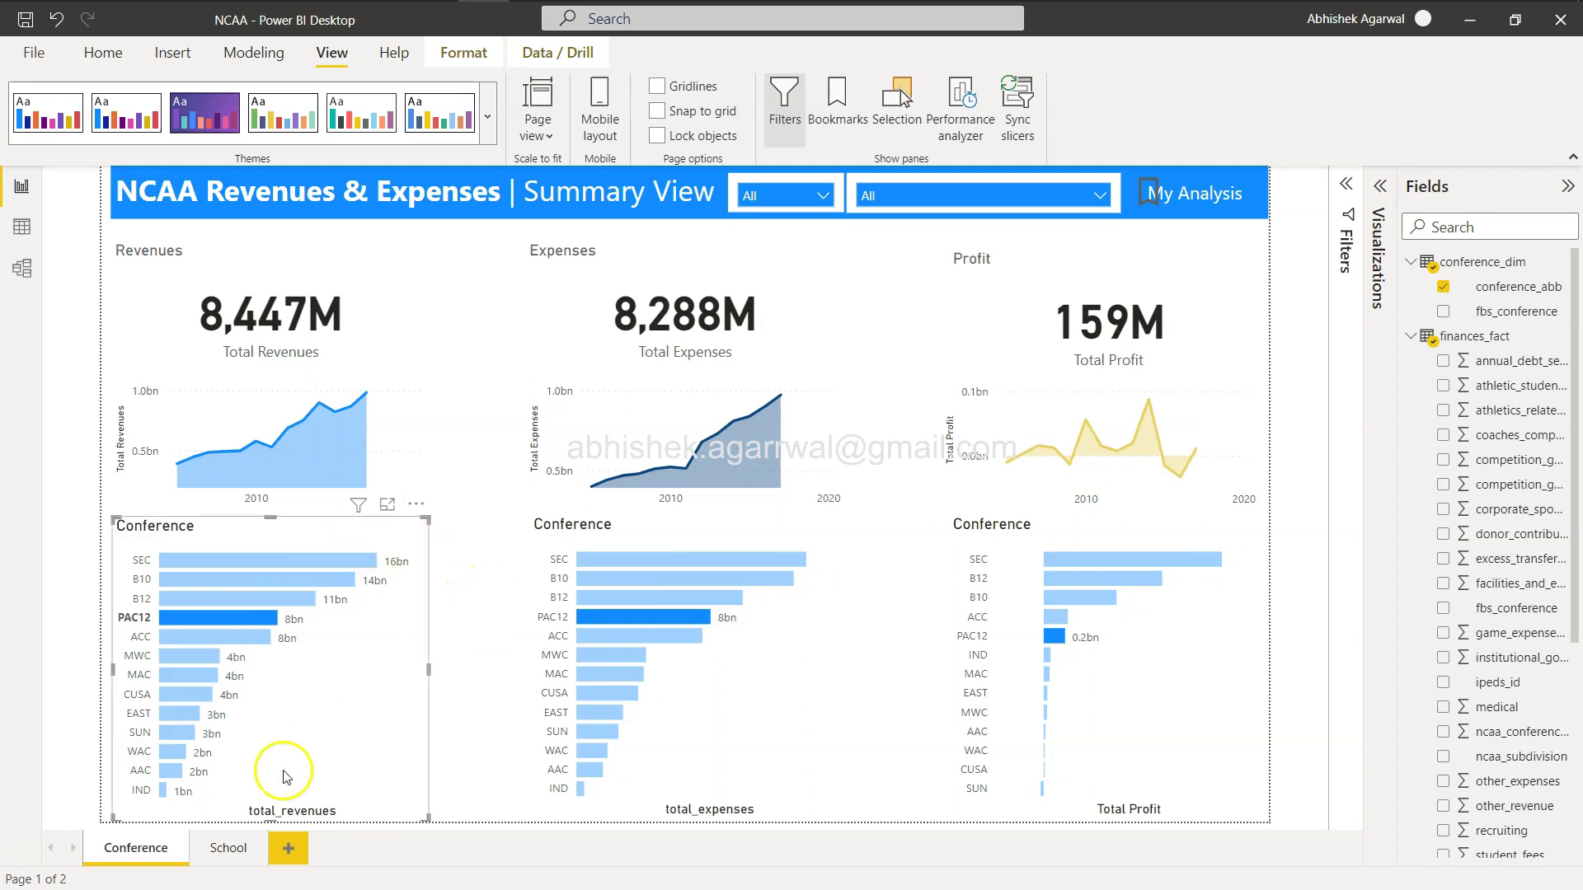
click(245, 859)
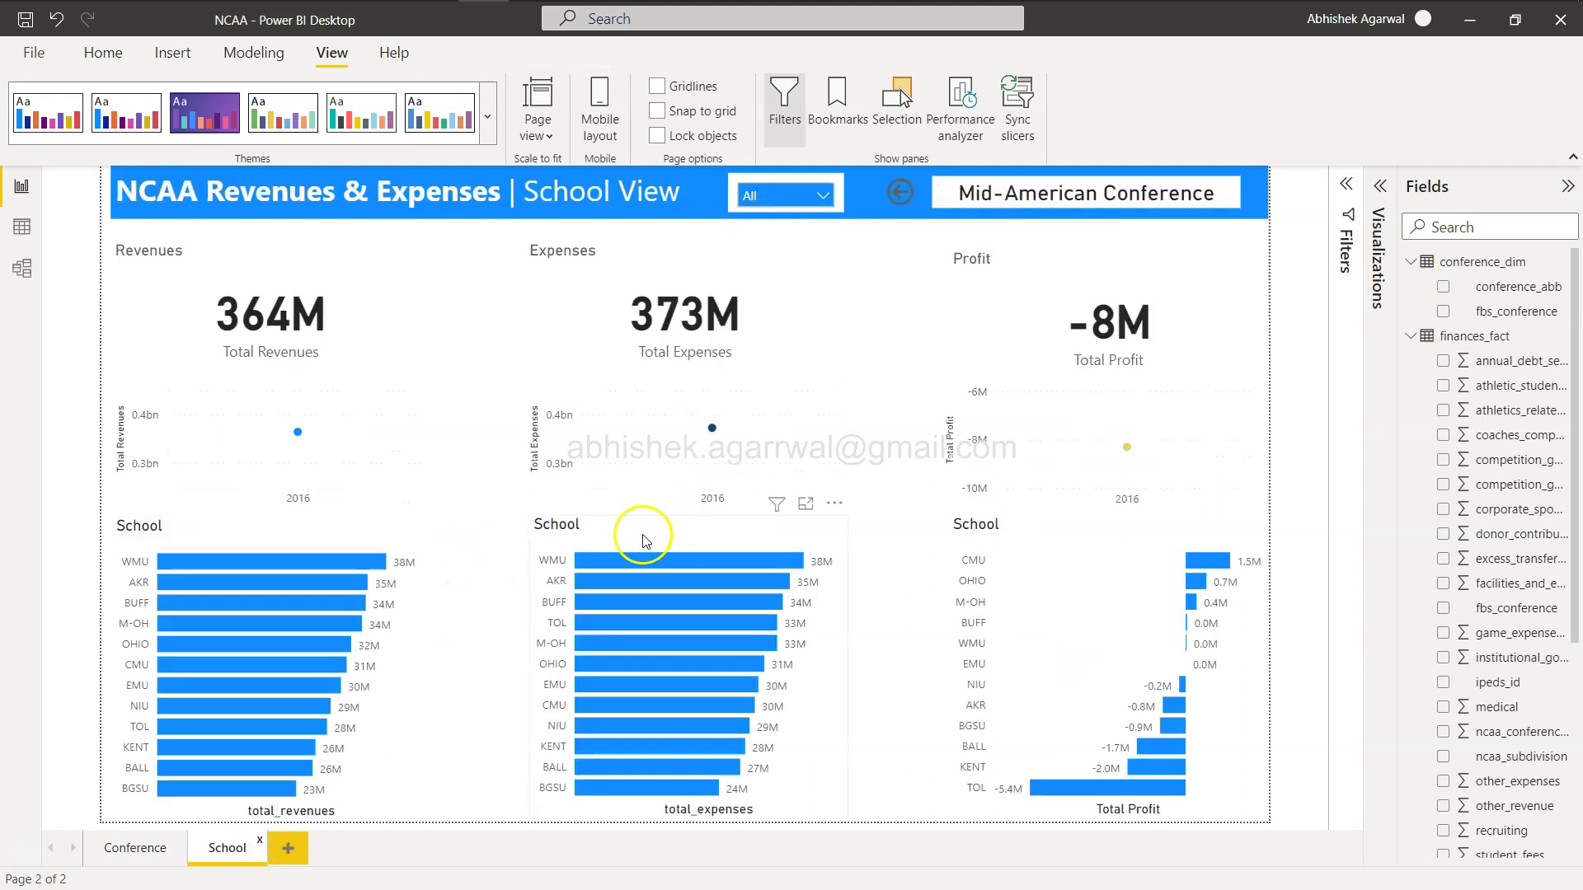
click(159, 849)
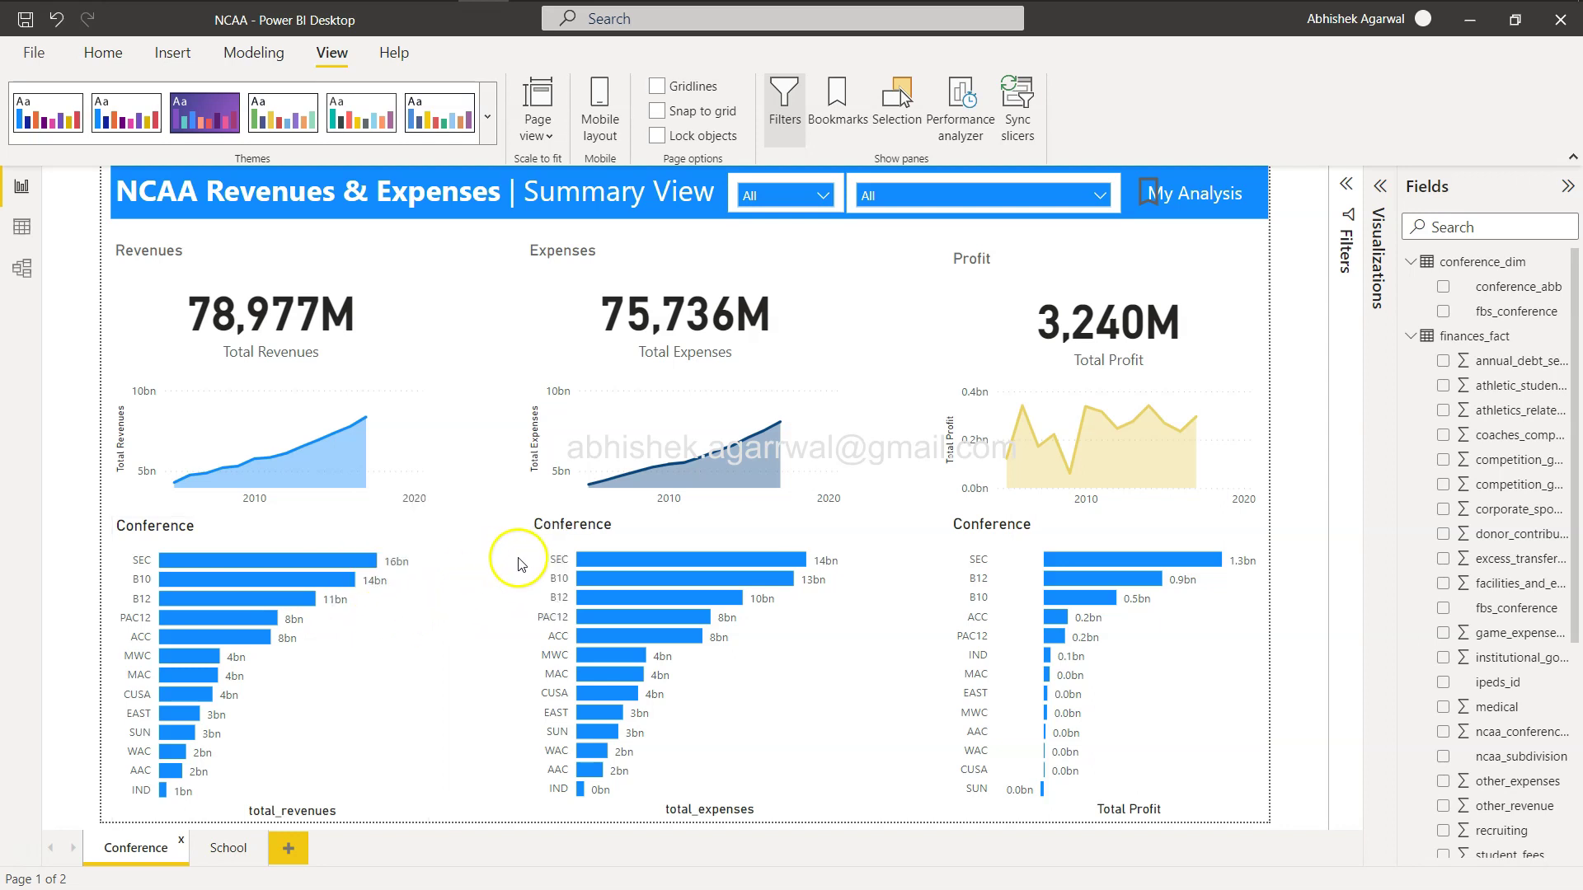
Step: Insert a blank button on the Conference page and place it beside the revenues bar chart's Conference title
click(103, 55)
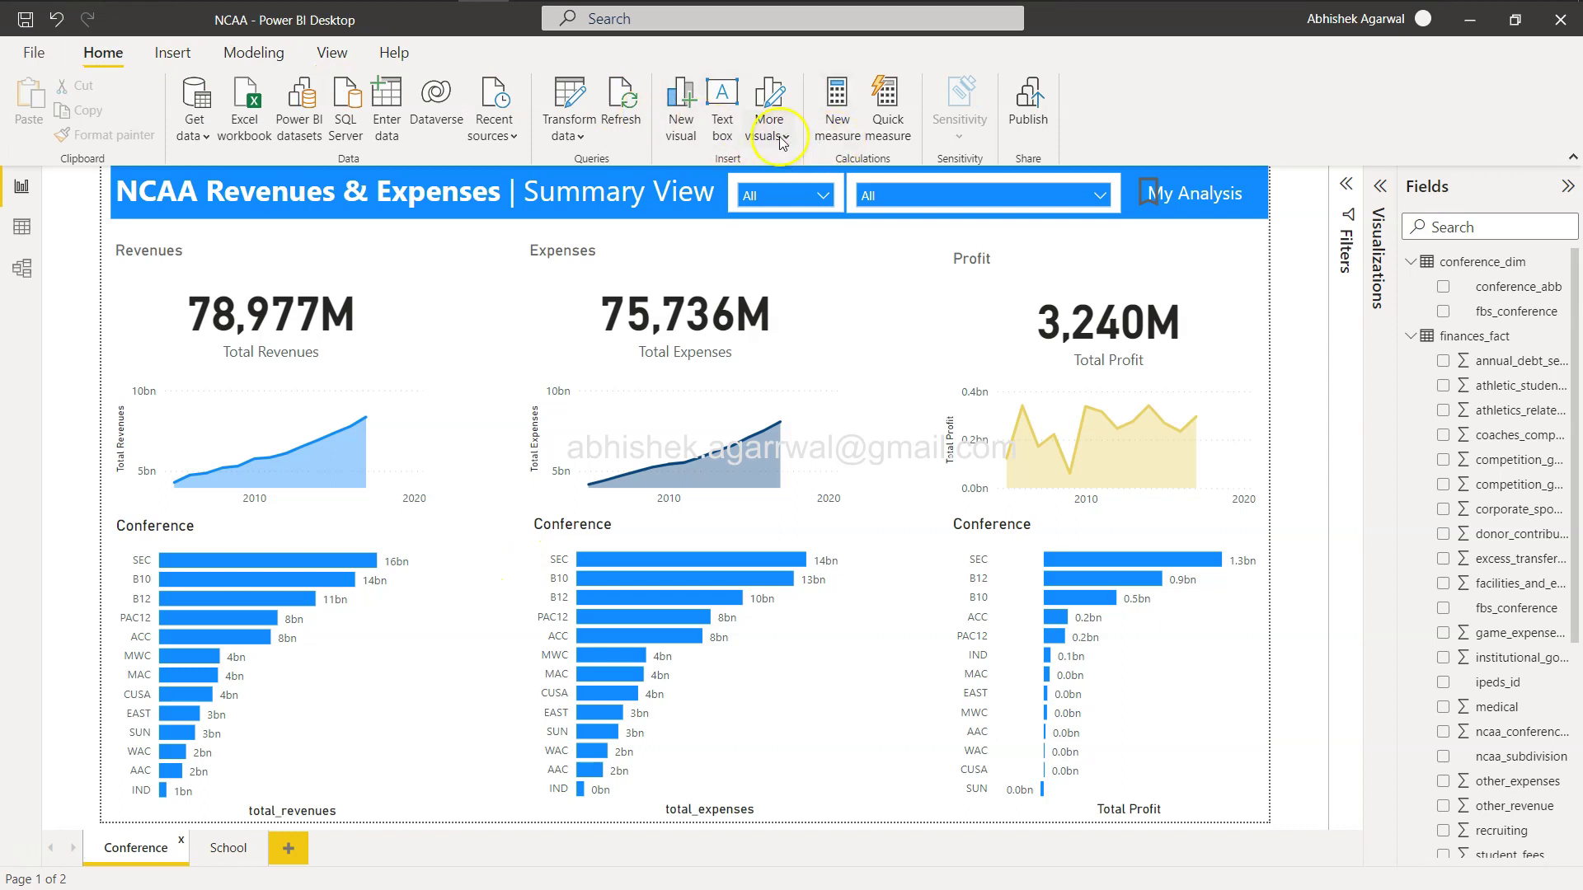
click(173, 54)
click(717, 126)
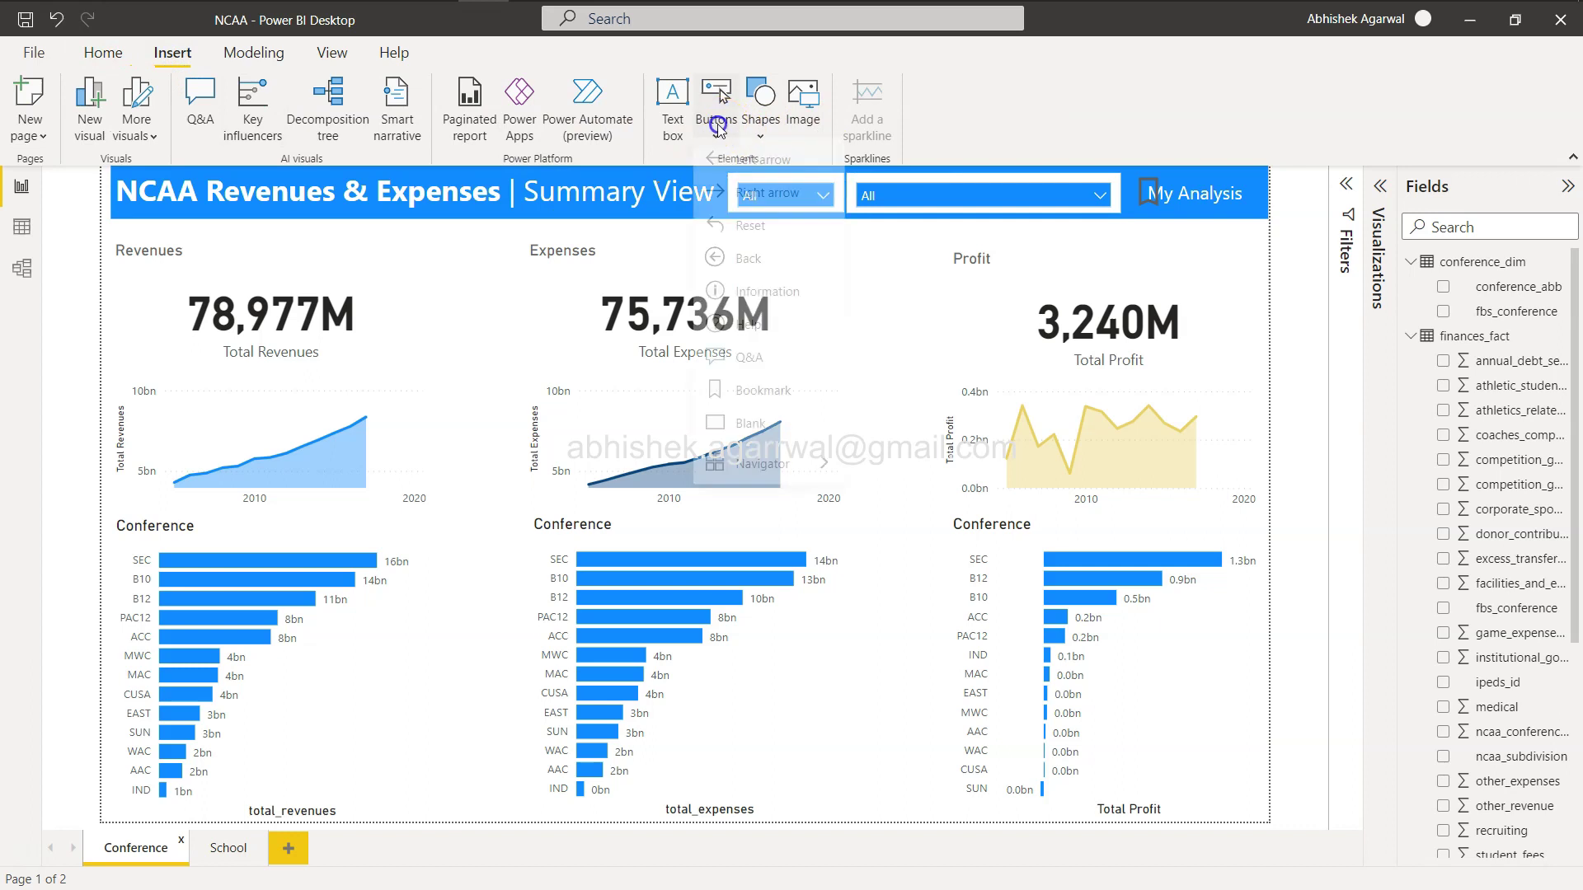
click(750, 441)
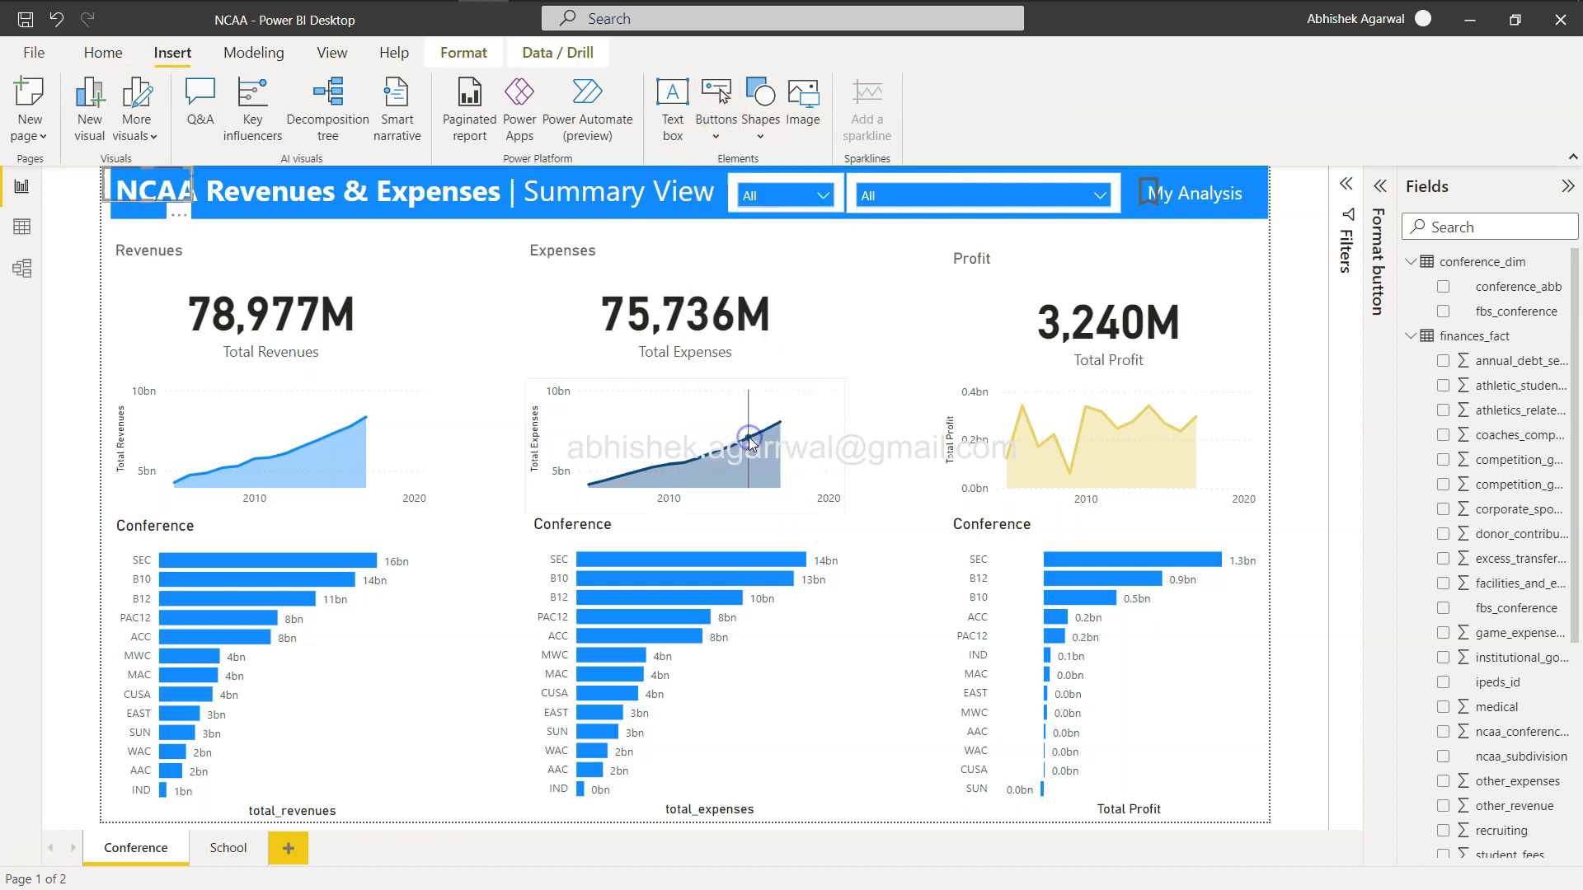
drag(155, 188, 422, 541)
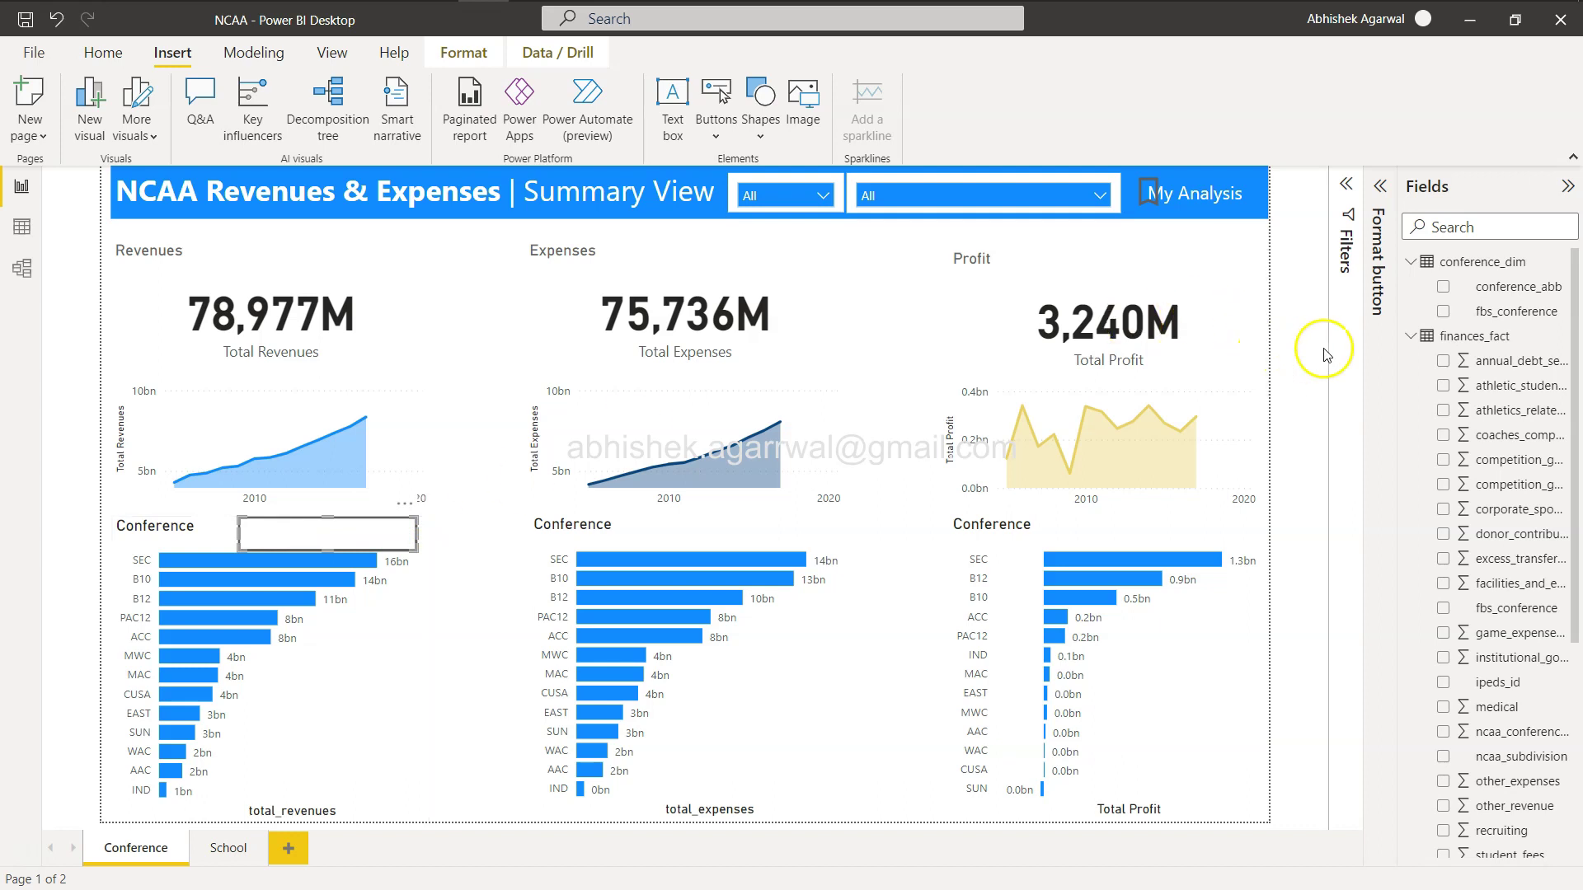
Step: Turn on the blank button's text in its default style and set it to "Drill Through School"
click(1379, 186)
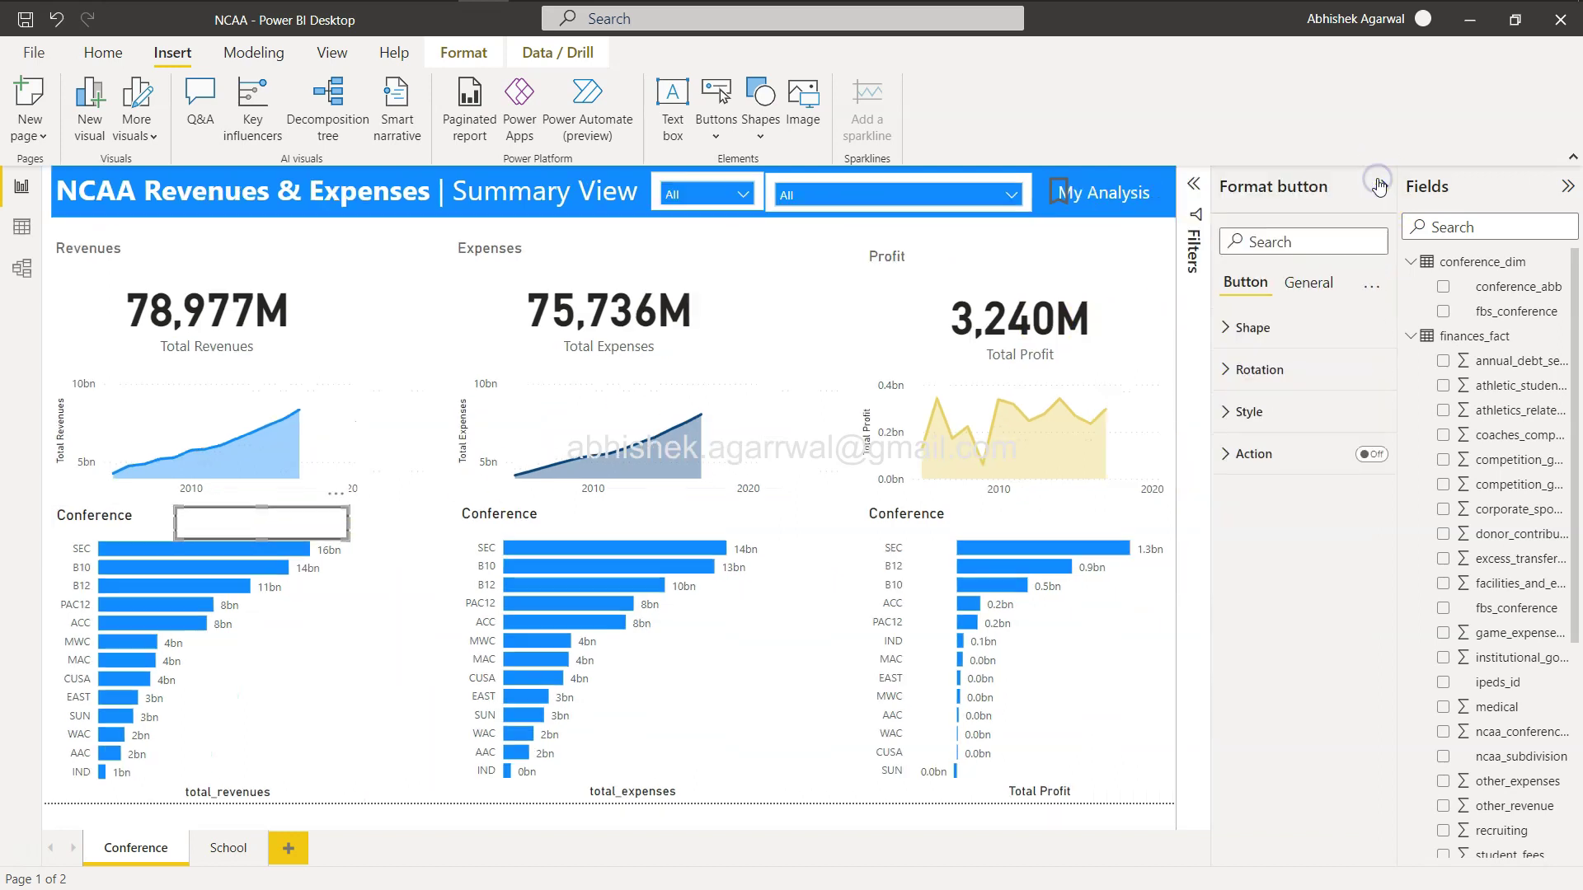
click(1252, 327)
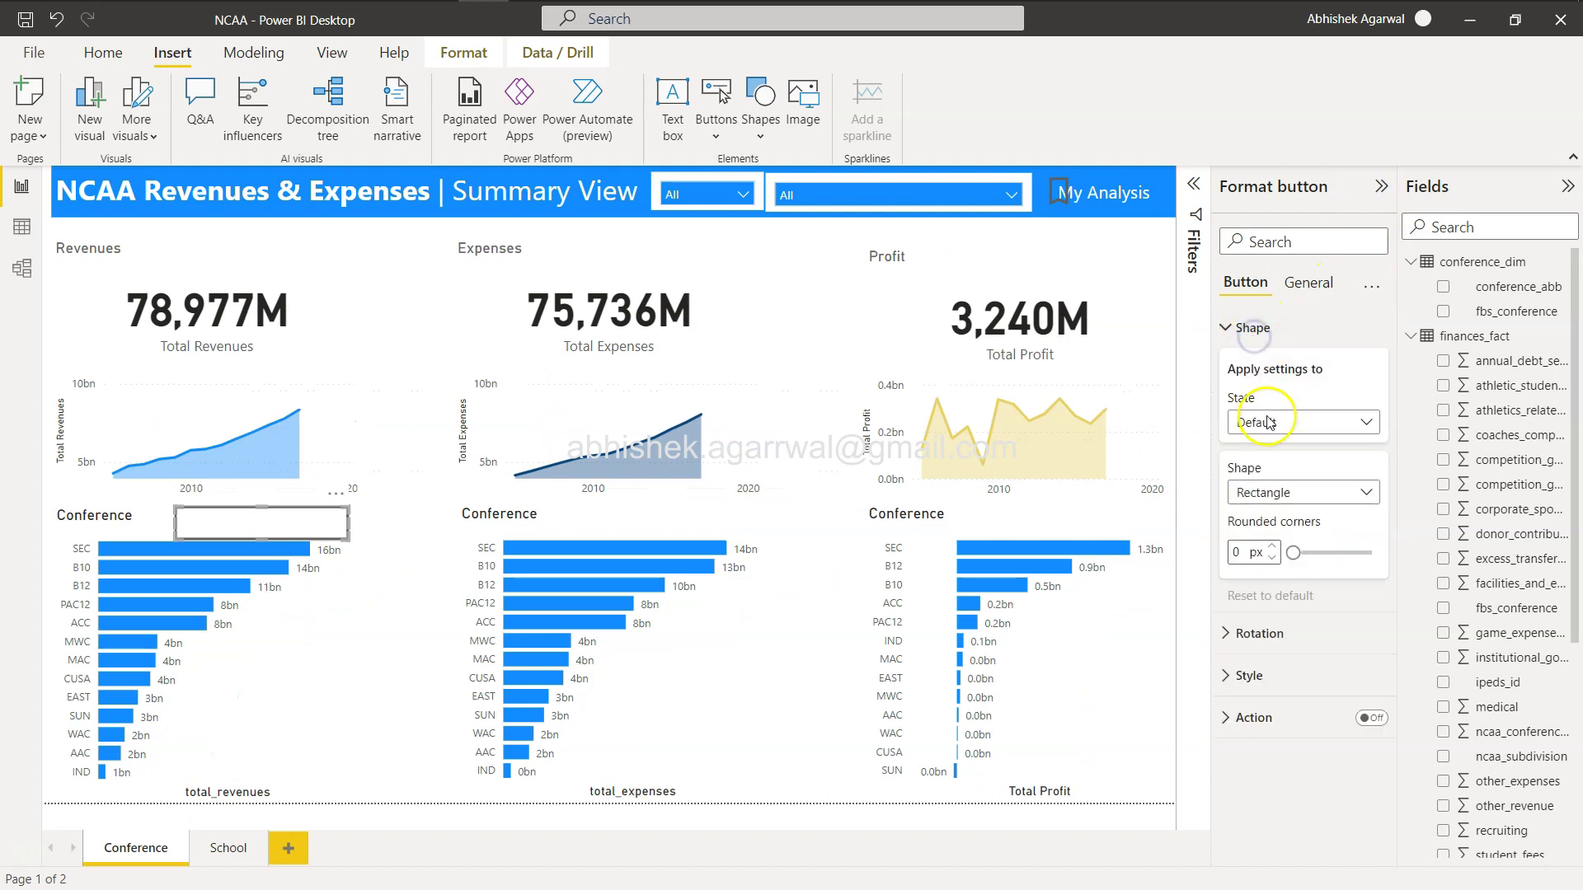
click(1250, 679)
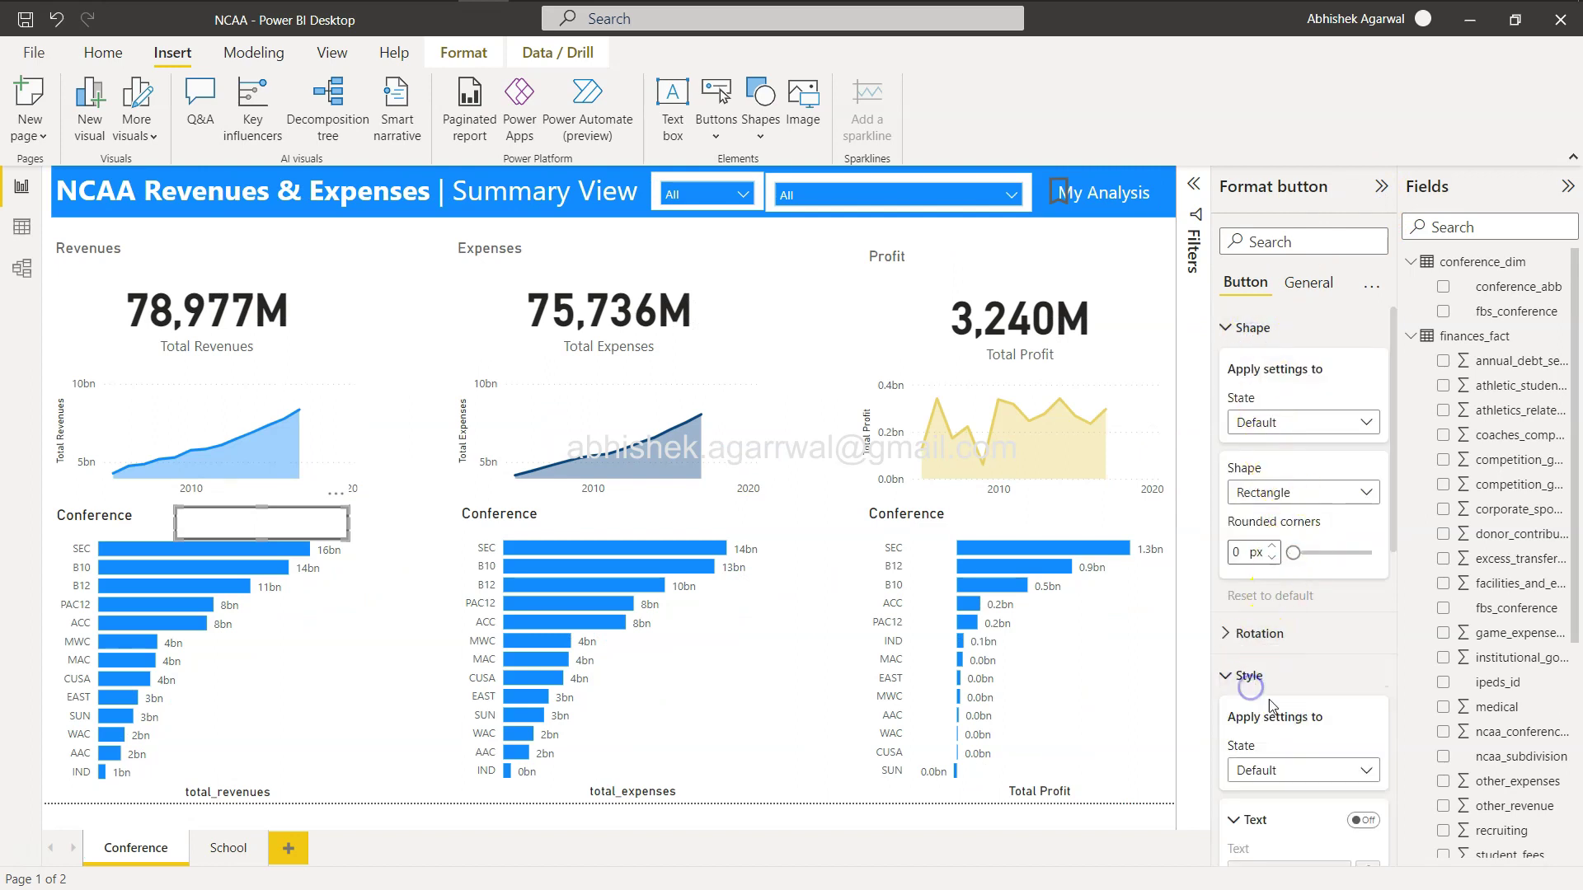
click(1228, 327)
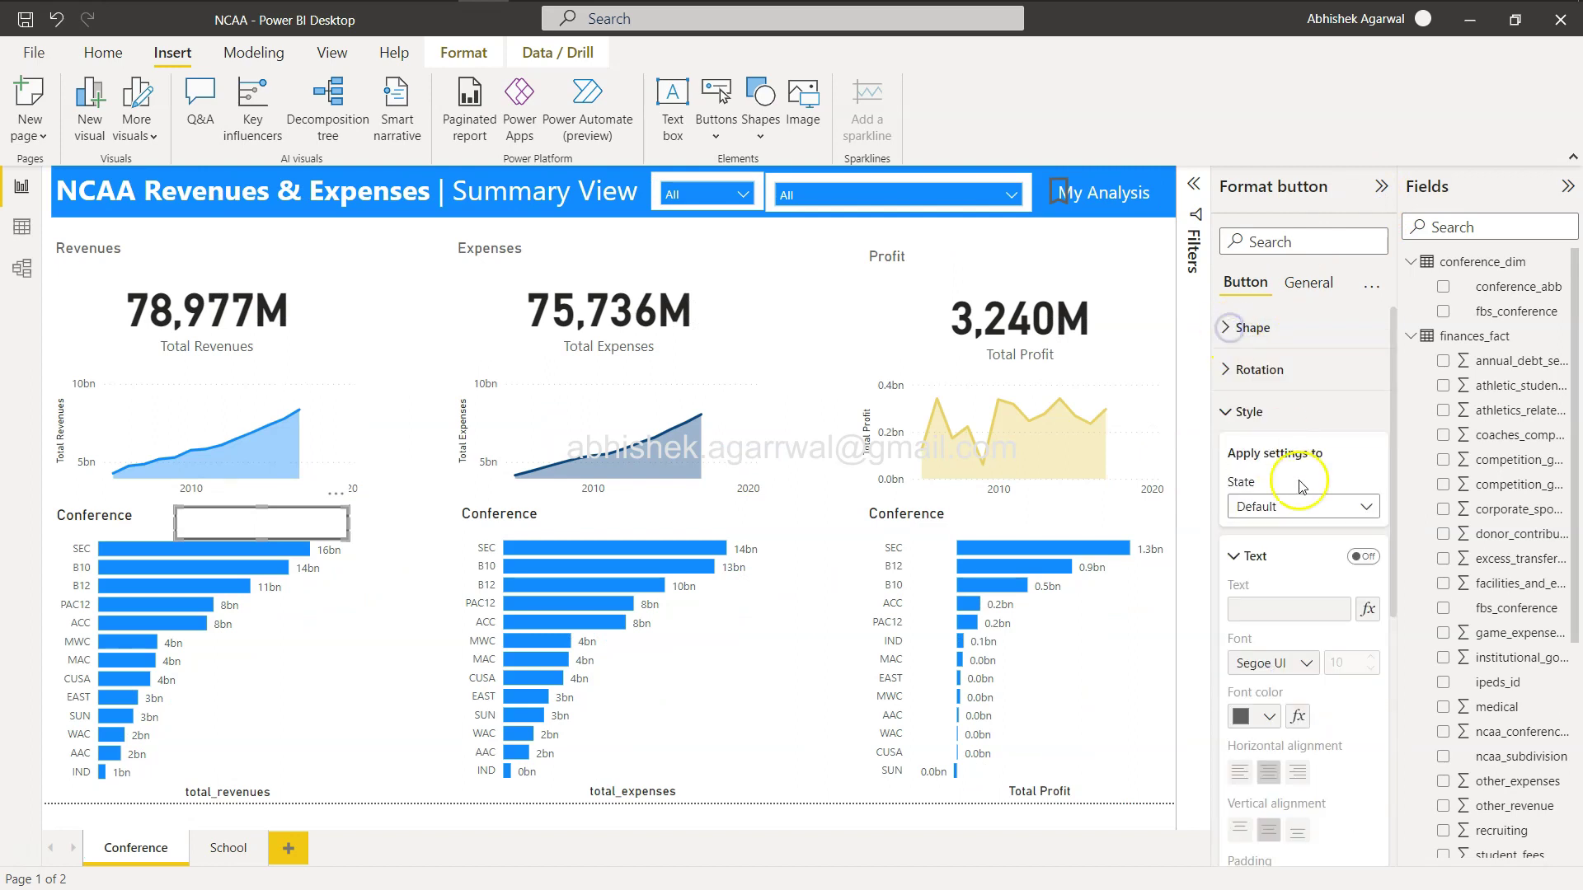
click(1346, 562)
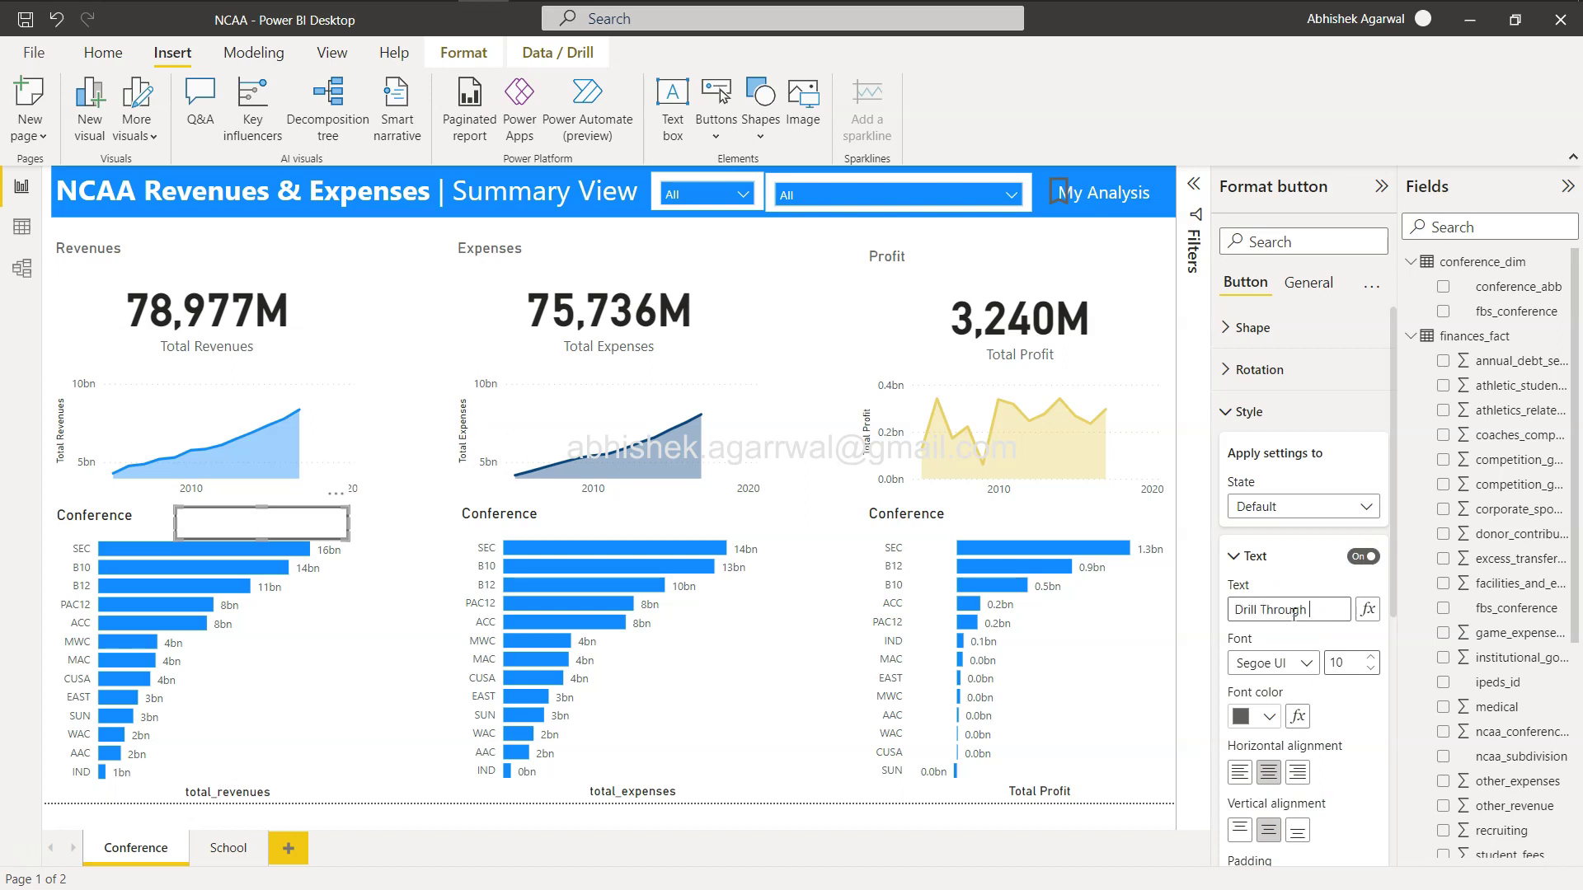
text(l)
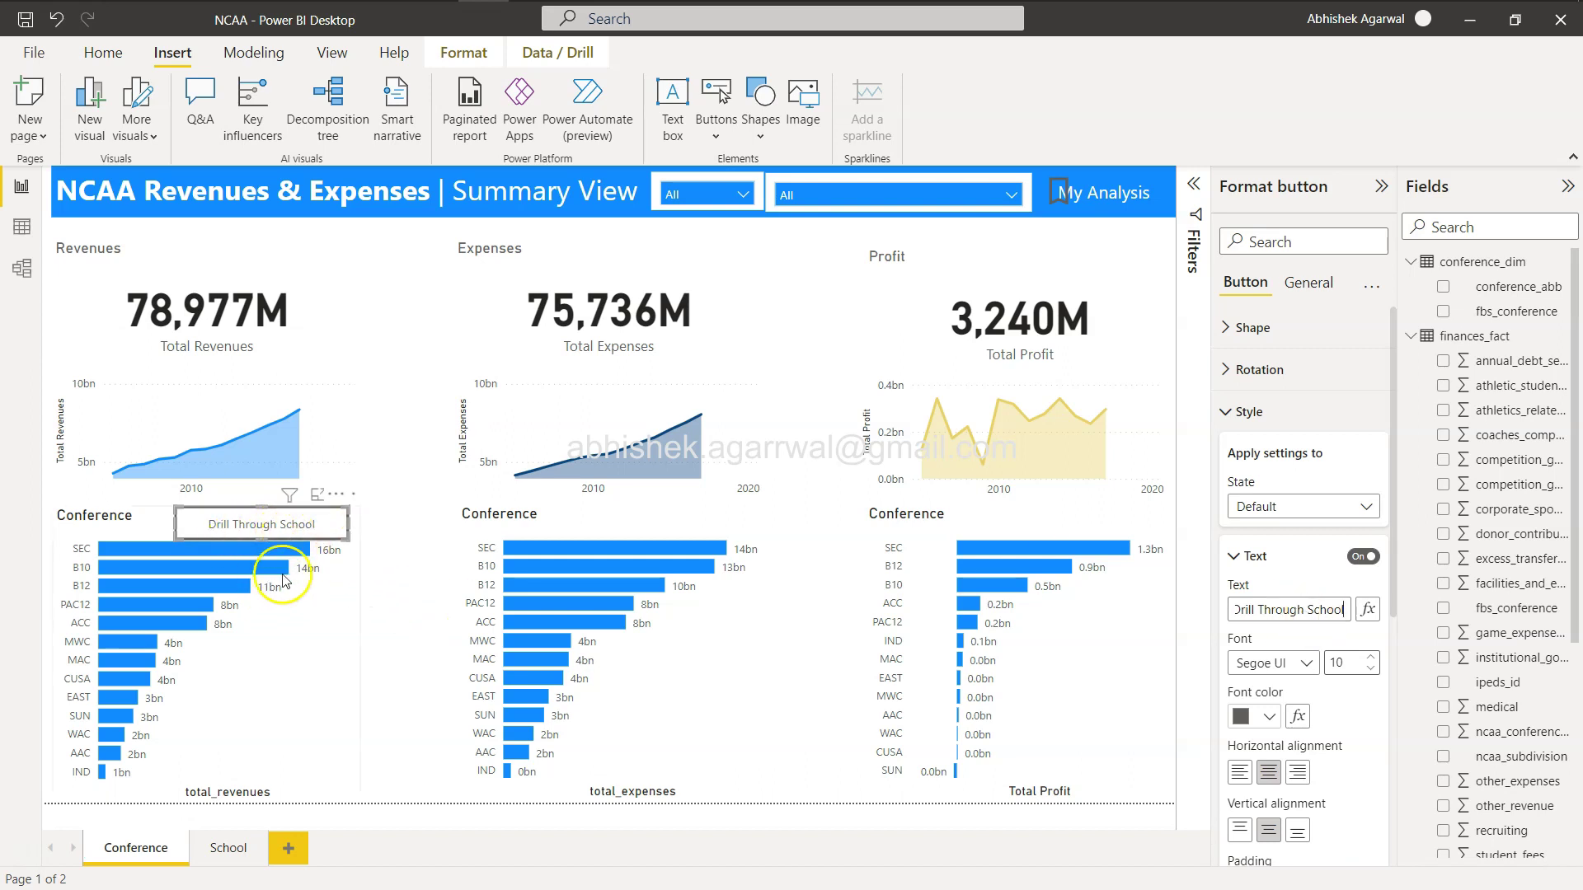
Step: Change the button's text to "Drill to School Based on Selection"
click(1295, 600)
key(BackSpace)
key(BackSpace)
key(BackSpace)
key(BackSpace)
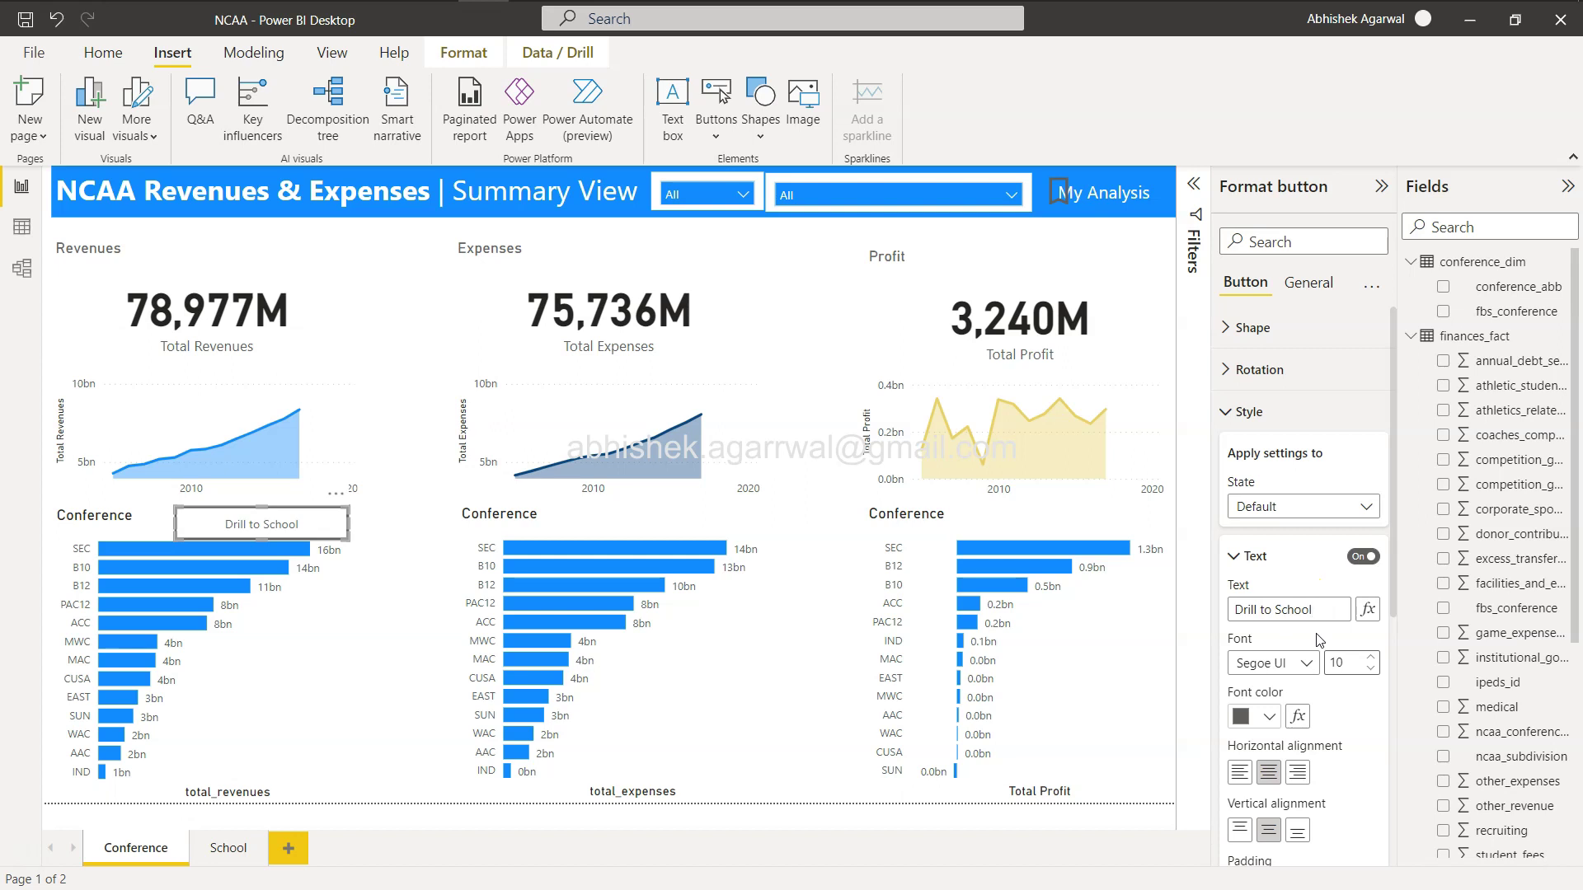
text(Based on Selection)
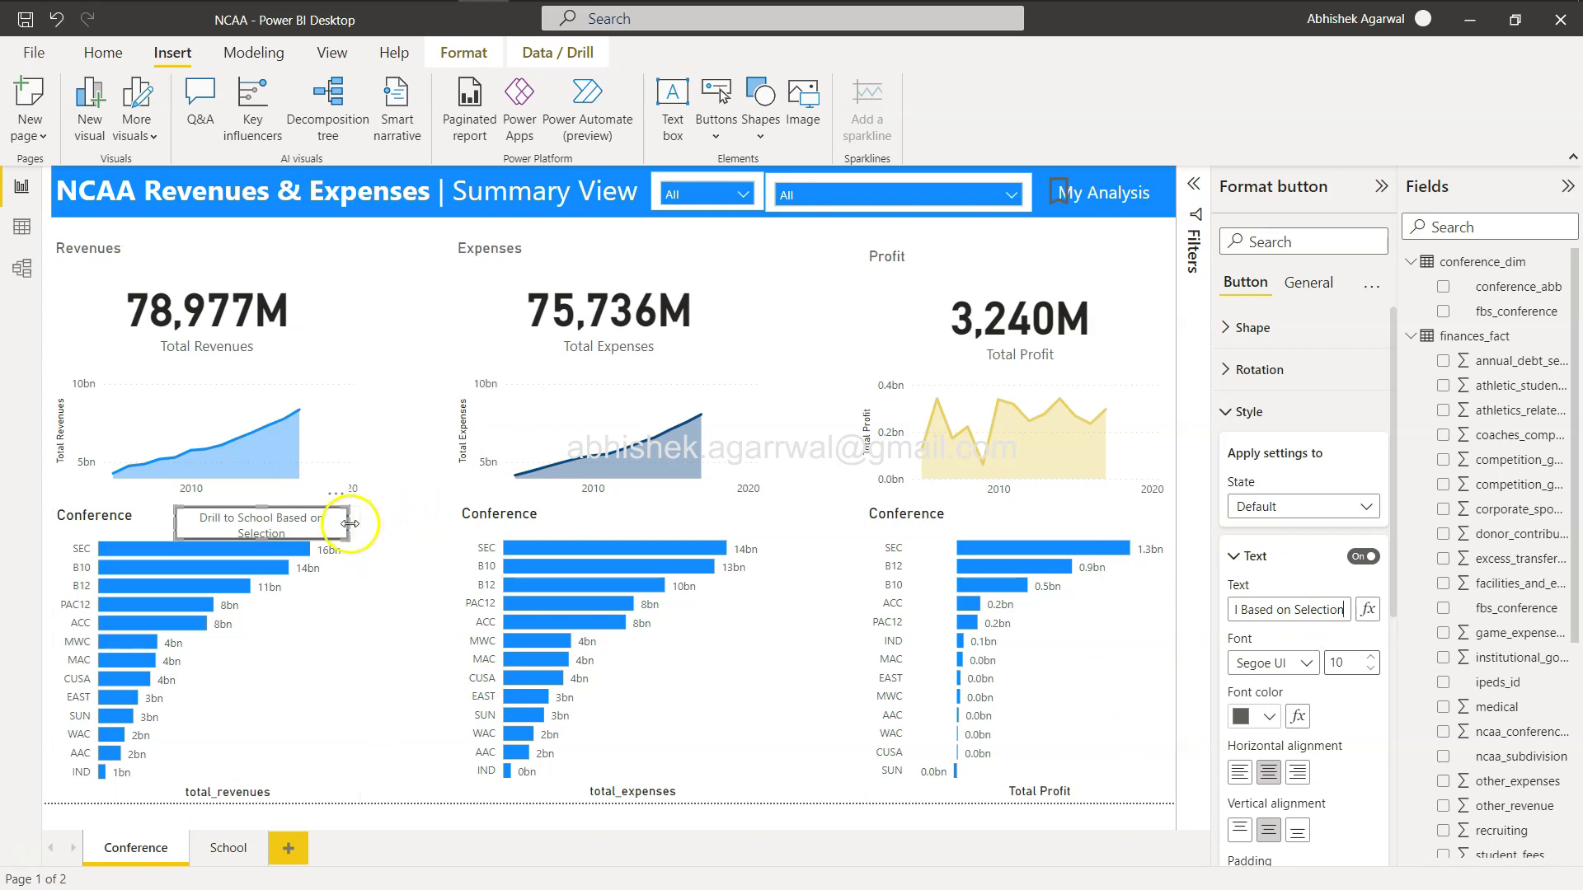
Step: Widen the button slightly so its label fits on one line, and keep the button selected
mouse_move(350, 526)
mouse_down()
mouse_move(384, 525)
mouse_move(363, 525)
mouse_up()
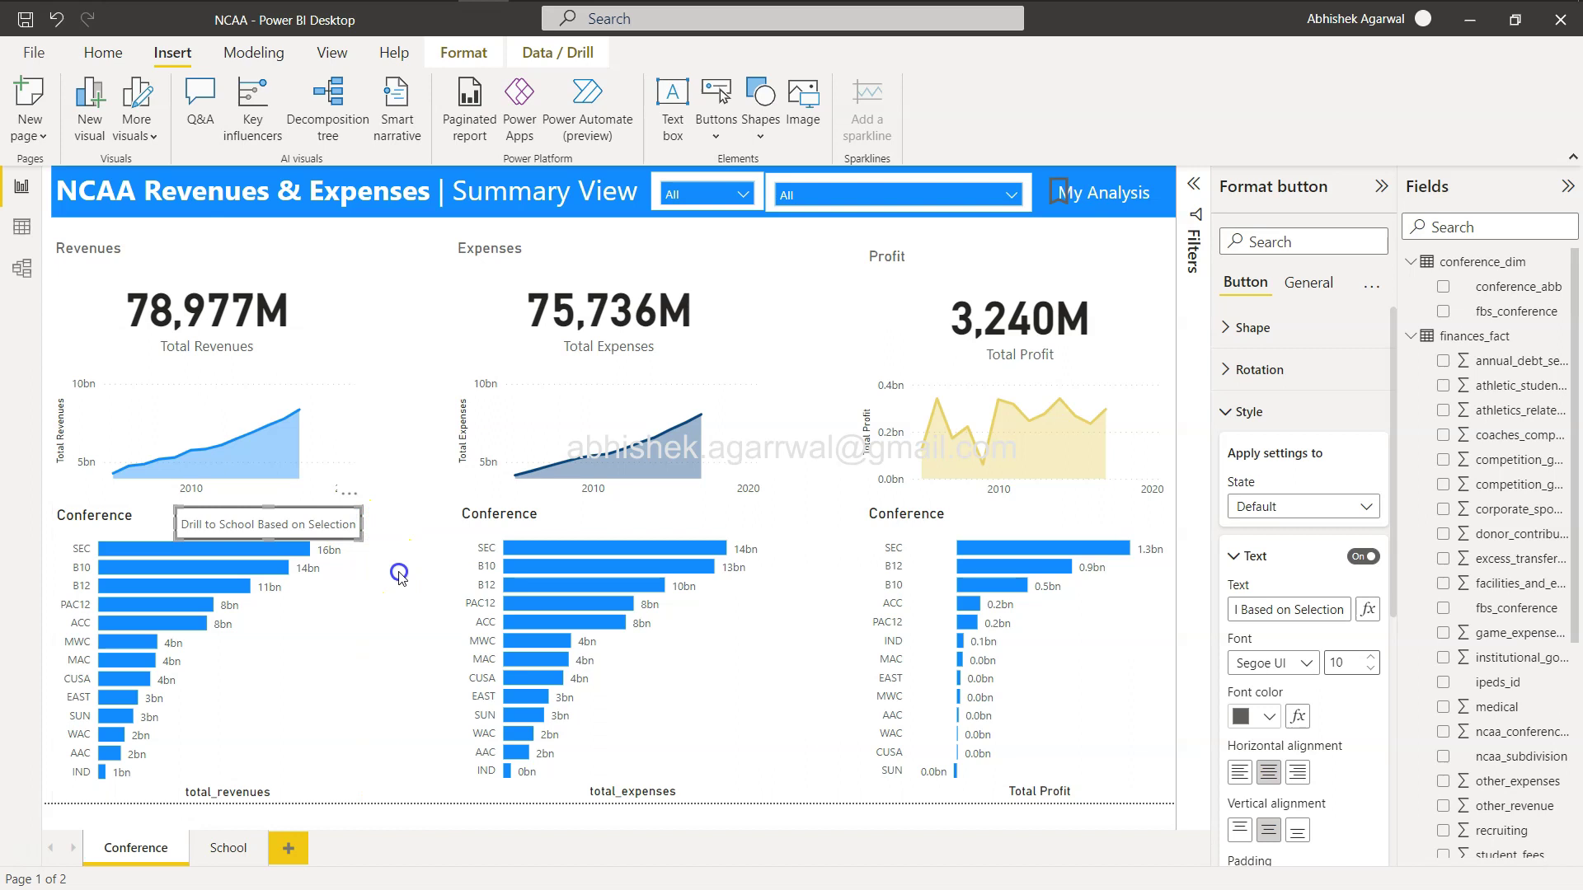
click(399, 575)
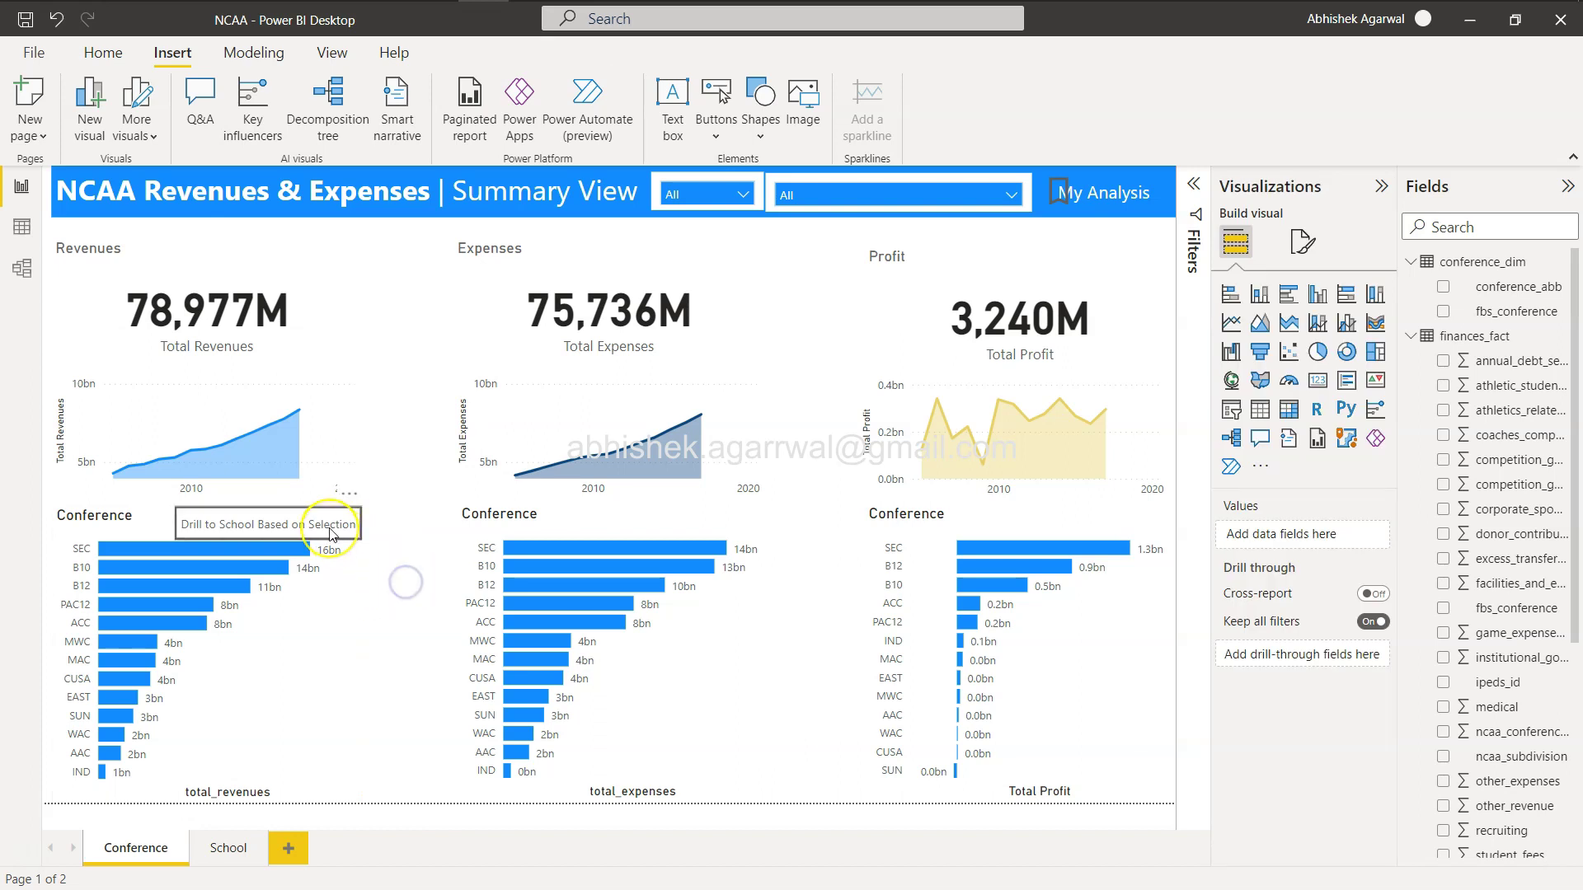
click(330, 532)
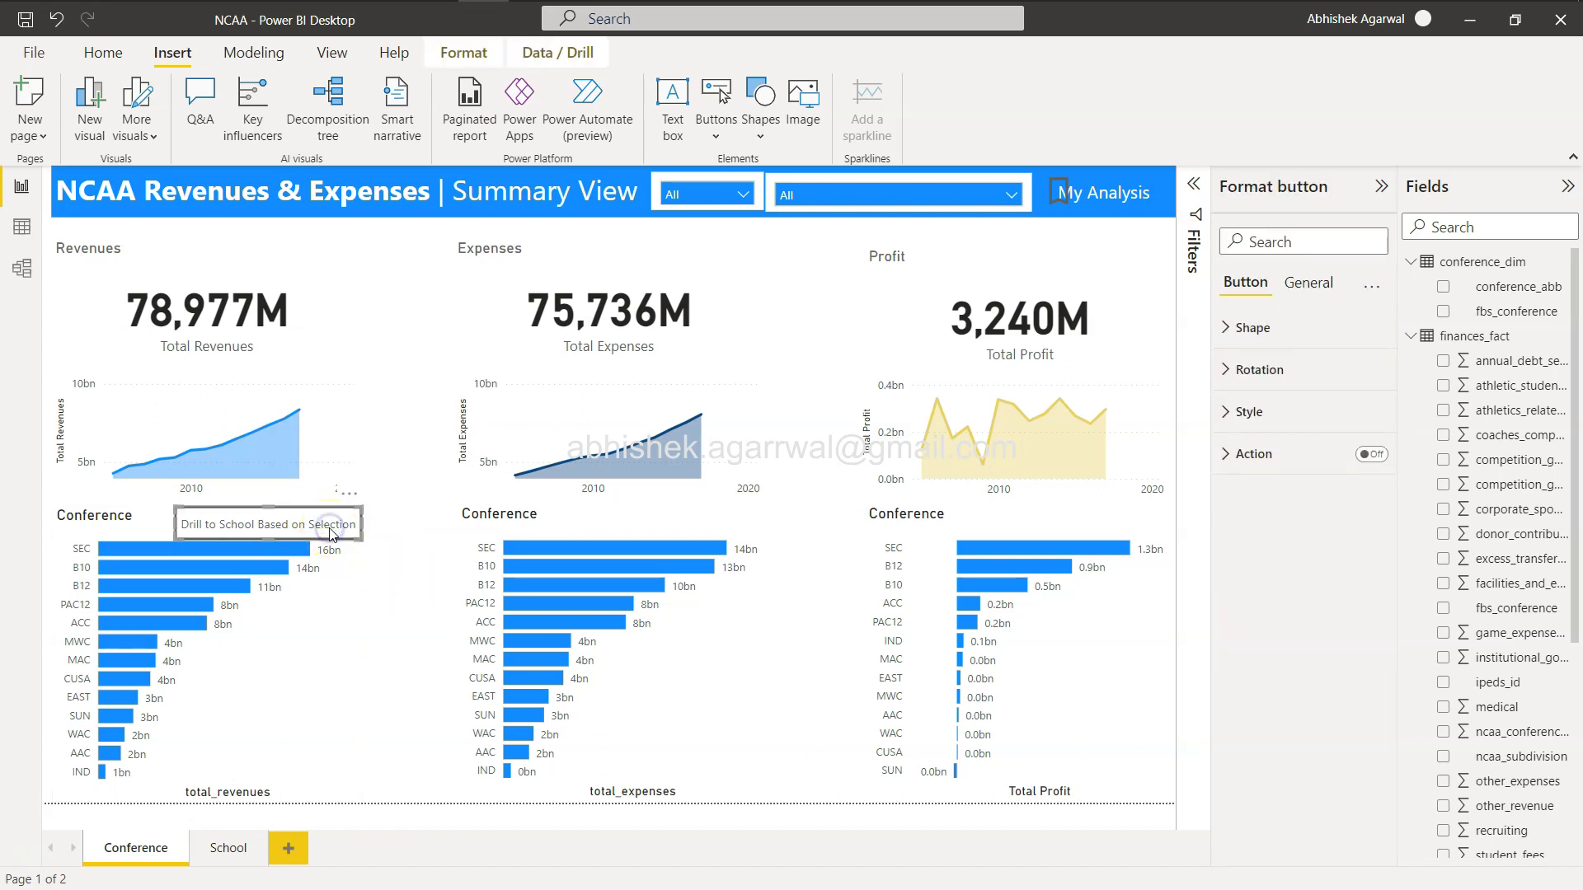
Step: Highlight PAC12 in the revenues bar chart, clear that highlight, and return to the "Drill to School Based on Selection" button
click(196, 606)
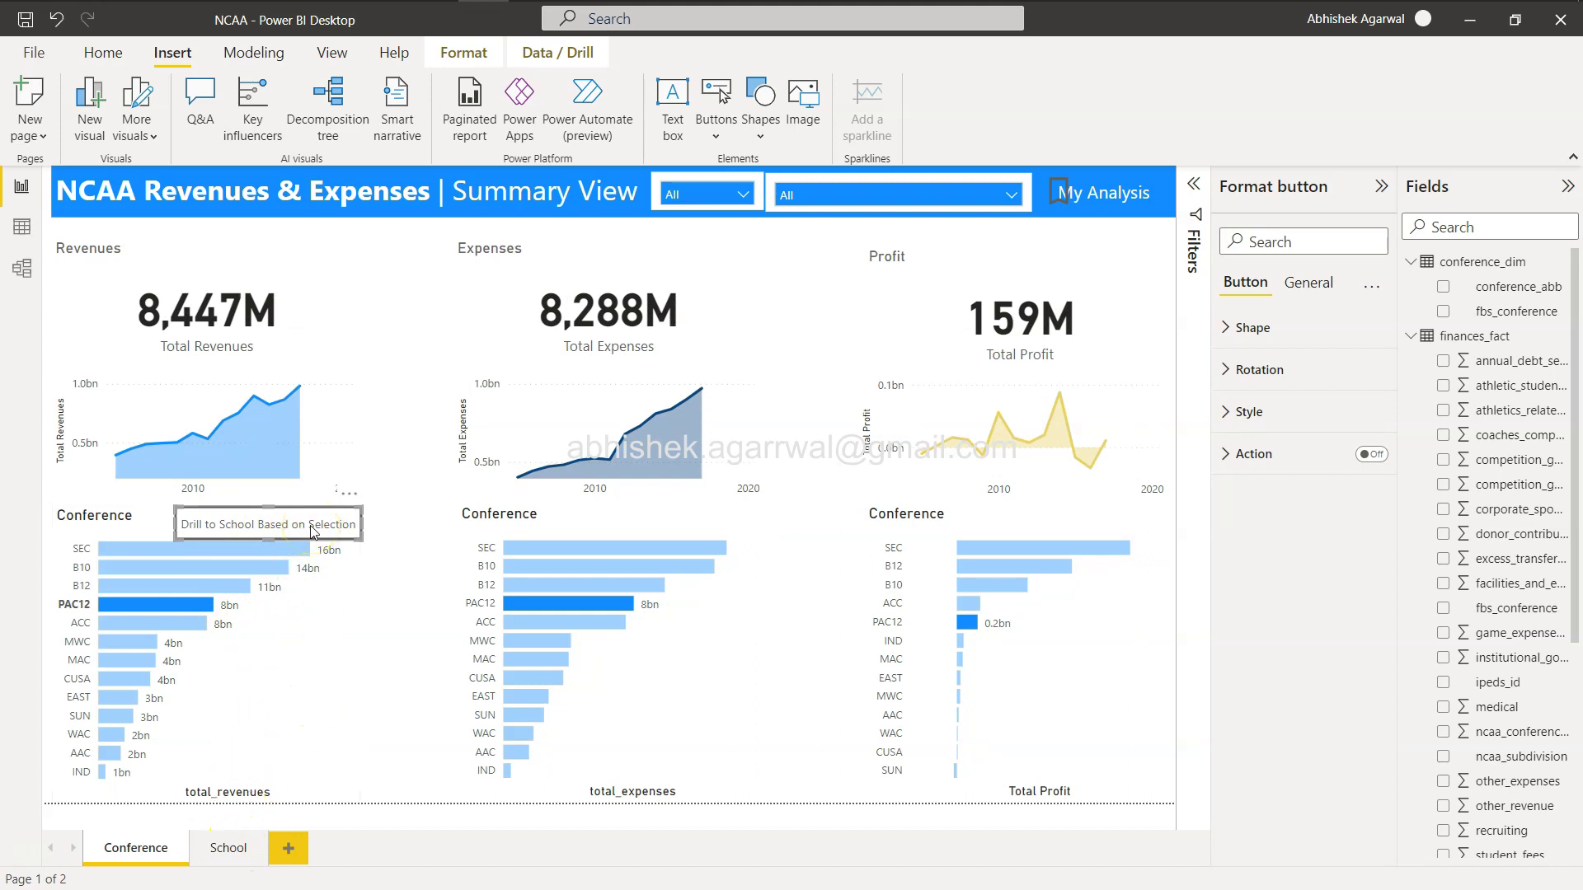
click(216, 605)
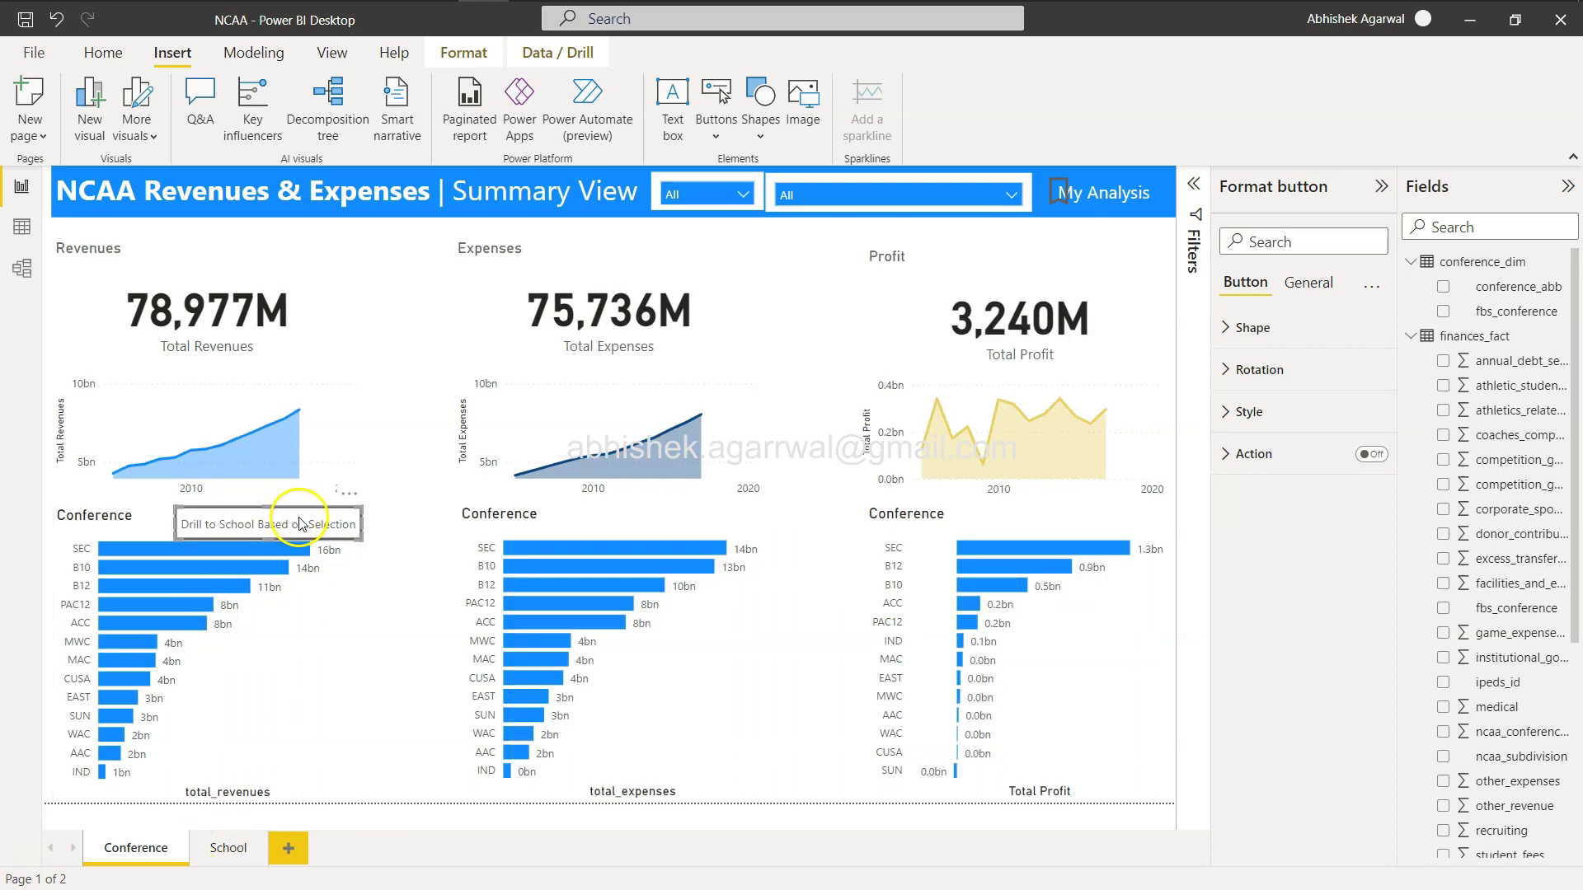
click(347, 518)
Step: Turn on the button's action and set its type to Drill through with School as the destination
click(1371, 454)
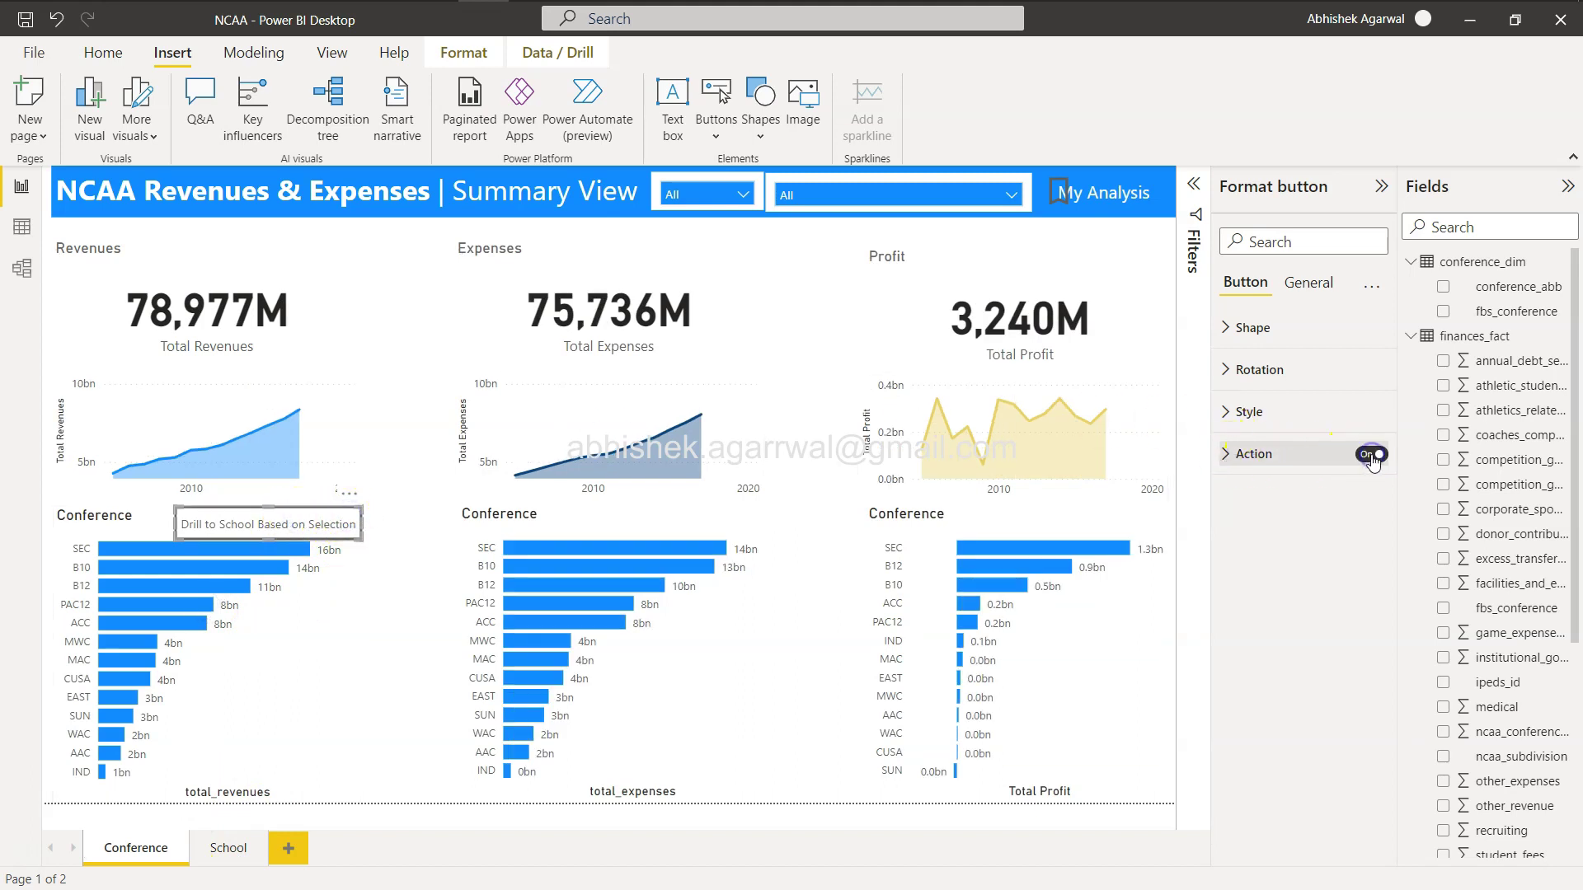
click(1258, 456)
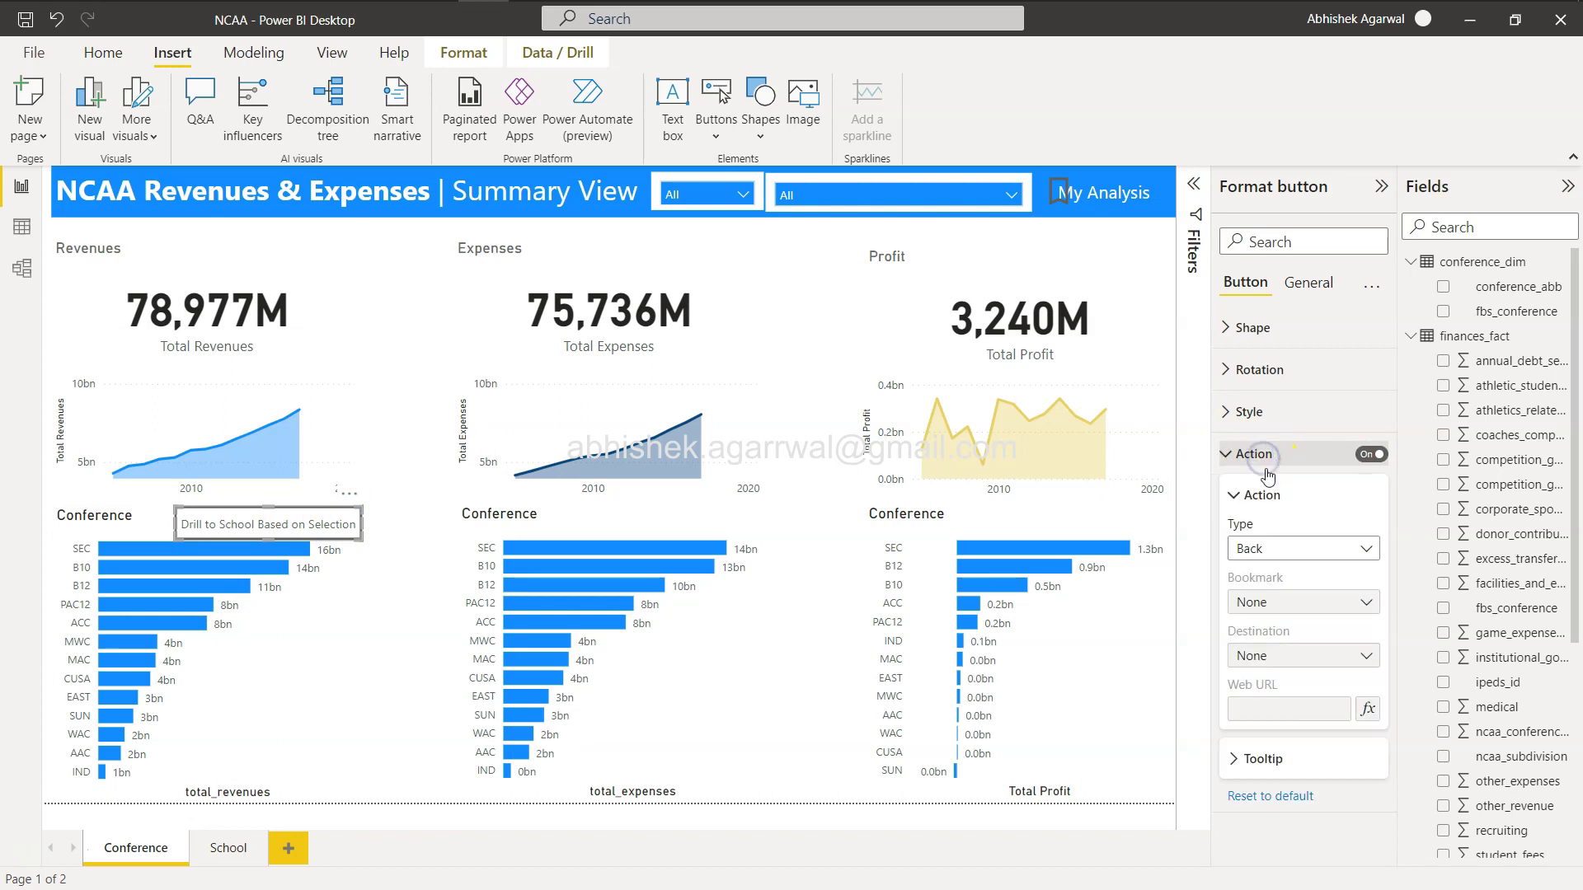
click(1290, 549)
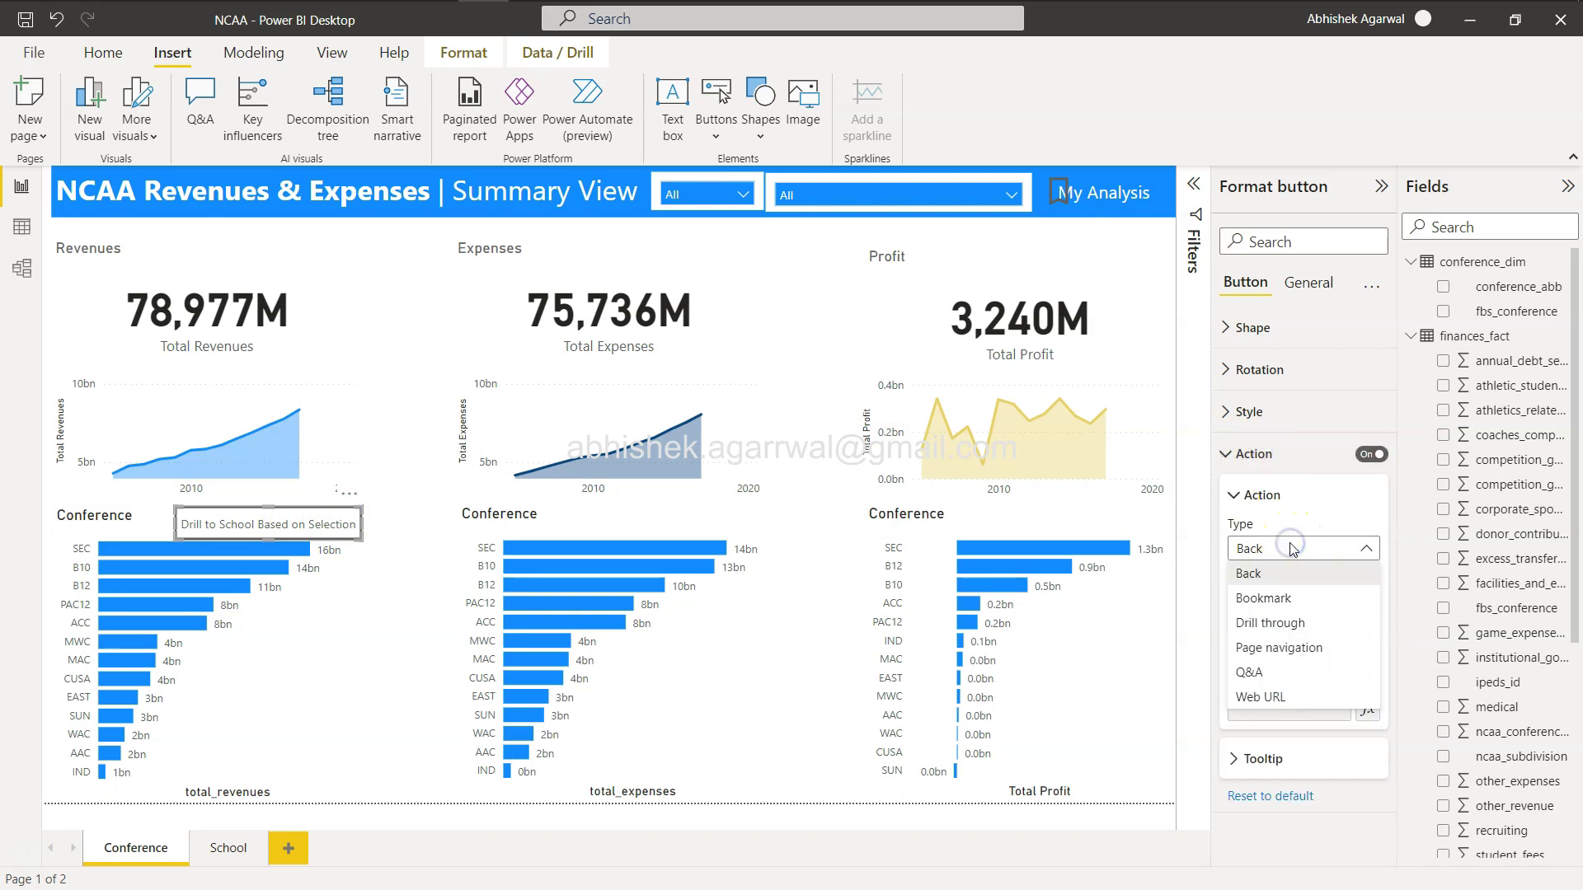
click(1289, 624)
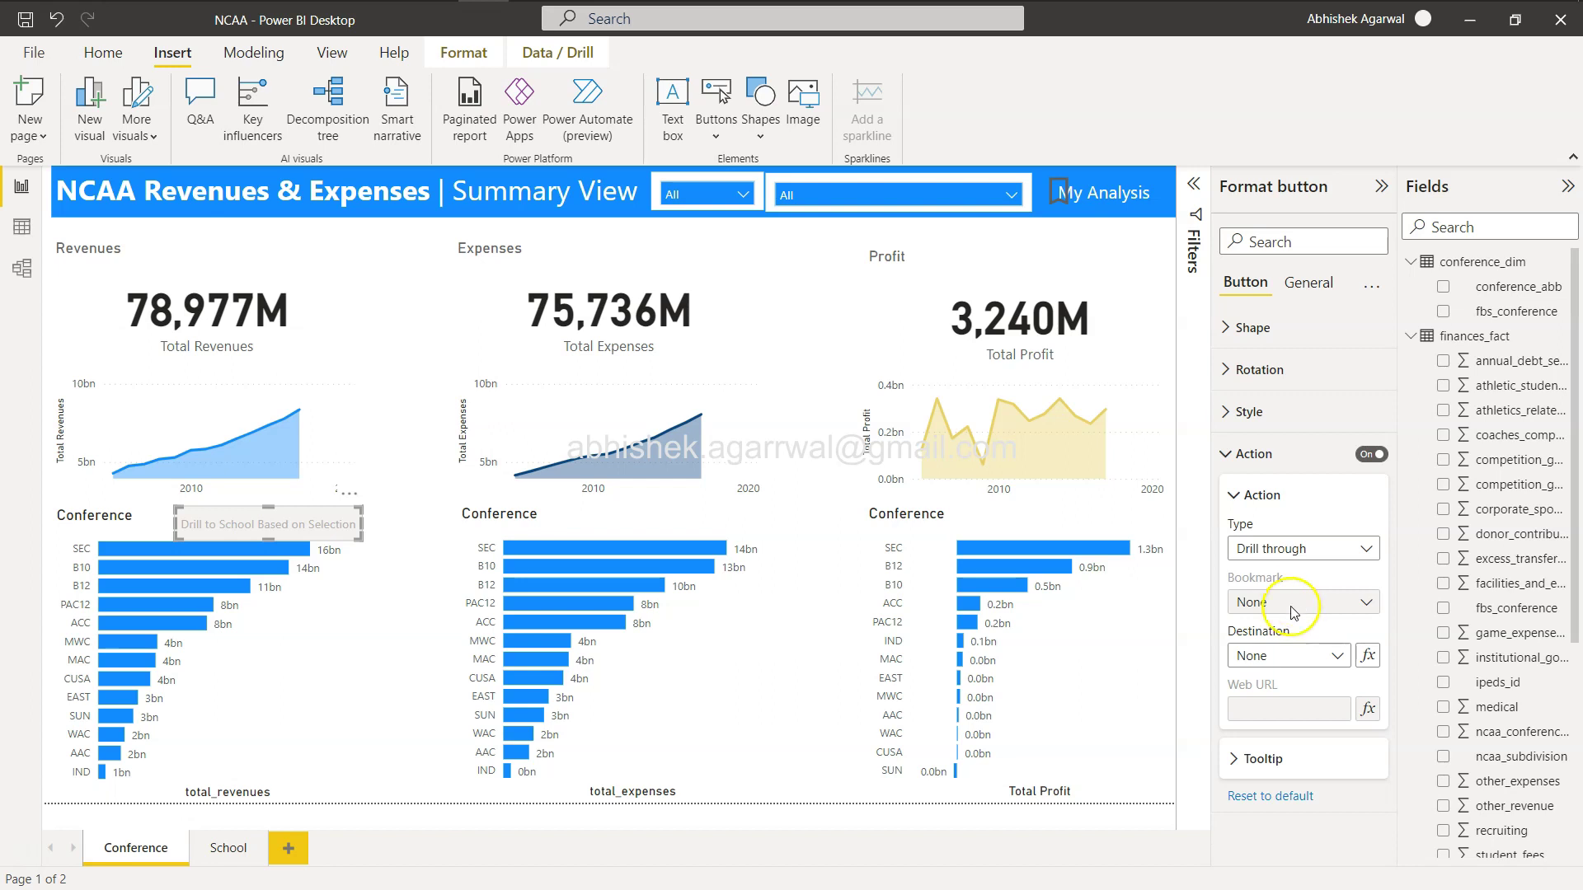
click(1289, 655)
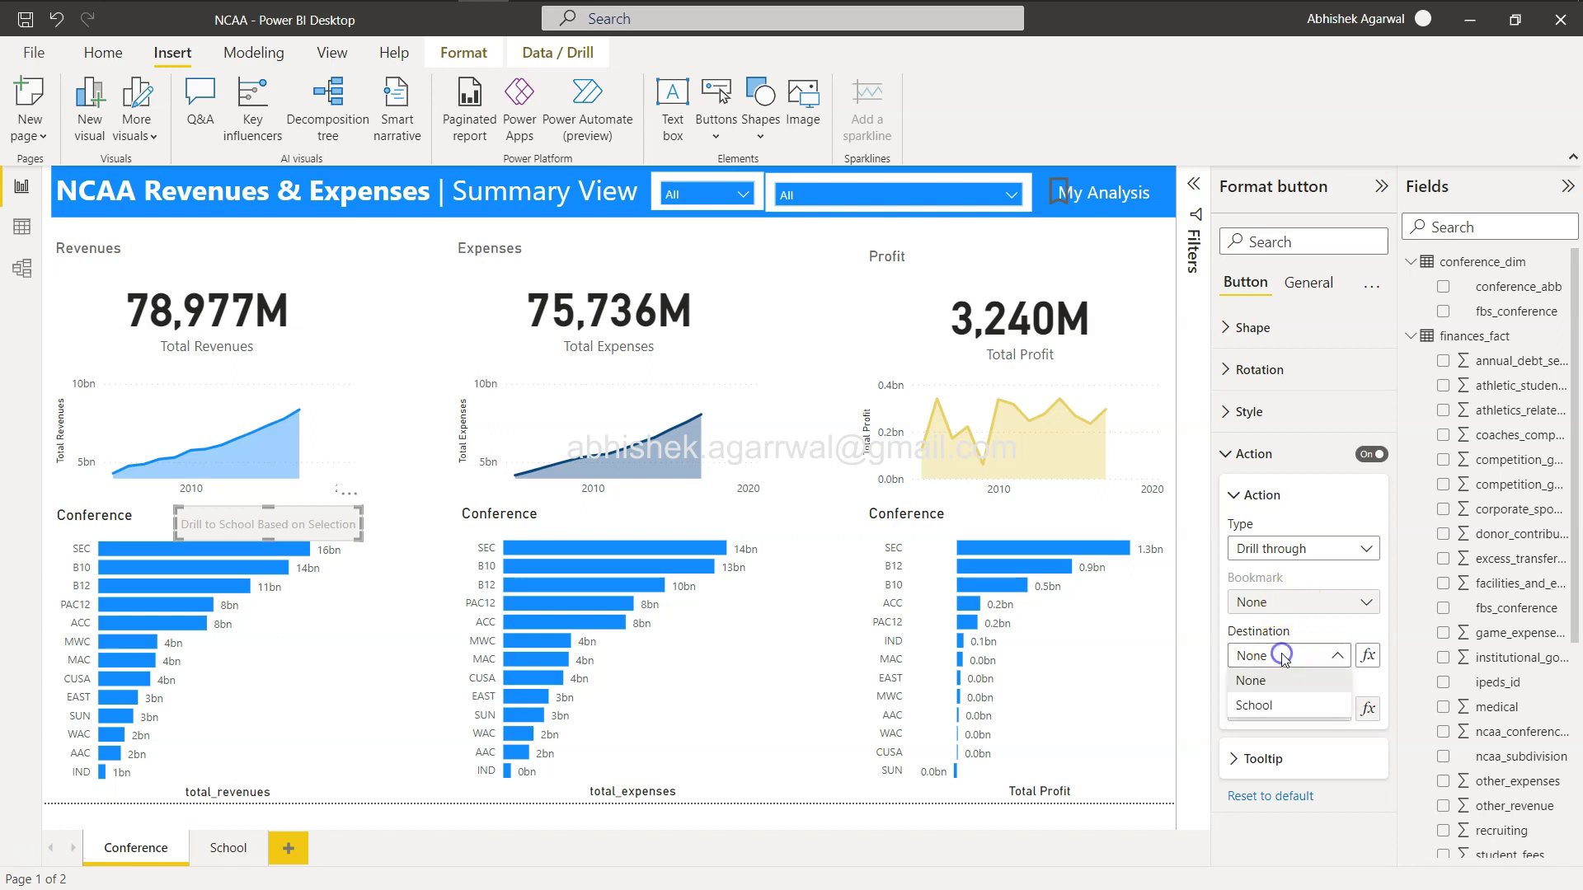
click(1284, 706)
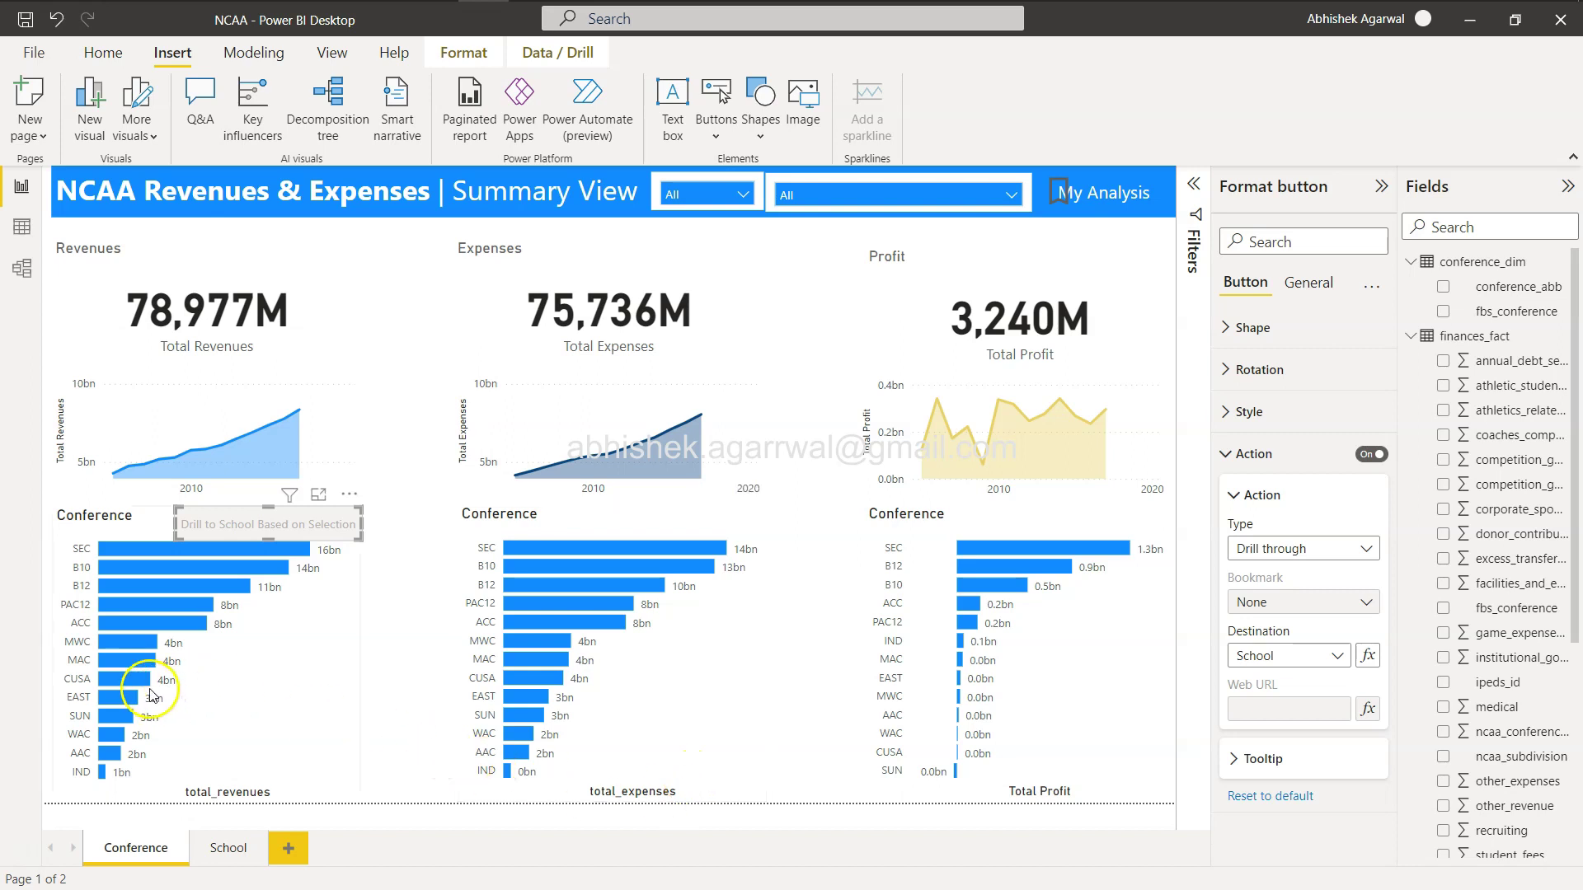
Step: Test the button by selecting EAST in the revenues bar chart, drilling through to School, and returning to the Conference page
mouse_move(137, 664)
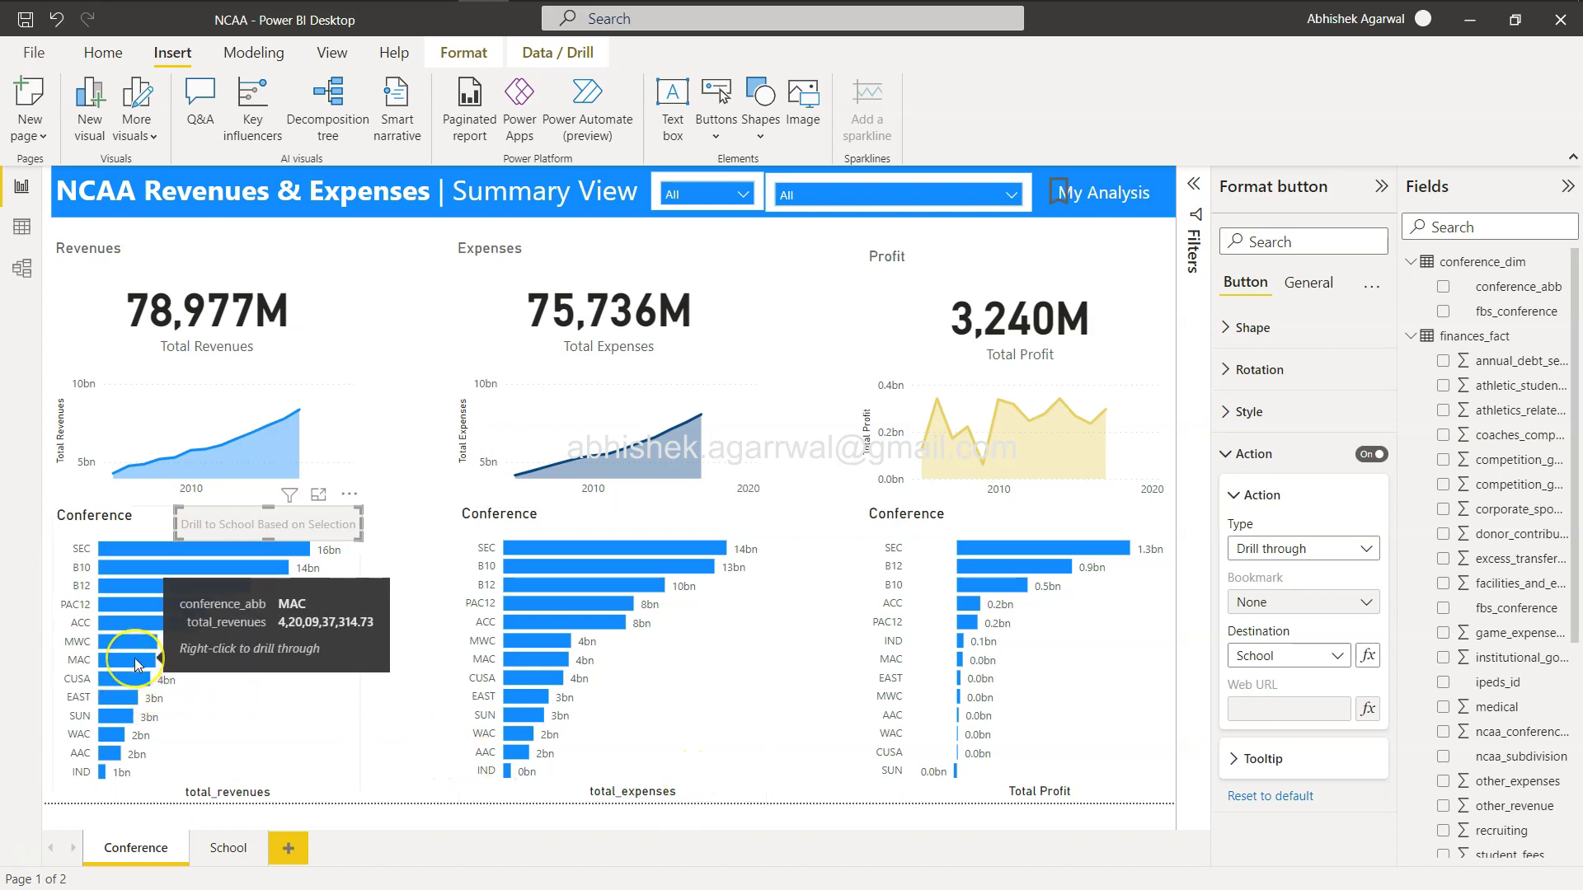
click(129, 699)
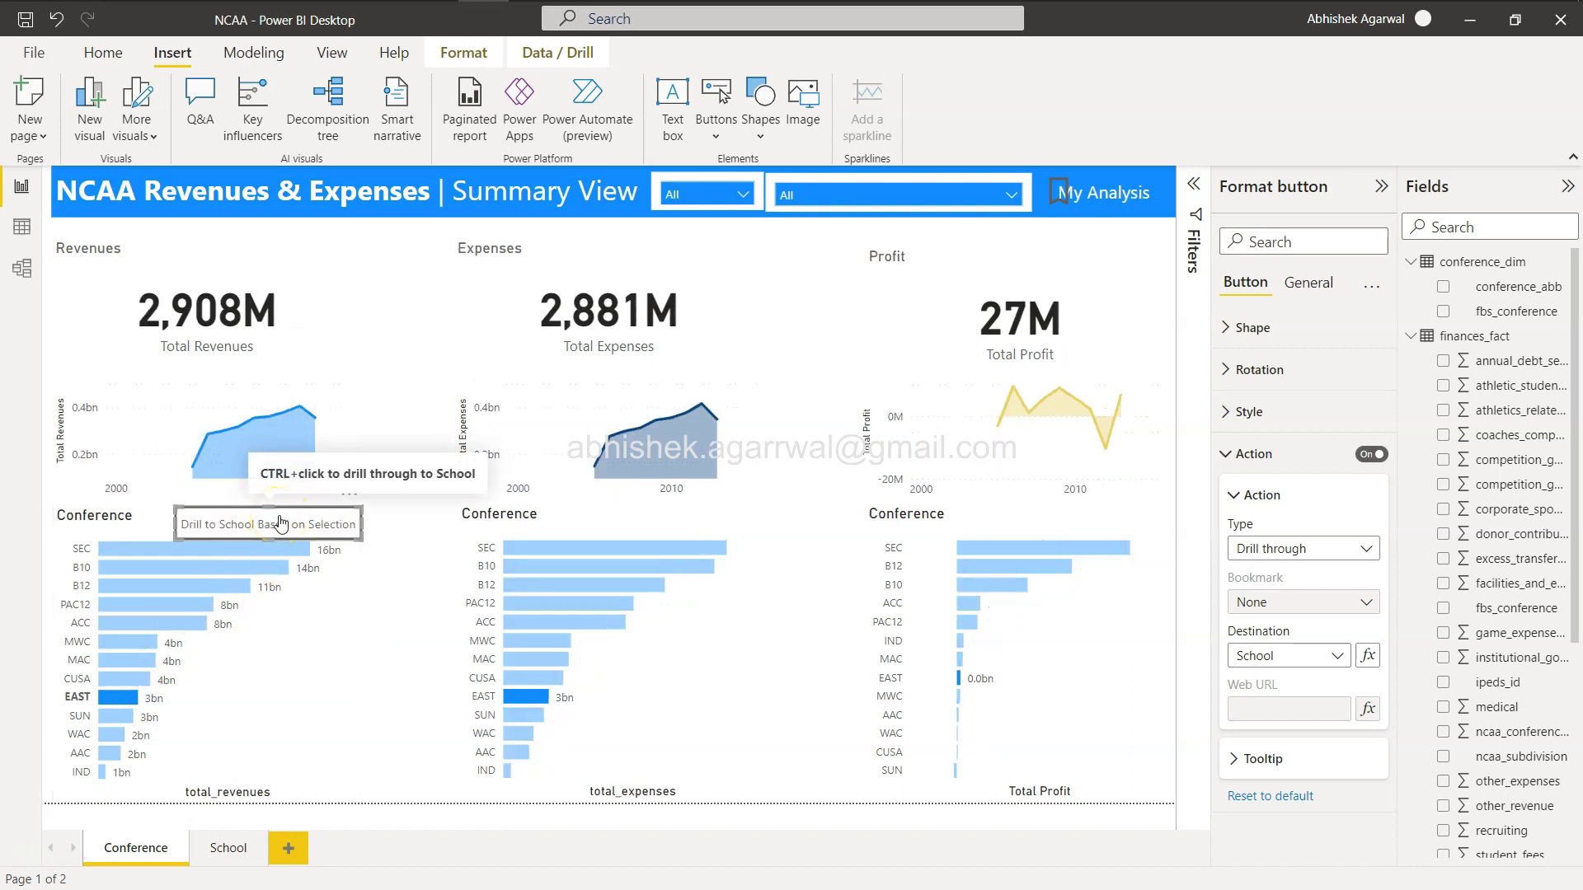
ctrl+click(281, 523)
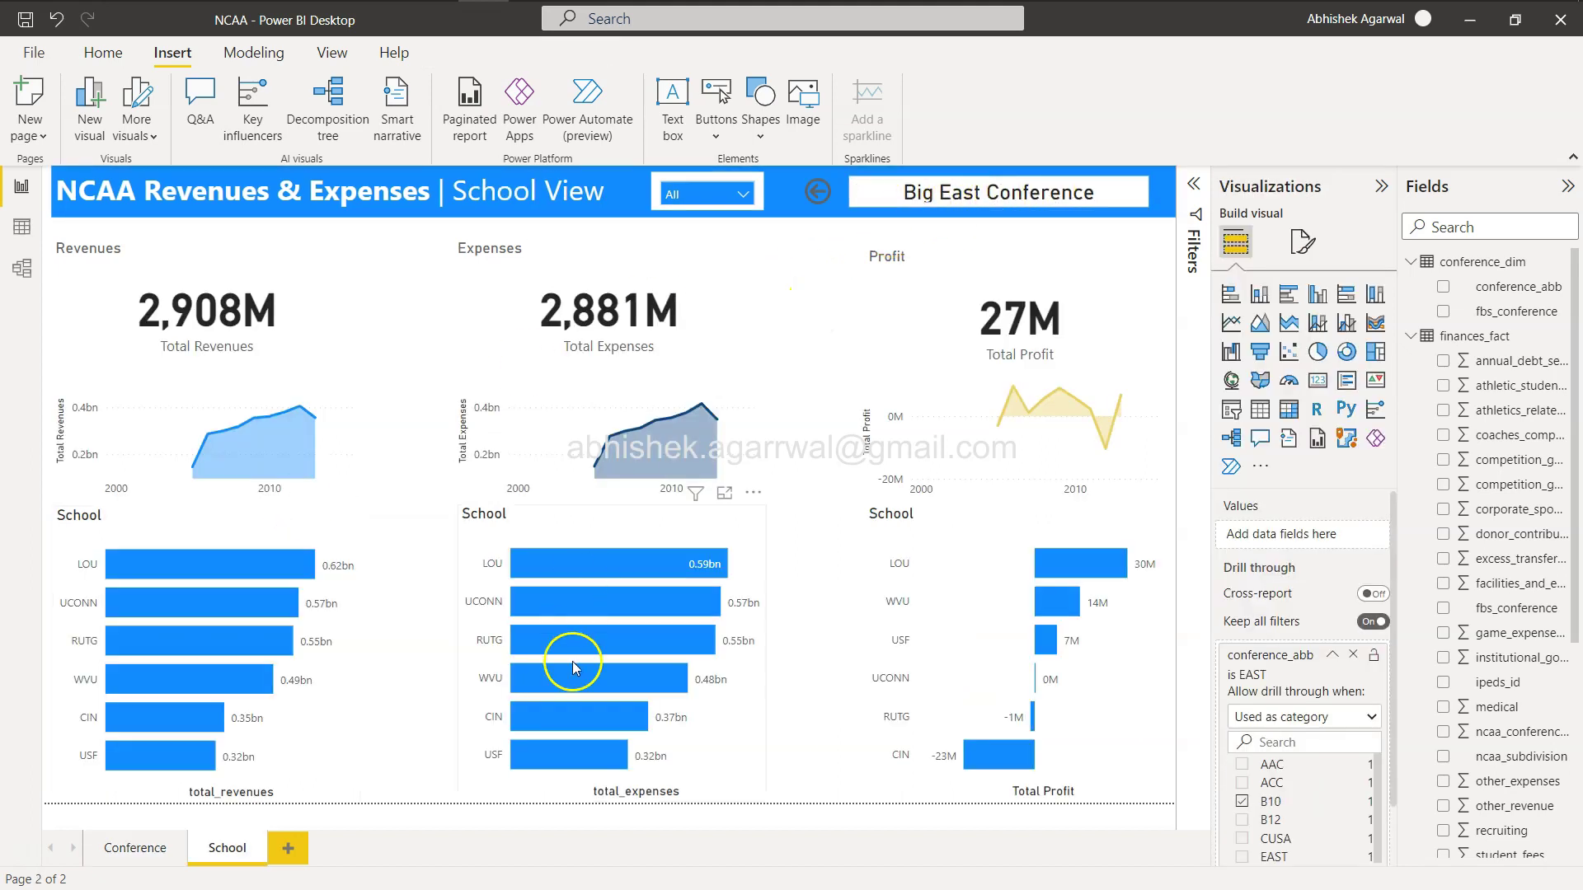
click(820, 196)
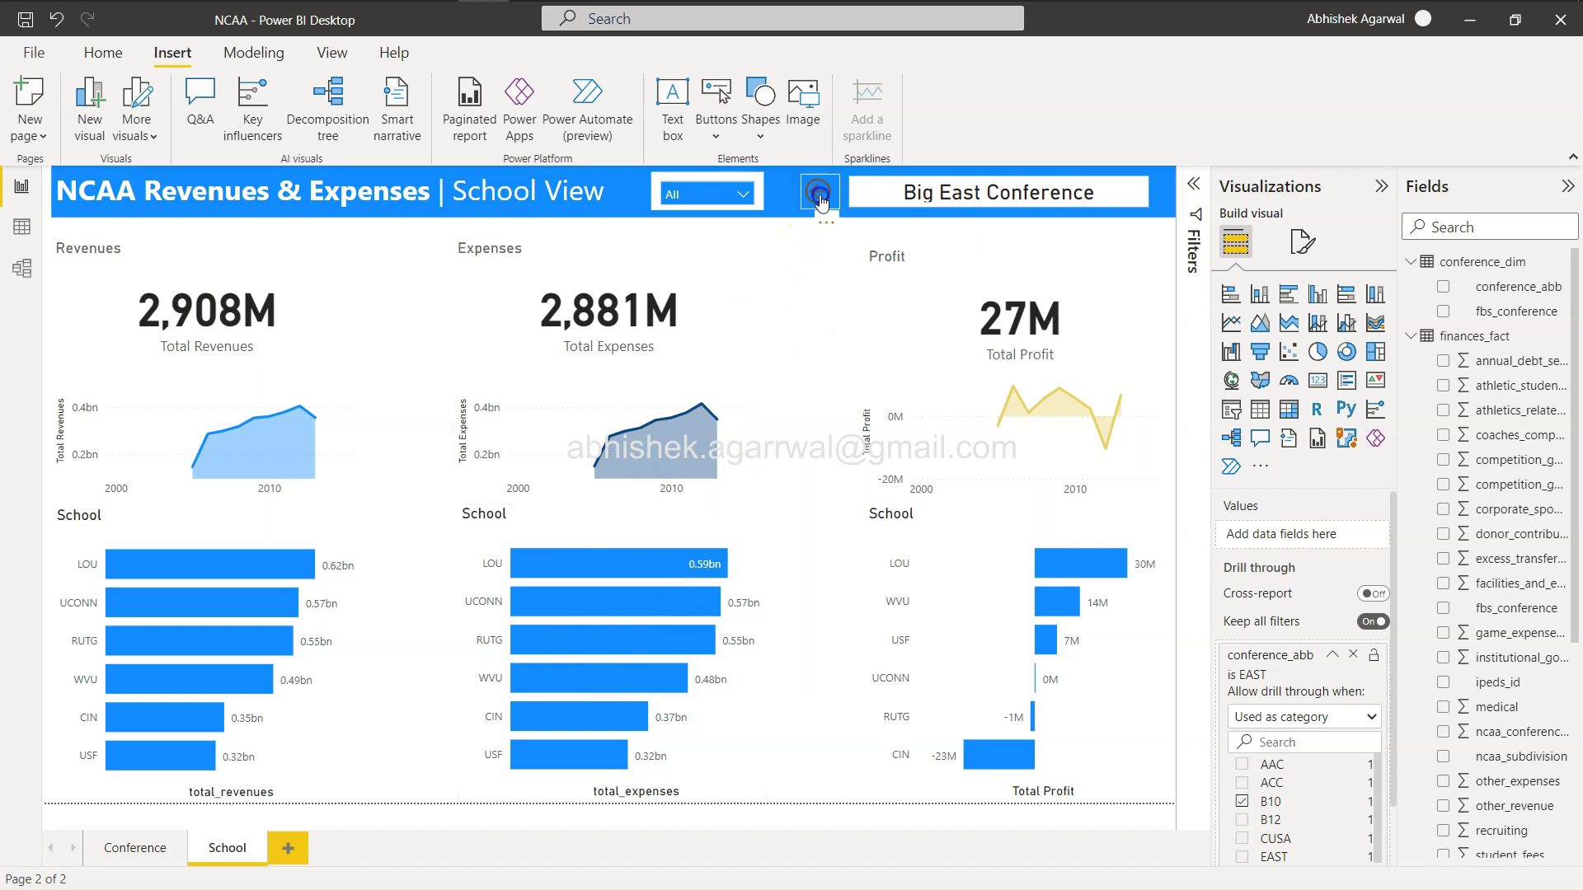
ctrl+click(820, 196)
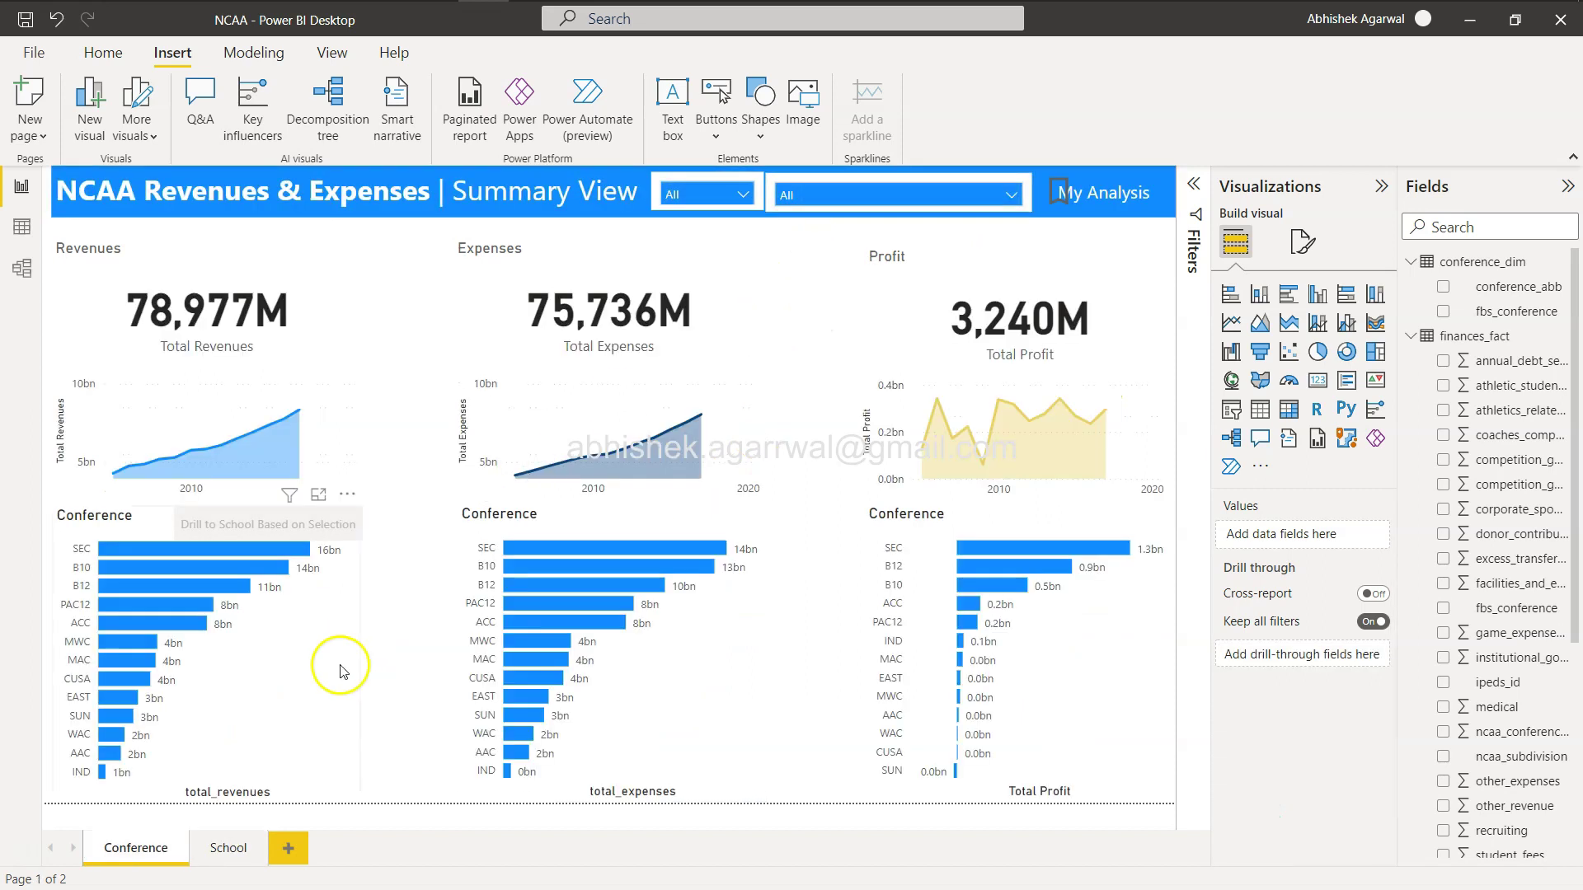
Step: Drill through to the School page for ACC with the button and go back to the Conference page
click(167, 624)
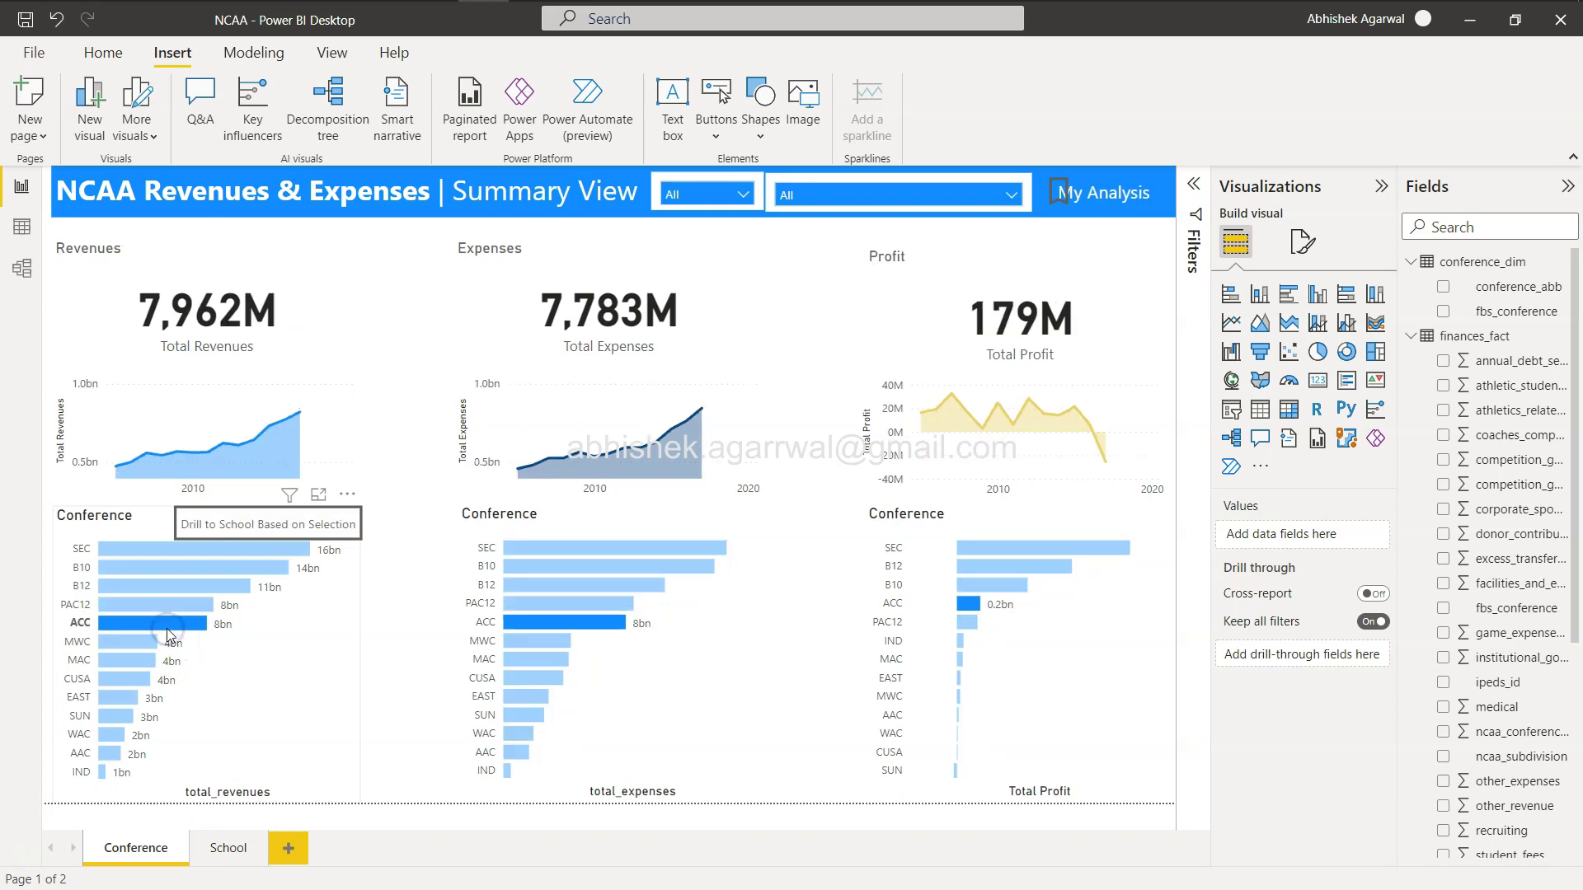
ctrl+click(254, 528)
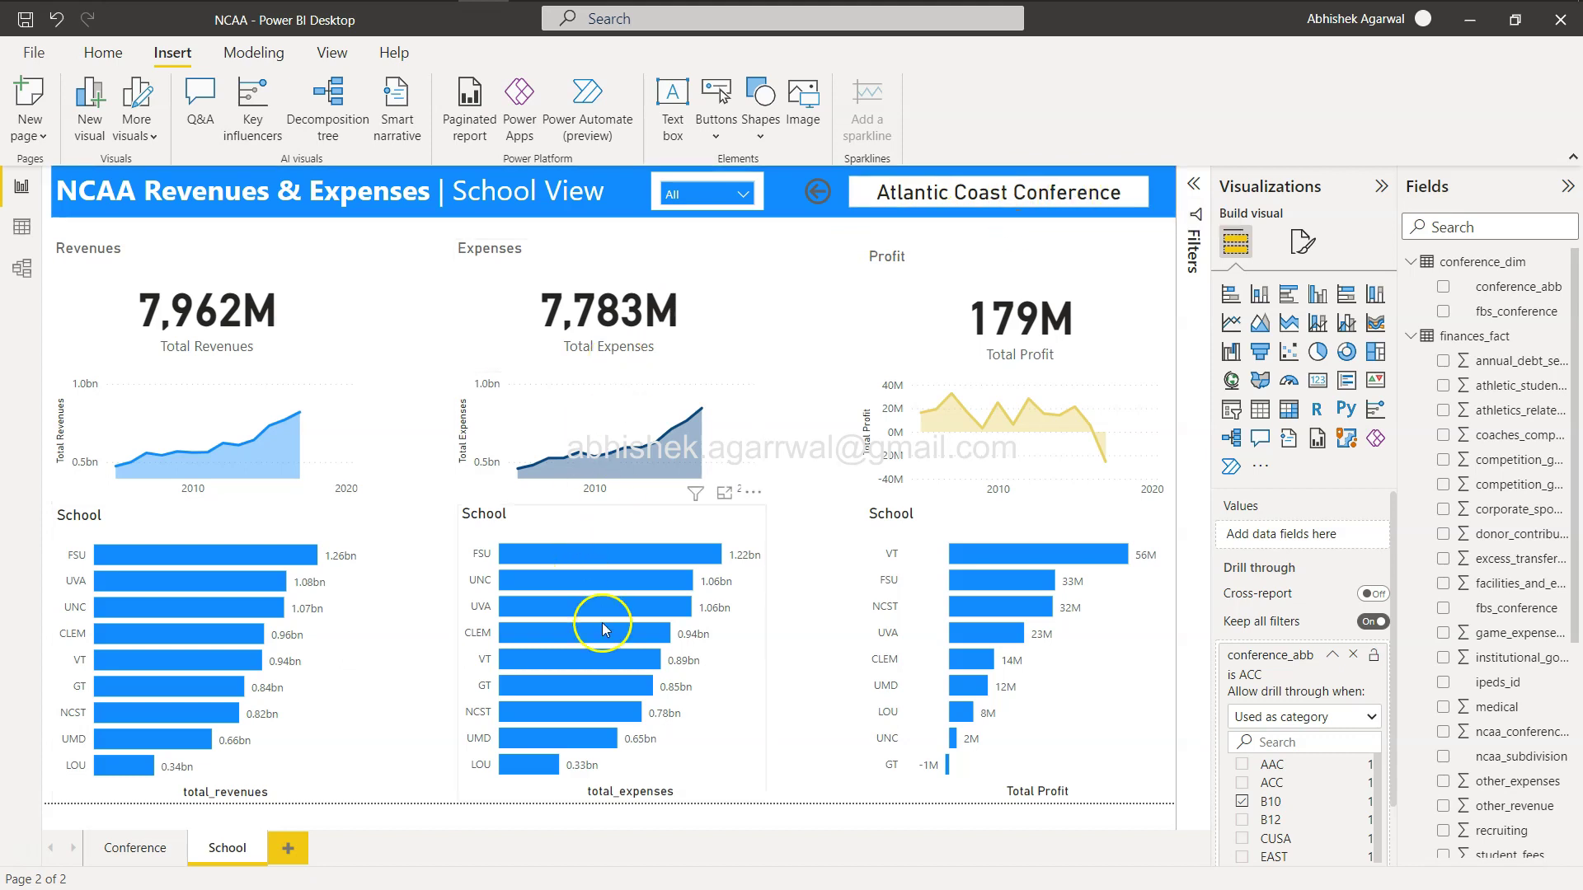
ctrl+click(819, 193)
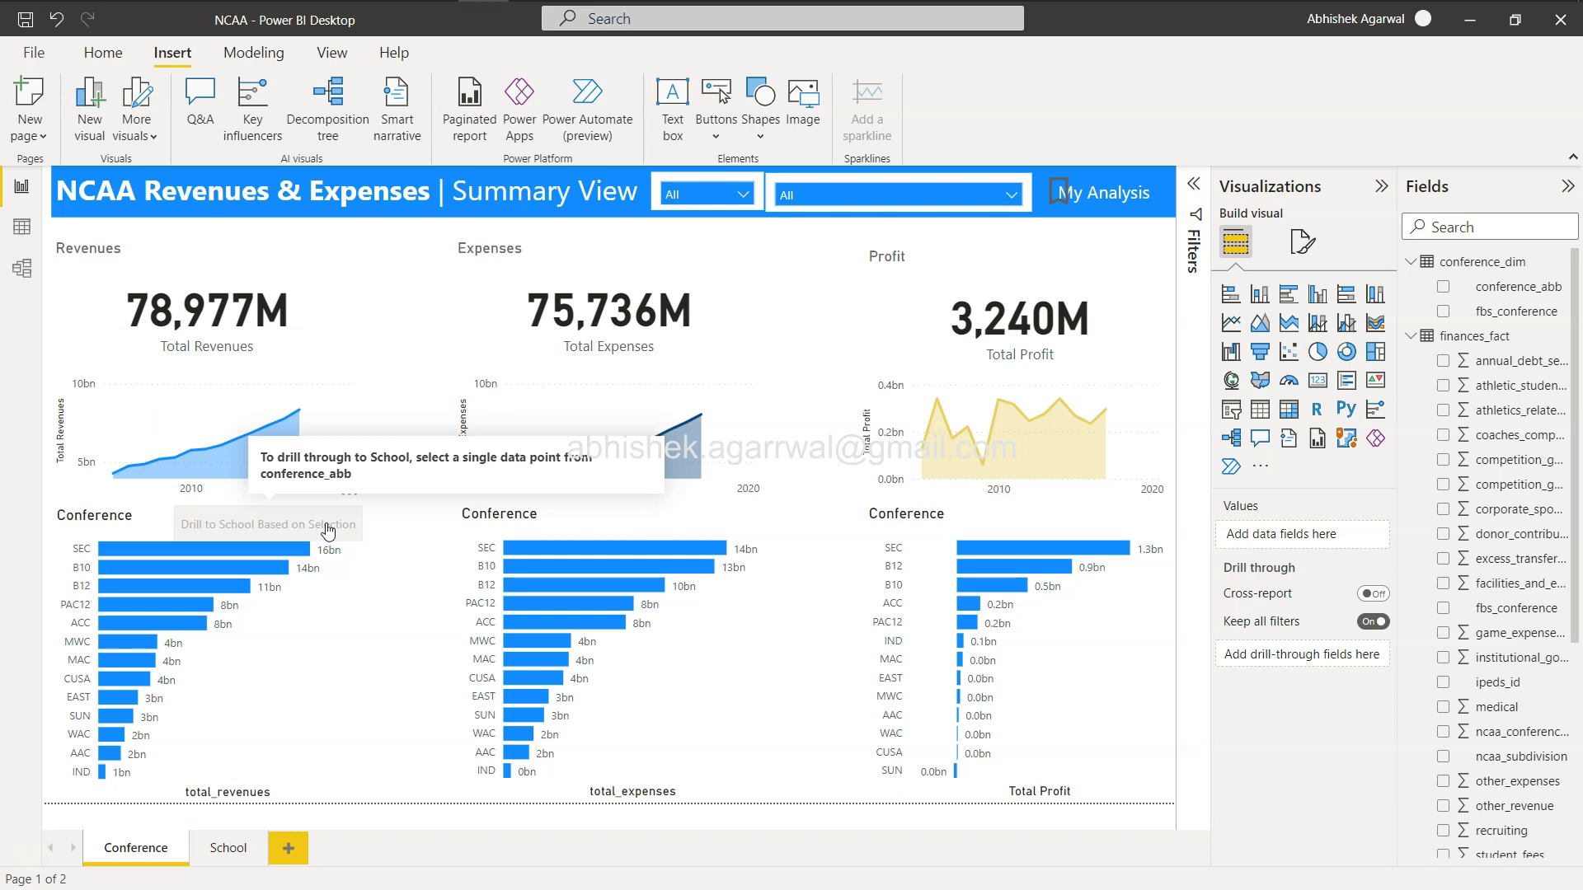
Step: Select ACC in the revenues bar chart, view its built-in drill-through option to School, and dismiss it without drilling
click(194, 622)
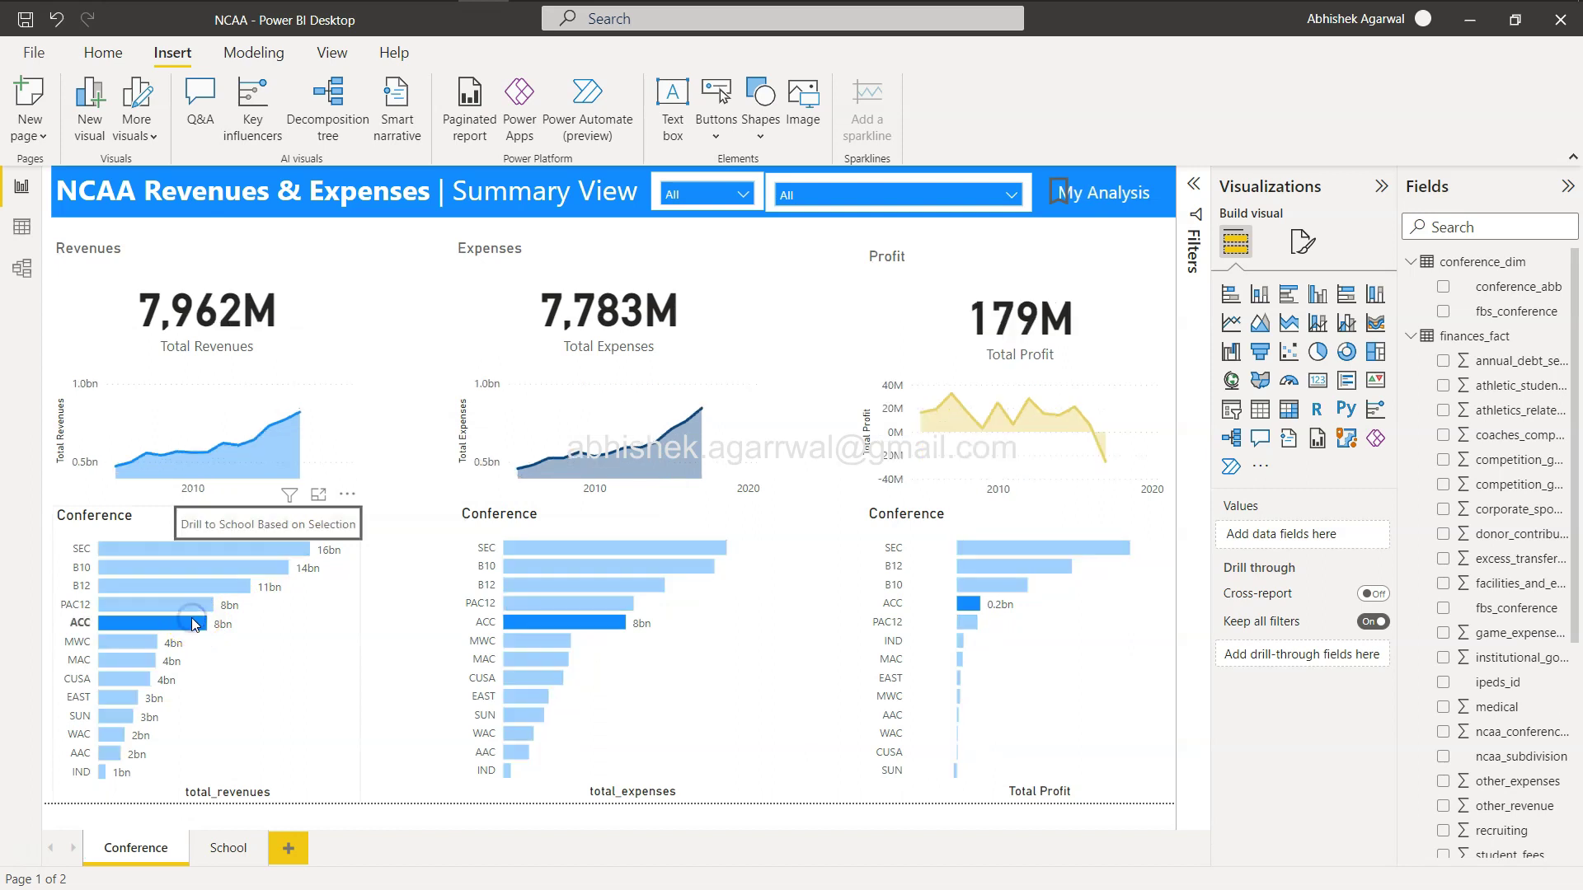
ctrl+click(328, 532)
right_click(193, 631)
mouse_move(307, 763)
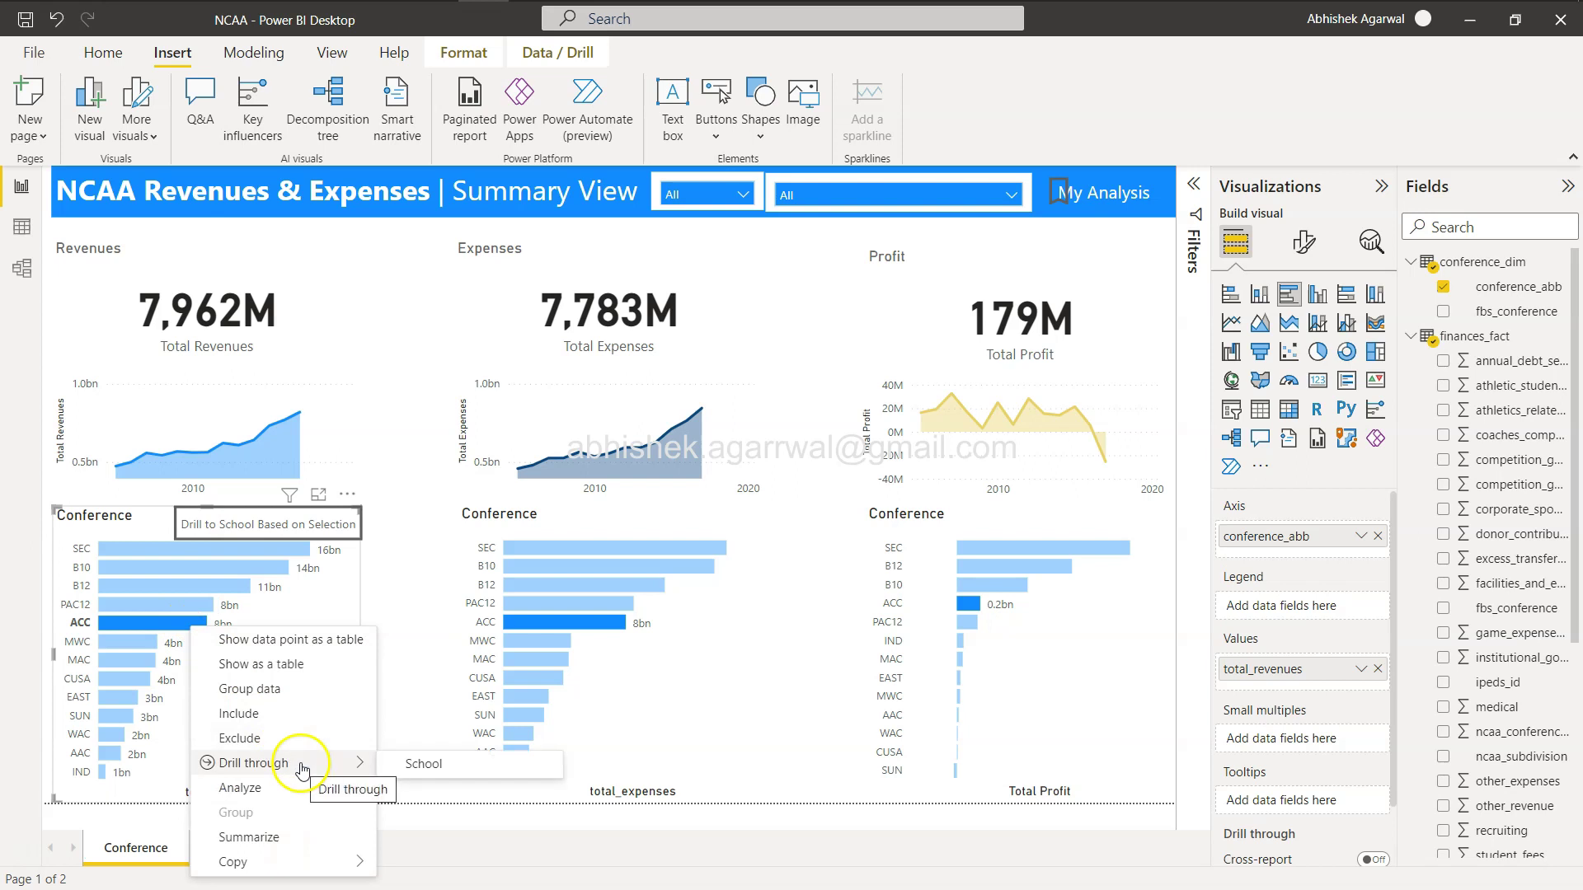
click(419, 661)
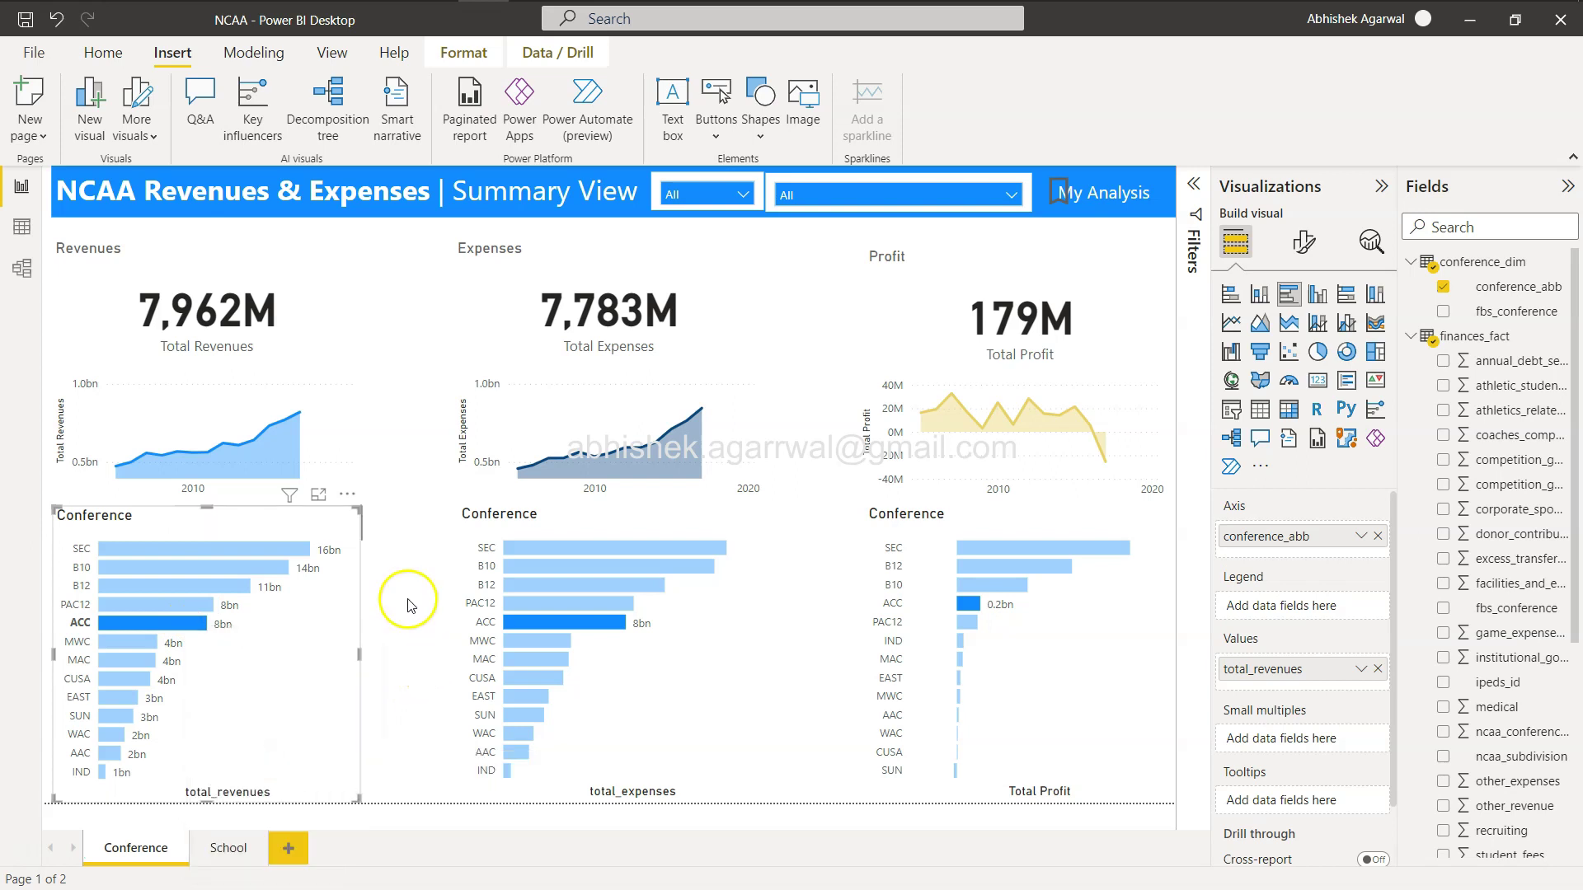